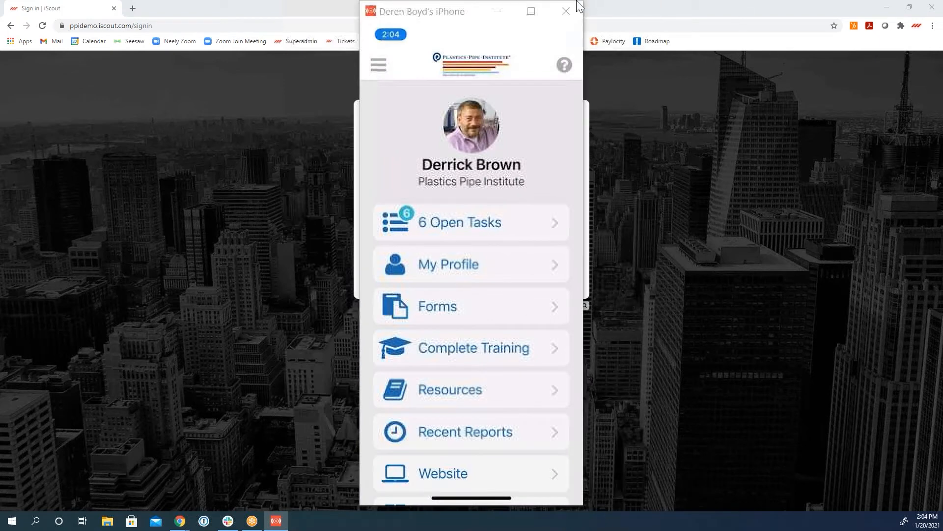
Step: Maximize the phone mirror window and look through the list of open tasks
left_click_drag(498, 32, 508, 60)
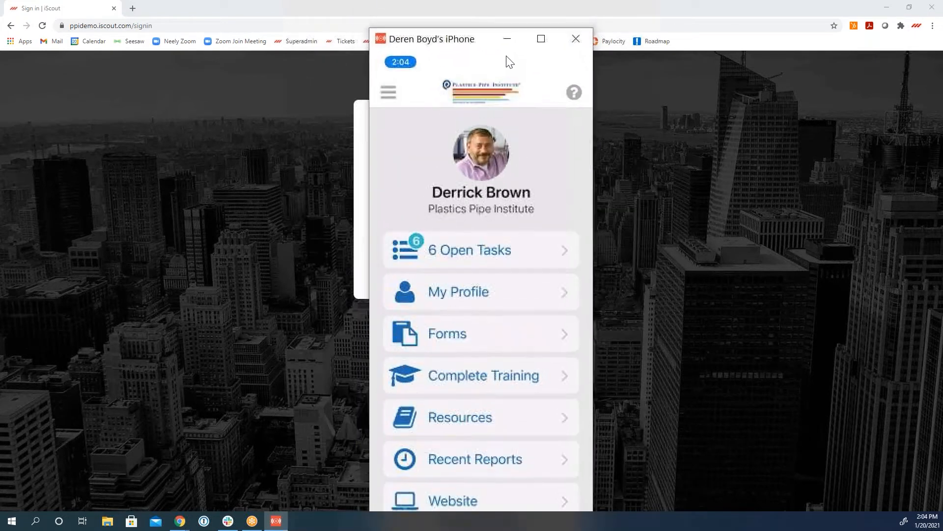
left_click(541, 39)
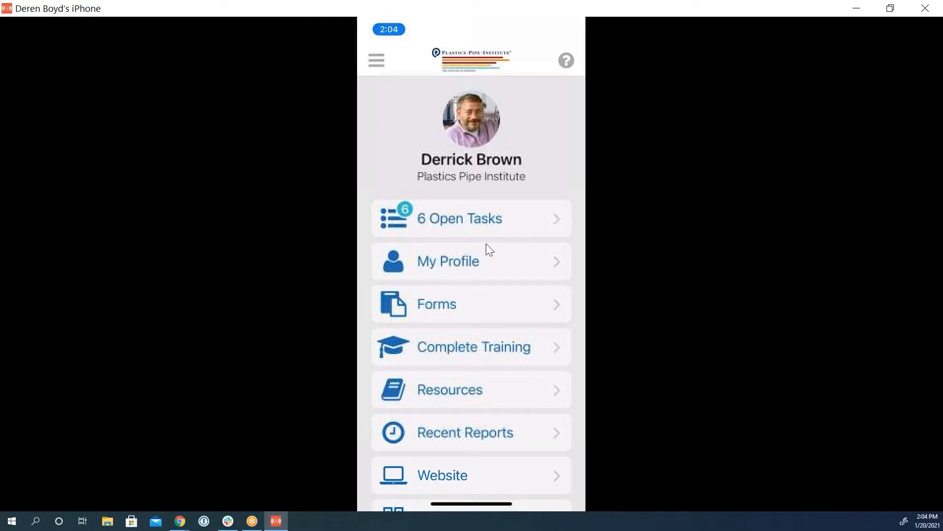
left_click(497, 236)
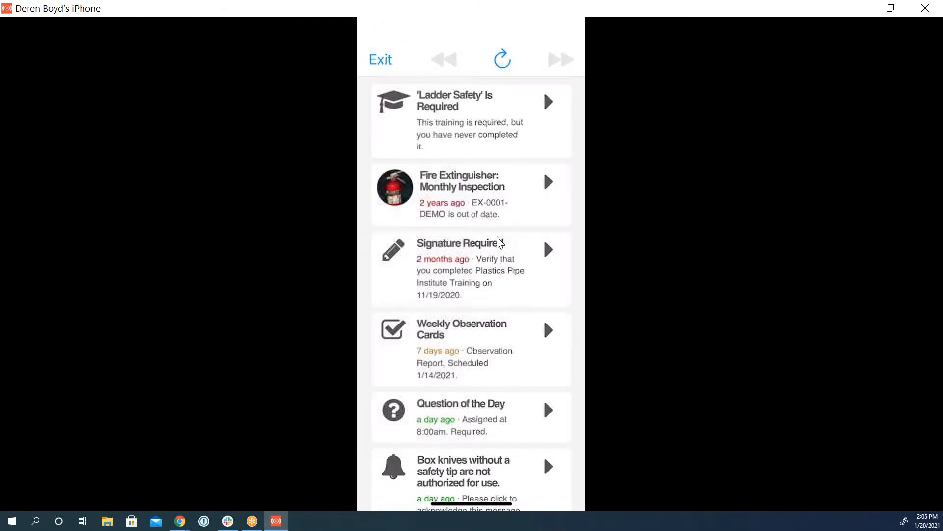
scroll(498, 237, "down", 1)
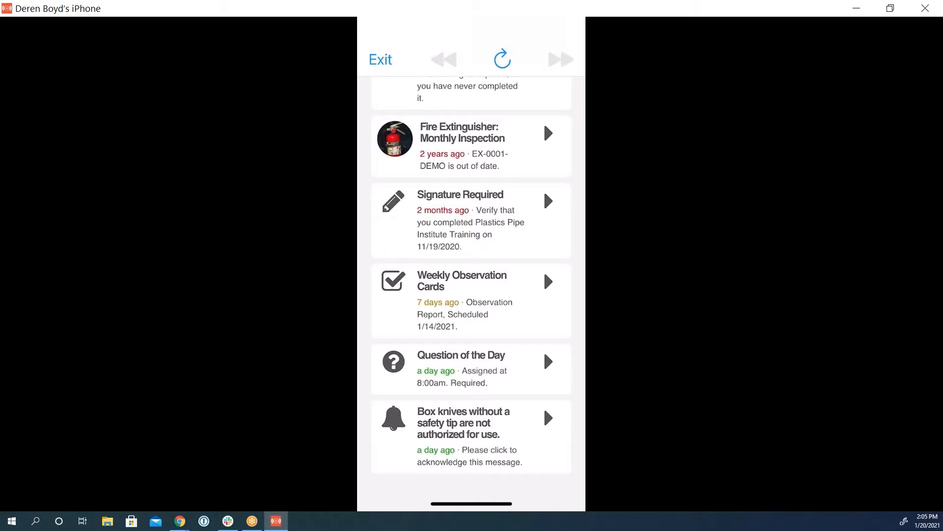
scroll(478, 283, "up", 1)
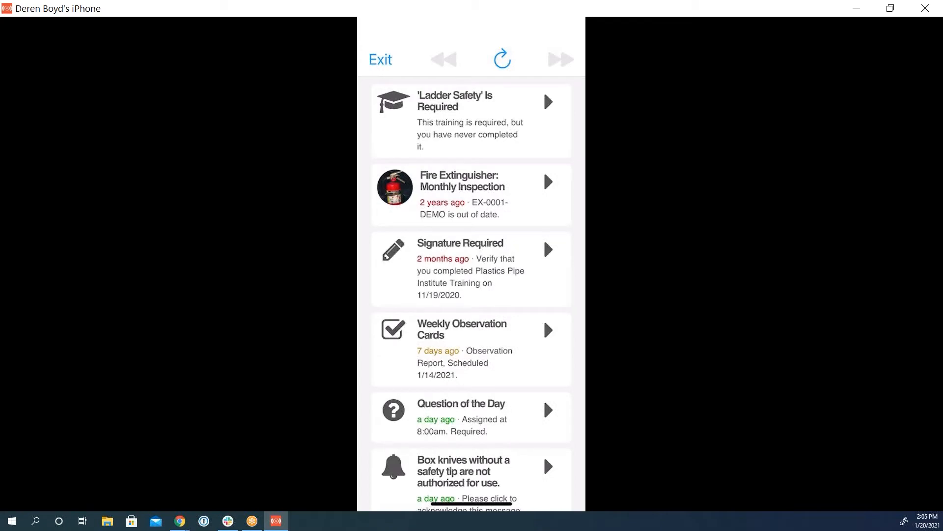
scroll(471, 283, "down", 1)
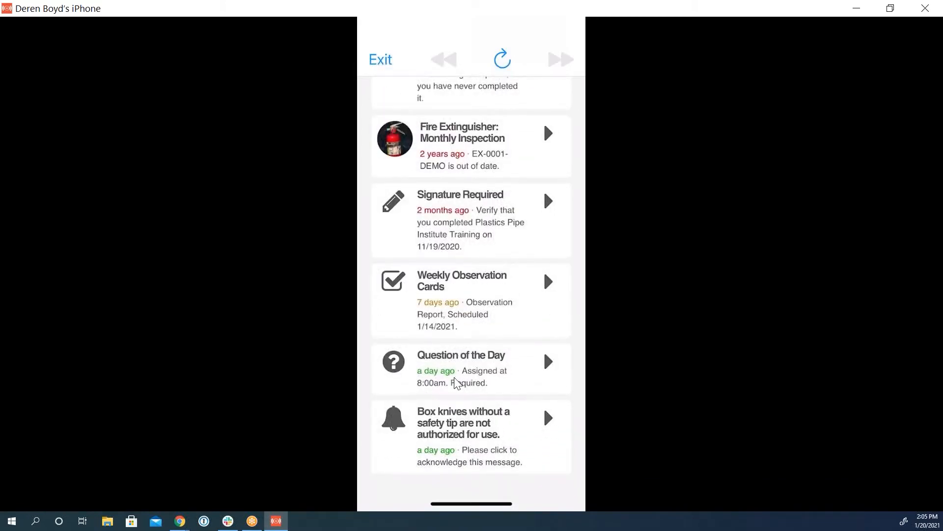
Step: Acknowledge the message about box knives without a safety tip by paging through it, signing and submitting
left_click(495, 436)
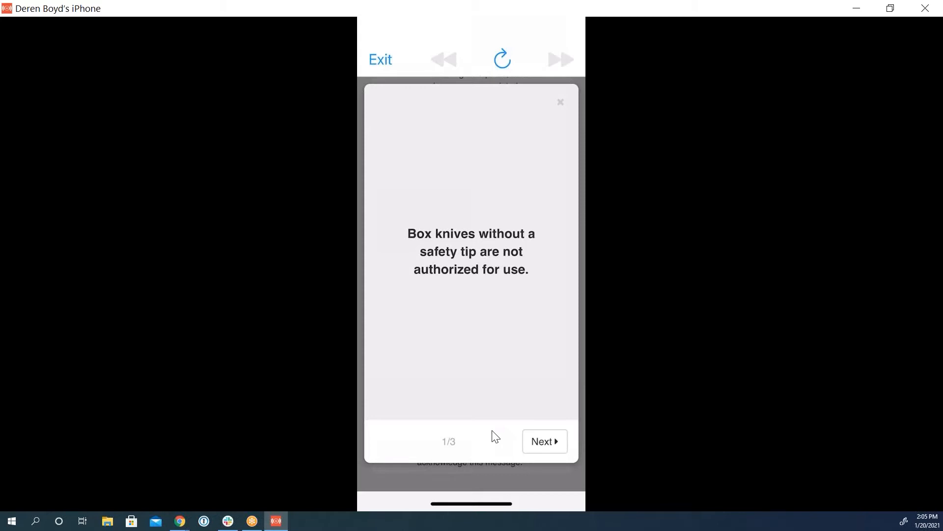
left_click(544, 441)
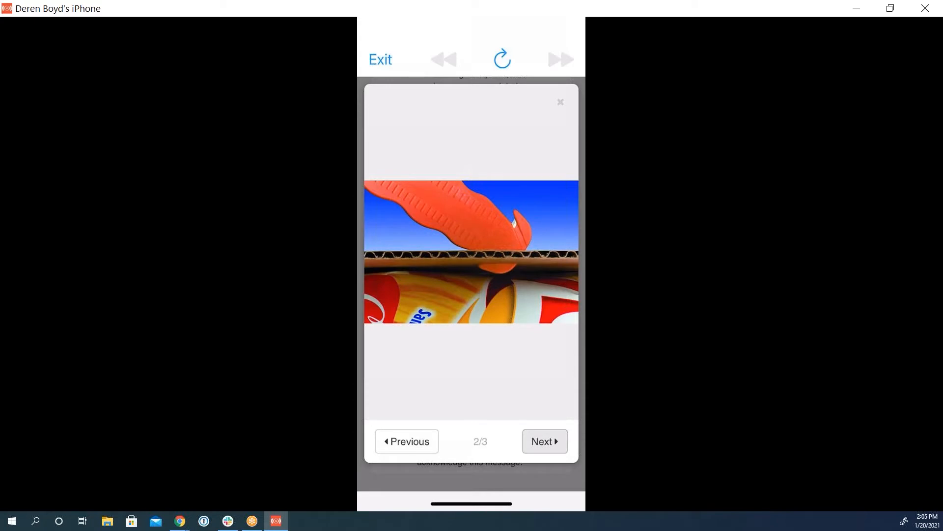
left_click(545, 442)
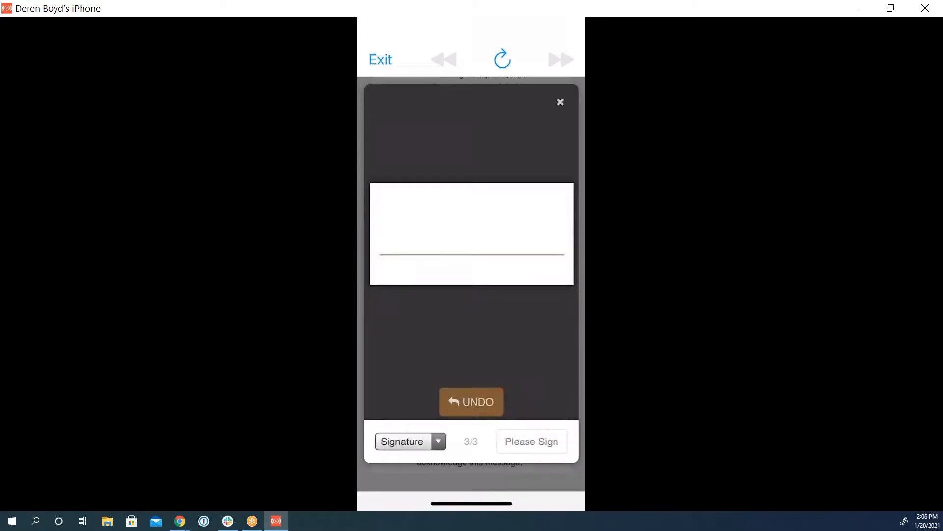
left_click_drag(416, 217, 428, 259)
left_click_drag(407, 207, 514, 232)
left_click(515, 441)
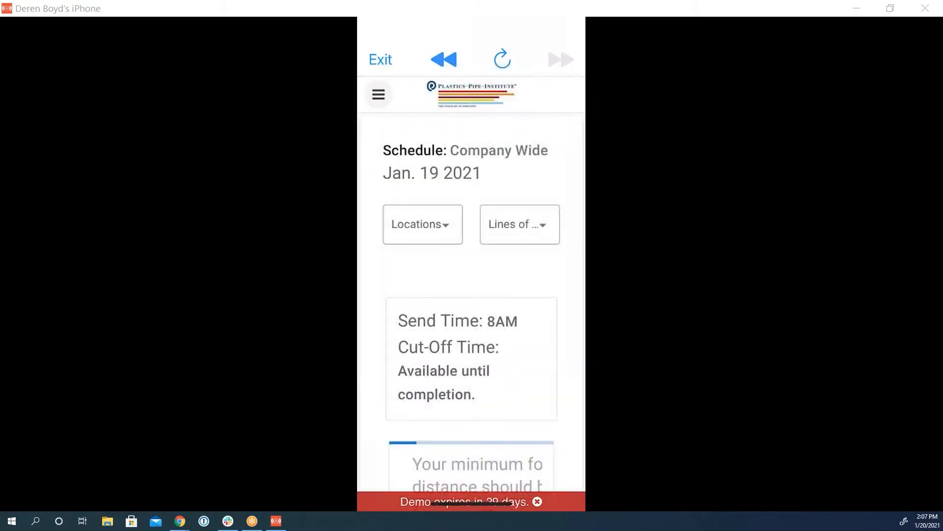
Step: Review the answer results and leaderboard for the Jan. 19 2021 company-wide question, and return to the home screen
scroll(471, 294, "down", 4)
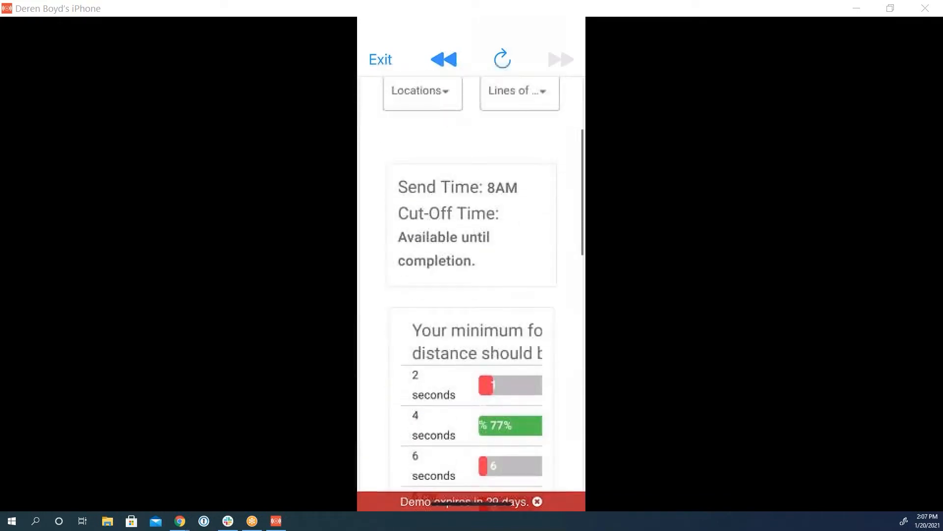
scroll(472, 295, "down", 5)
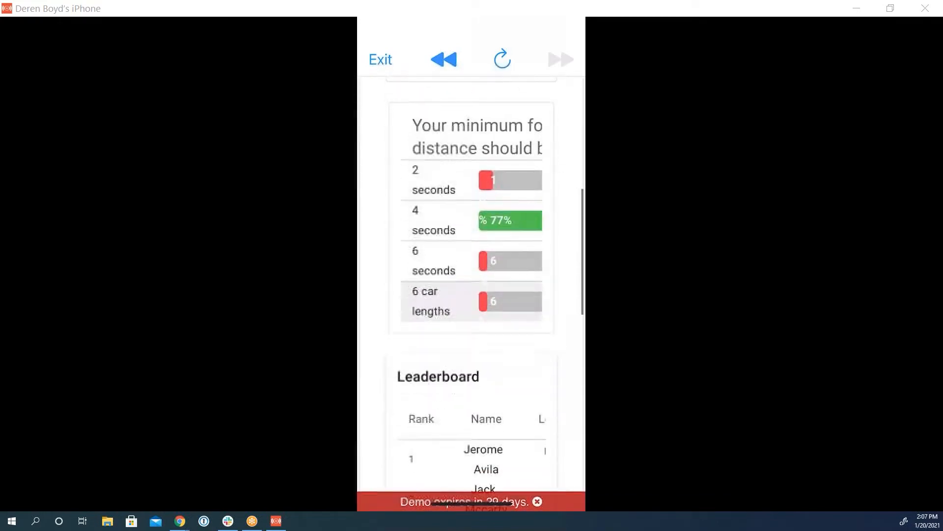
scroll(472, 295, "down", 5)
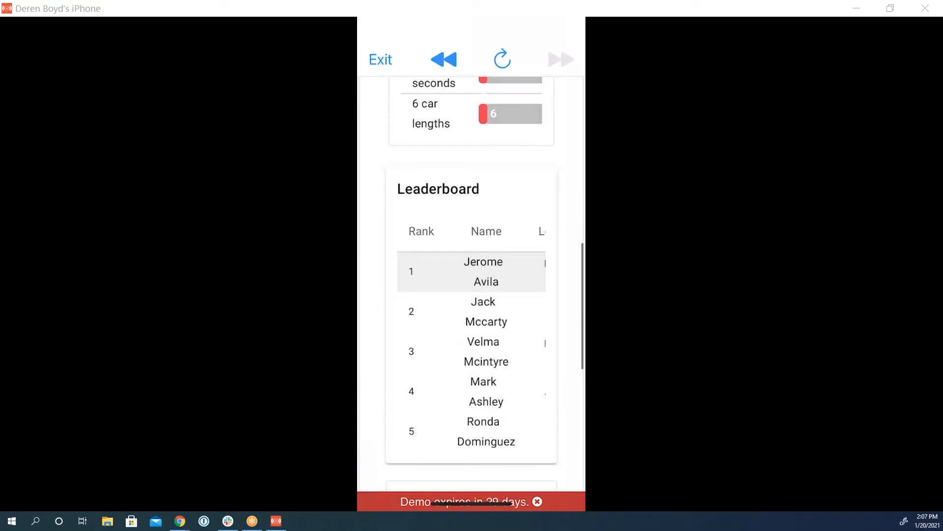
scroll(471, 295, "down", 1)
scroll(471, 295, "up", 9)
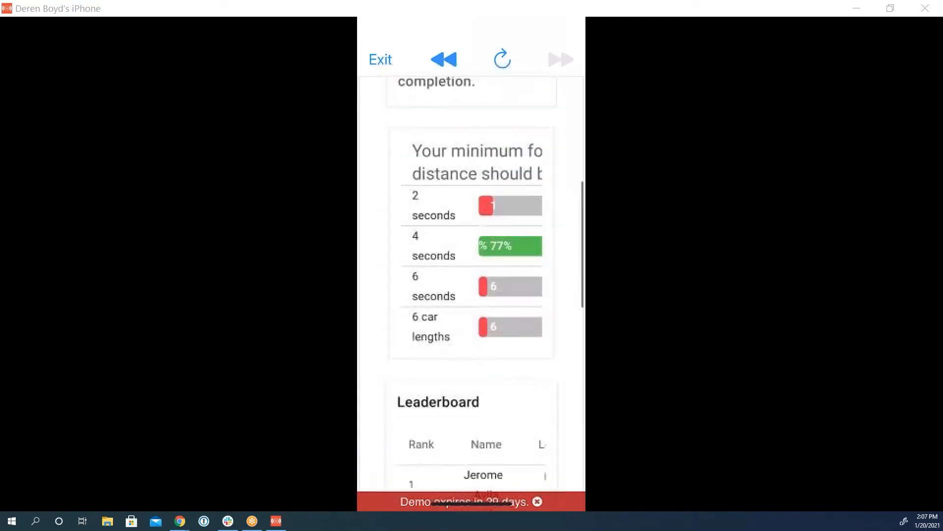
left_click(381, 60)
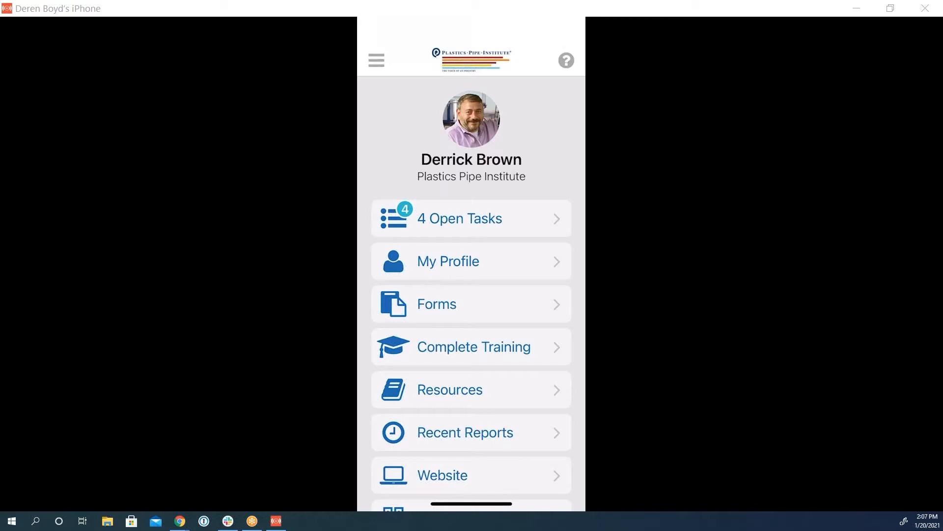
Step: Examine the employee's profile, including the QR code, details, ISN barcode and driver qualifications
left_click(471, 262)
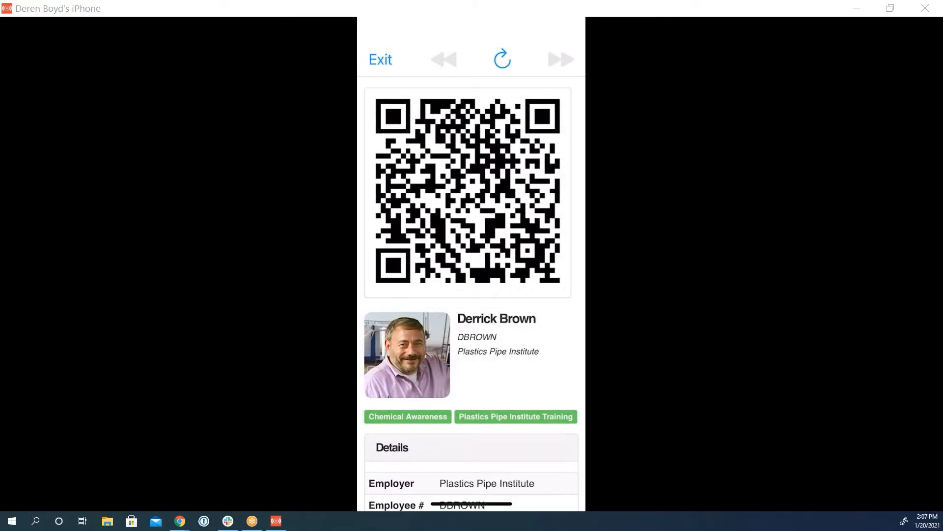
left_click(381, 60)
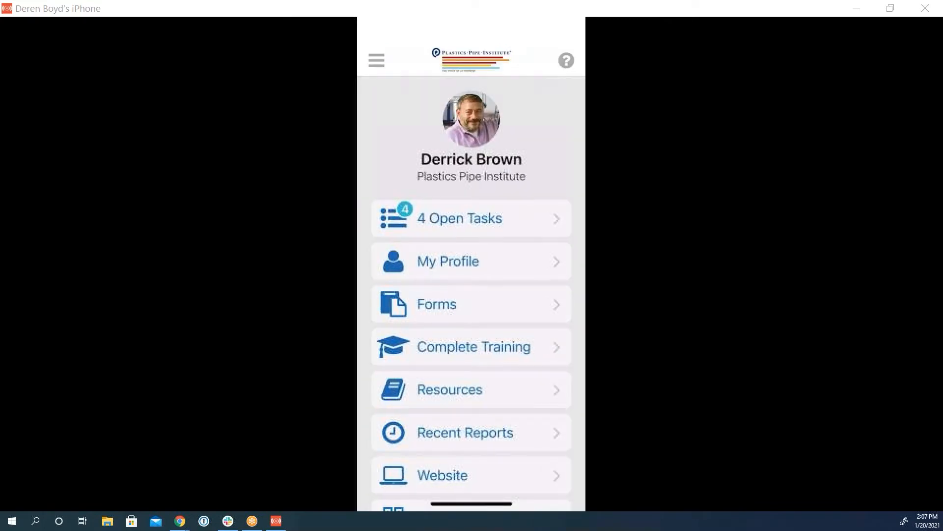
left_click(452, 274)
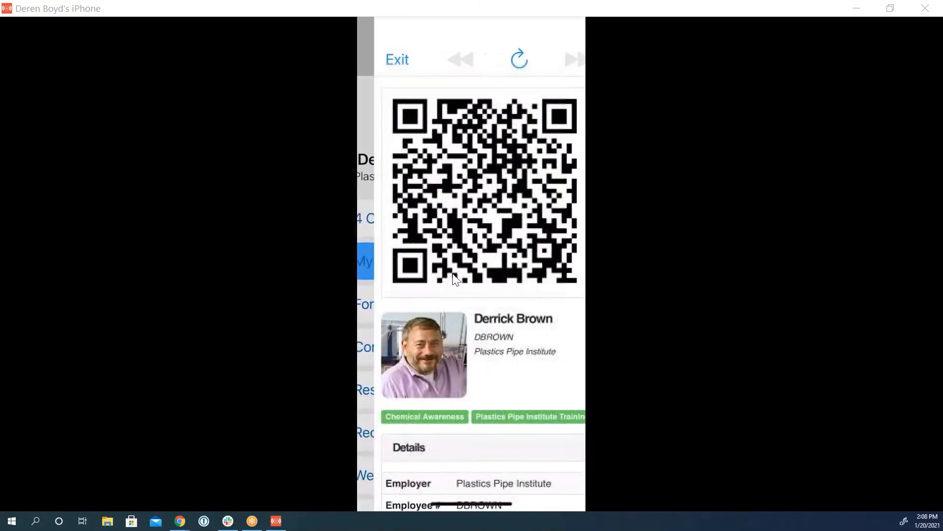
scroll(453, 274, "down", 5)
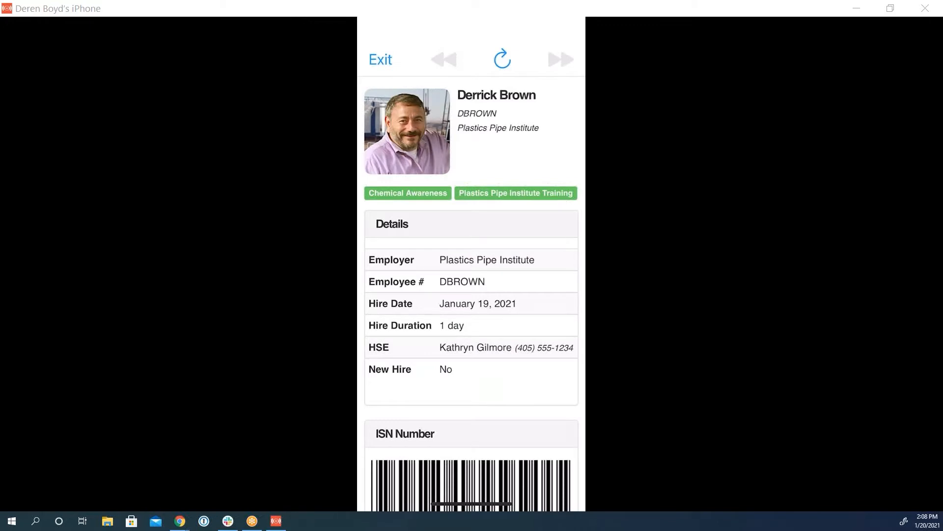
scroll(473, 293, "down", 4)
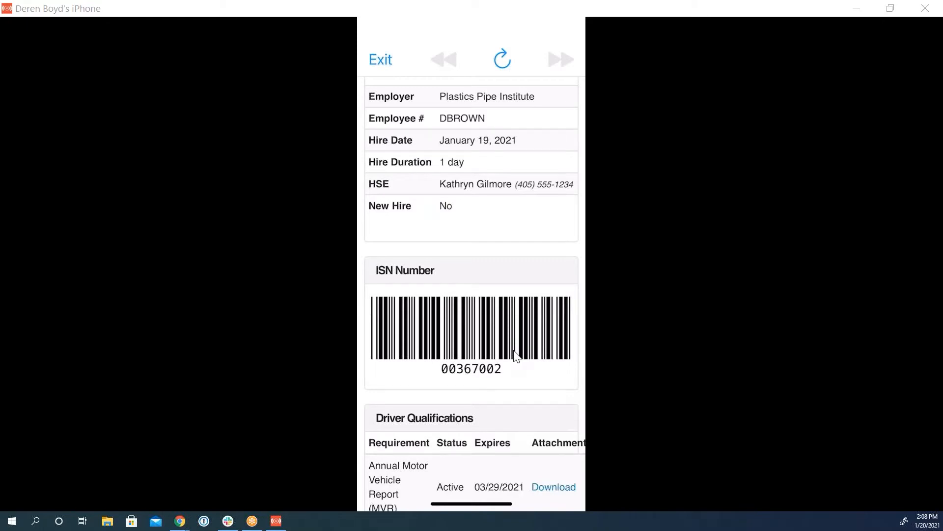
scroll(516, 355, "down", 2)
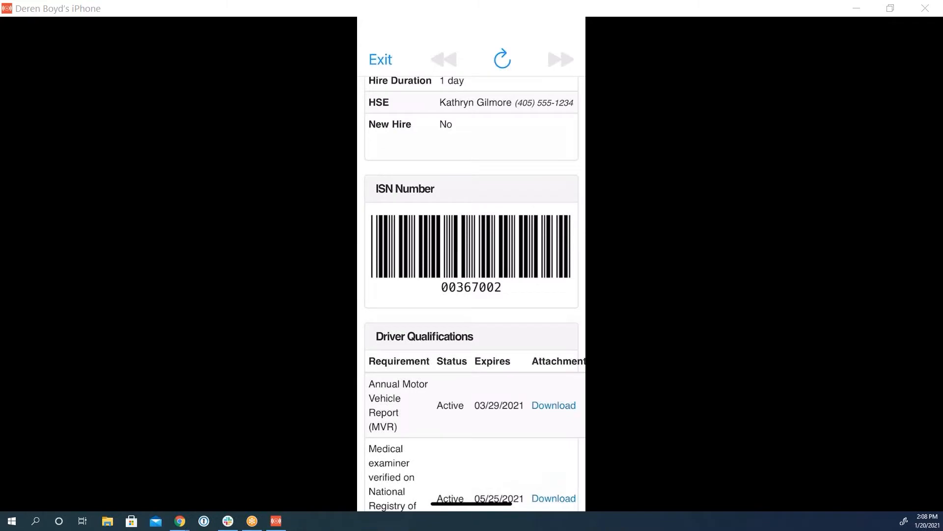
scroll(471, 293, "down", 3)
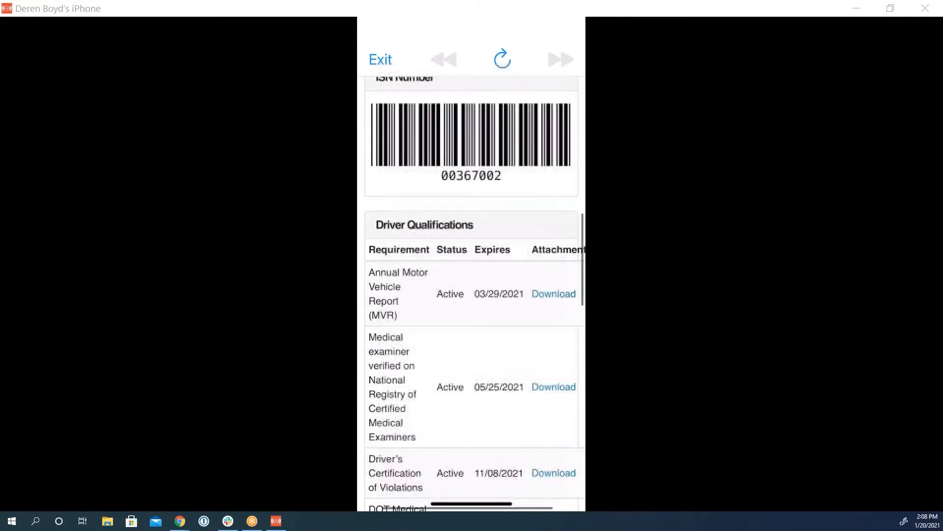
scroll(471, 293, "down", 7)
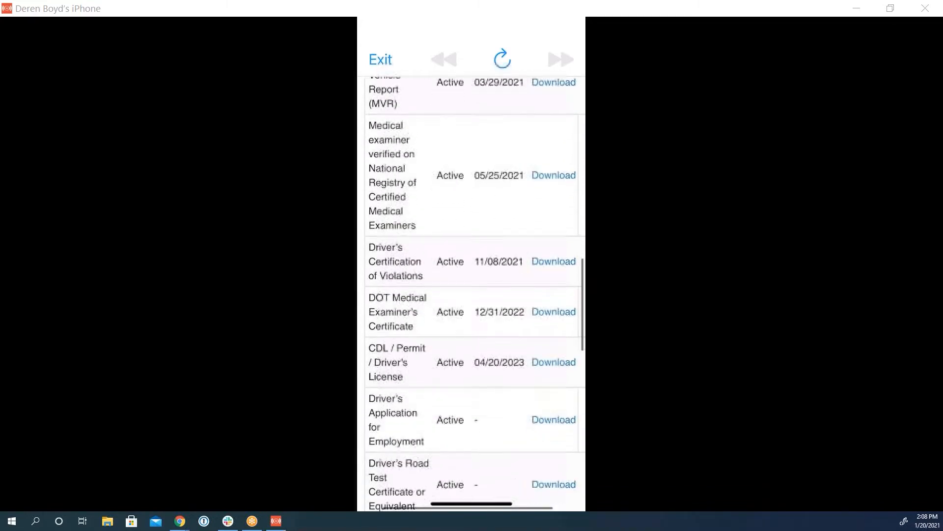
scroll(472, 293, "down", 8)
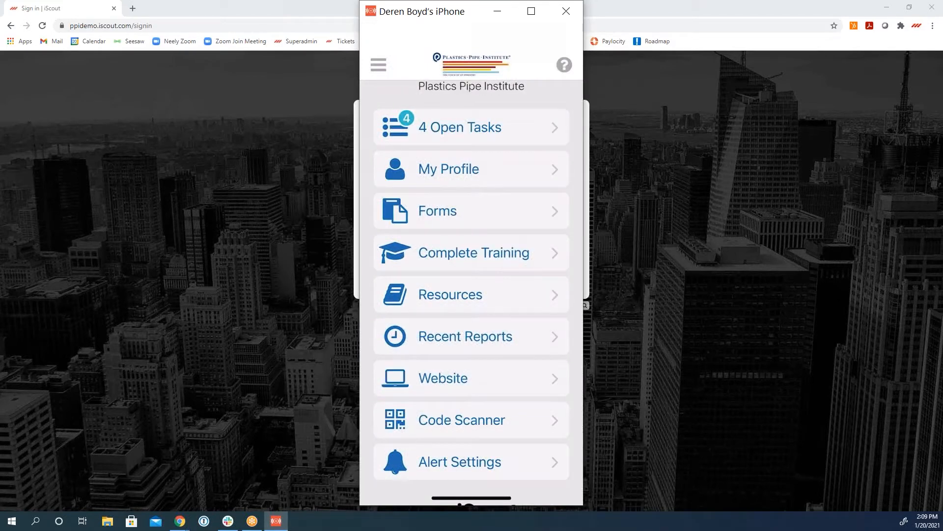
Step: Open the Near Miss Report form and examine its fields, including the options for the body part potentially affected
left_click(472, 141)
scroll(471, 292, "down", 2)
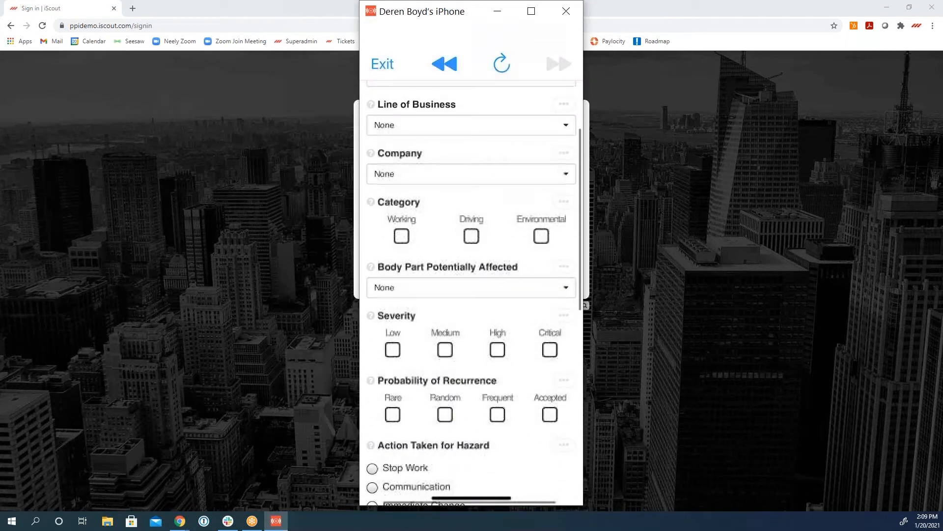
left_click(472, 288)
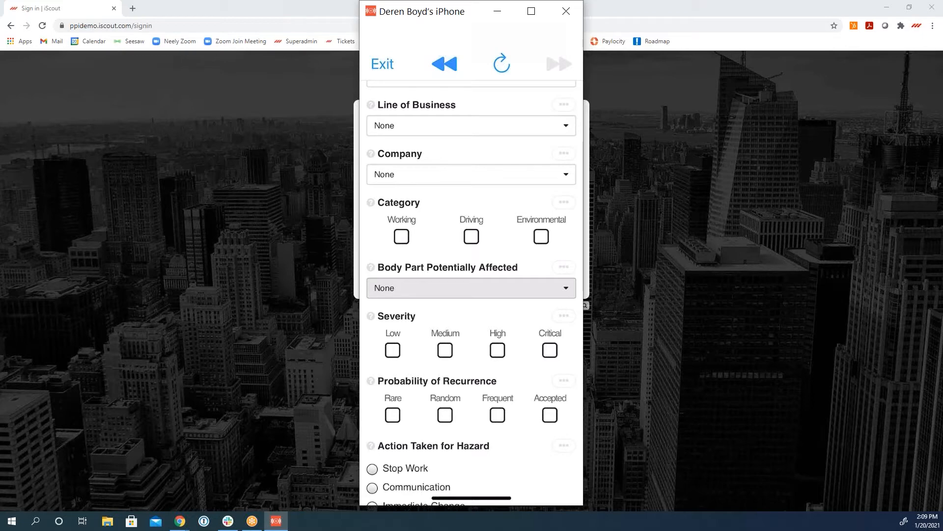
scroll(472, 290, "up", 2)
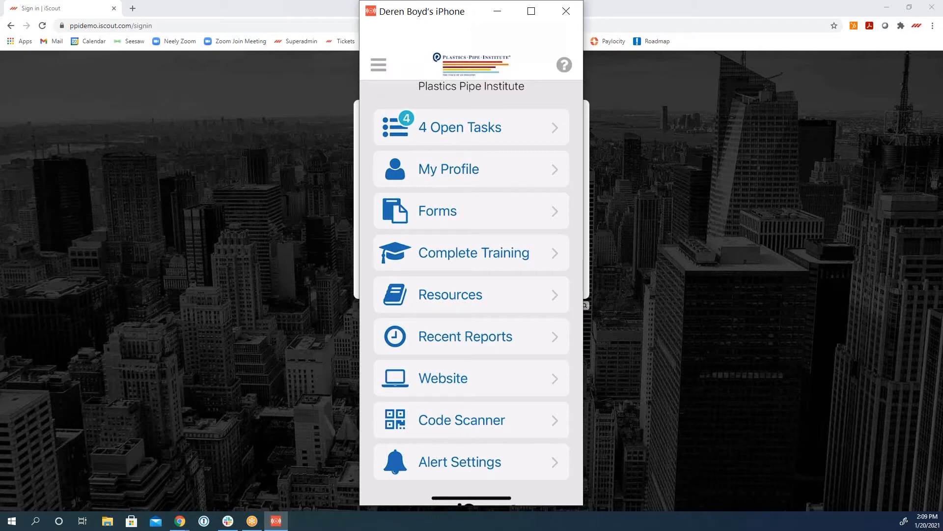
Step: Maximize the phone mirror window, view the Resources document list, and return to the home screen
left_click(539, 43)
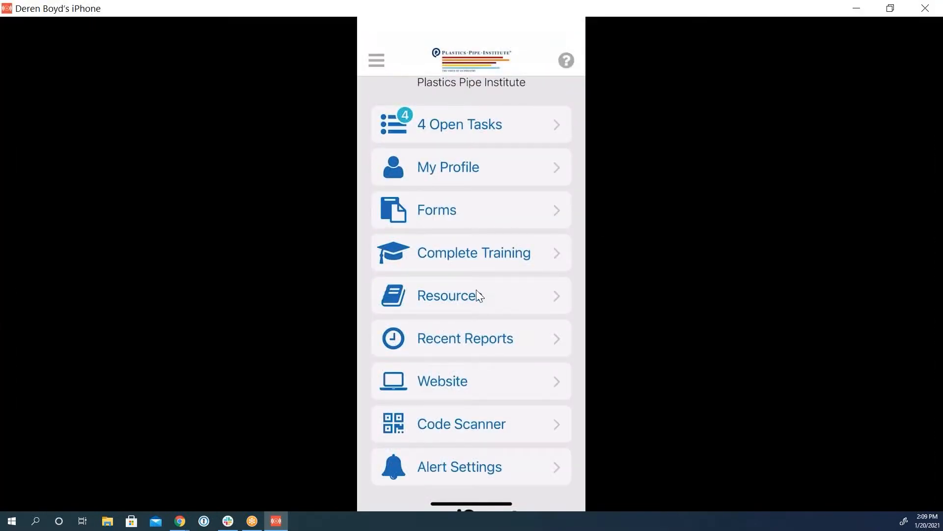
left_click(462, 307)
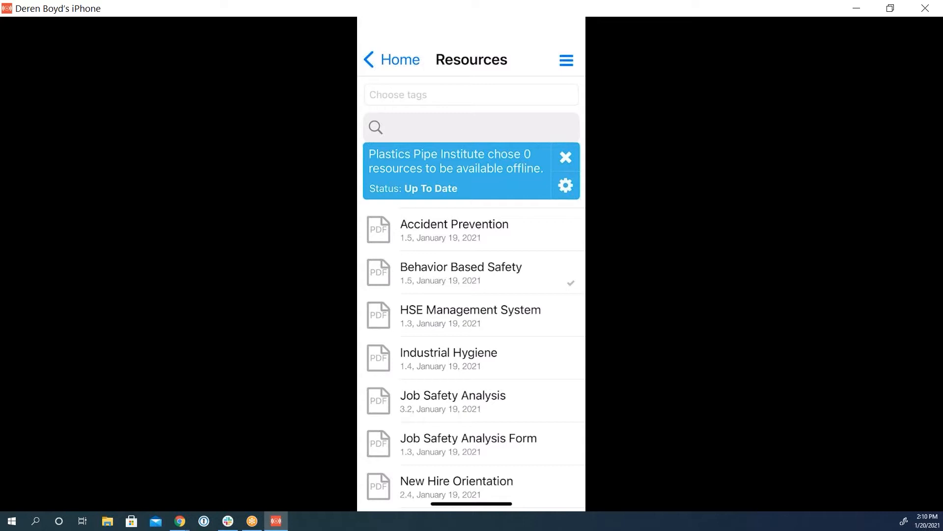
left_click(392, 60)
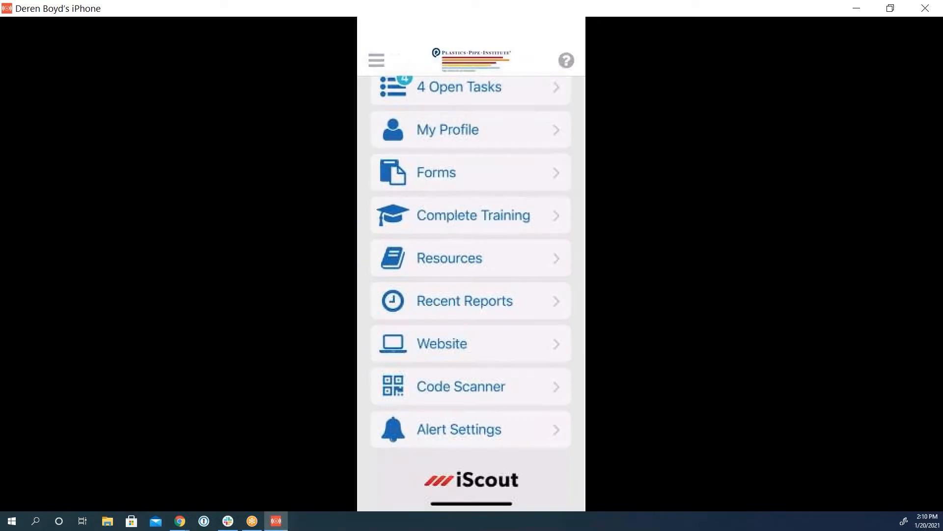
scroll(472, 290, "up", 3)
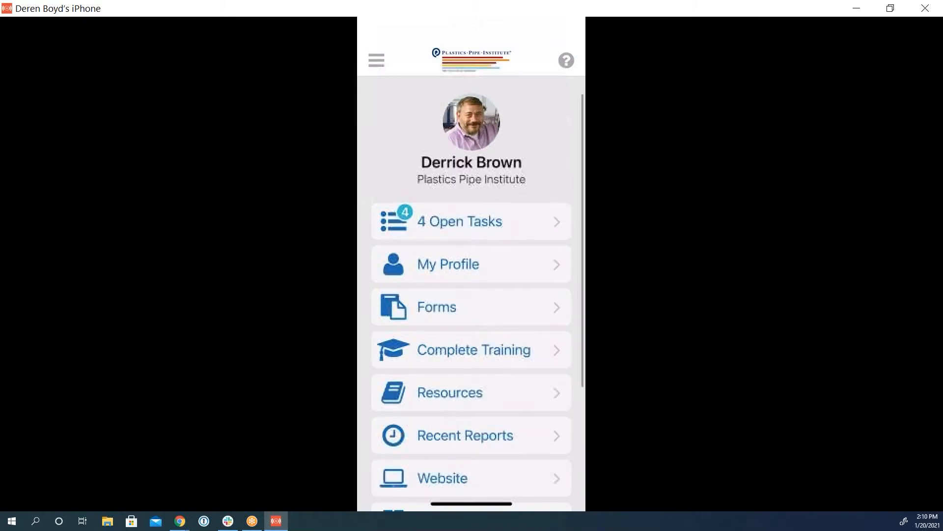
Step: Open the Near Miss Report from the forms list and resume its unsaved data
scroll(472, 290, "down", 2)
left_click(471, 244)
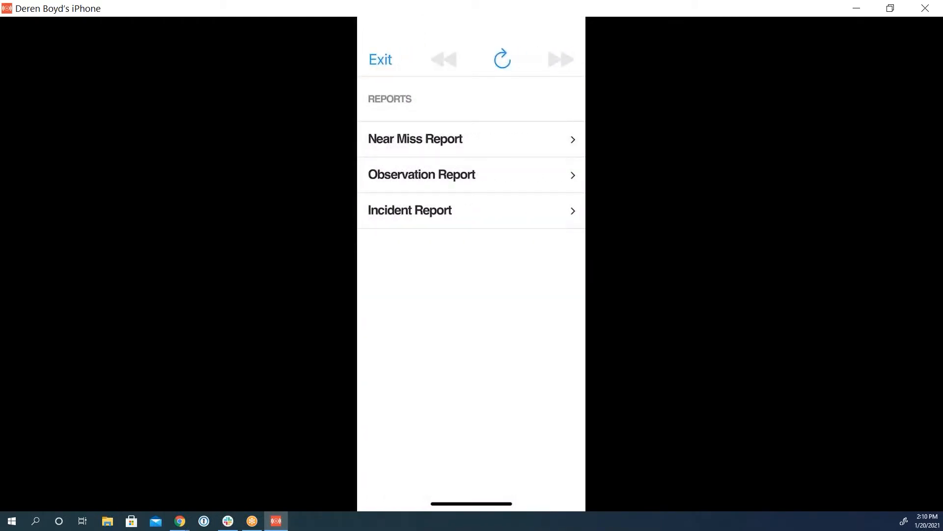
left_click(471, 139)
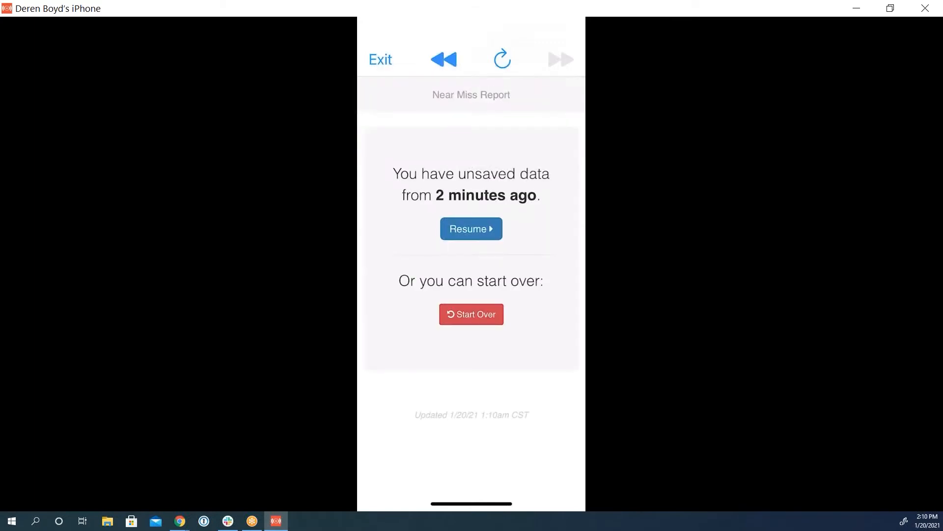
left_click(471, 228)
Step: Set the near miss report's location to Houston and its line of business to Electrical
left_click(471, 155)
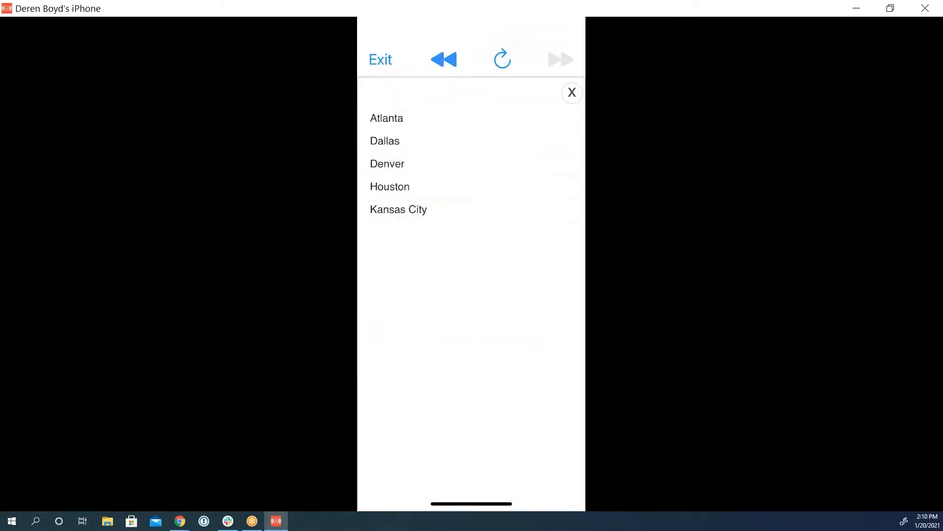
left_click(442, 186)
left_click(471, 205)
left_click(443, 162)
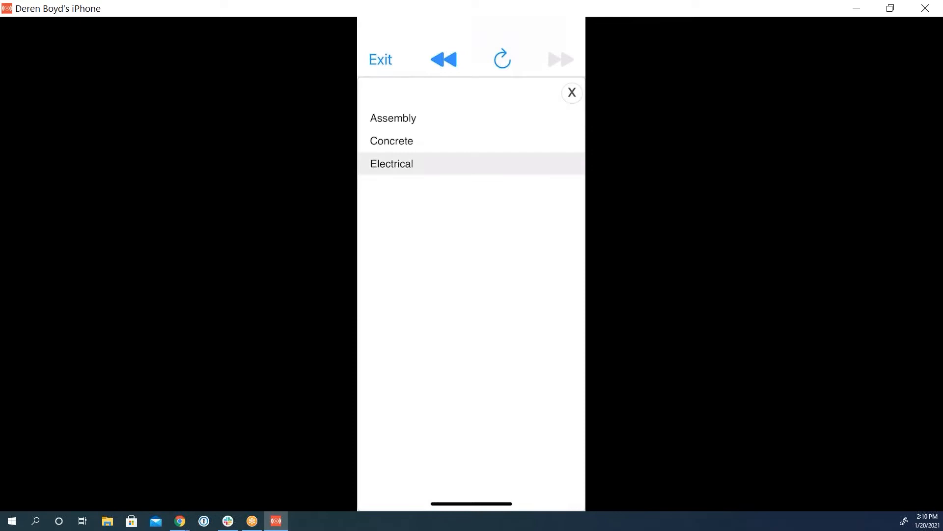
Step: Set the report's company to Emerson Finishing and its category to Working with Improper Tool as the working category
left_click(471, 254)
left_click(443, 141)
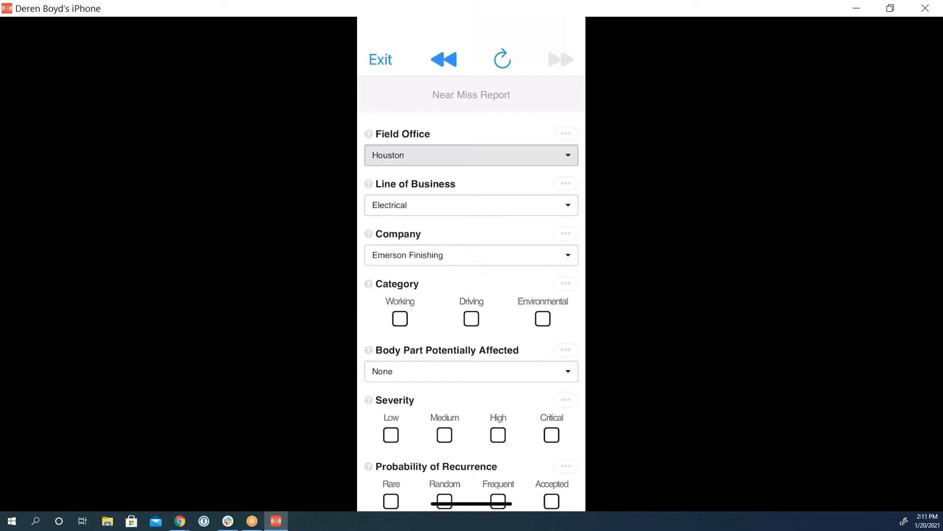
scroll(471, 295, "down", 3)
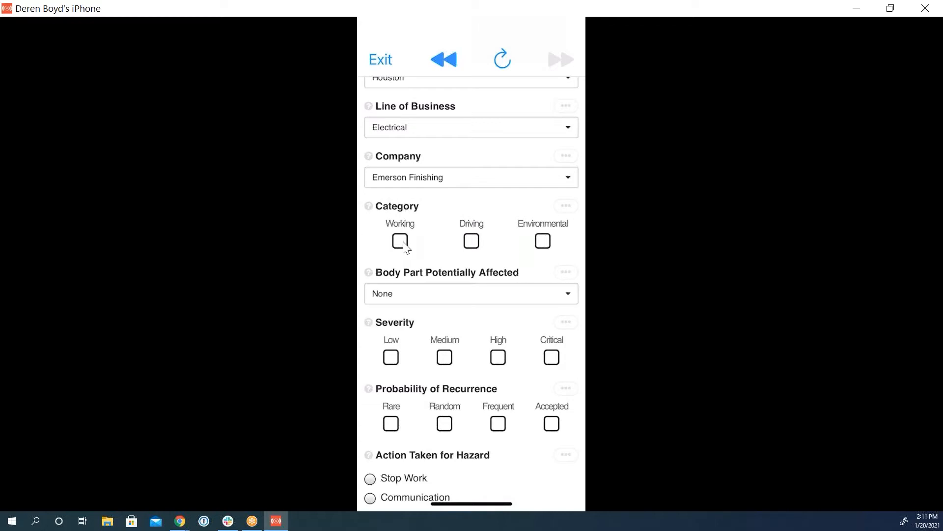
left_click(469, 246)
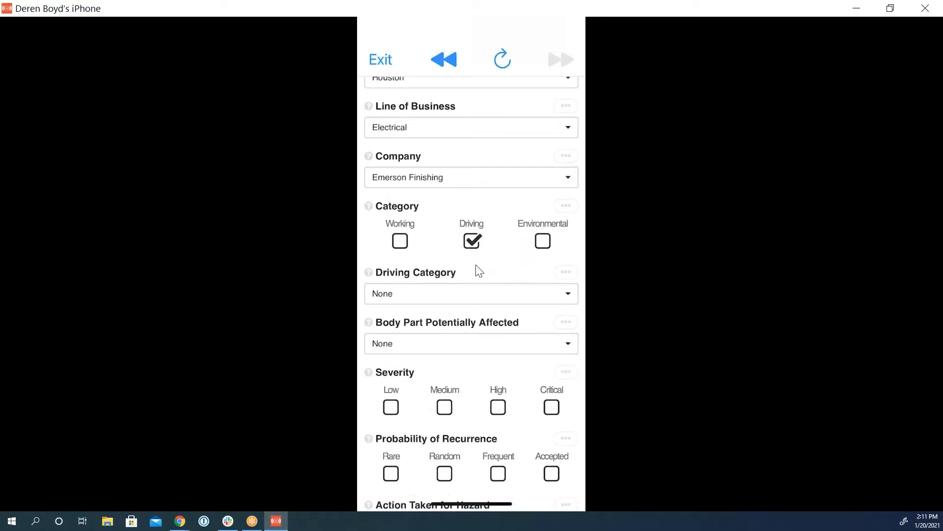
left_click(434, 293)
left_click(404, 252)
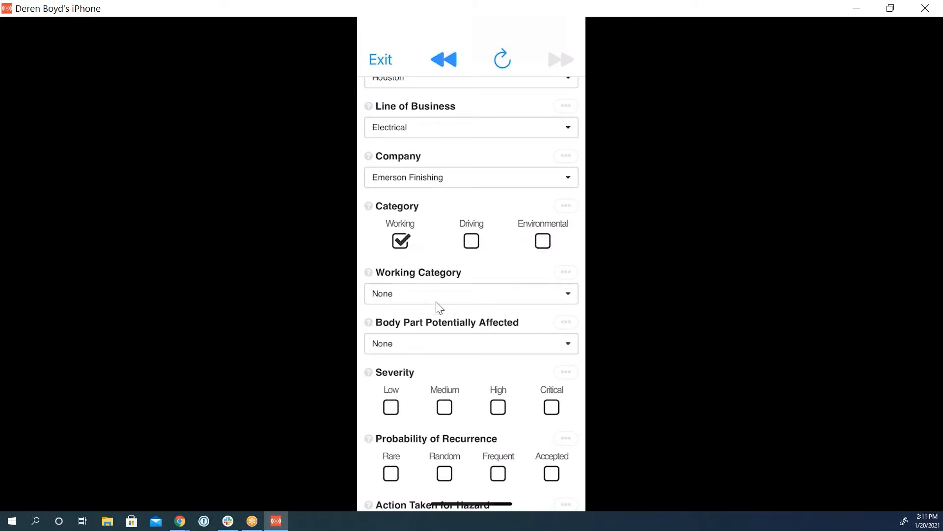
left_click(453, 300)
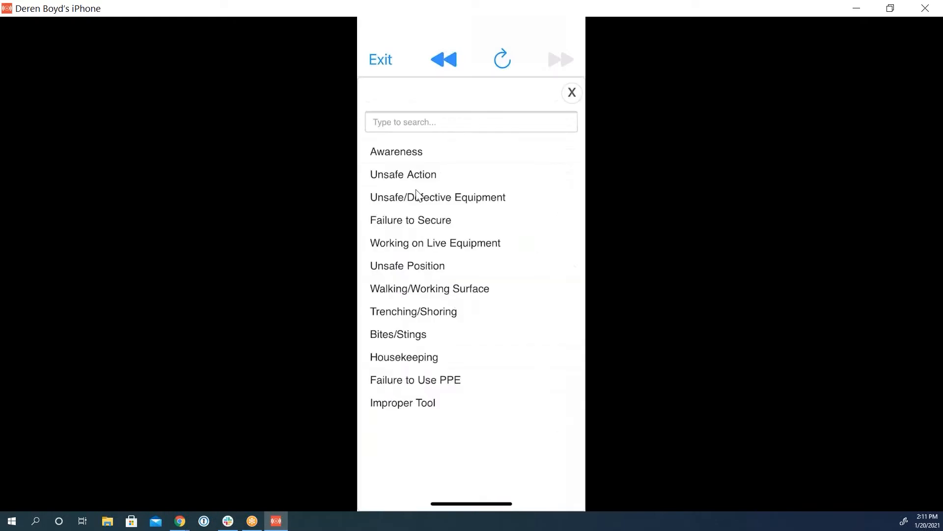
left_click(452, 412)
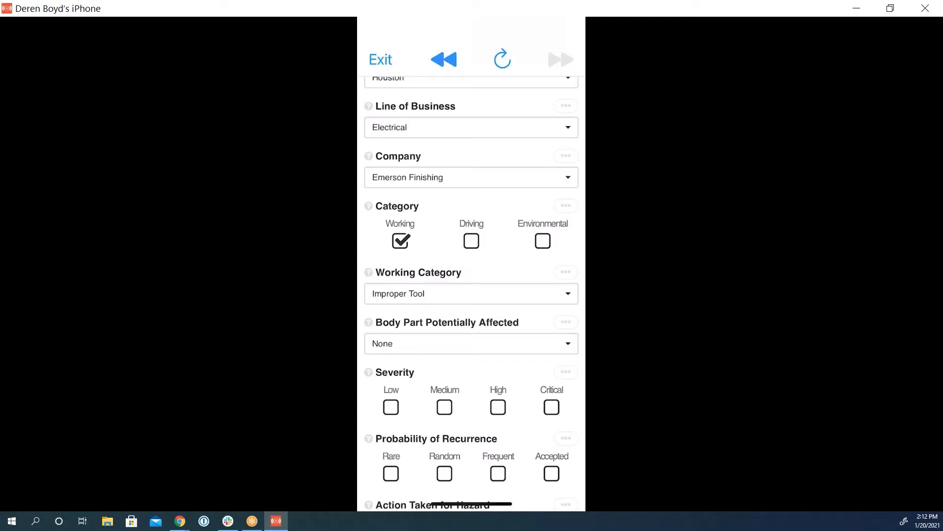
Step: Set the body part potentially affected to Hand/Finger, the severity to High and the probability of recurrence to Frequent
left_click(471, 343)
left_click(471, 209)
scroll(471, 293, "down", 1)
left_click(498, 340)
left_click(498, 407)
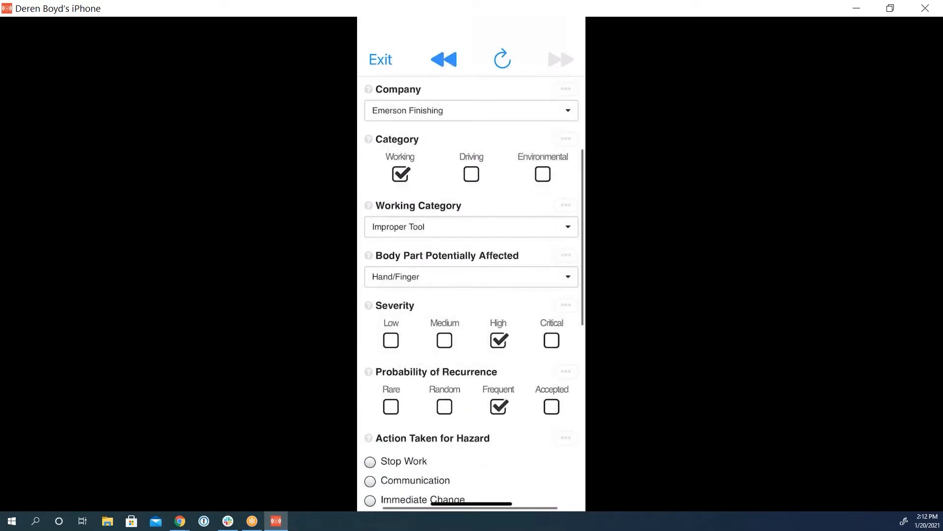
Step: Set the action taken for hazard to Stop Work and the management of hazard to Eliminate
scroll(471, 293, "down", 2)
left_click(370, 354)
scroll(471, 293, "down", 2)
left_click(370, 378)
scroll(471, 293, "down", 2)
scroll(471, 293, "down", 2)
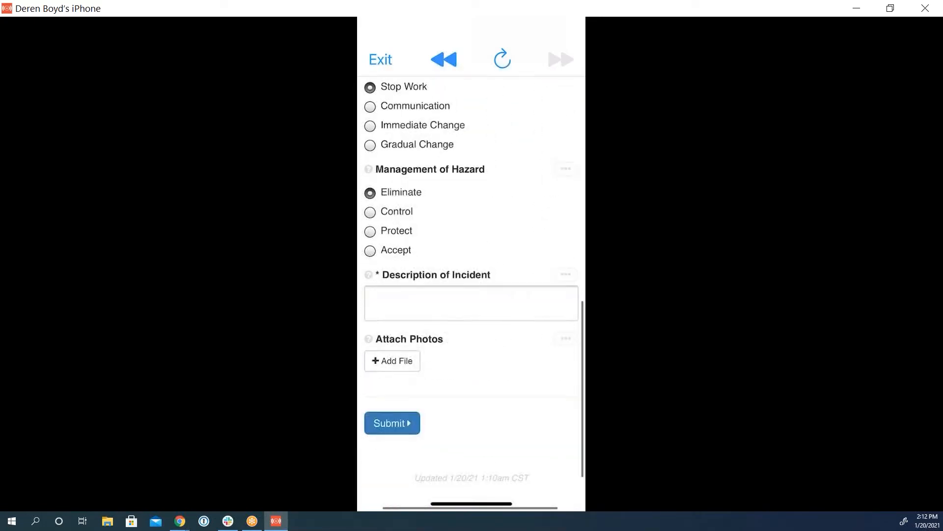
Step: Try to submit the report, and enter "Test" as the required description of incident
left_click(392, 422)
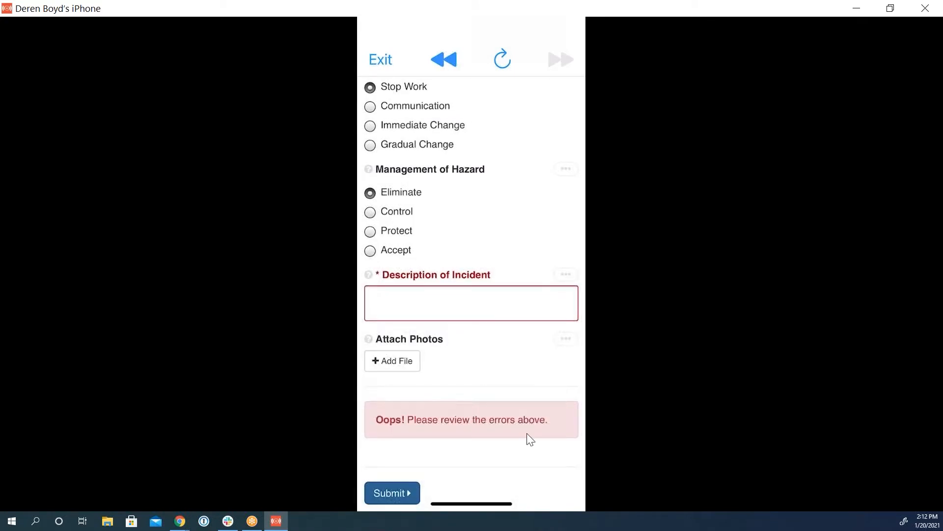
left_click(519, 294)
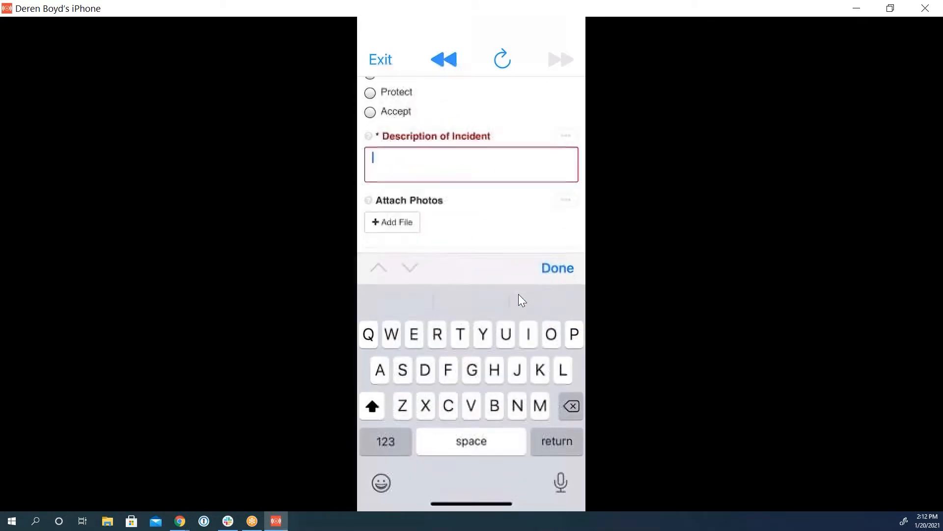
type("M")
key("BackSpace")
type("Test")
left_click(557, 268)
Step: View the photo library as an attachment source for Management of Hazard, and attach a newly taken photo of the cup instead
scroll(472, 295, "up", 2)
left_click(566, 184)
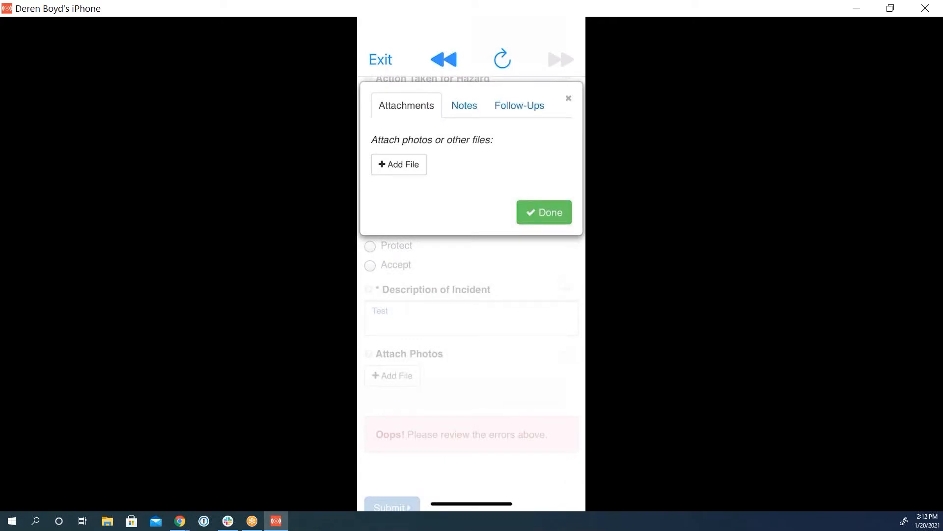
left_click(399, 164)
left_click(440, 189)
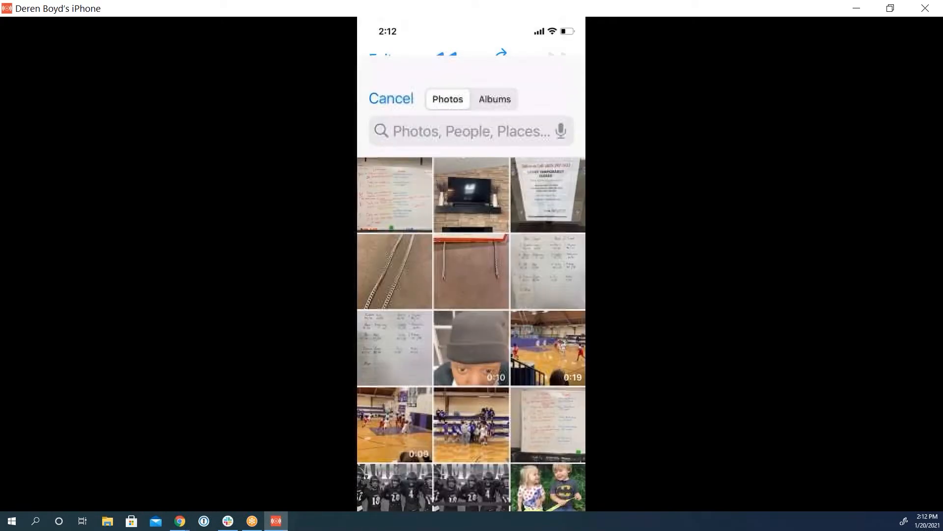
left_click(391, 59)
left_click(400, 161)
left_click(443, 223)
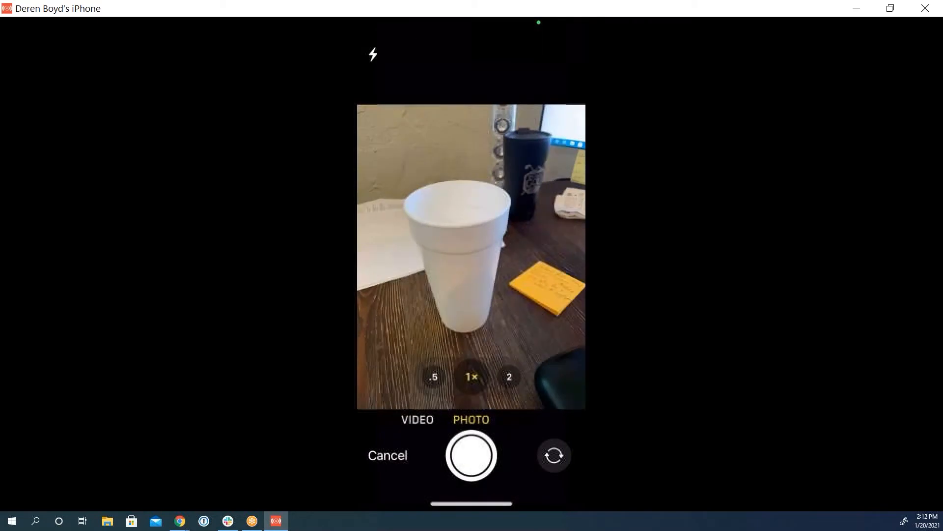
left_click(471, 455)
left_click(547, 465)
Step: Caption the attached photo "water cup" and close the attachment dialog
left_click(476, 167)
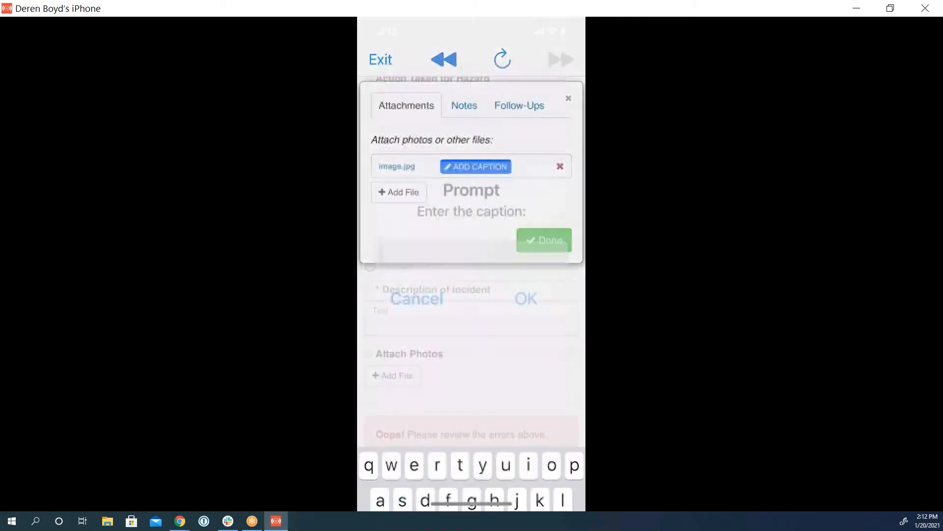
type("water cup")
key("Return")
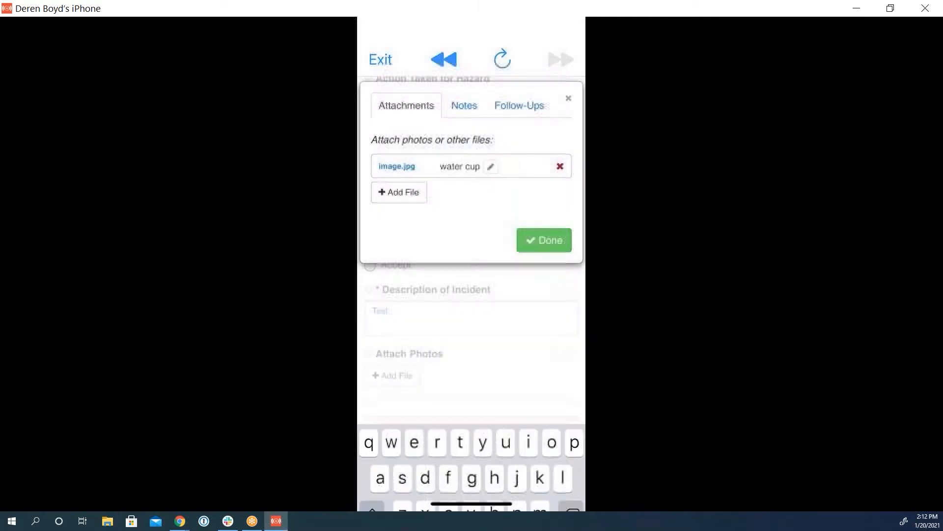
left_click(545, 240)
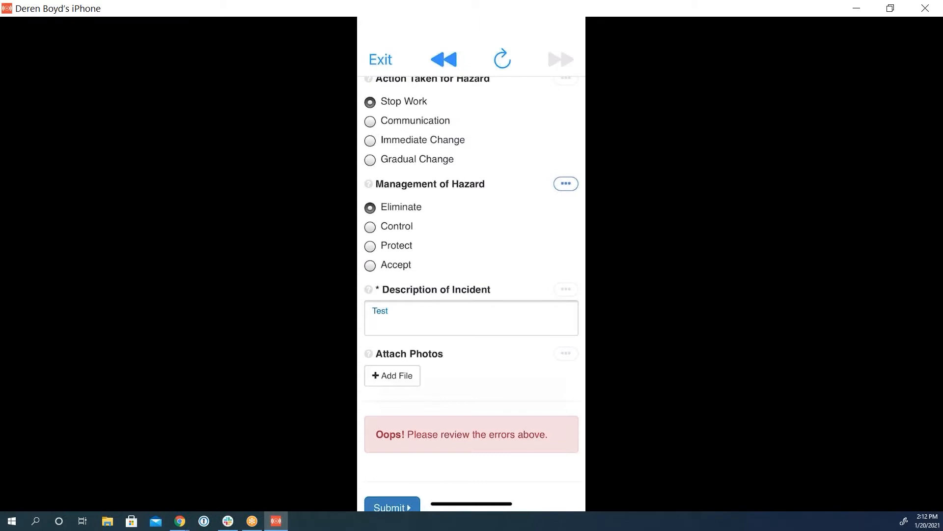
Step: Open the extra options of Action Taken for Hazard and view its notes
scroll(472, 293, "up", 2)
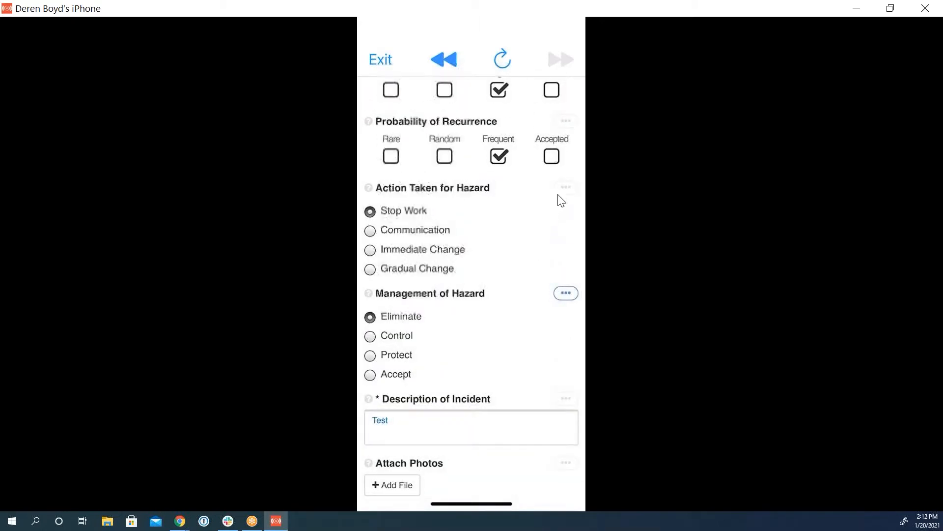
left_click(566, 191)
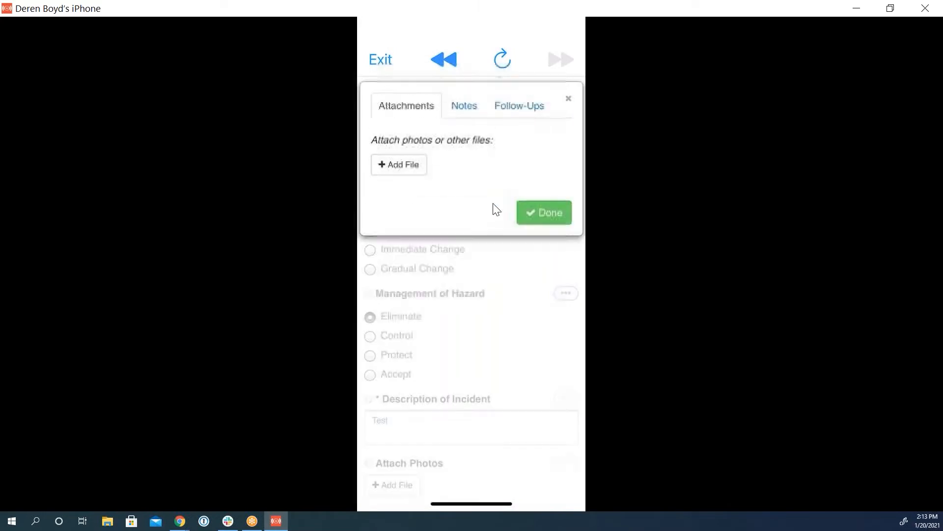
left_click(445, 113)
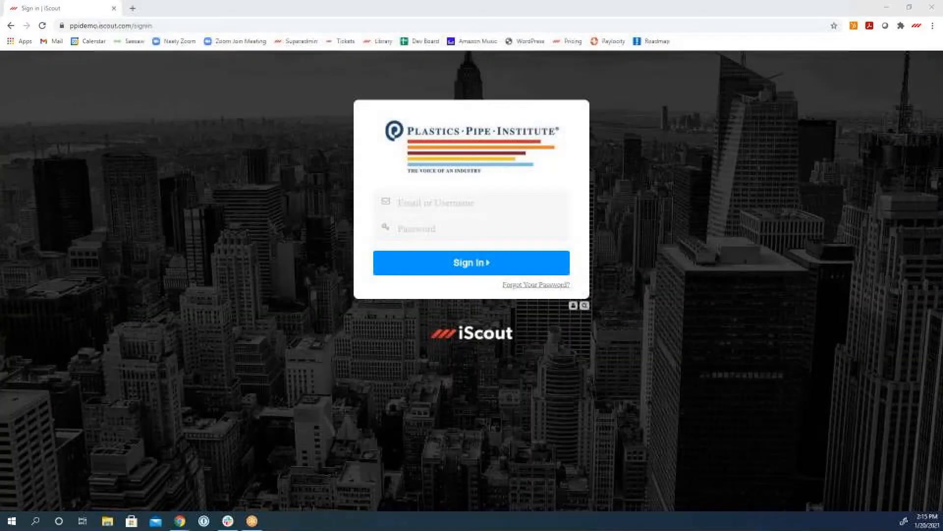
Step: On the iScout website's home page, sign and complete the Signature Required task for the Plastics Pipe Institute Training
left_click(471, 335)
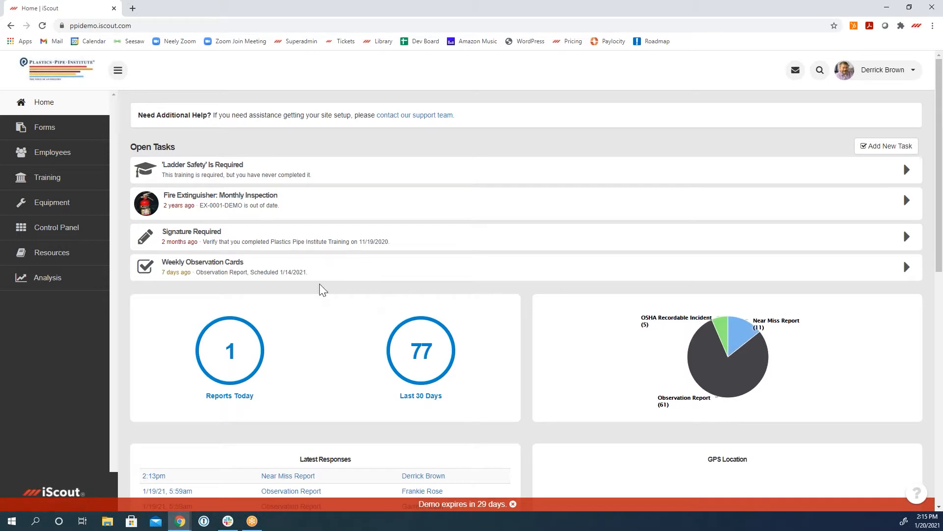
left_click(225, 244)
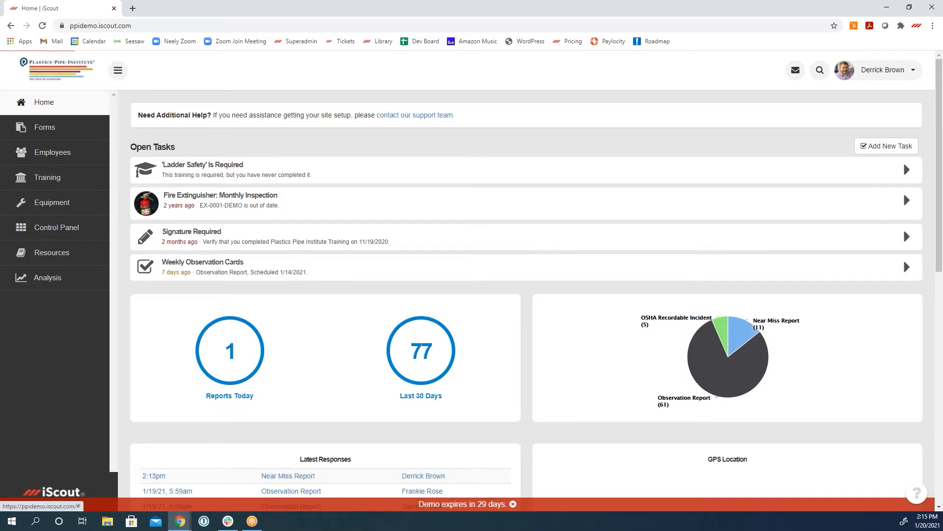
mouse_move(289, 243)
left_mouse_down()
mouse_move(332, 340)
mouse_move(400, 342)
mouse_move(416, 392)
left_mouse_up()
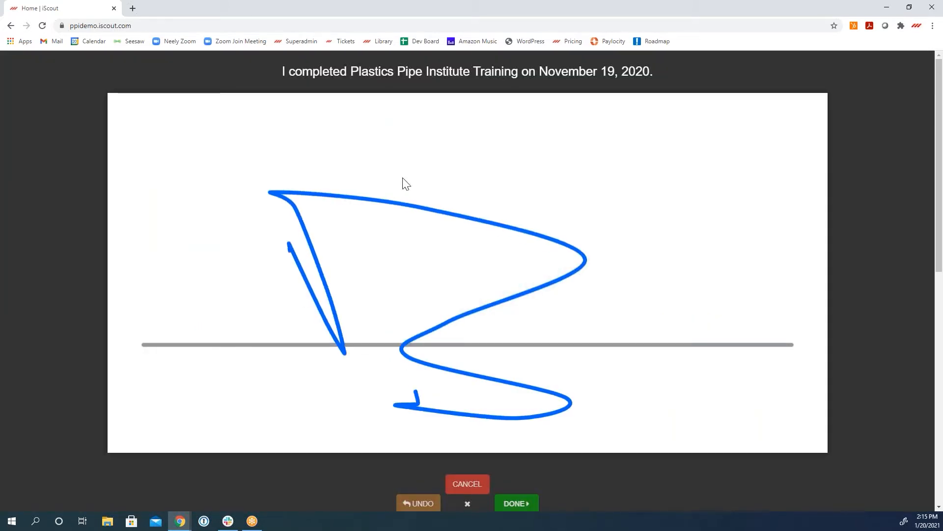
left_click(529, 503)
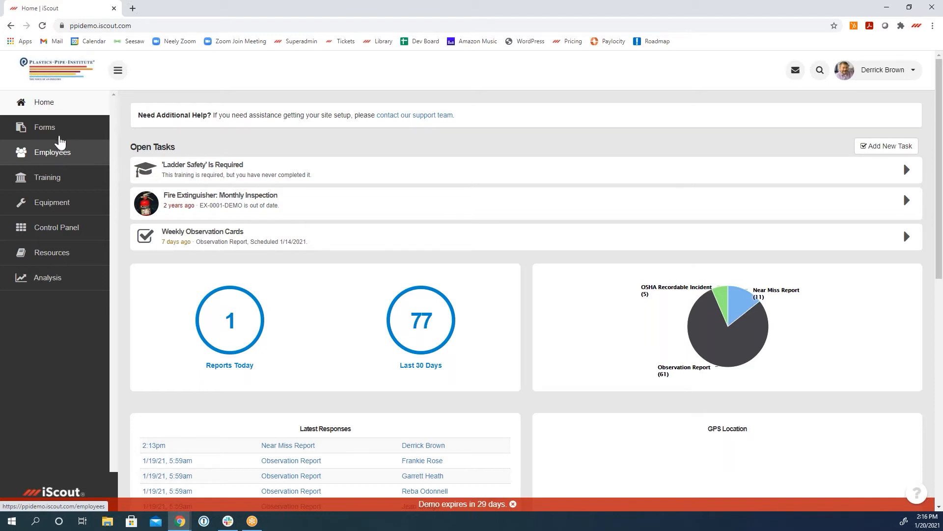
Step: Open the signed-in employee's profile and examine its details, including the Location and Line of Business fields
left_click(883, 70)
left_click(870, 91)
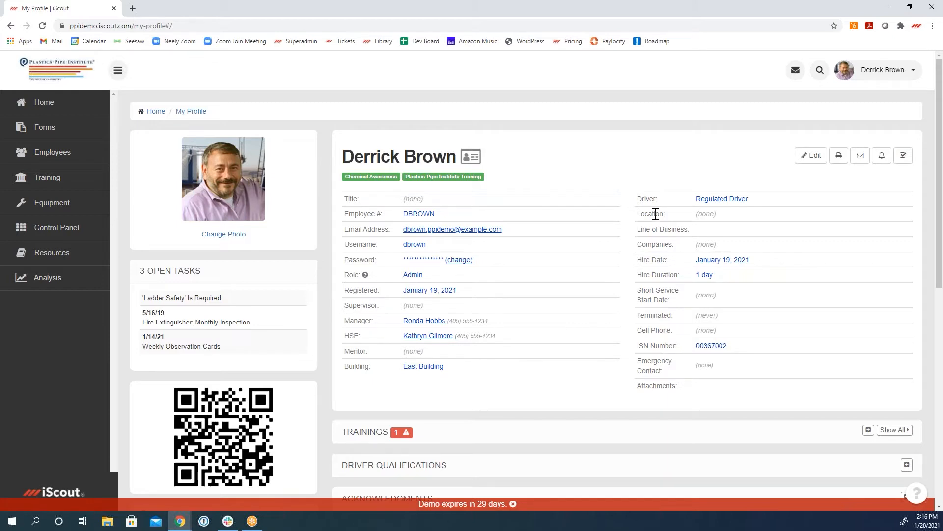
left_click_drag(637, 214, 665, 216)
left_click_drag(639, 229, 686, 231)
left_click(867, 254)
scroll(623, 393, "down", 2)
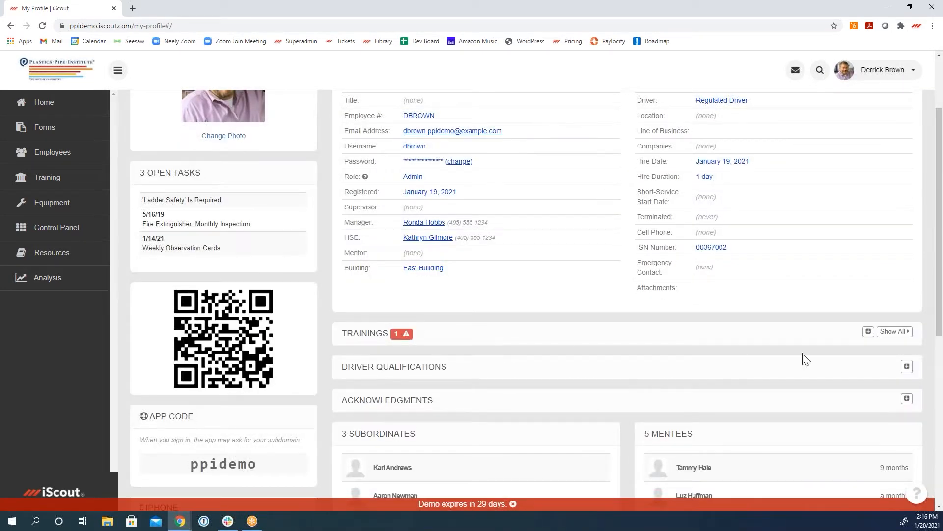
Step: View the employee's complete list of relevant and other trainings, and return to the profile
left_click(894, 332)
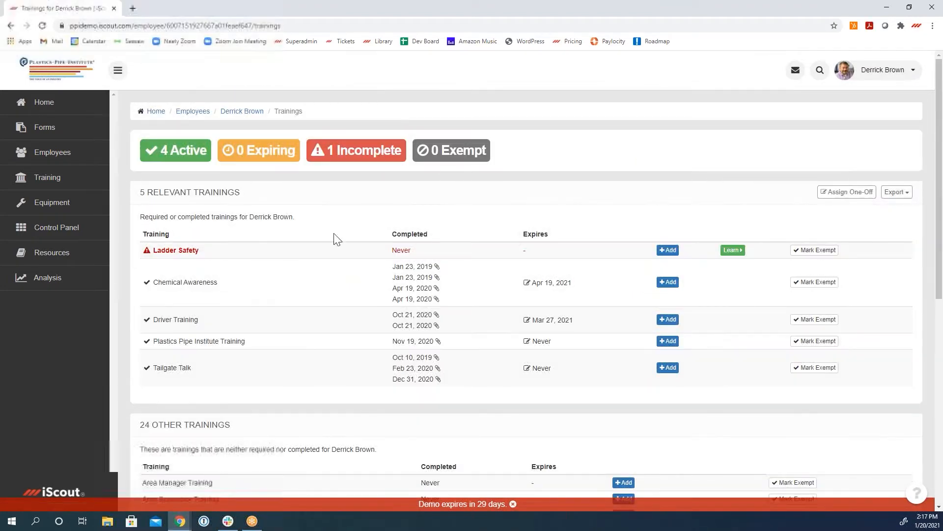
scroll(614, 414, "down", 3)
scroll(618, 422, "up", 3)
left_click(11, 26)
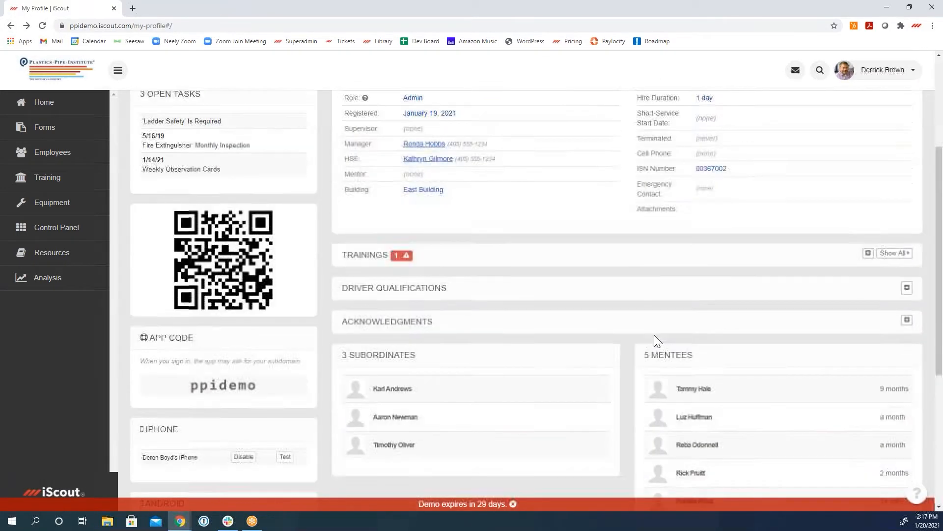
Step: Examine the profile's qualifications, subordinates, mentees, equipment and latest reports
scroll(654, 335, "down", 2)
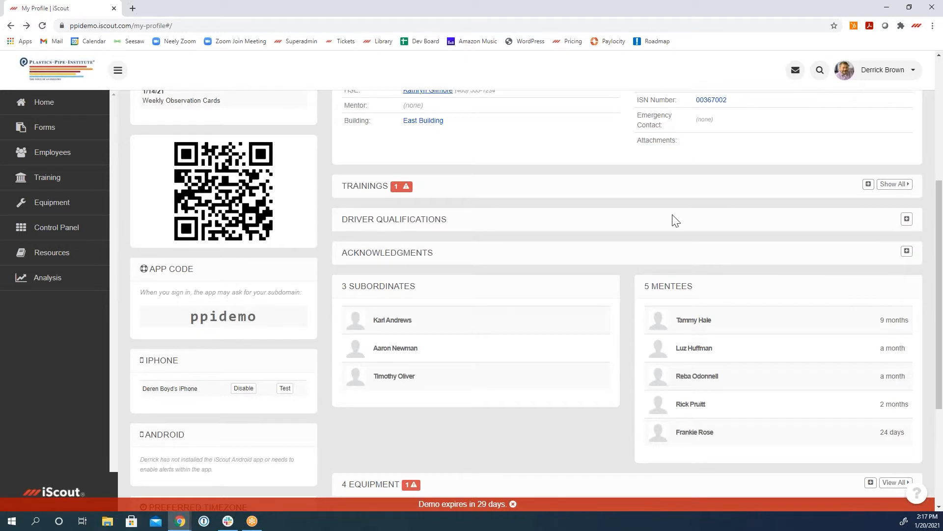
scroll(674, 219, "down", 3)
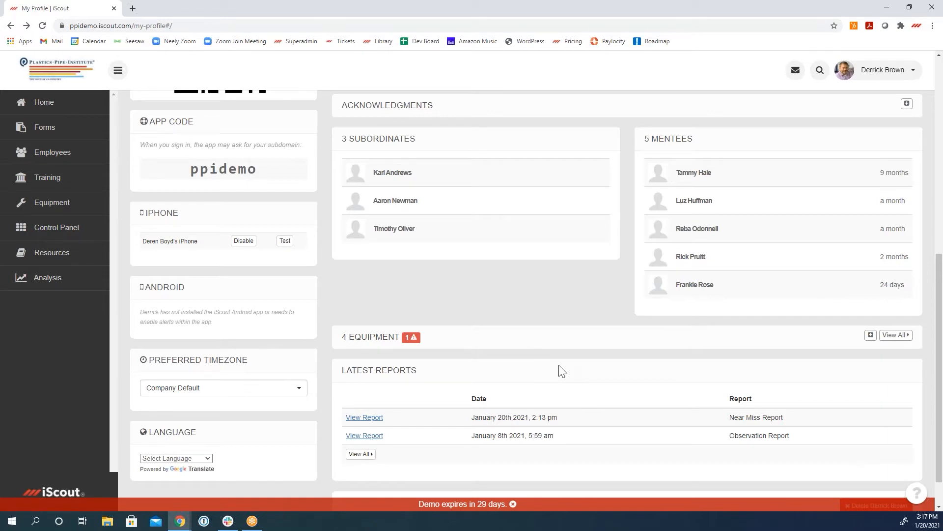
scroll(560, 370, "up", 8)
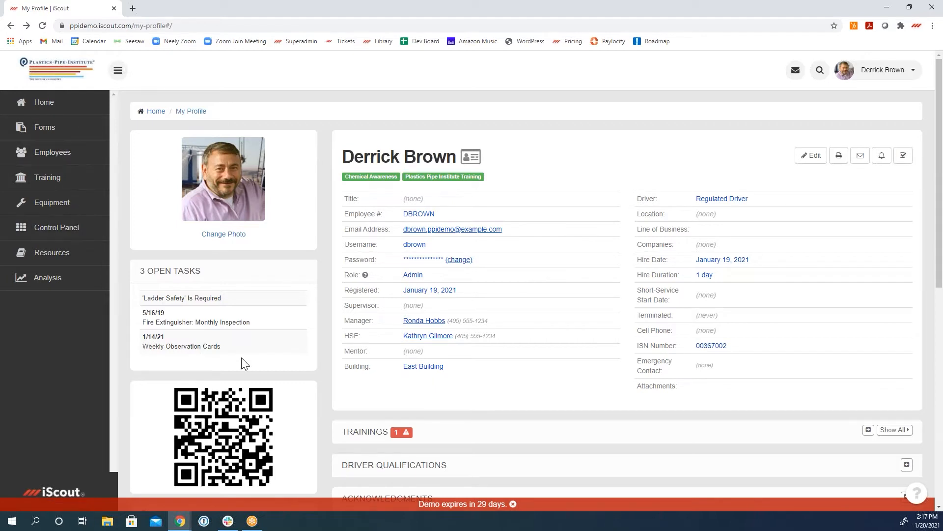
Step: Start filling out a new Near Miss Report from the forms list and allow the site's location access
left_click(45, 127)
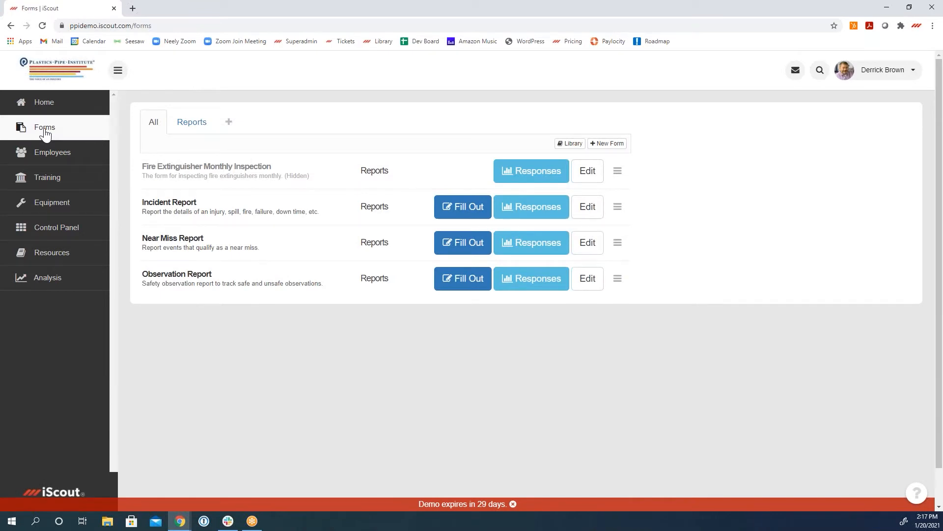
left_click(462, 250)
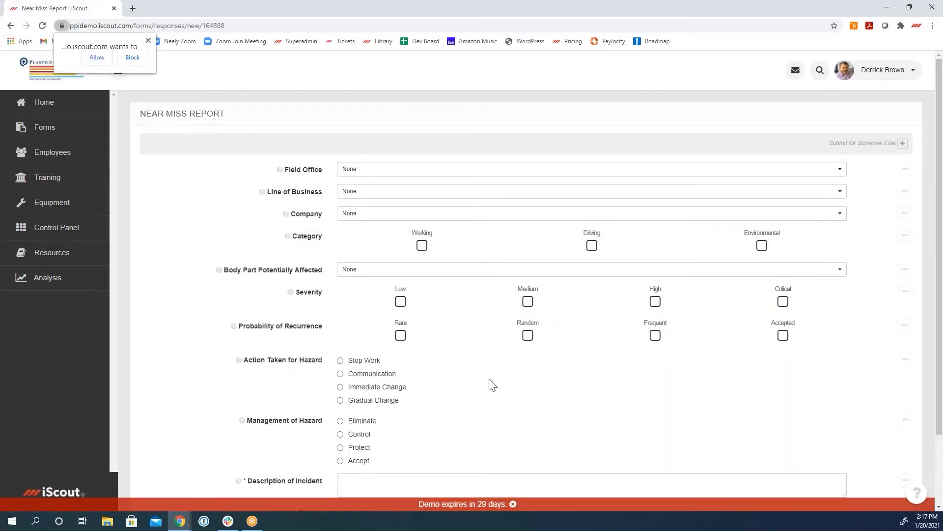
left_click(154, 81)
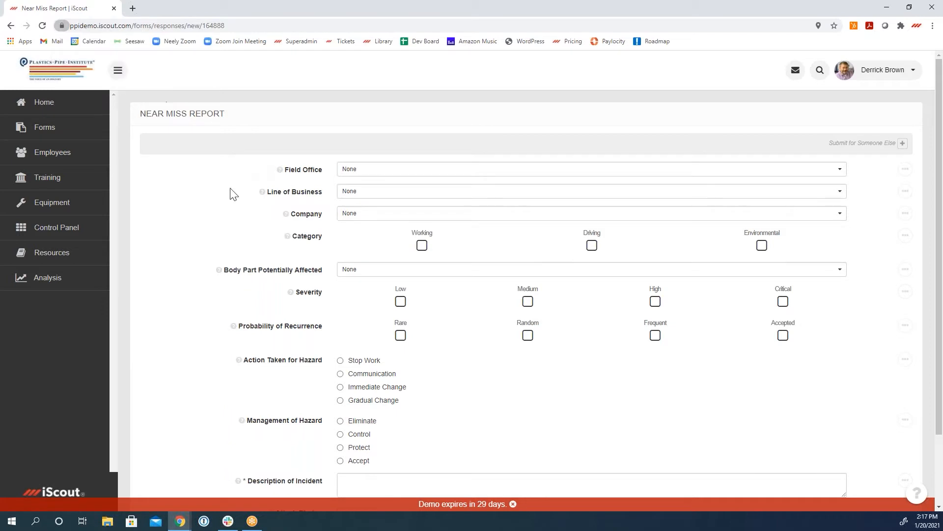
Step: Set the new report's category to Working and its working category to Unsafe Position
left_click(422, 246)
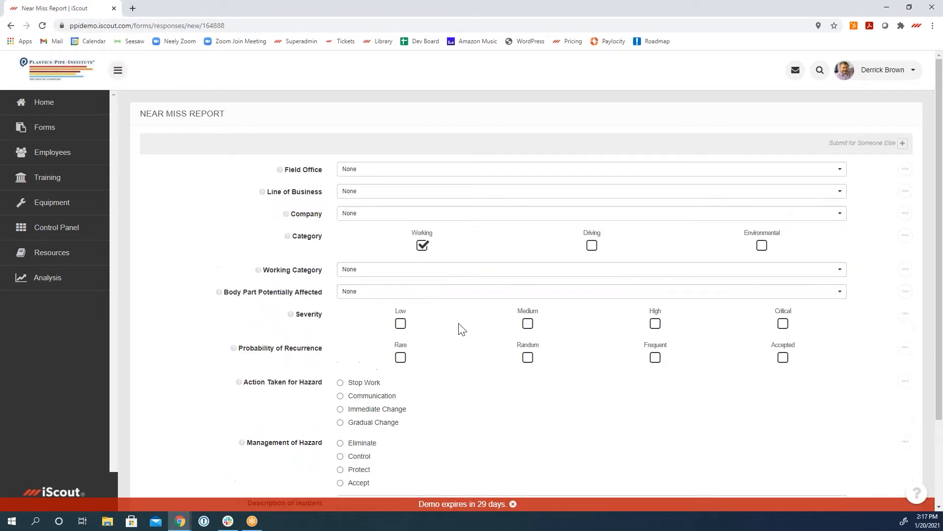
left_click(511, 271)
left_click(459, 386)
scroll(489, 407, "down", 2)
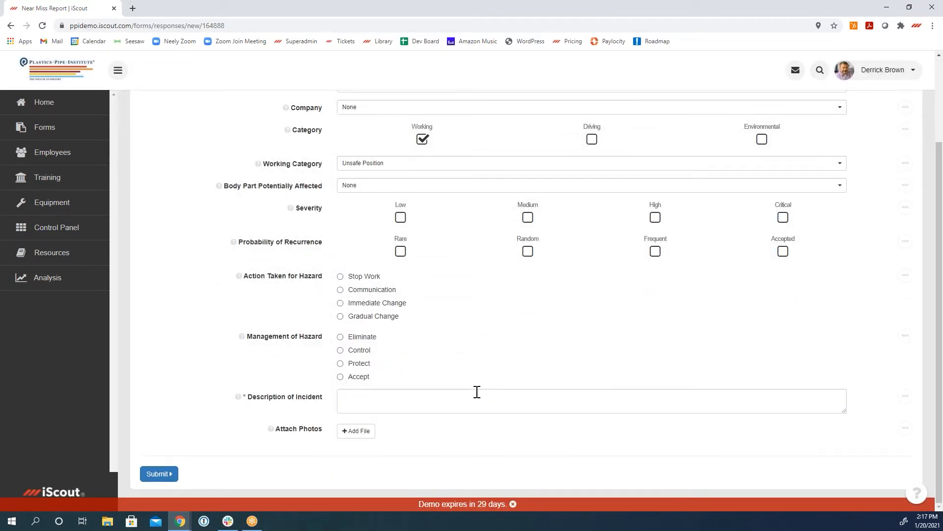
Step: Abandon the new Near Miss Report without saving and return to the forms list
scroll(477, 392, "up", 2)
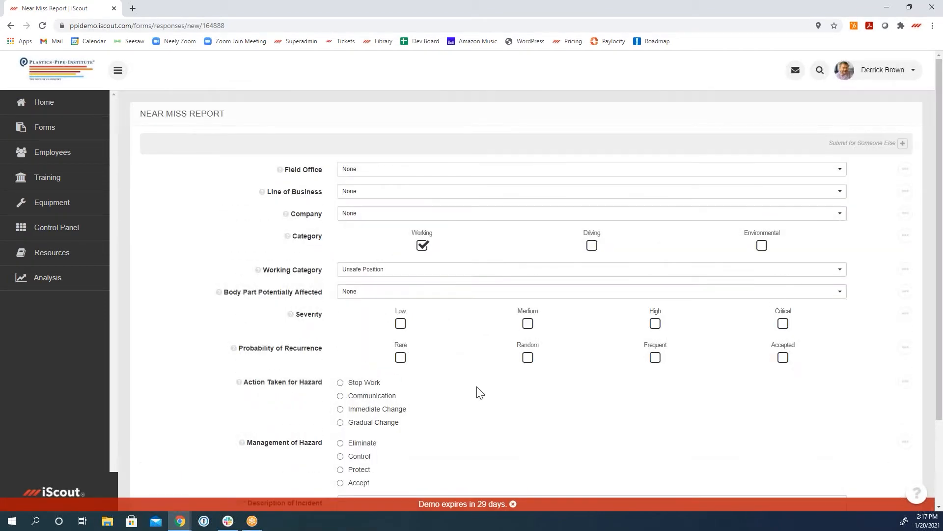
left_click(11, 25)
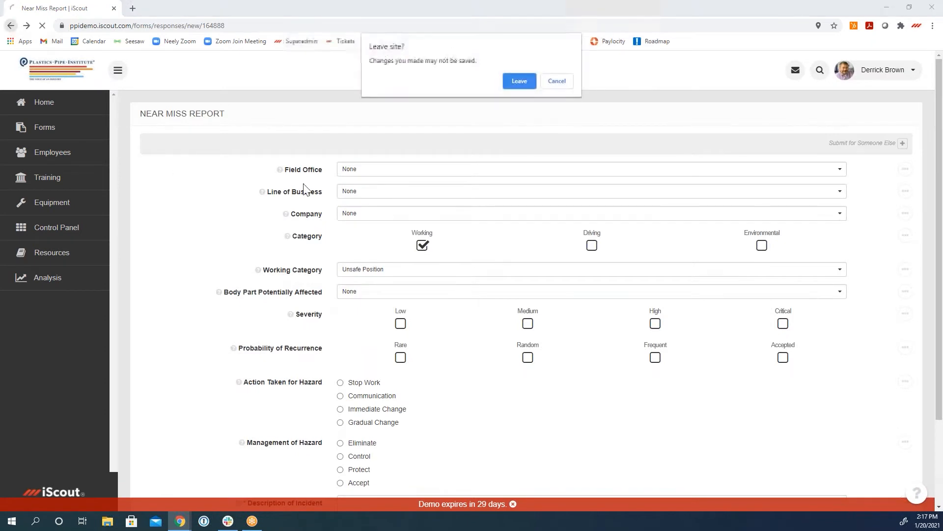
left_click(519, 81)
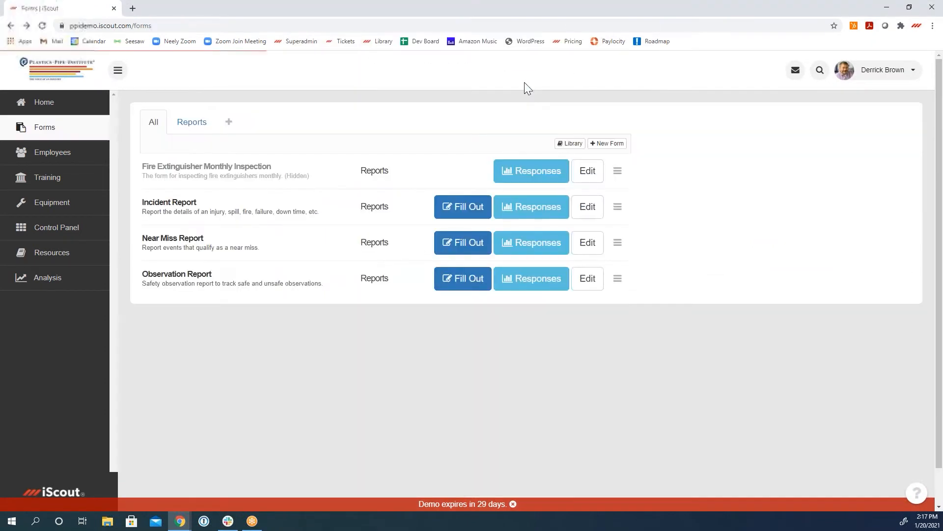
Step: Open the Near Miss Report responses and search for those from the last 3 months
left_click_drag(144, 240, 217, 246)
left_click(267, 256)
left_click(534, 248)
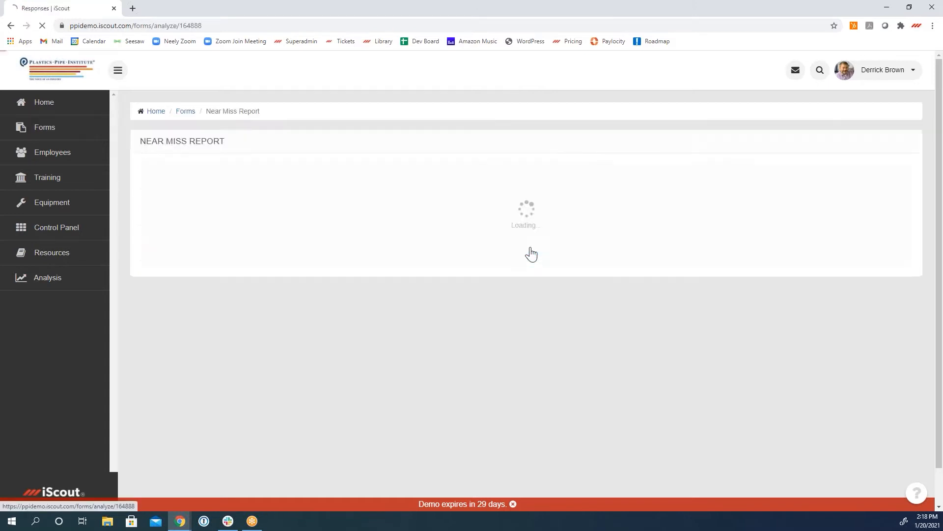
left_click(255, 186)
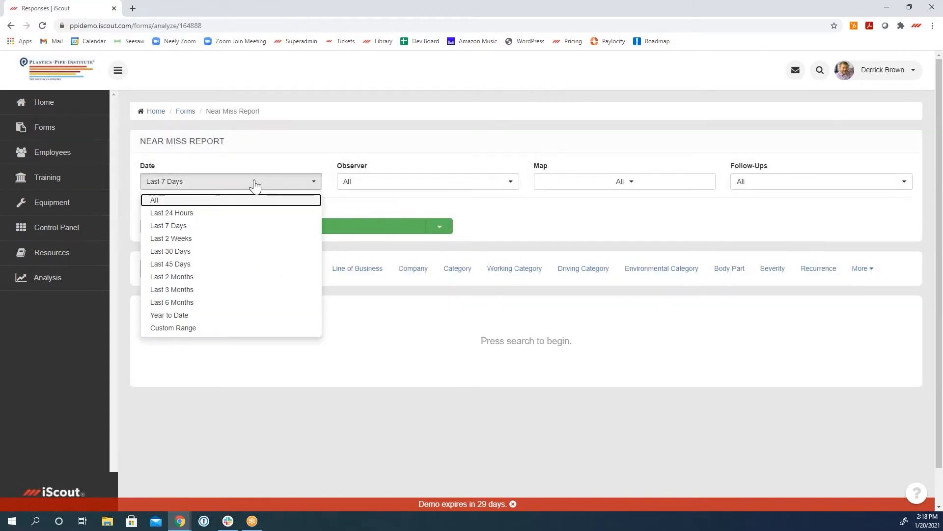
left_click(222, 290)
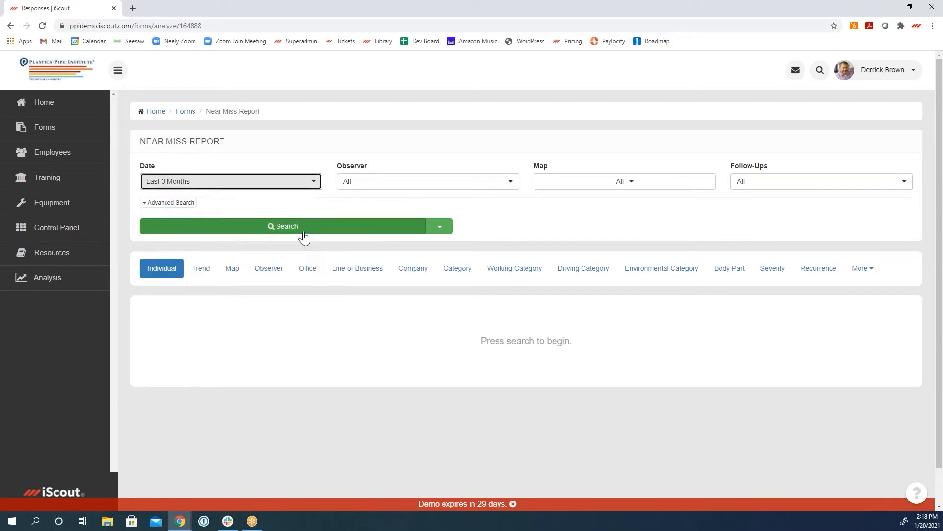
left_click(305, 238)
scroll(591, 235, "down", 4)
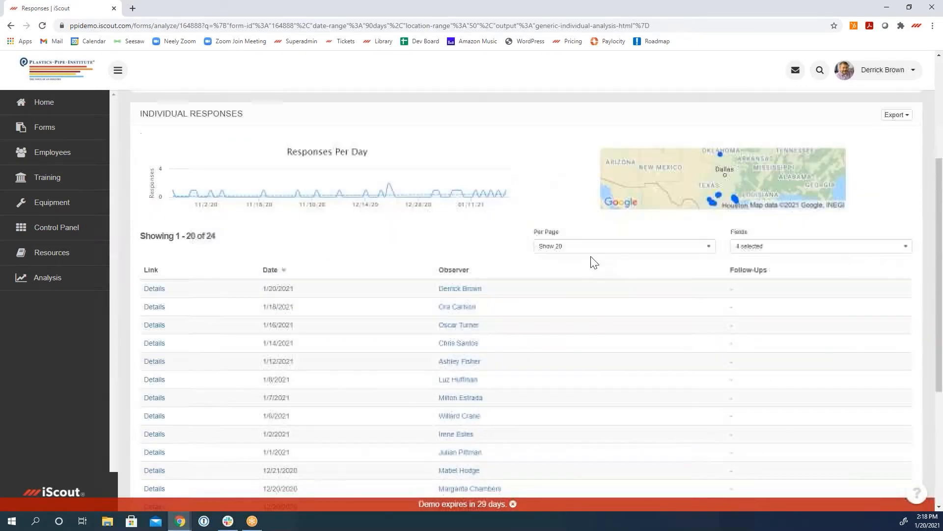
Step: Add the Office, Line of Business, Category and Severity fields to the individual responses table
left_click(752, 247)
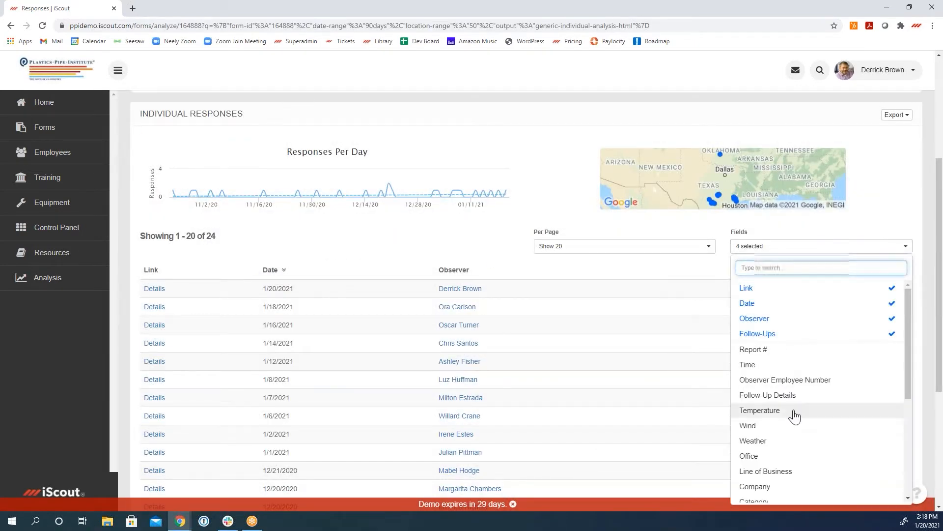
left_click(786, 455)
left_click(792, 247)
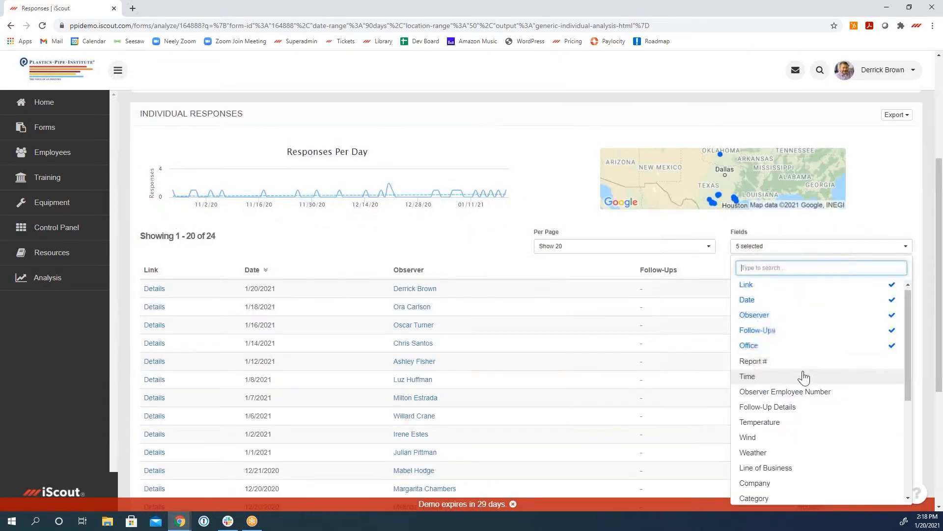
scroll(796, 433, "down", 1)
left_click(795, 422)
left_click(811, 246)
scroll(806, 422, "down", 3)
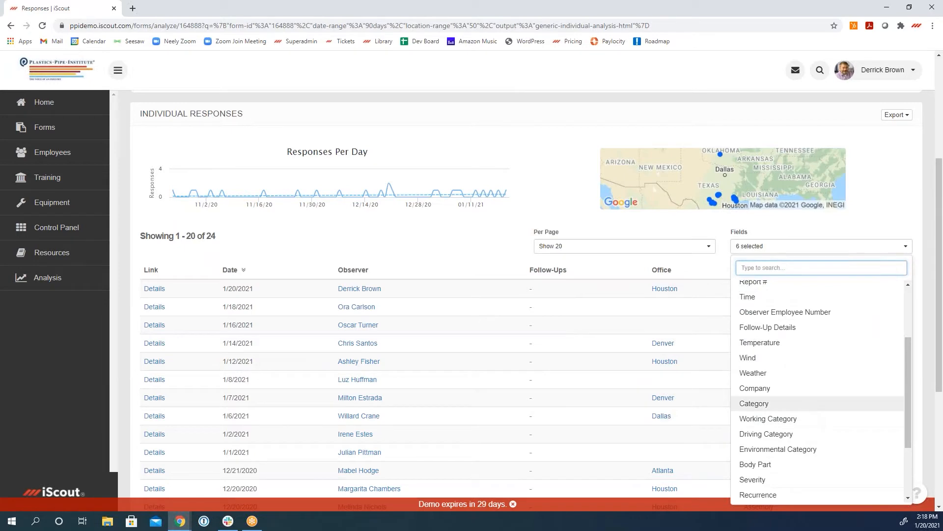
left_click(807, 408)
left_click(786, 248)
scroll(799, 419, "down", 5)
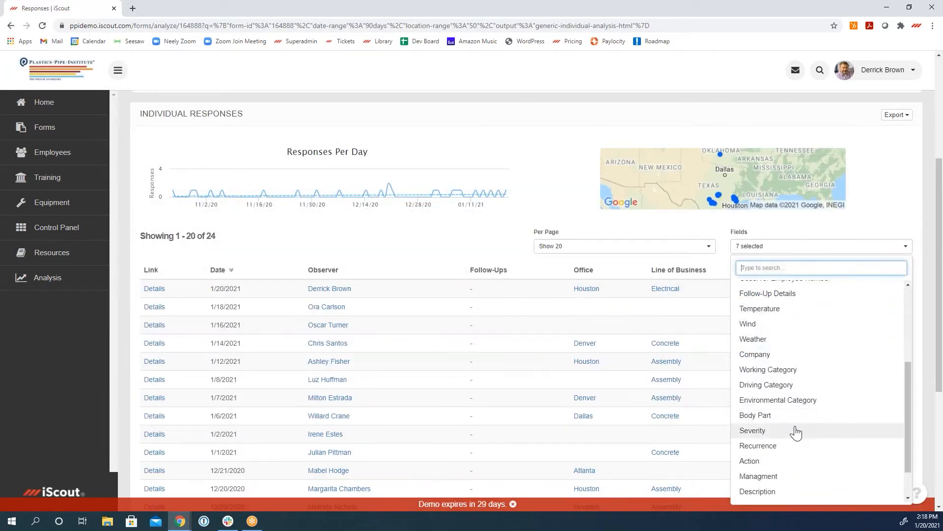
left_click(797, 431)
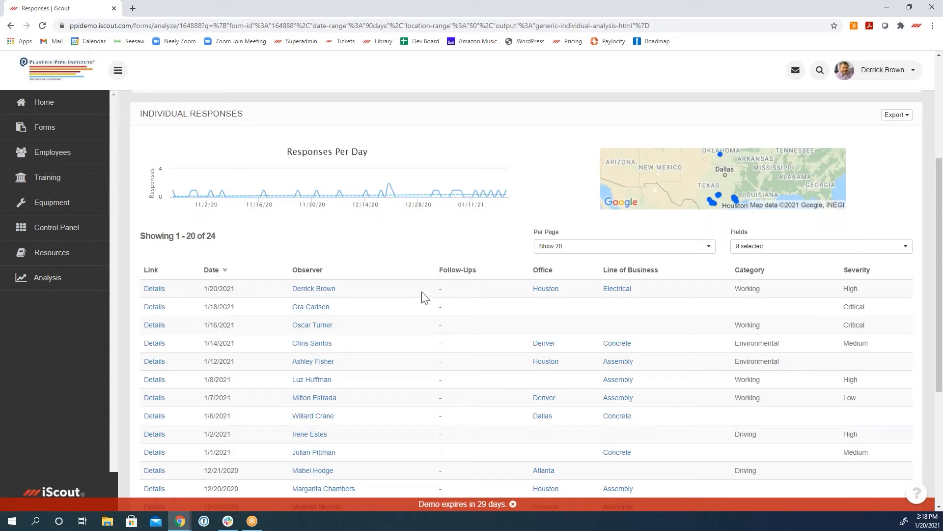
Step: Open the details of the 1/20/2021 response in a new browser tab and switch to it
right_click(156, 290)
left_click(161, 295)
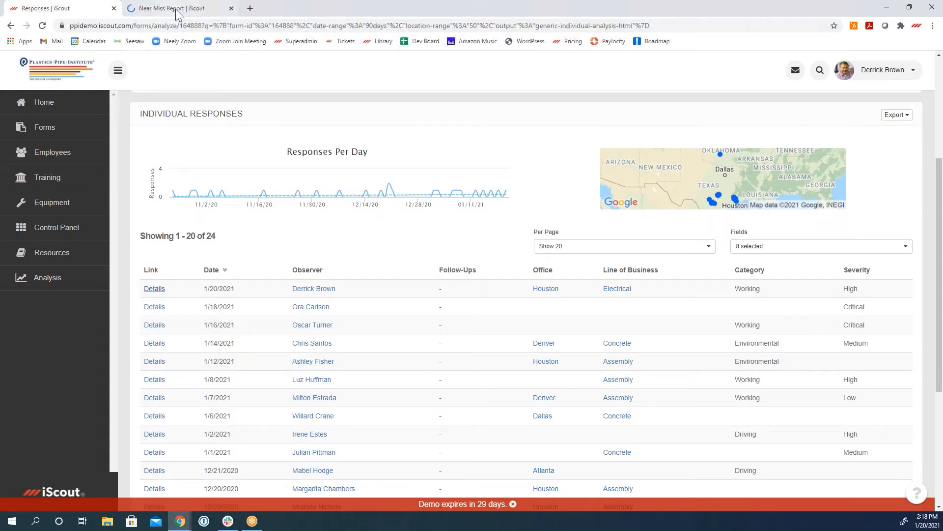
left_click(176, 10)
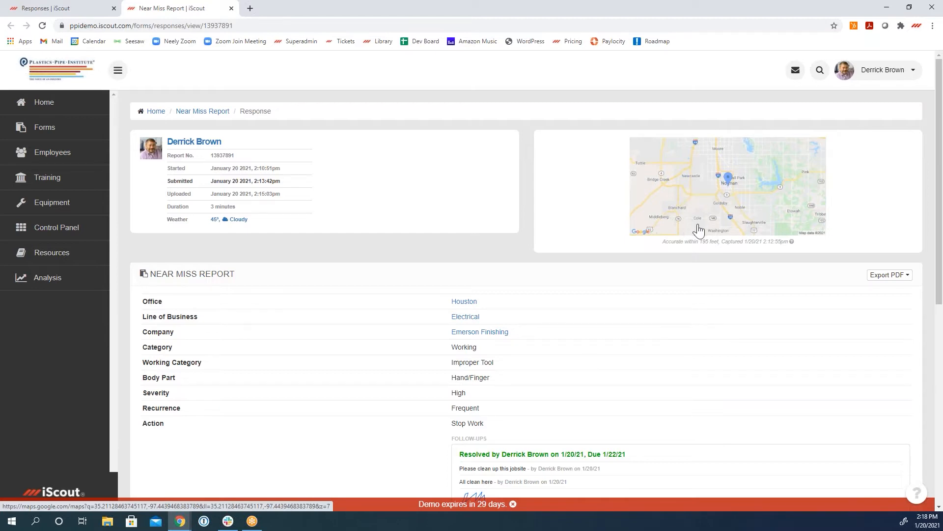
Step: View the report's captured location in Google Maps and return to the report
right_click(695, 198)
left_click(717, 203)
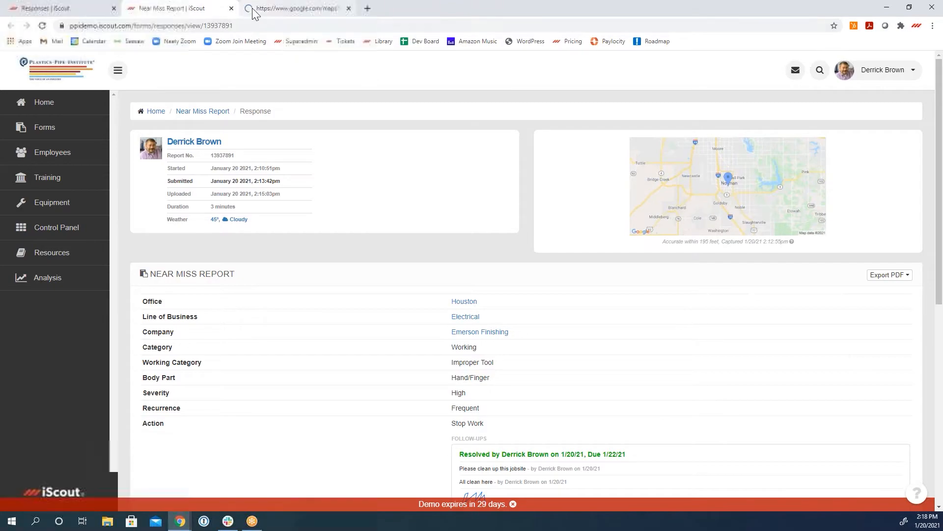
left_click(255, 8)
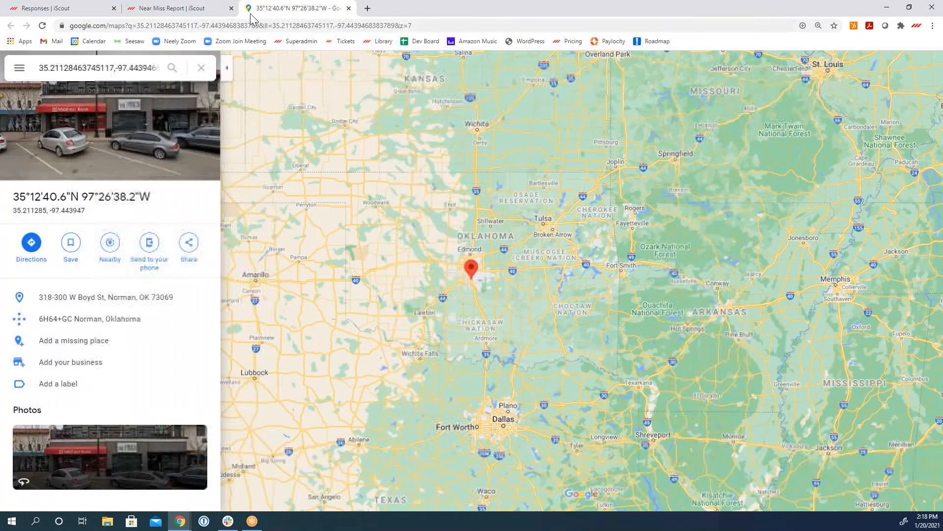
left_click_drag(252, 10, 102, 7)
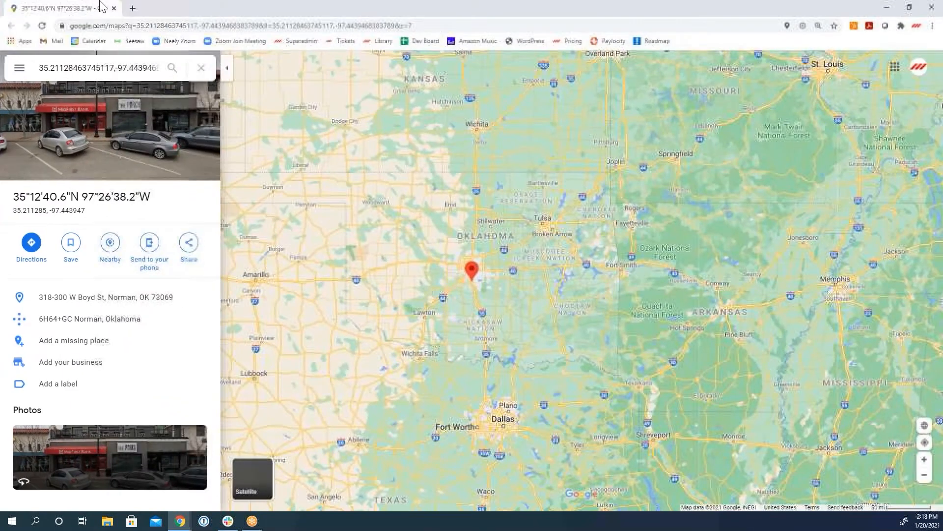
key("alt+Tab")
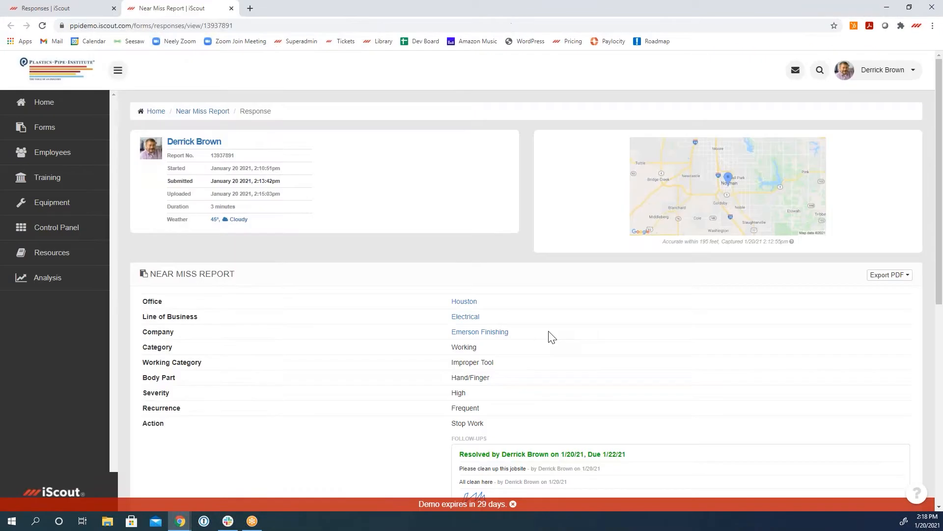
Step: View the report's weather details on Dark Sky, including the temperature chart, and close the page
right_click(235, 222)
left_click(246, 228)
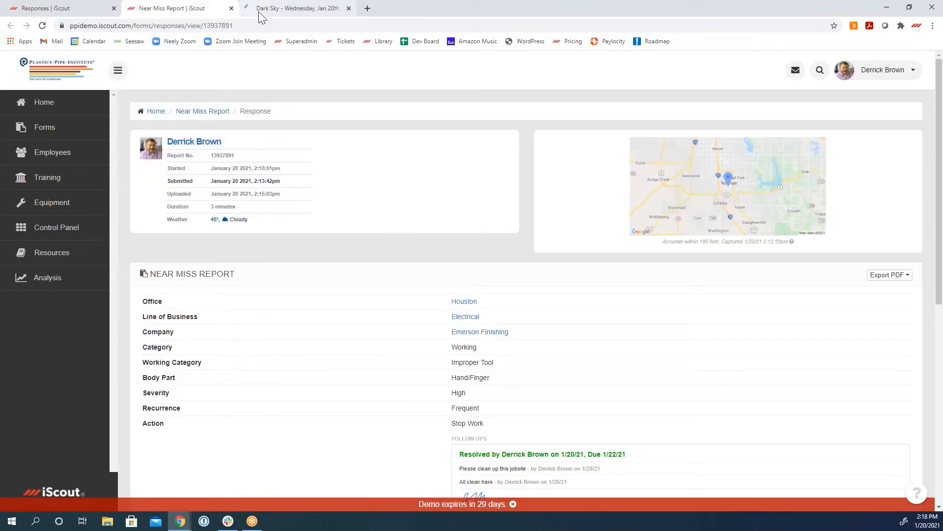
left_click(259, 13)
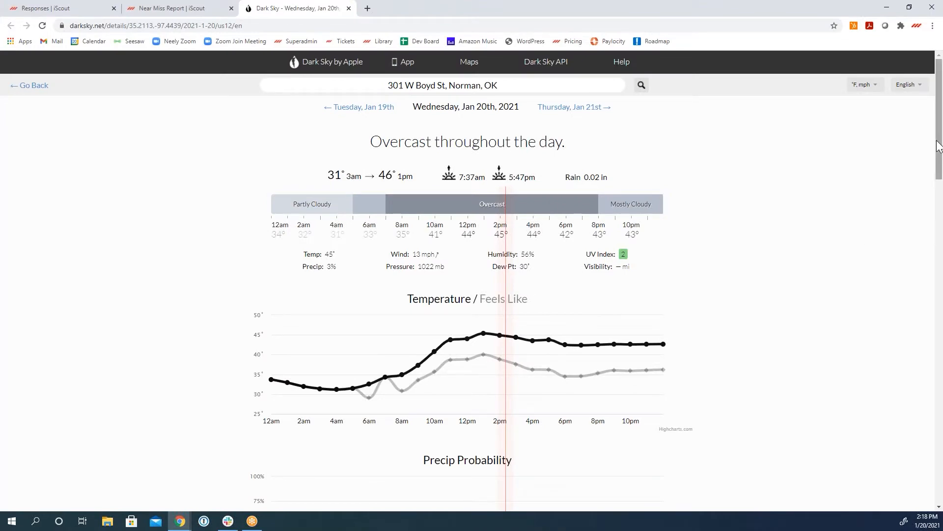
scroll(938, 147, "down", 2)
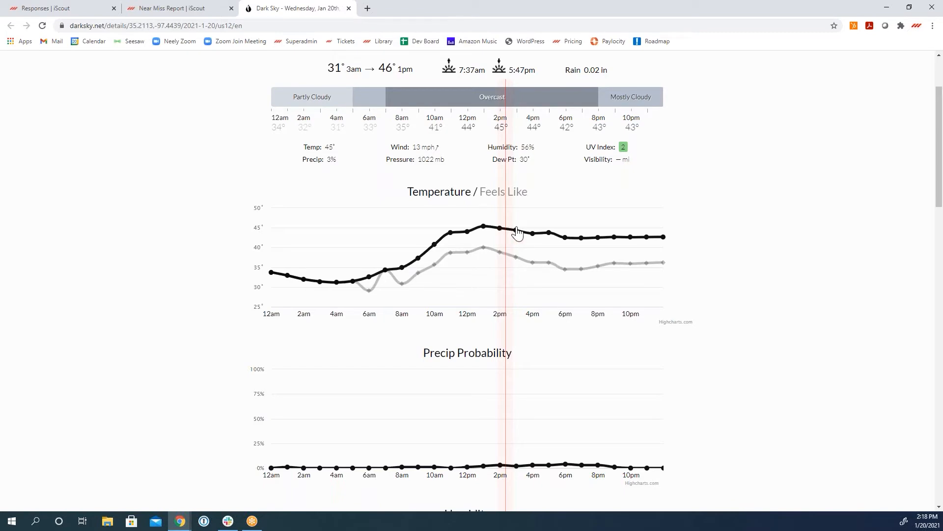
left_click_drag(260, 10, 379, 152)
left_click(113, 8)
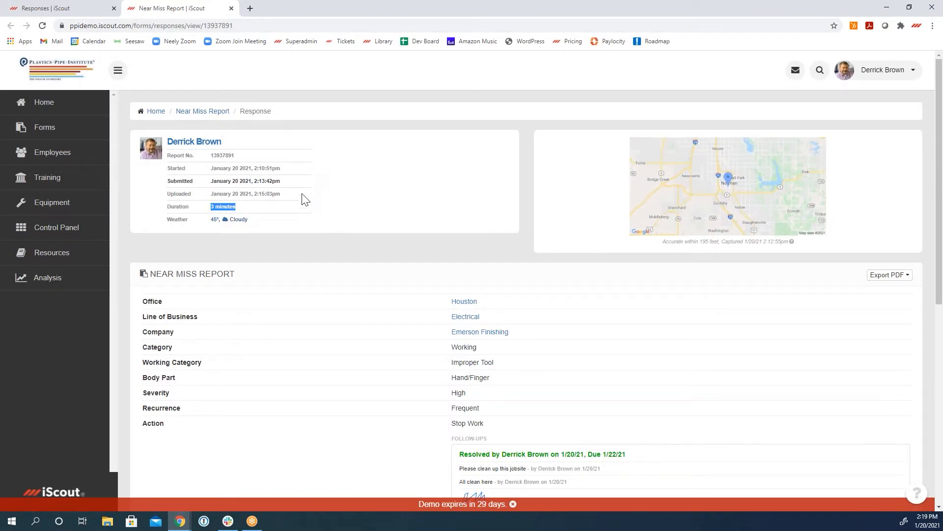
Step: Examine the report's duration, submitted answers, resolved follow-up, photo and description
left_click(268, 211)
scroll(358, 229, "down", 1)
scroll(358, 229, "down", 2)
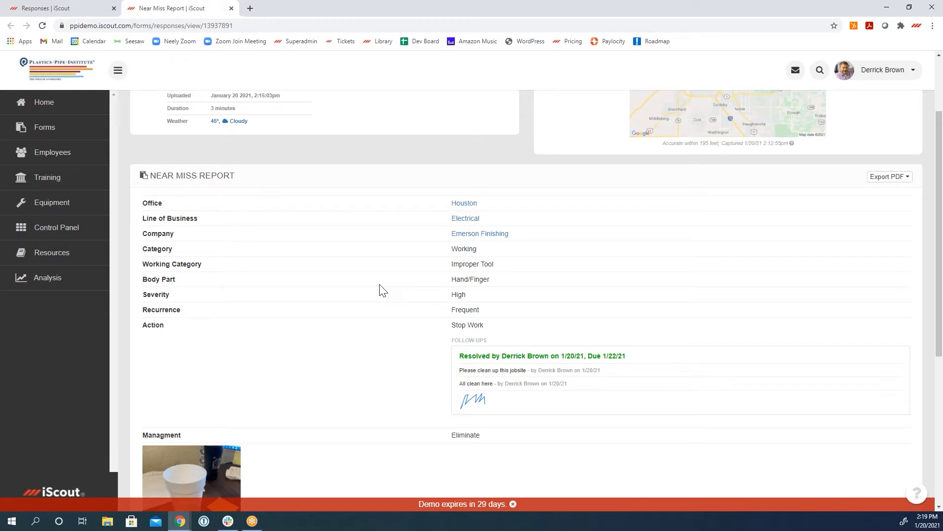
scroll(383, 290, "up", 1)
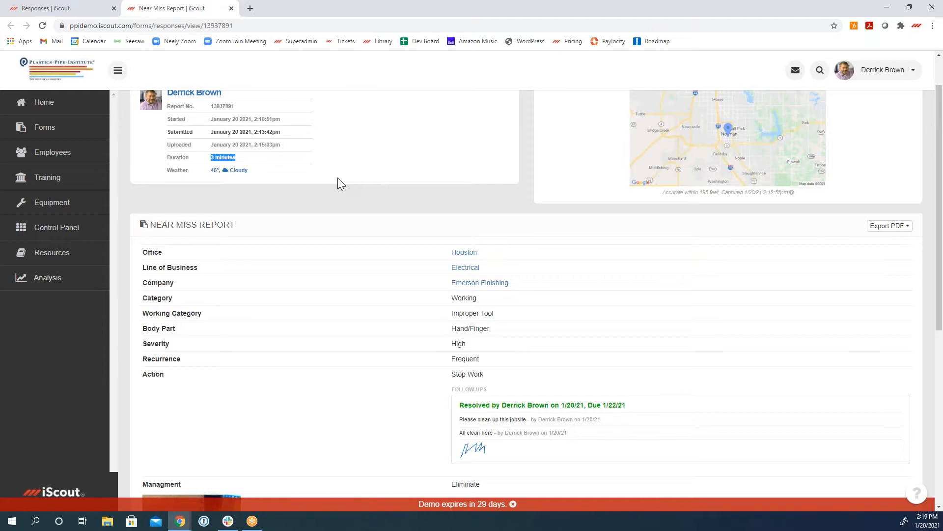
left_click(287, 171)
scroll(256, 172, "up", 1)
left_click_drag(256, 209, 213, 206)
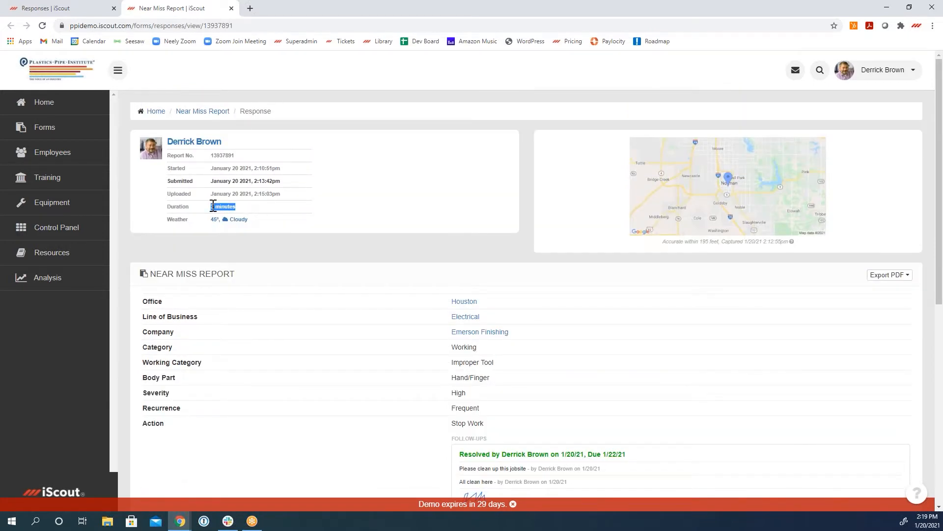
left_click(392, 212)
scroll(391, 212, "down", 2)
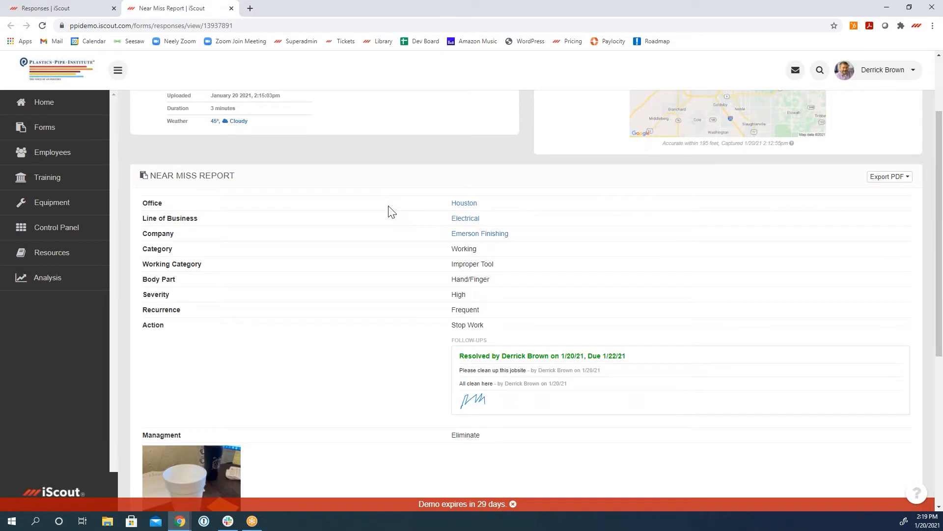
scroll(392, 211, "down", 1)
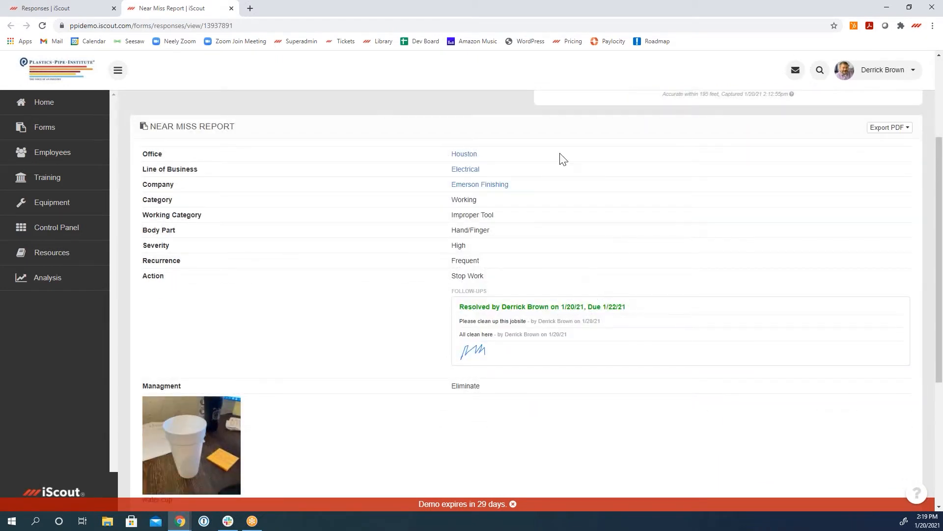
scroll(246, 389, "down", 1)
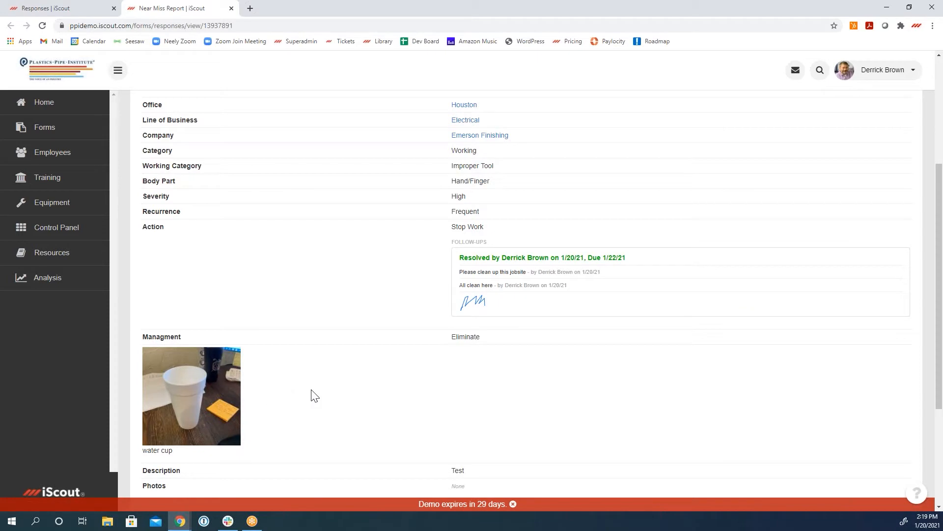
Step: Export the Near Miss Report as a PDF with all settings options included, view it and close it
scroll(311, 393, "up", 1)
left_click(900, 130)
left_click(875, 144)
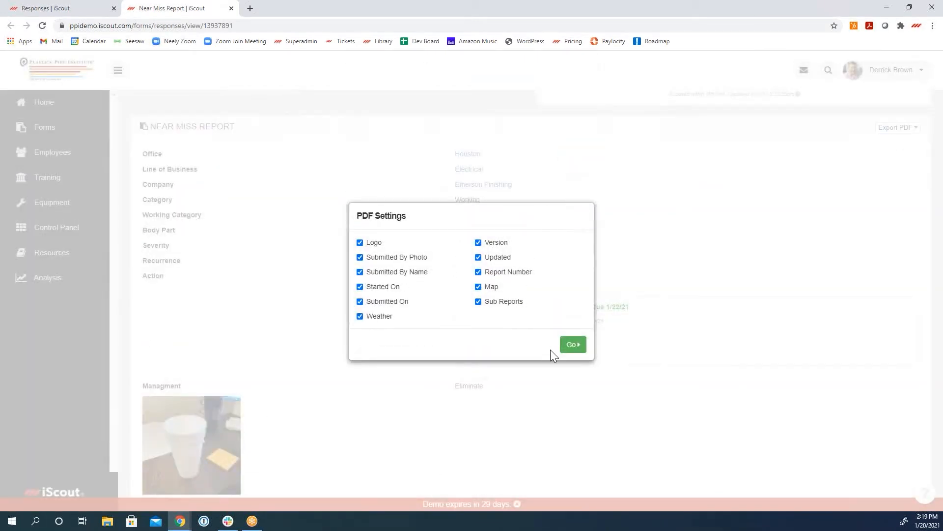
left_click(565, 346)
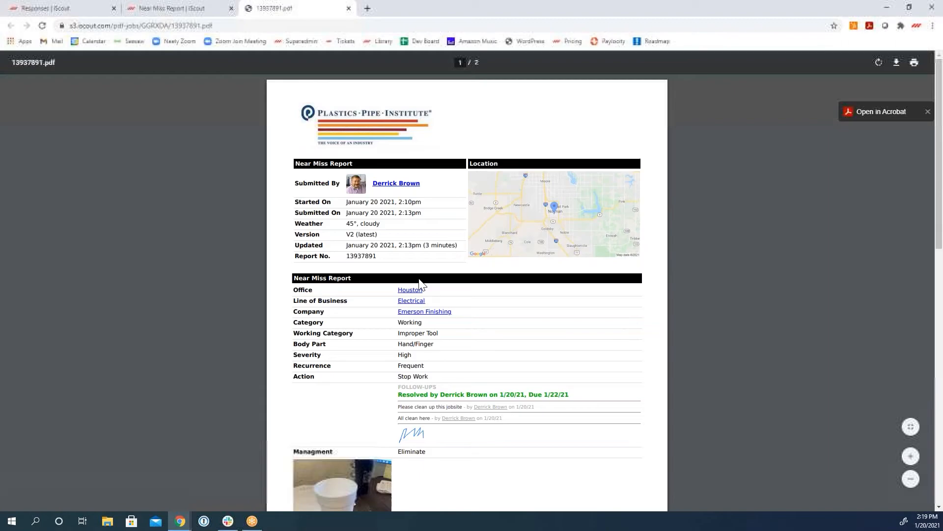
left_click_drag(253, 9, 227, 116)
left_click(113, 9)
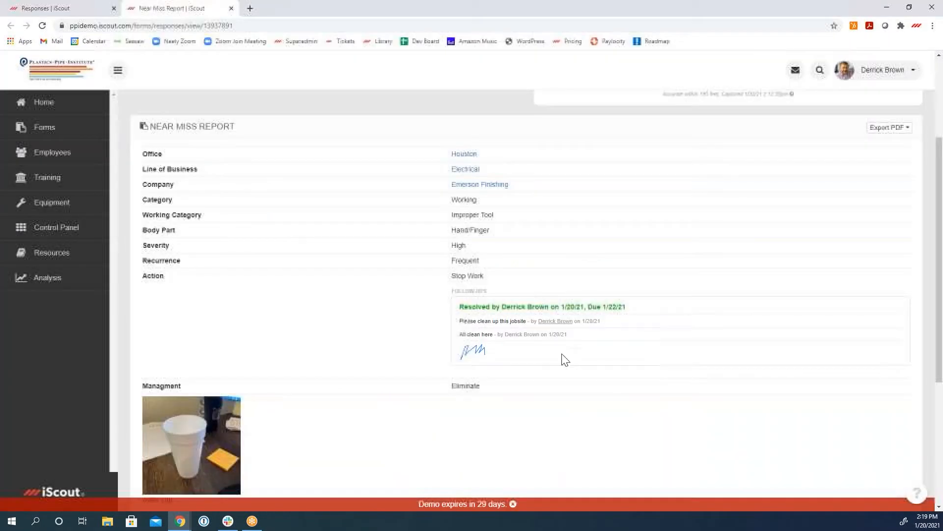
Step: Review the report's severity answer and version history, and open the report for editing
scroll(612, 402, "down", 3)
scroll(611, 400, "up", 3)
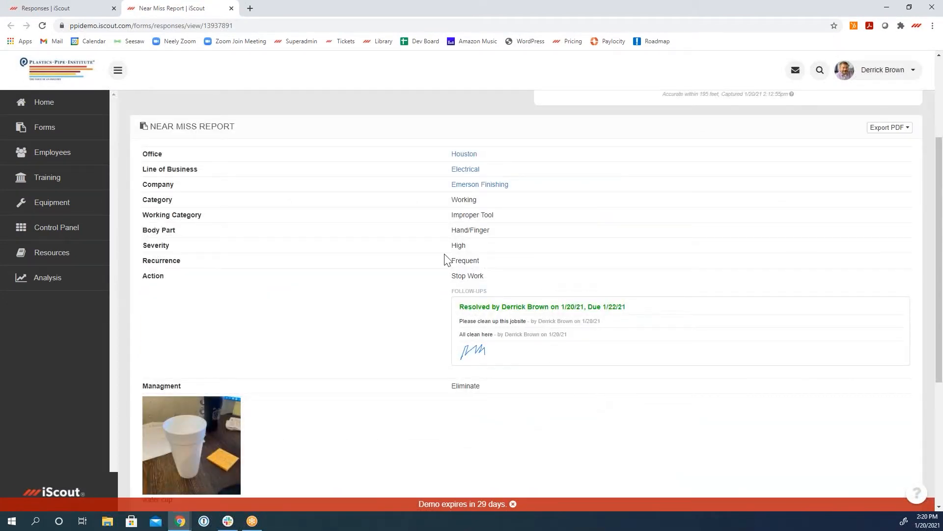
double_click(456, 245)
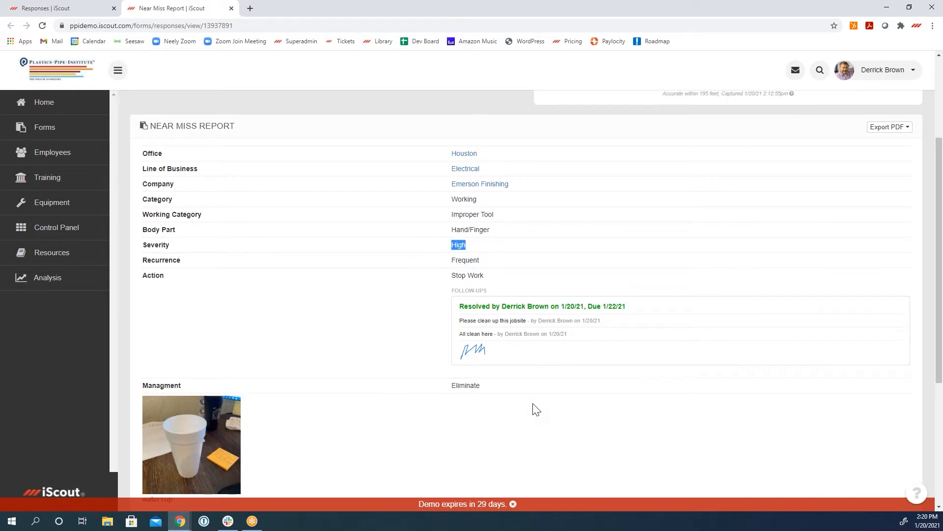
scroll(534, 405, "down", 4)
scroll(533, 400, "down", 1)
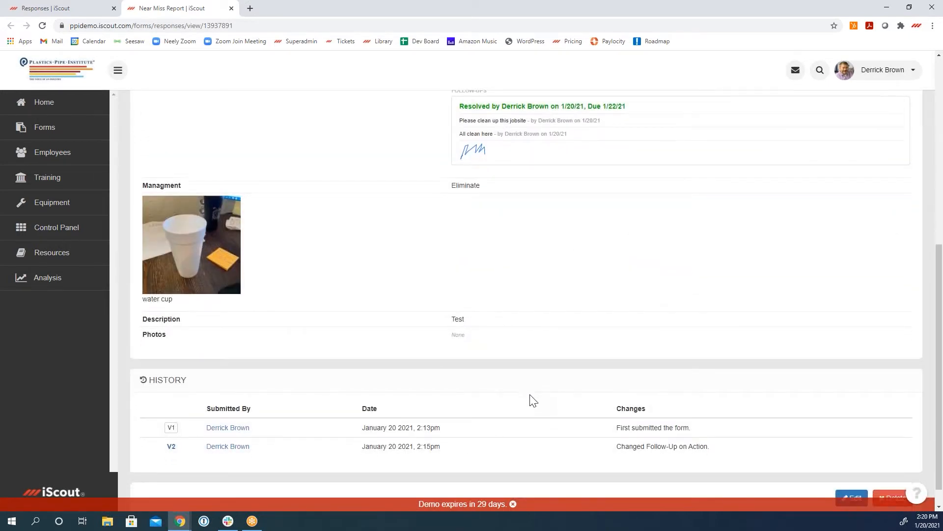
left_click(852, 473)
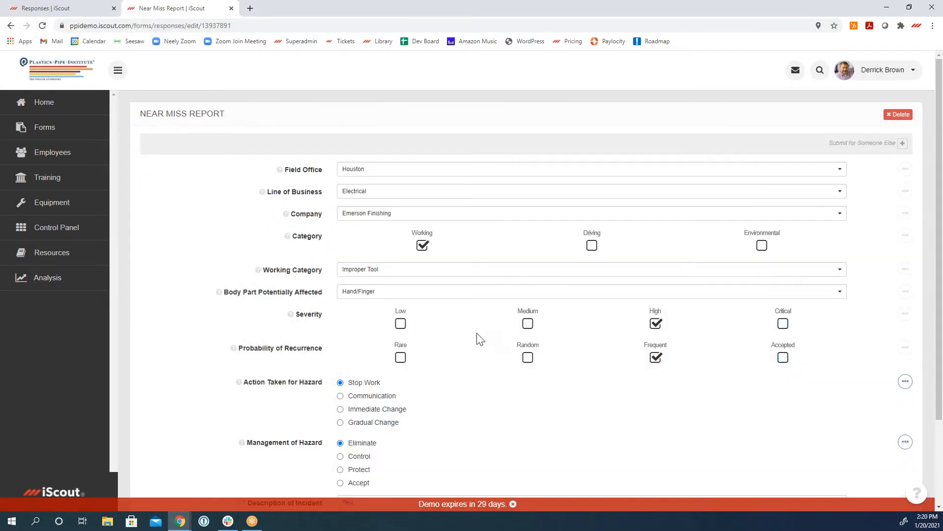
Step: Change the Near Miss Report's severity to Low and submit the edited report
left_click(401, 325)
scroll(521, 449, "down", 3)
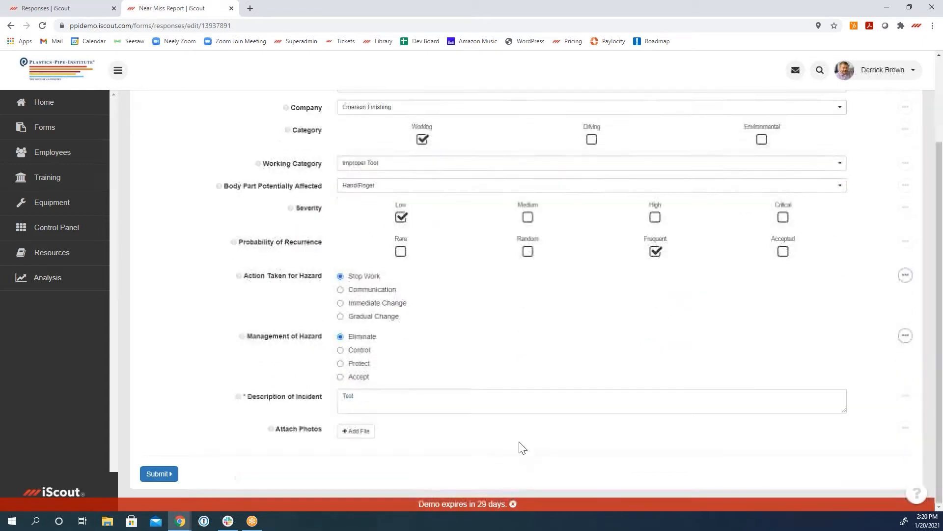
left_click(164, 473)
left_click(535, 174)
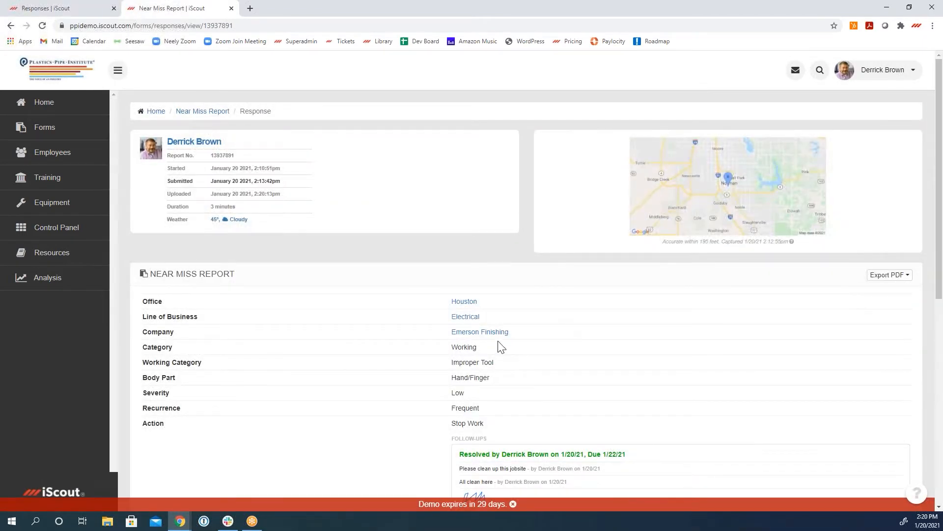
Step: Review the version history and answers of the resubmitted Near Miss Report
scroll(651, 395, "down", 8)
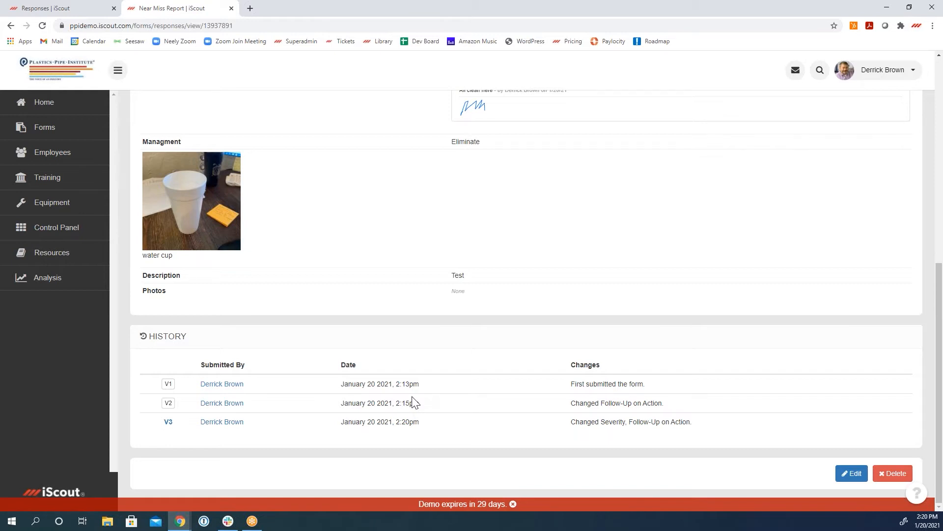
scroll(413, 402, "up", 4)
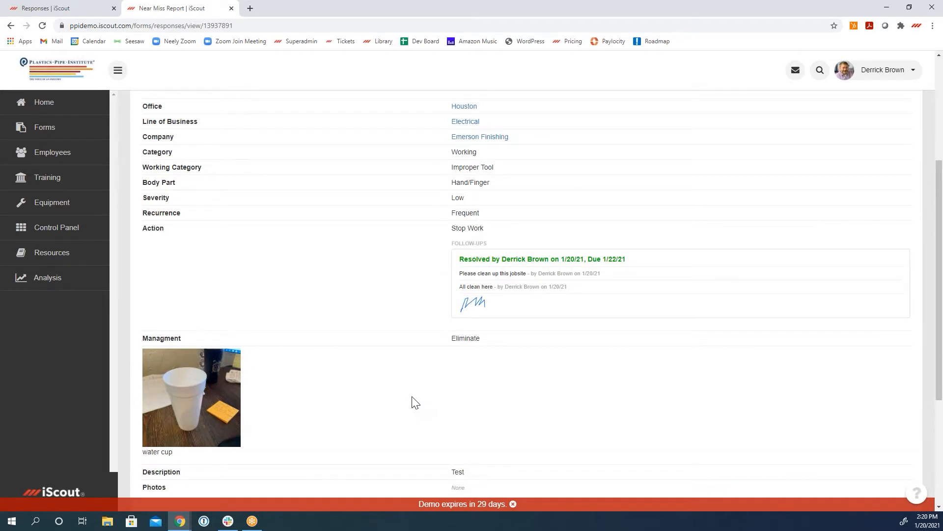
scroll(413, 402, "up", 4)
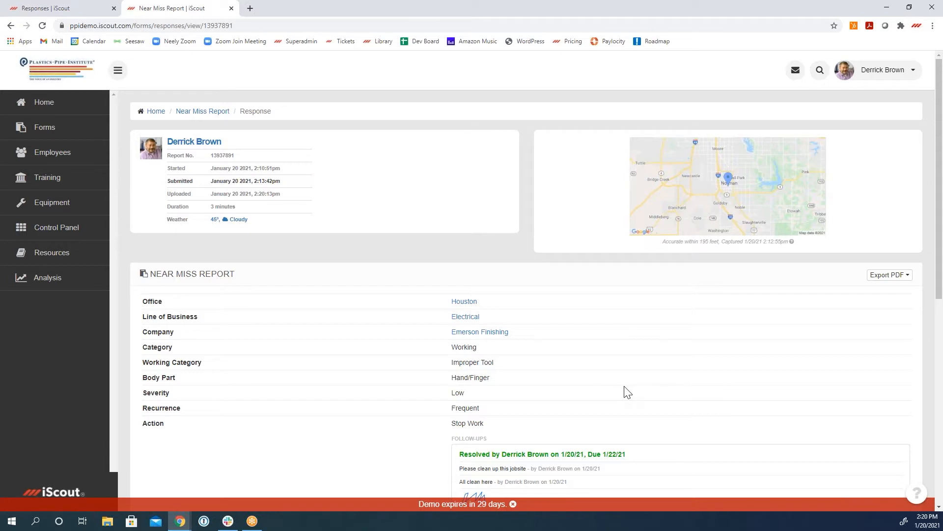
Step: Open the Near Miss Report responses from the forms list and search those from the Last 2 Months
left_click(49, 129)
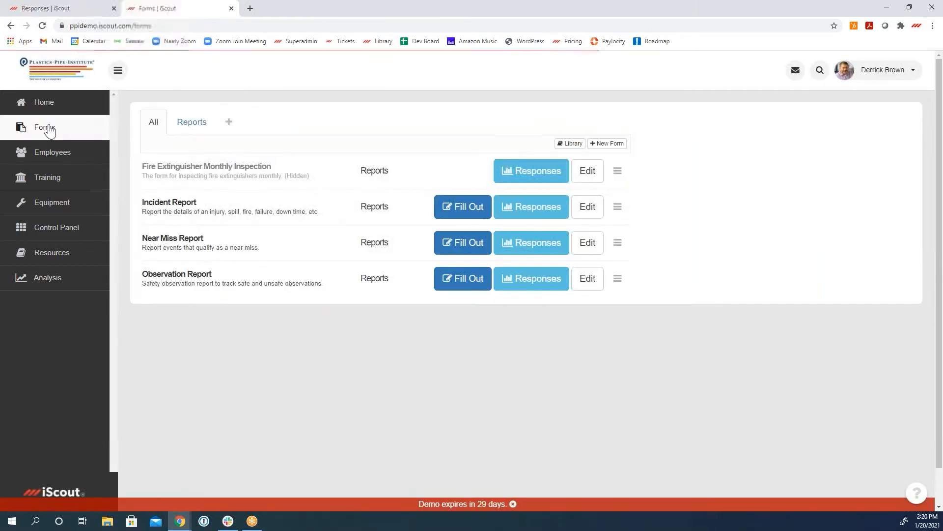
left_click(544, 251)
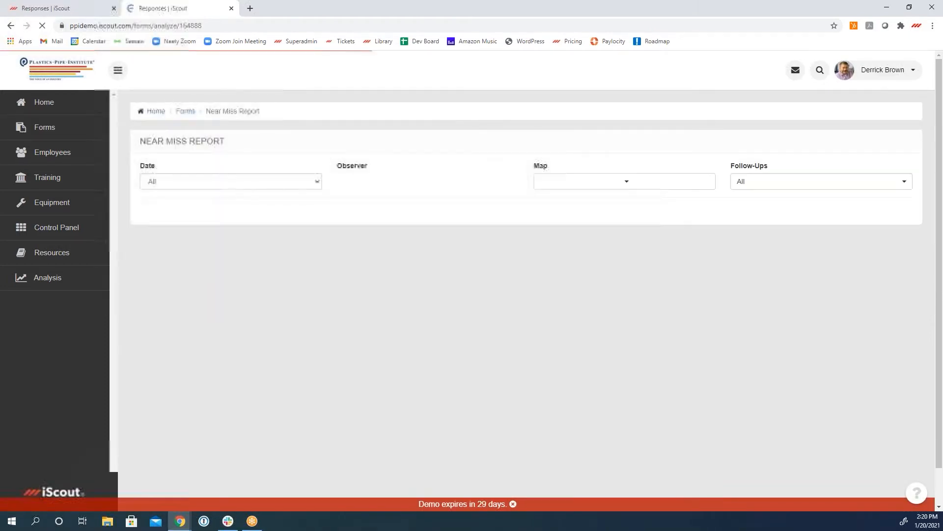
left_click(264, 191)
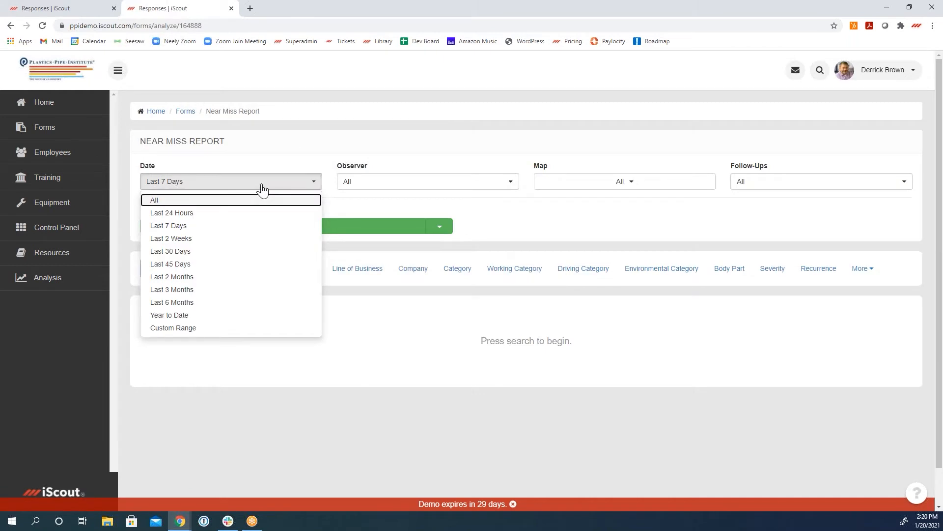
left_click(222, 279)
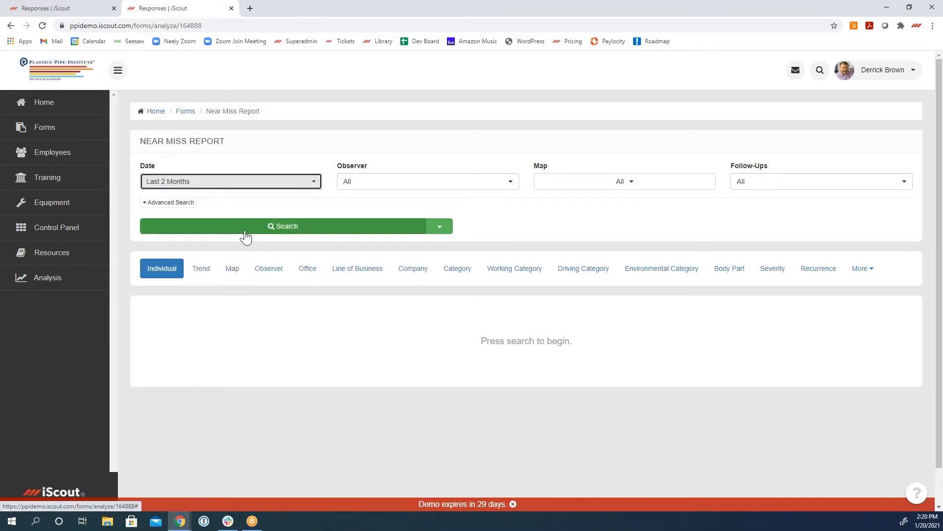
left_click(264, 229)
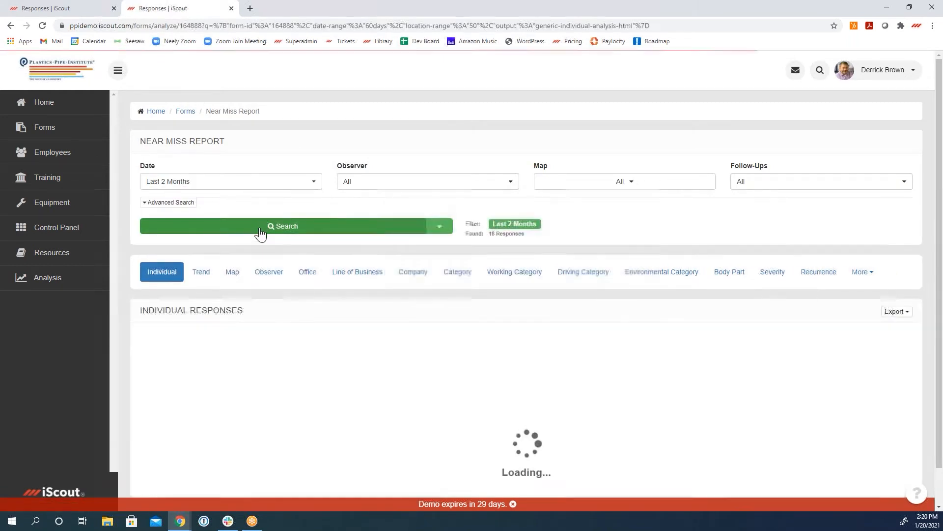
Step: Widen the response search to the Last 6 Months and view the individual responses
left_click(269, 182)
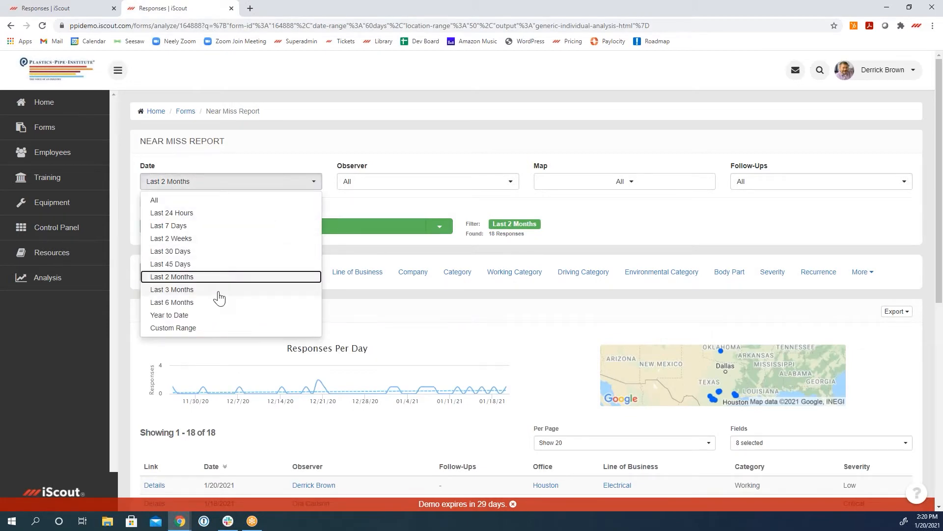
left_click(219, 303)
left_click(282, 227)
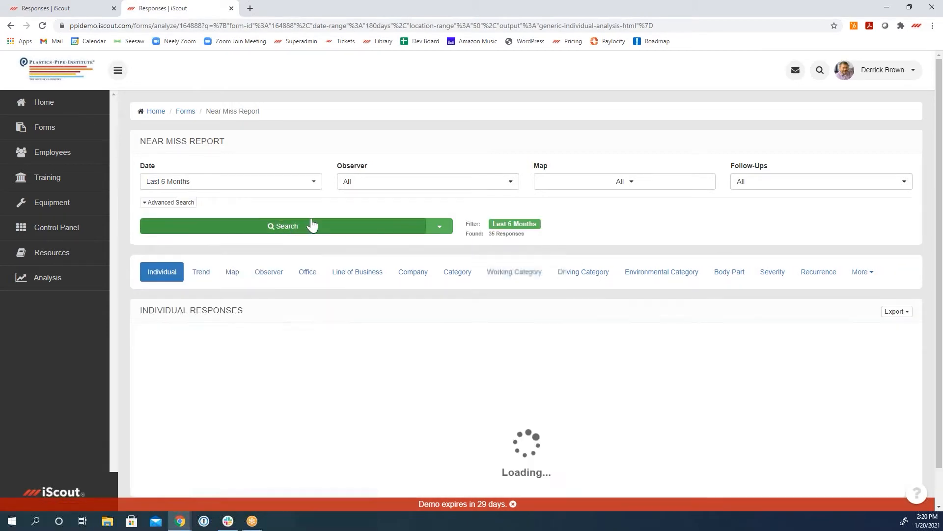
scroll(560, 248, "down", 2)
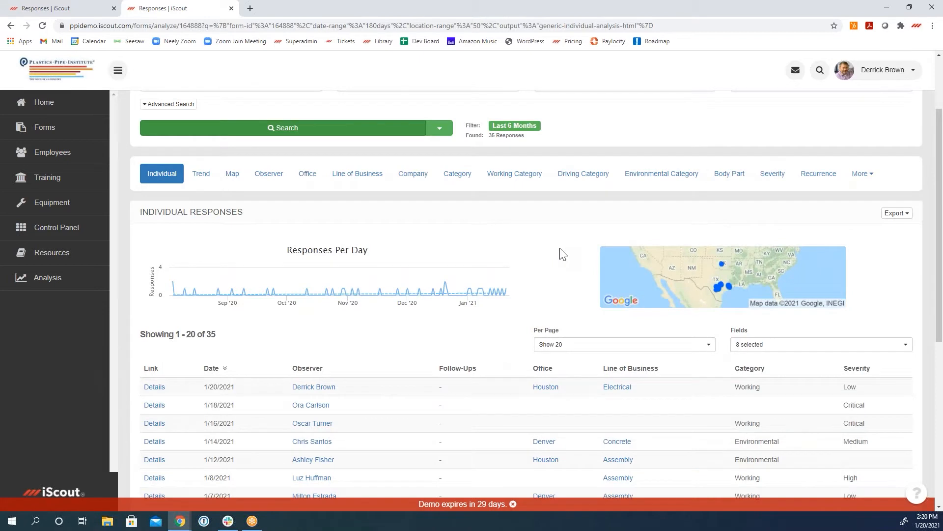
Step: View the Category breakdown of the responses in its bar and pie graphs
left_click(448, 185)
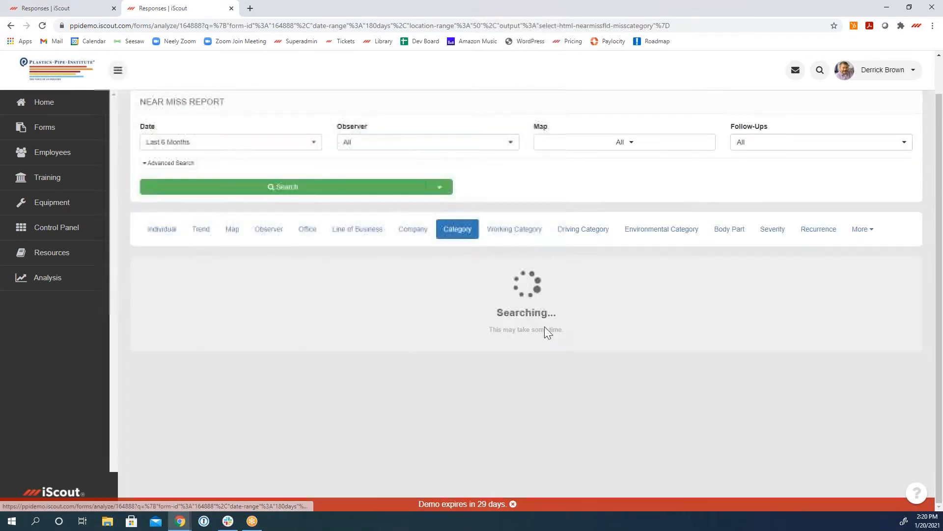
scroll(580, 368, "down", 1)
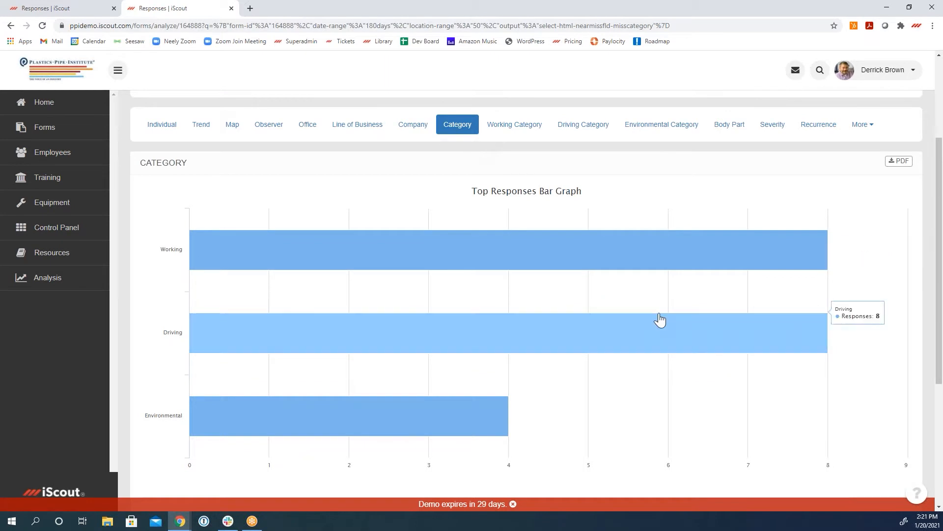
scroll(686, 403, "down", 5)
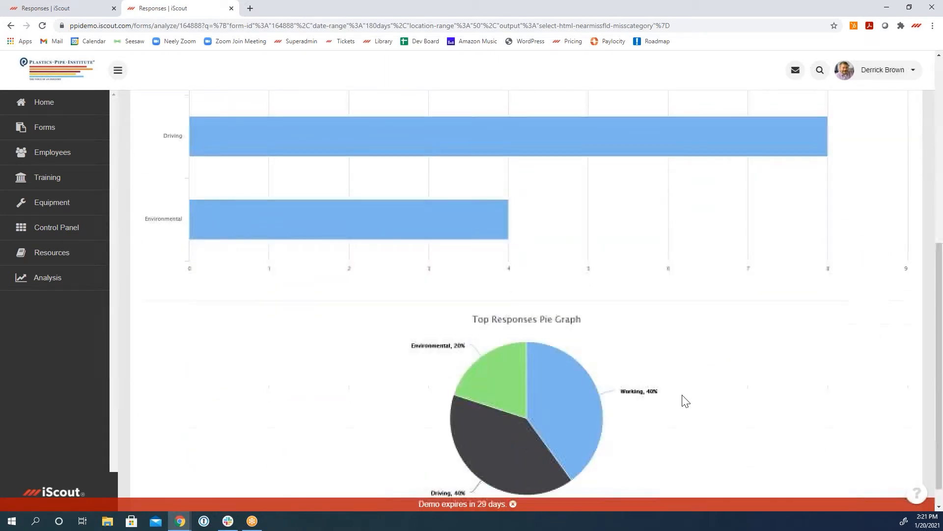
scroll(683, 400, "up", 8)
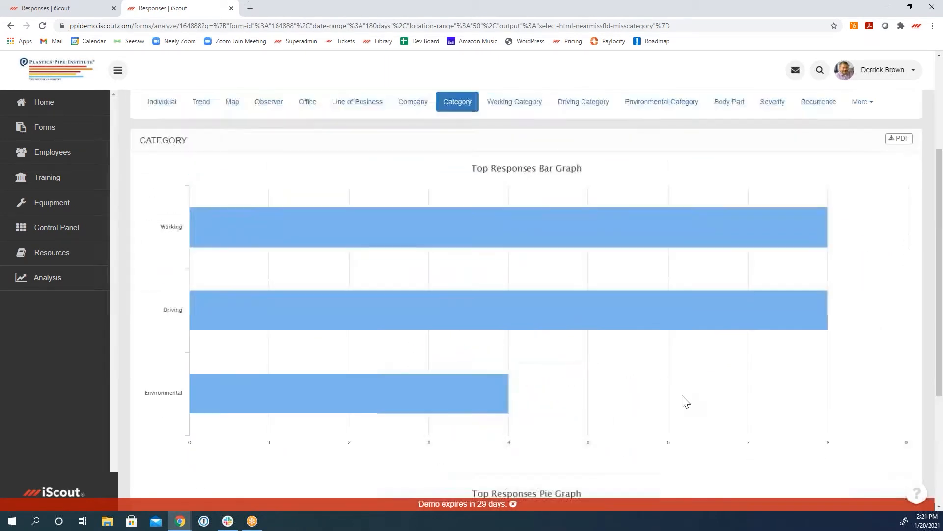
Step: Show the advanced search filters and view the Office options without choosing one
left_click(192, 210)
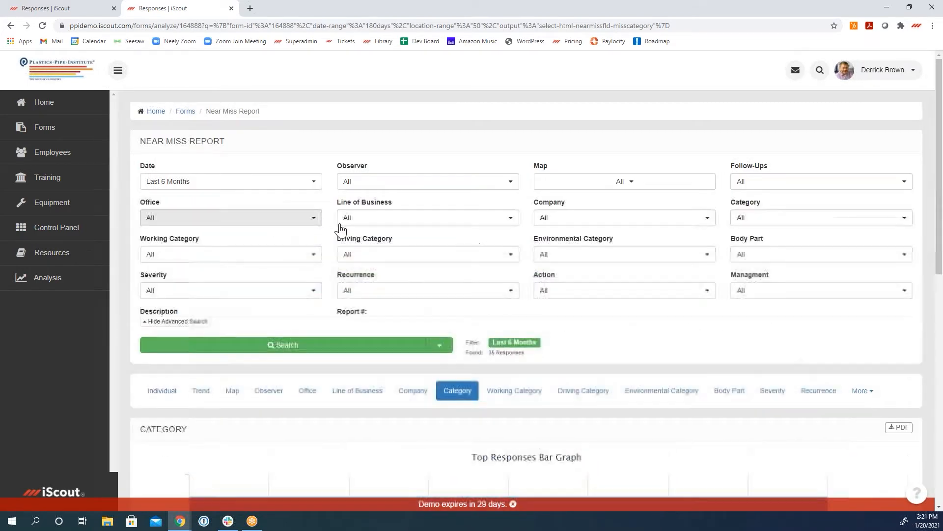
left_click(270, 217)
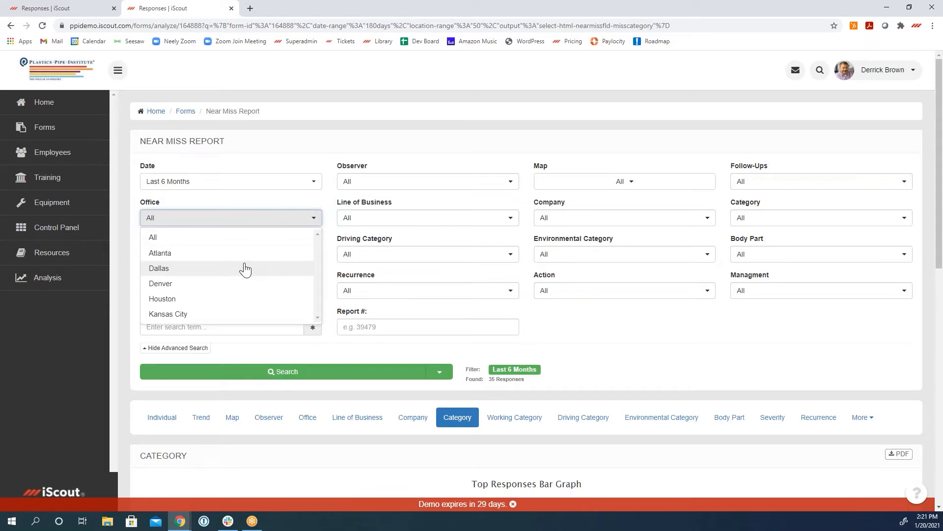
left_click(632, 351)
Step: View the Working Category breakdown of the responses and examine its bar graph
scroll(666, 385, "down", 3)
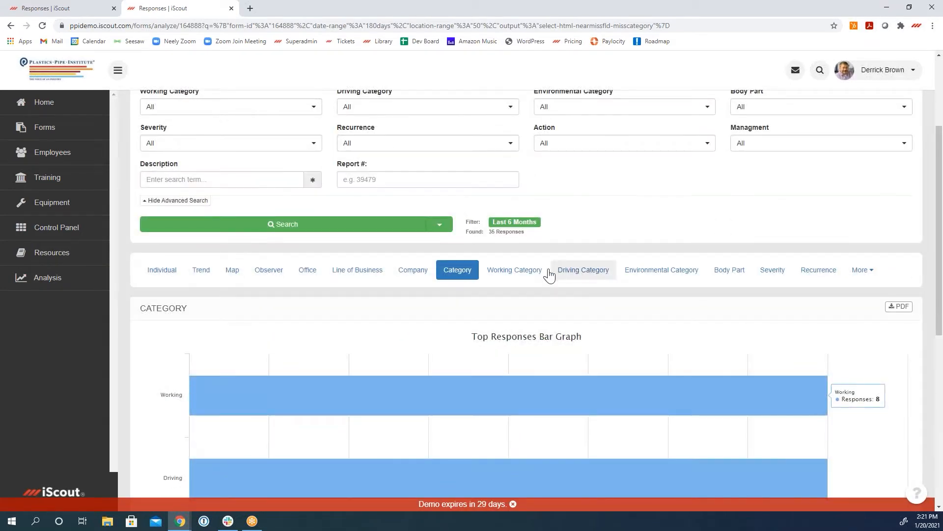
left_click(520, 270)
scroll(726, 321, "down", 3)
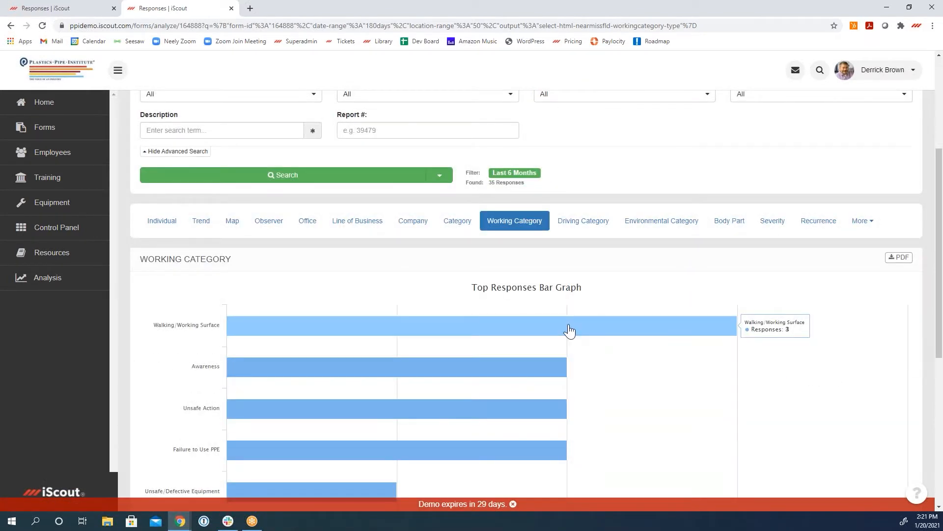
scroll(569, 330, "down", 2)
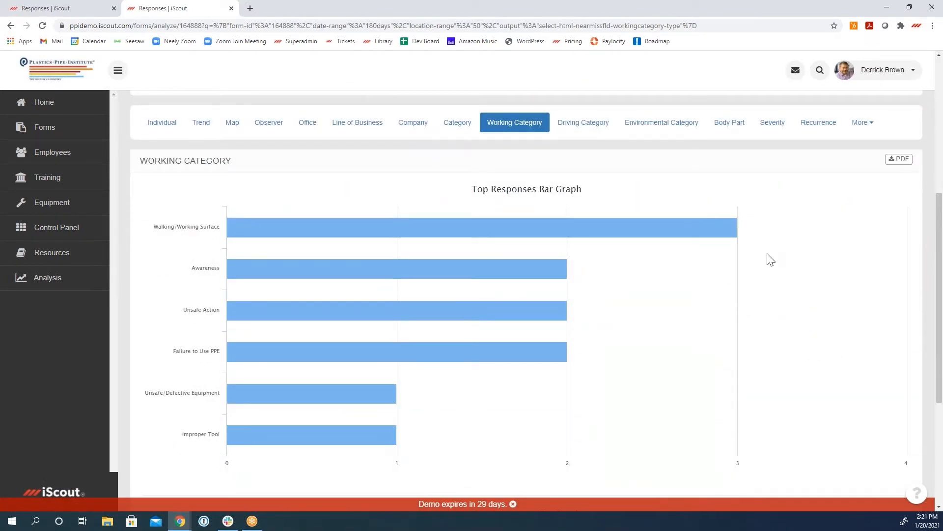
Step: View the Body Part breakdown of the responses in its bar and pie graphs
left_click(730, 122)
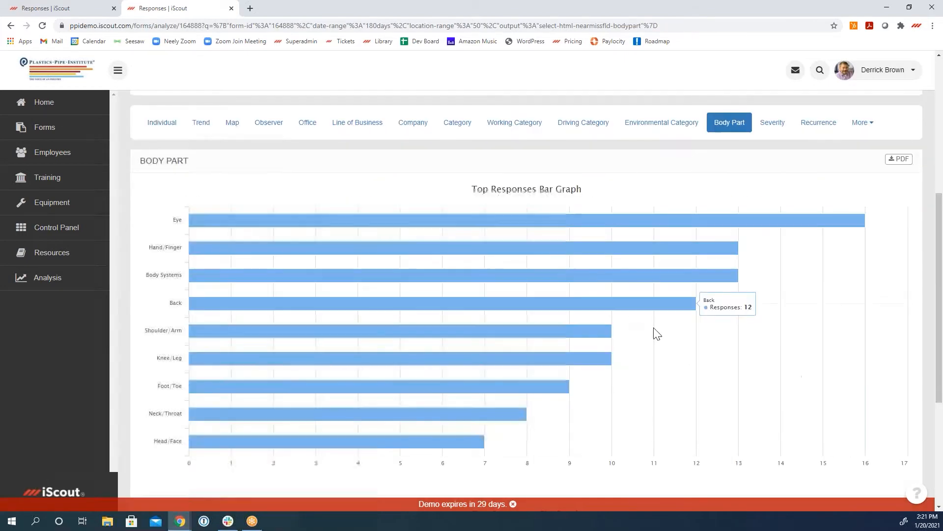
scroll(795, 376, "down", 2)
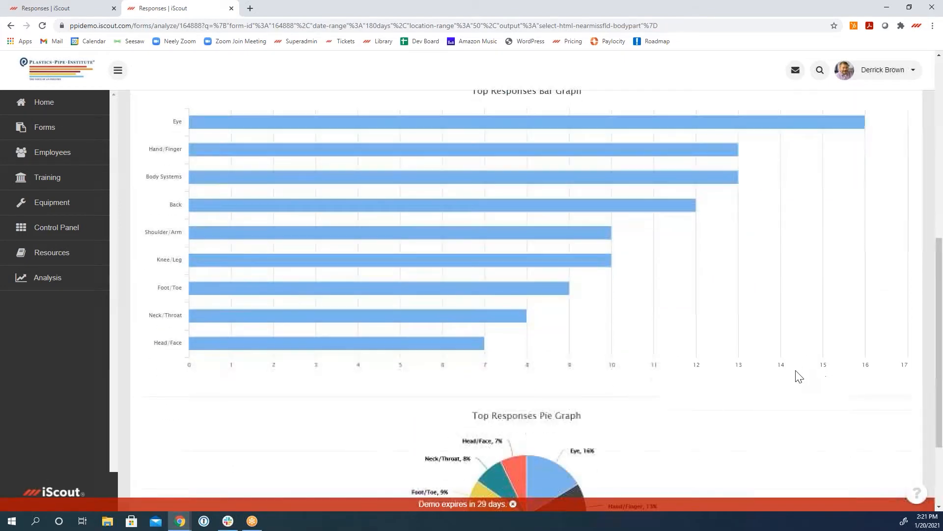
scroll(799, 376, "down", 2)
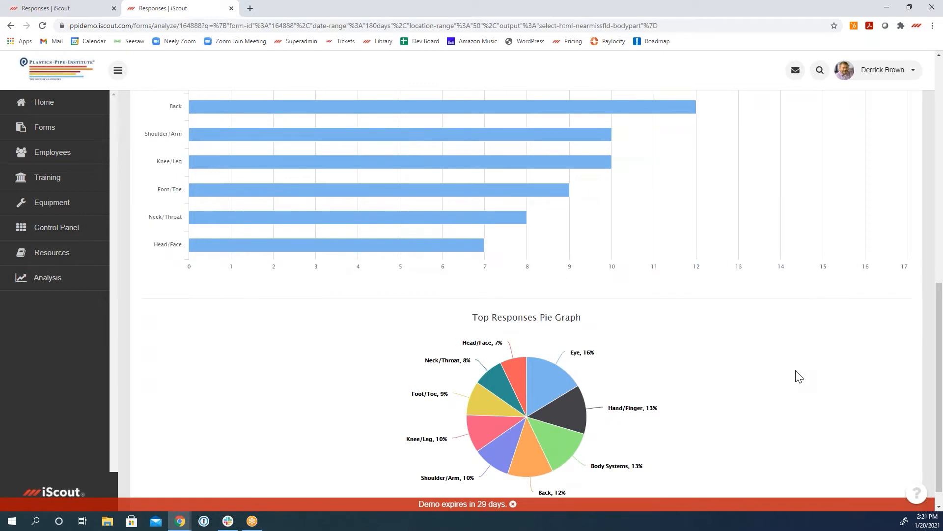
scroll(799, 376, "up", 8)
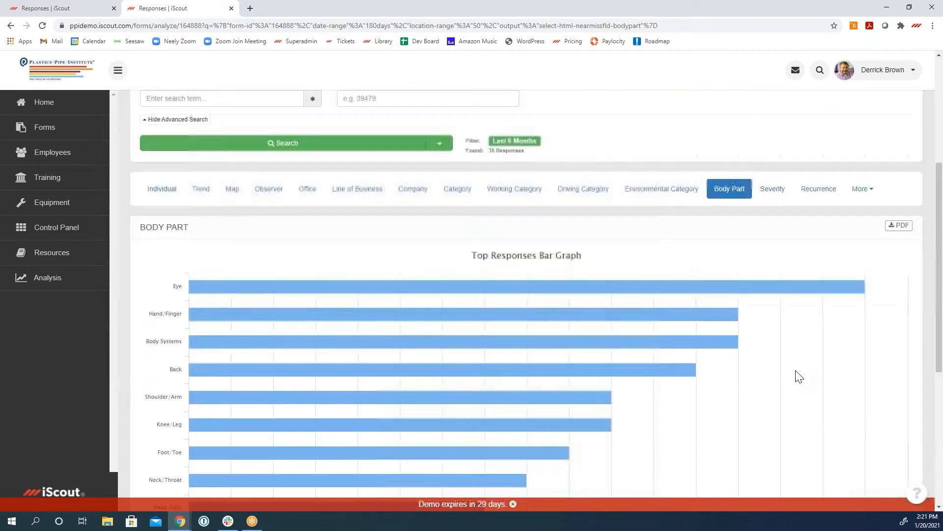
Step: View the download formats offered for the search results, and check the Eye and Hand/Finger bars in the Body Part graph
left_click(449, 327)
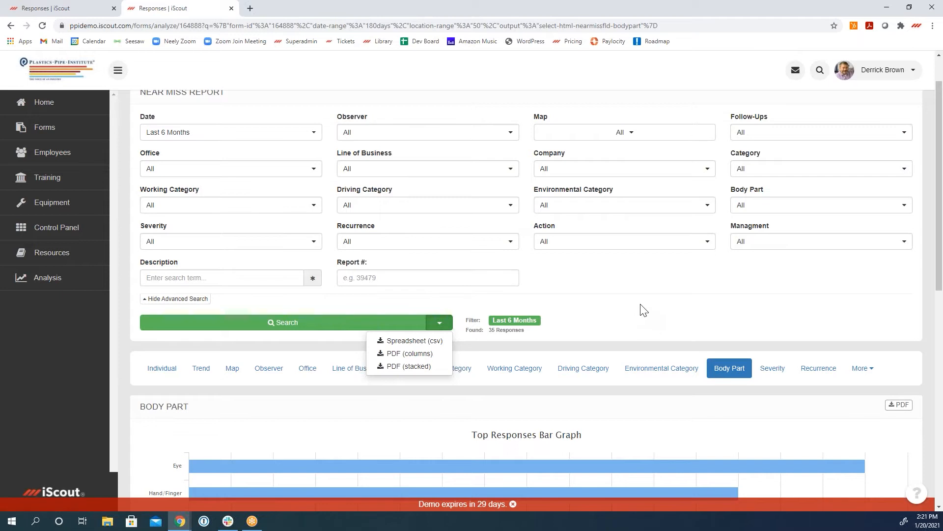
left_click(582, 310)
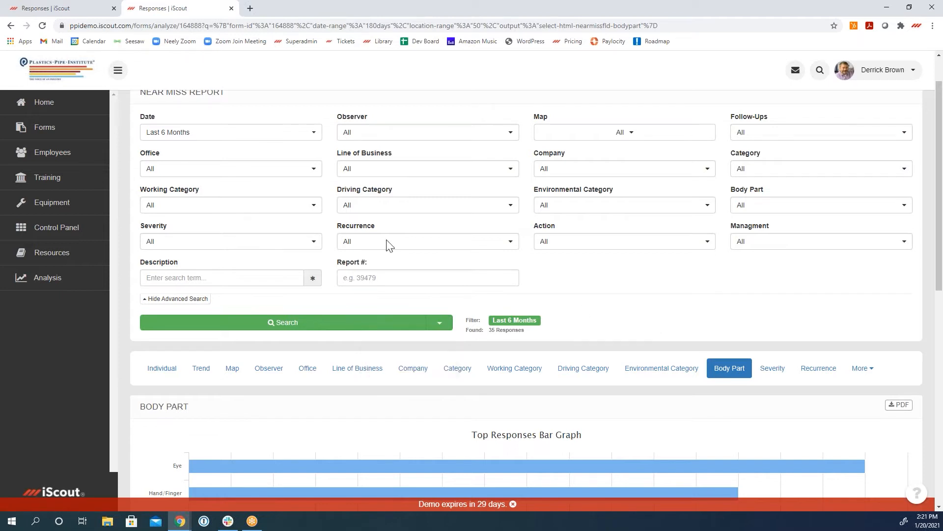
scroll(618, 329, "down", 1)
scroll(617, 328, "down", 3)
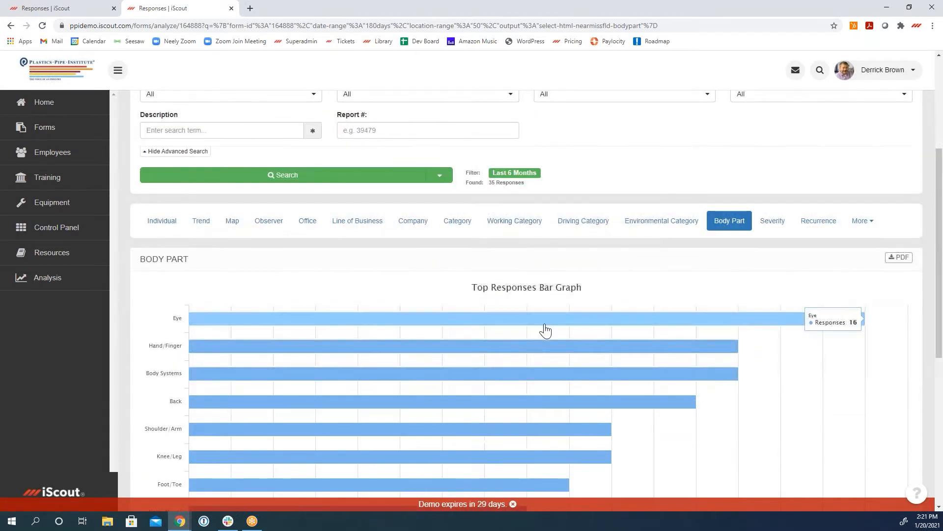
mouse_move(522, 347)
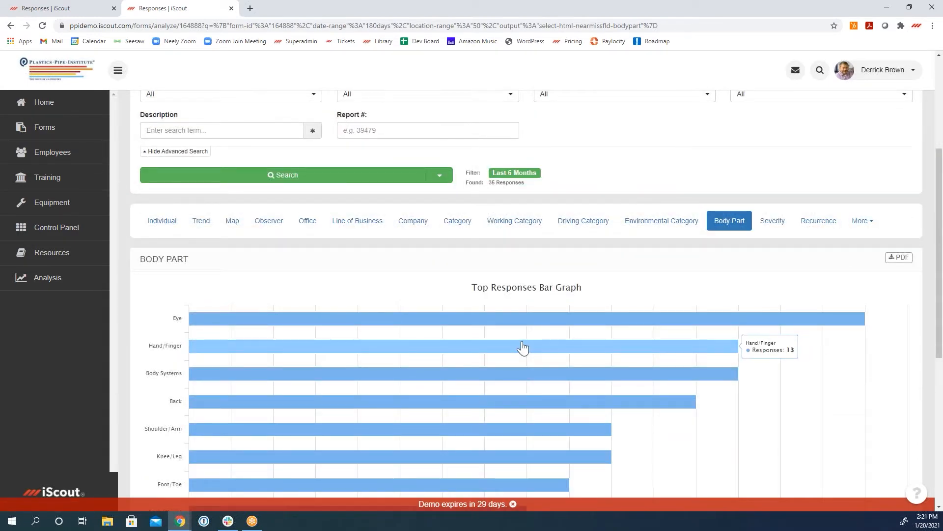
Step: Open a blank new form, view the available field types without adding one, and return to the forms list
scroll(523, 348, "up", 3)
left_click(25, 133)
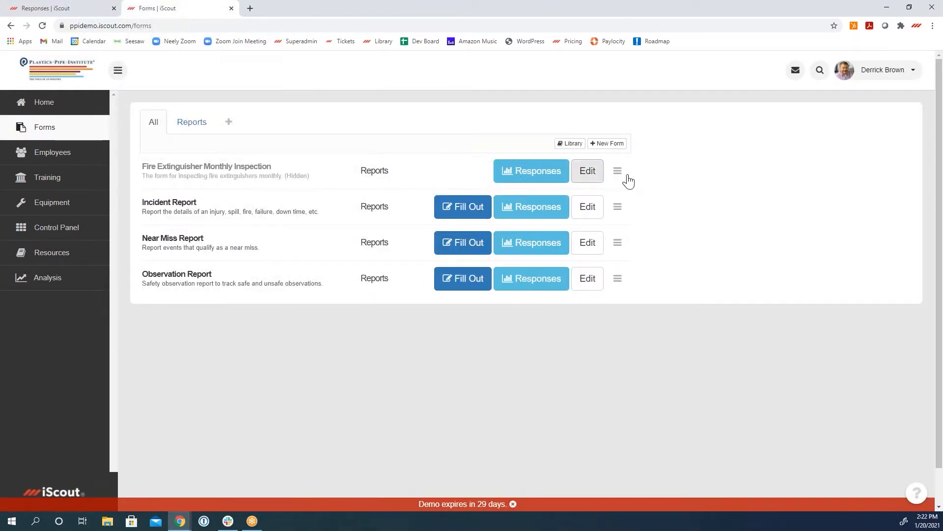
left_click(608, 144)
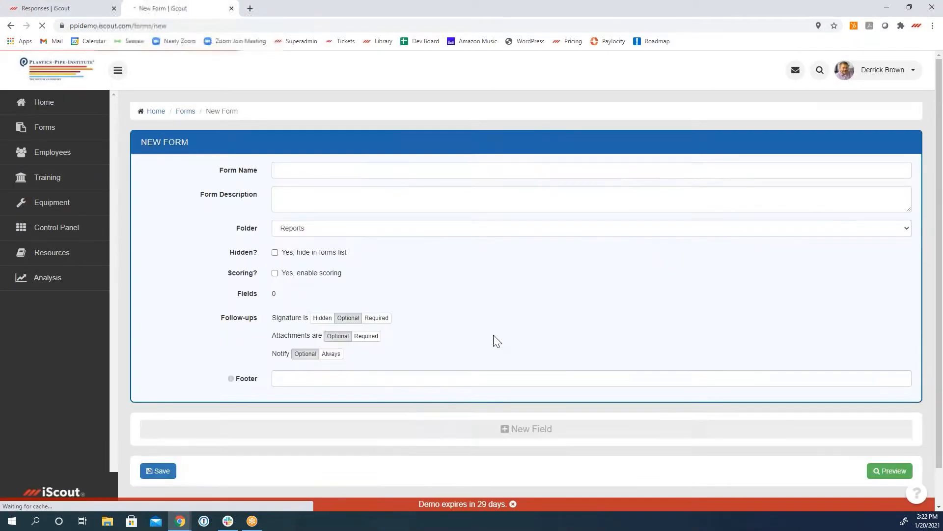
scroll(479, 382, "down", 1)
left_click(493, 391)
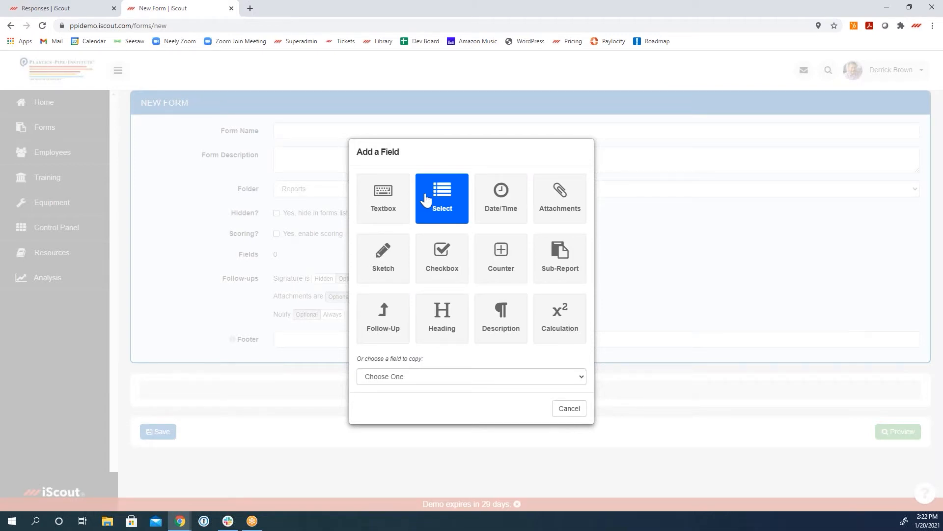
left_click(695, 242)
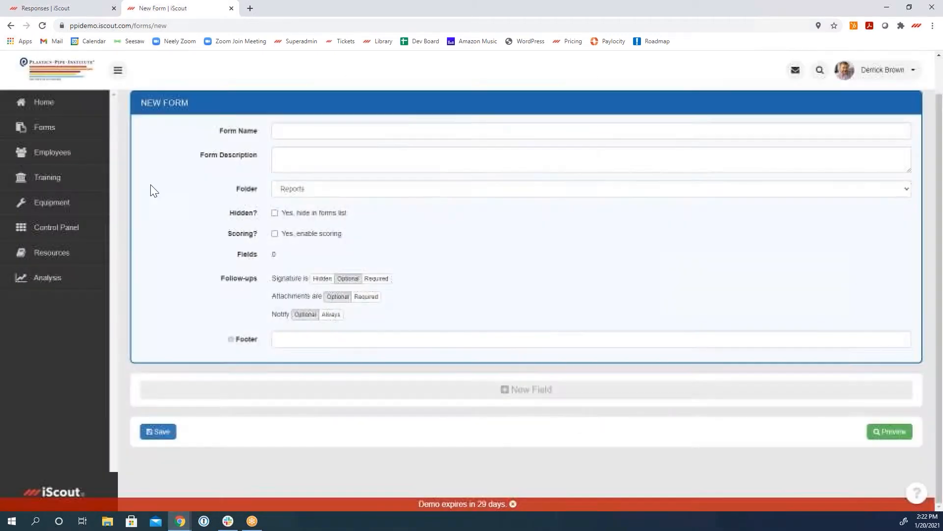
left_click(64, 134)
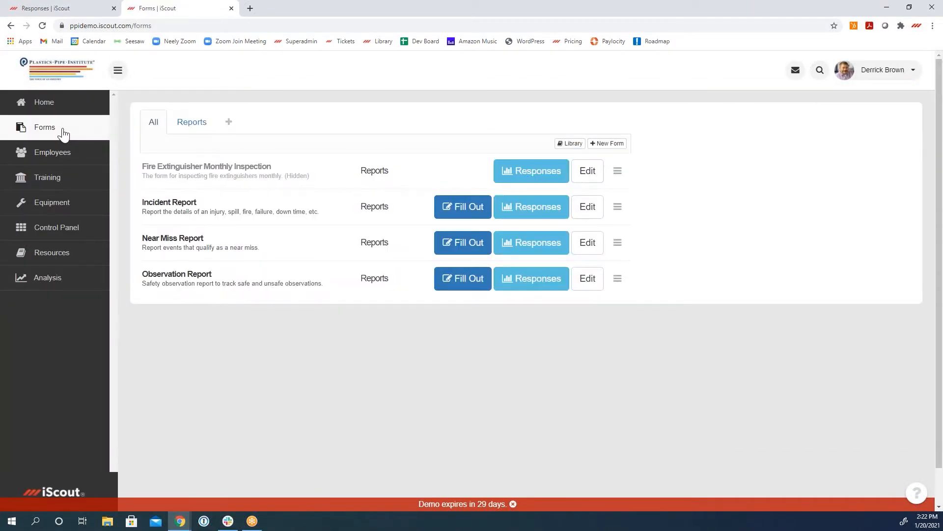
Step: Import the Forklift - Equipment Inspection form from the forms library into the Reports folder
left_click(579, 145)
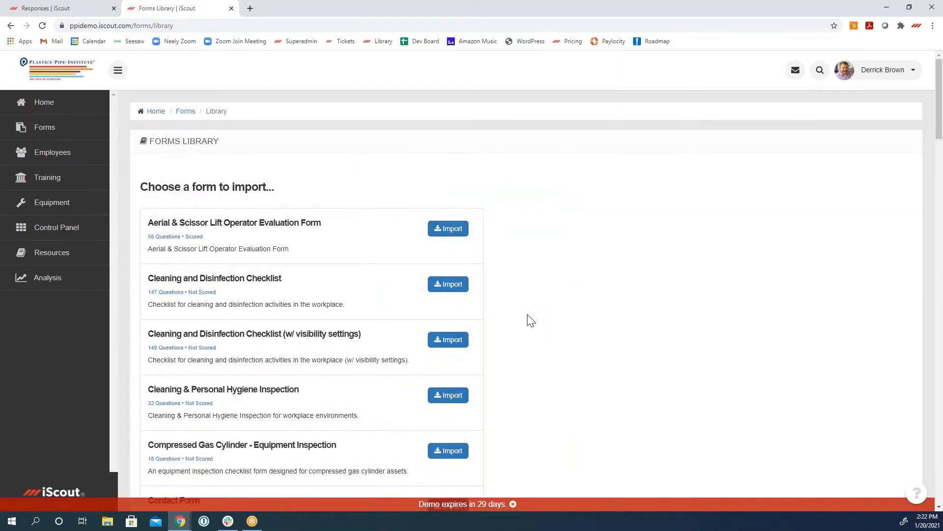
scroll(531, 320, "down", 4)
scroll(530, 320, "down", 2)
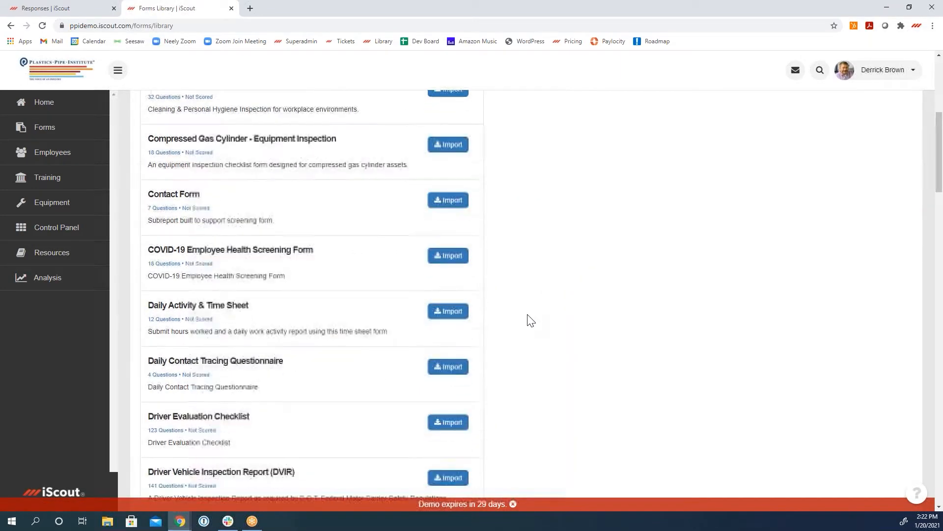
scroll(545, 330, "down", 1)
scroll(549, 330, "down", 4)
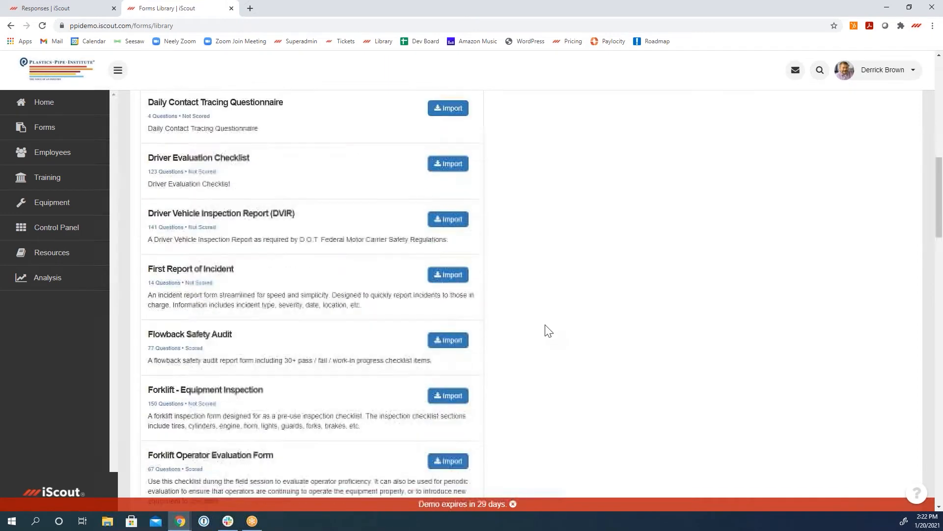
scroll(548, 330, "down", 1)
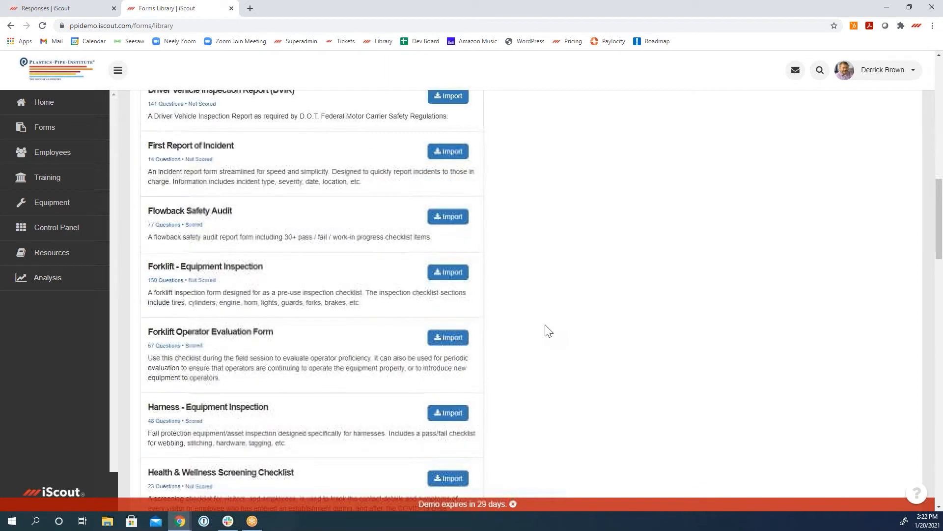
left_click(454, 272)
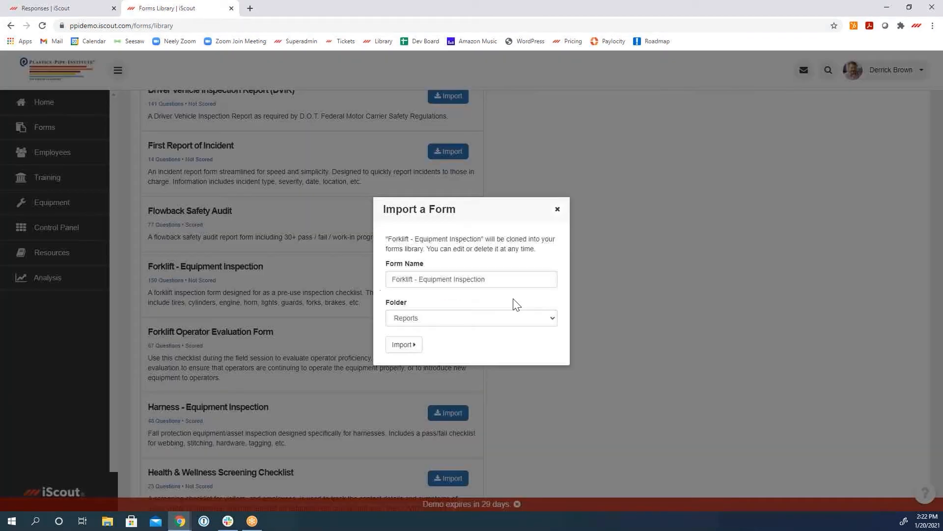
left_click(406, 343)
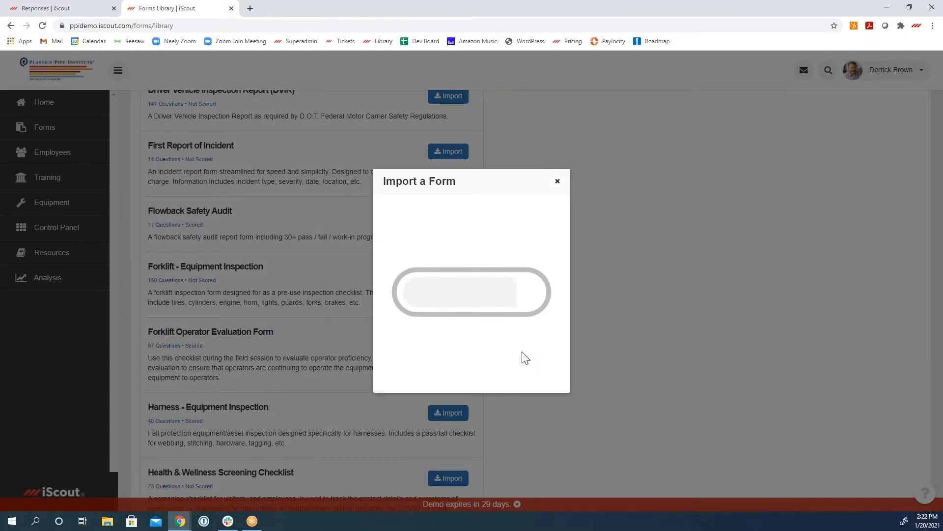
Step: Open the imported forklift form for editing, look over its fields, and save it
left_click(473, 322)
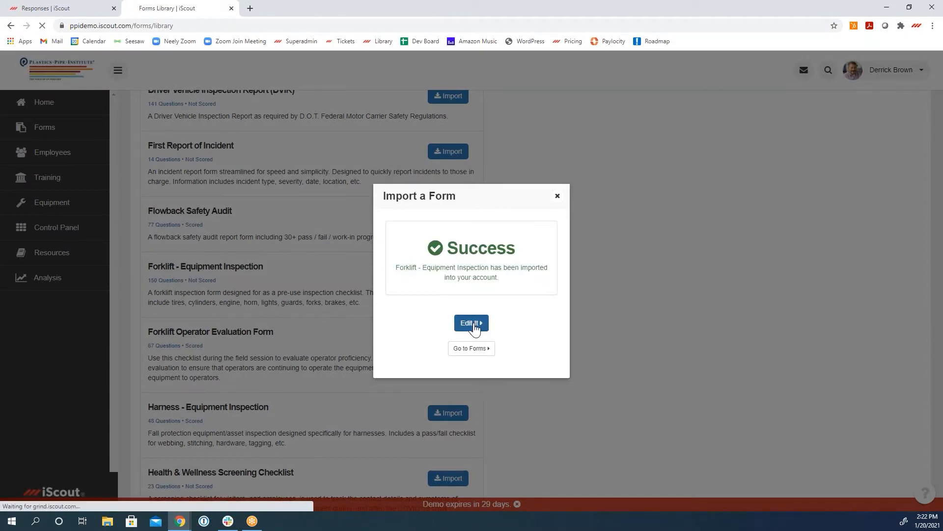
scroll(474, 330, "down", 7)
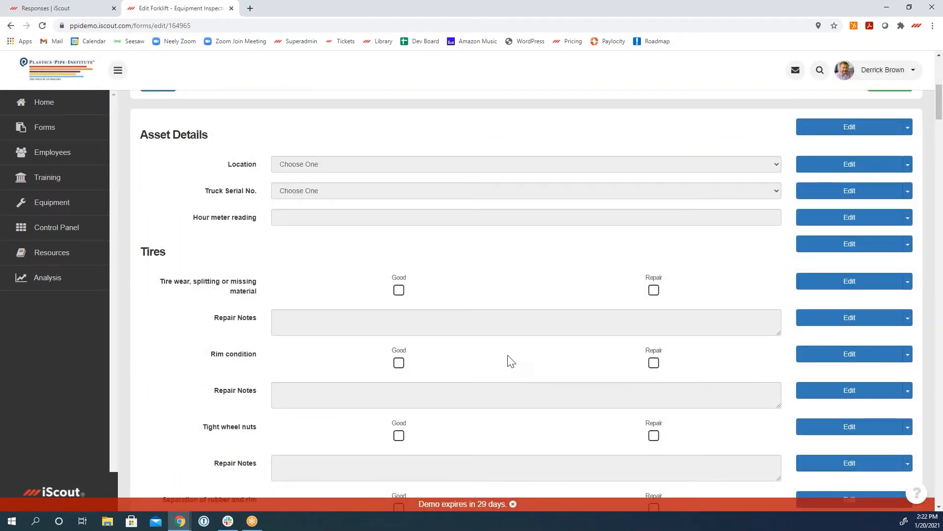
scroll(510, 361, "up", 3)
left_click(156, 231)
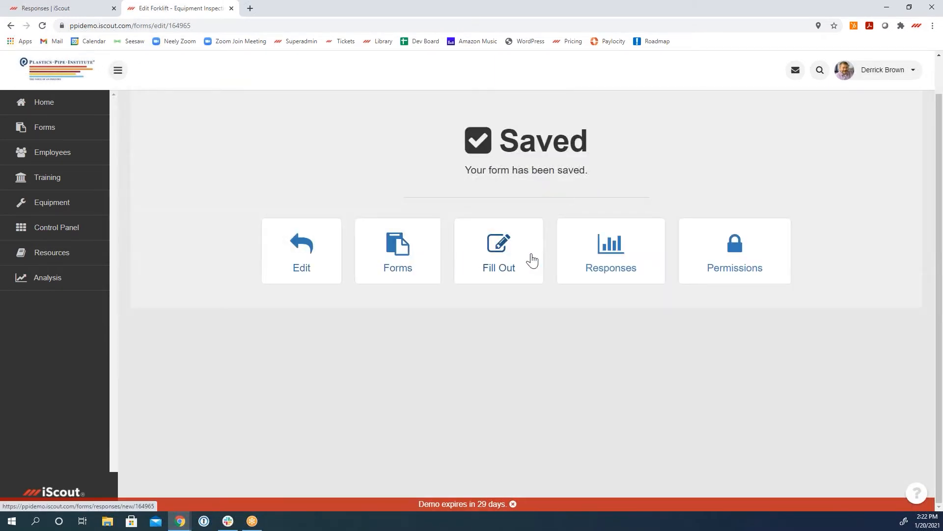
Step: Open the forklift inspection form for filling out and view its Asset Details, Tires and following sections
left_click(500, 260)
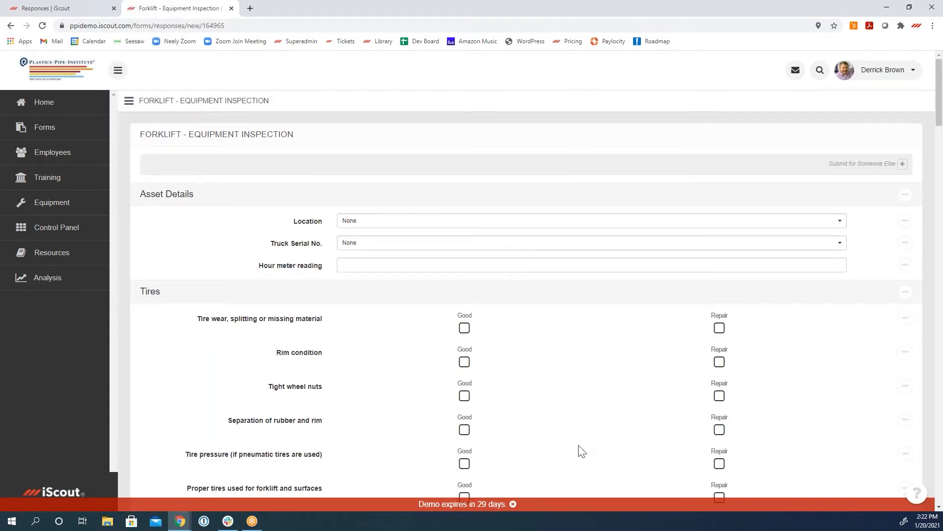
scroll(579, 449, "down", 5)
scroll(577, 449, "down", 4)
scroll(577, 449, "up", 8)
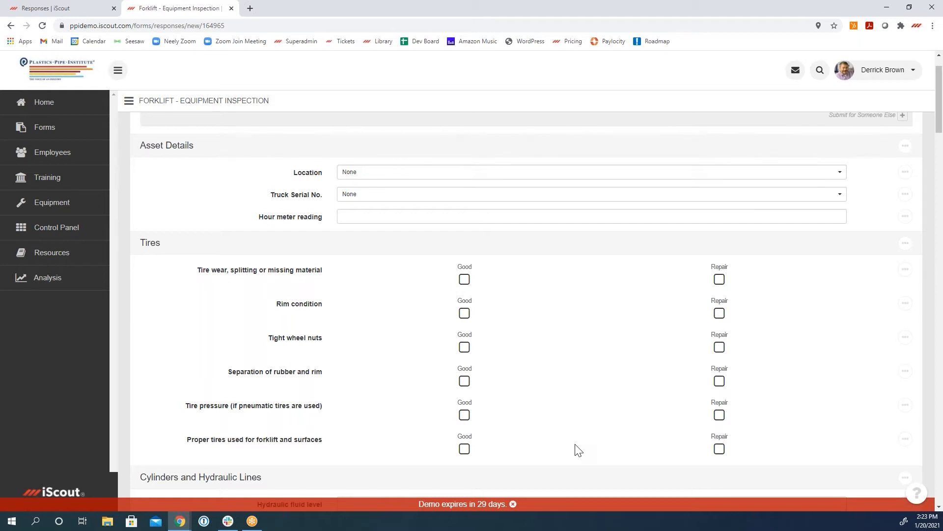
scroll(578, 450, "up", 1)
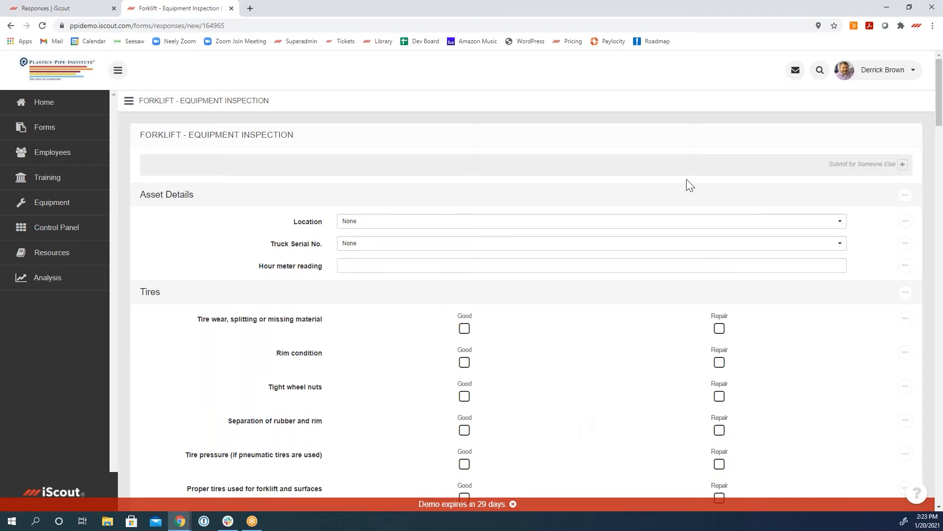
Step: Go to the notification settings from the signed-in user's profile and open the report notifications for editing
left_click(882, 73)
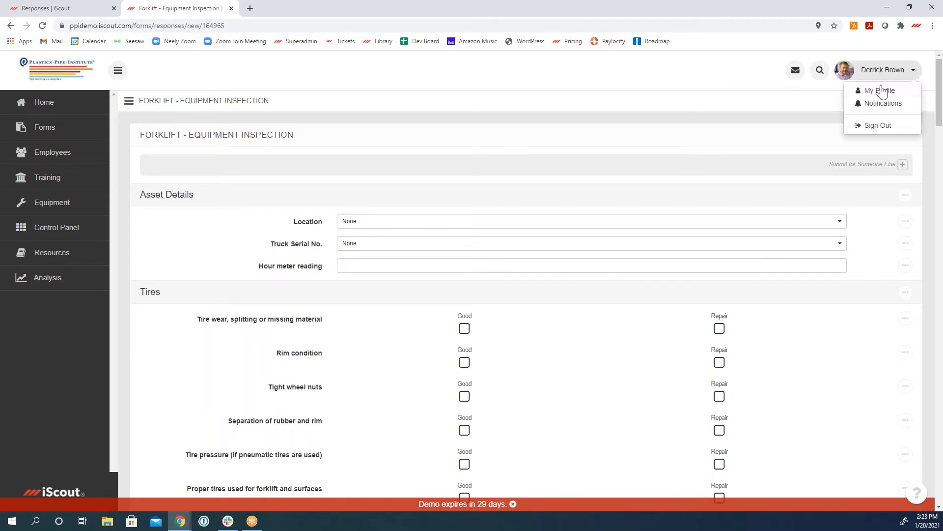
left_click(880, 91)
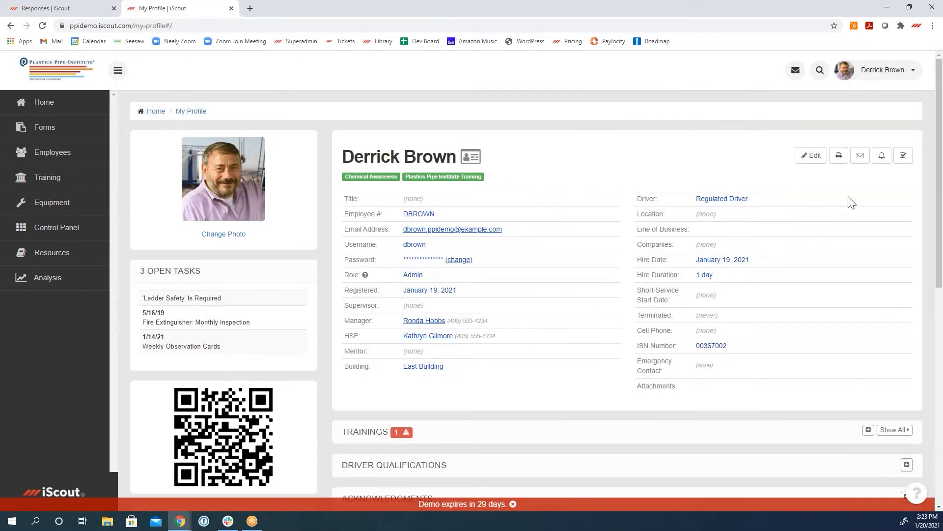
left_click(881, 157)
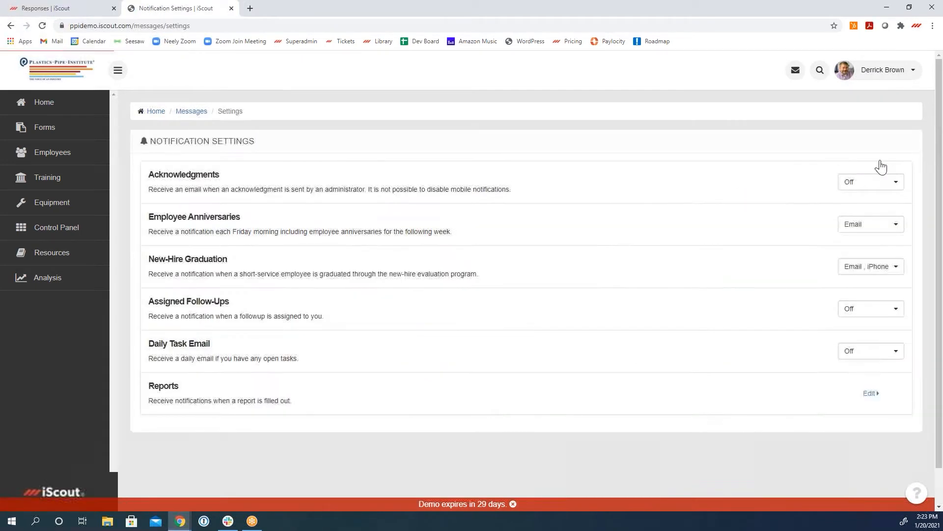
left_click(871, 393)
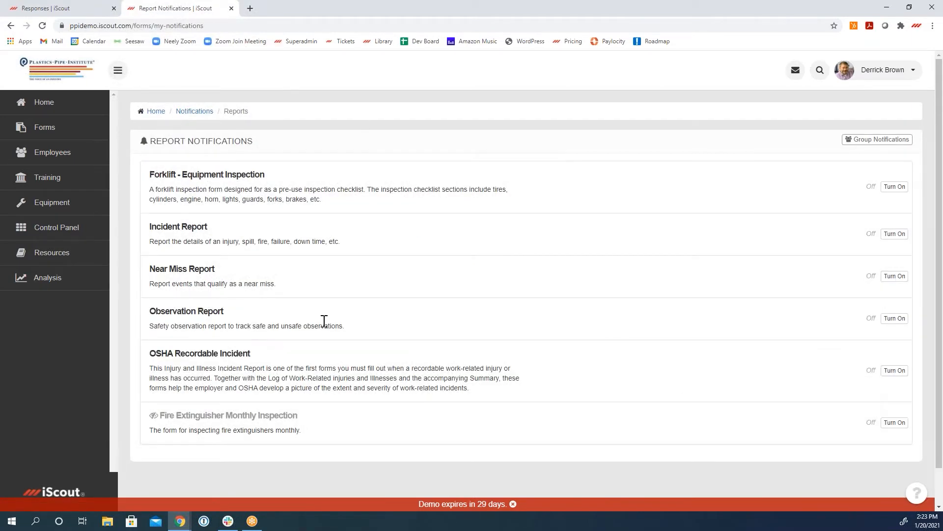
Step: Turn on Incident Report notifications for all responses with Email and iPhone alerts, and save the alert
left_click(894, 234)
left_click(455, 253)
left_click(440, 269)
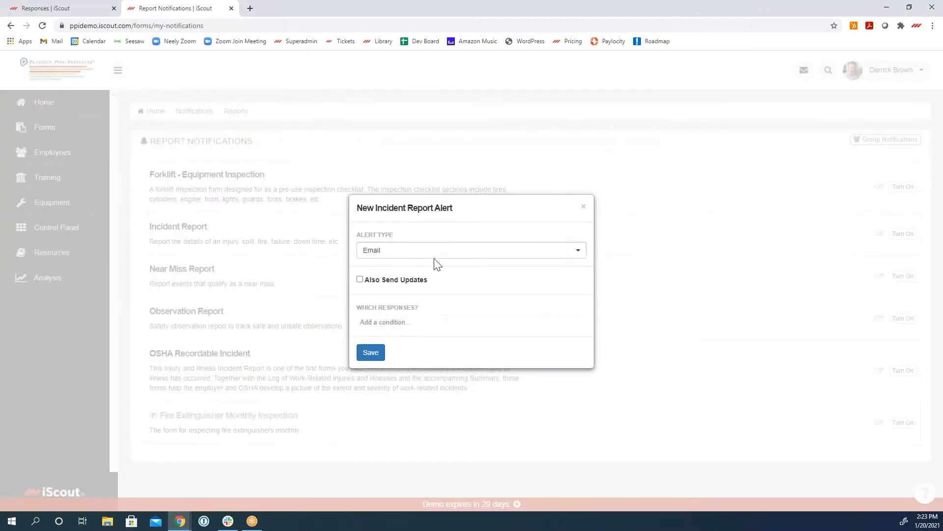
left_click(435, 261)
left_click(425, 284)
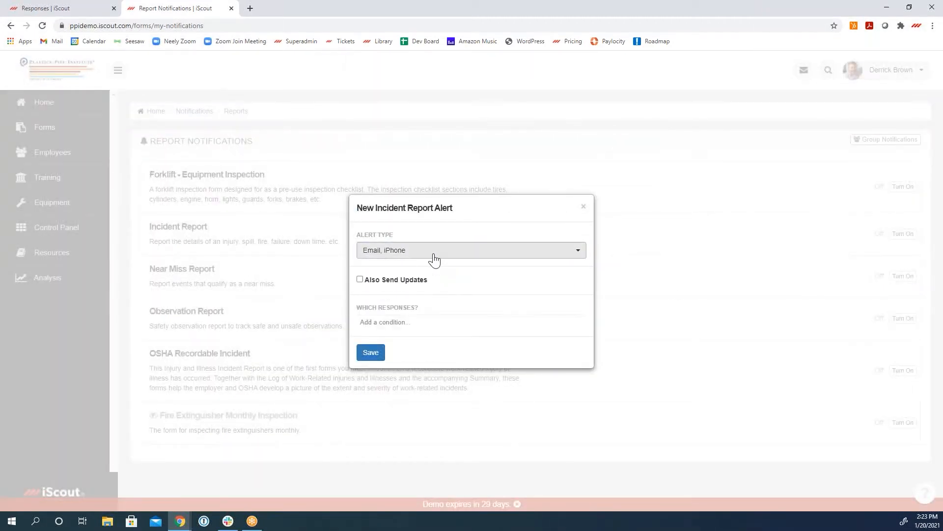
left_click(372, 353)
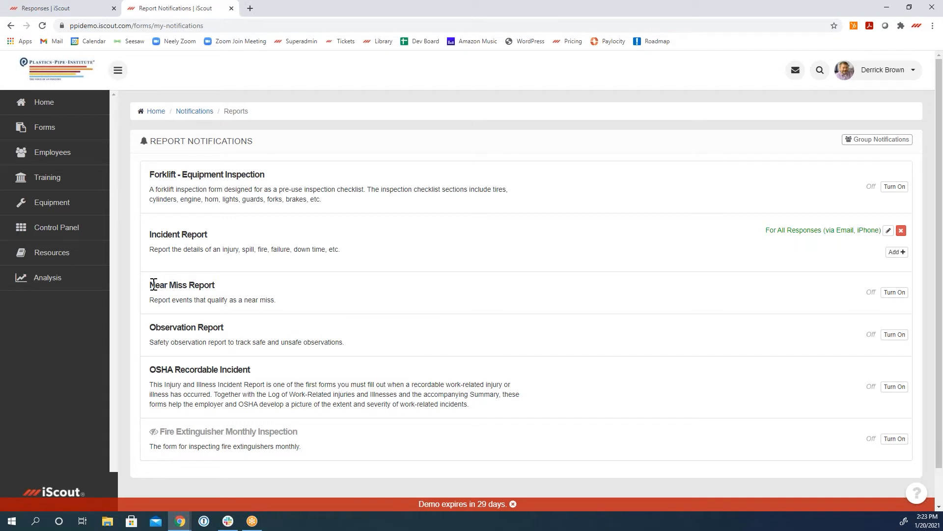
Step: Start a new Near Miss Report alert and set its alert type to iPhone
left_click_drag(153, 284, 214, 287)
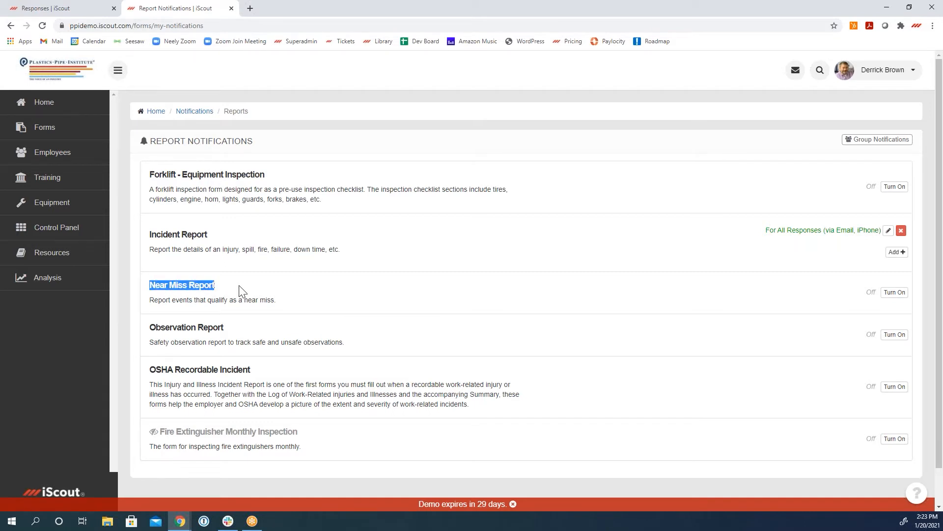
left_click(684, 297)
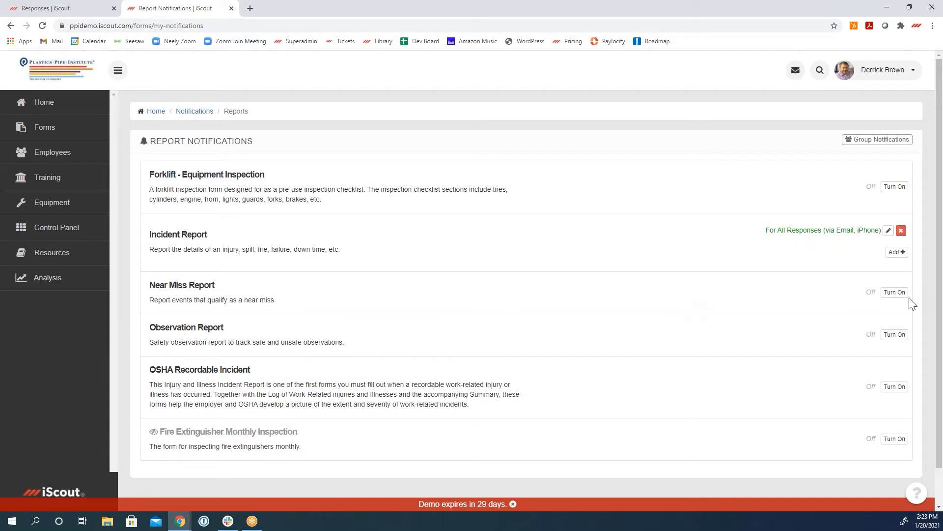
left_click(889, 295)
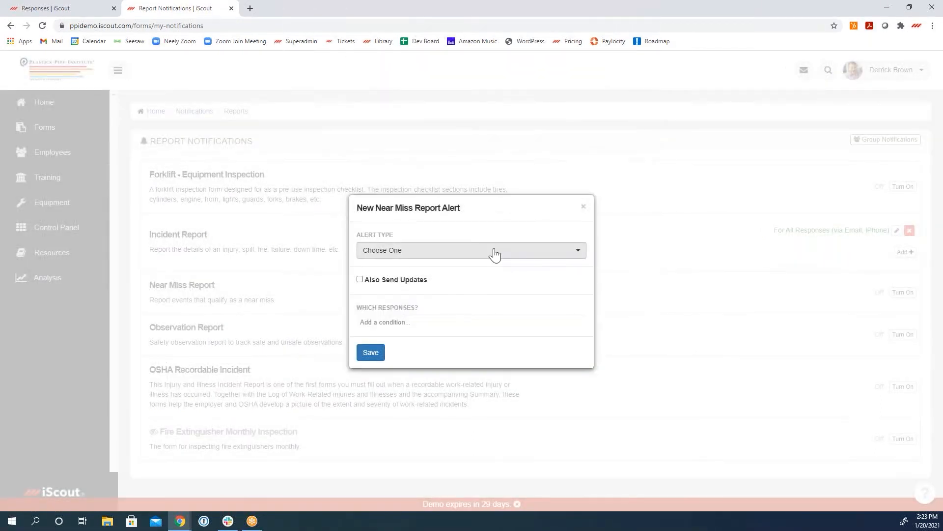
left_click(497, 253)
left_click(438, 286)
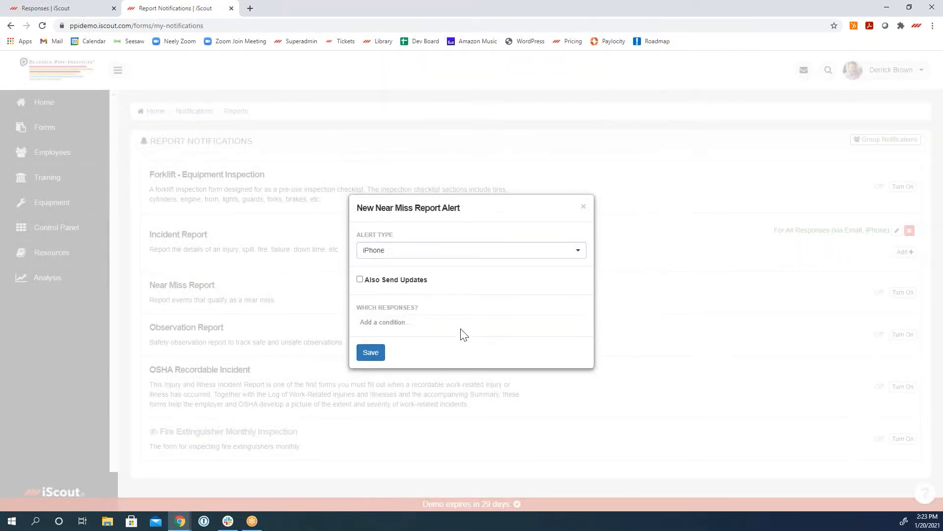
Step: Limit the Near Miss Report alert to responses whose Severity is High or Critical, and save it
left_click(408, 328)
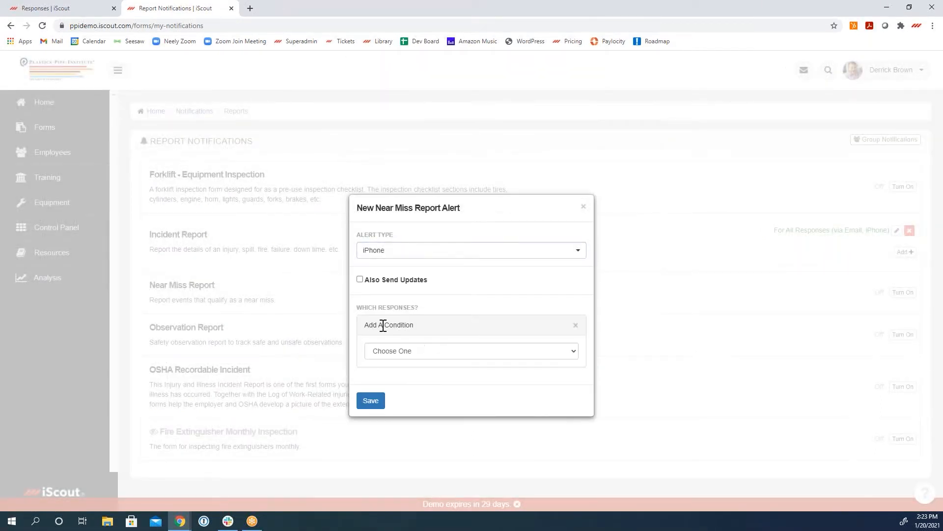
left_click(402, 351)
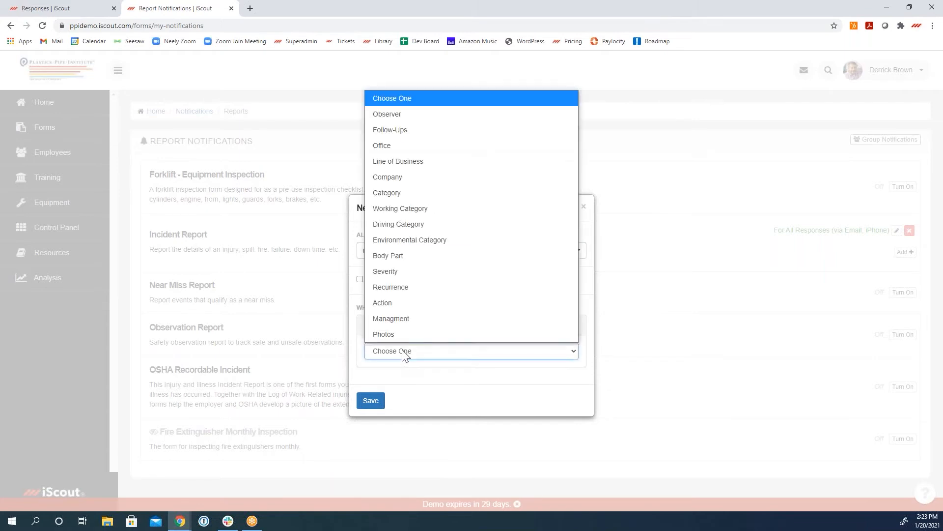
left_click(405, 275)
left_click(430, 367)
left_click(434, 433)
left_click(423, 376)
left_click(423, 437)
left_click(384, 395)
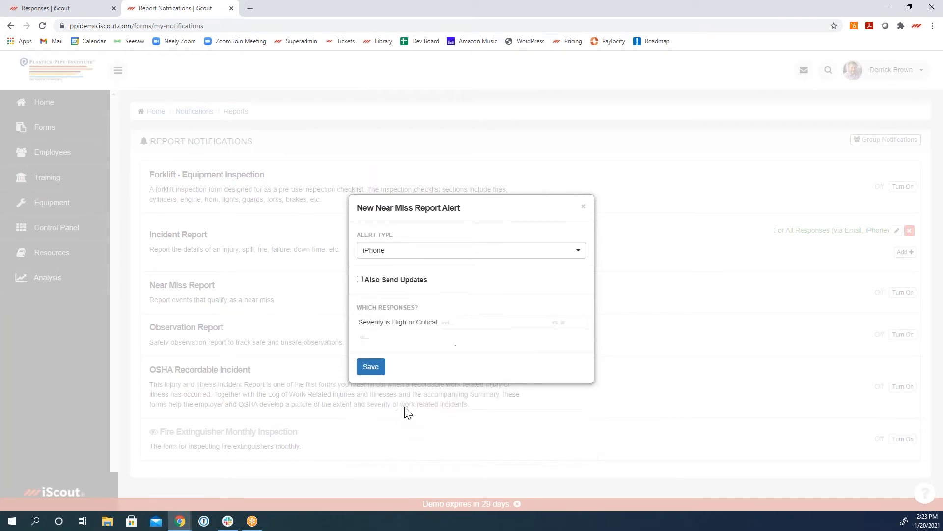
left_click(378, 368)
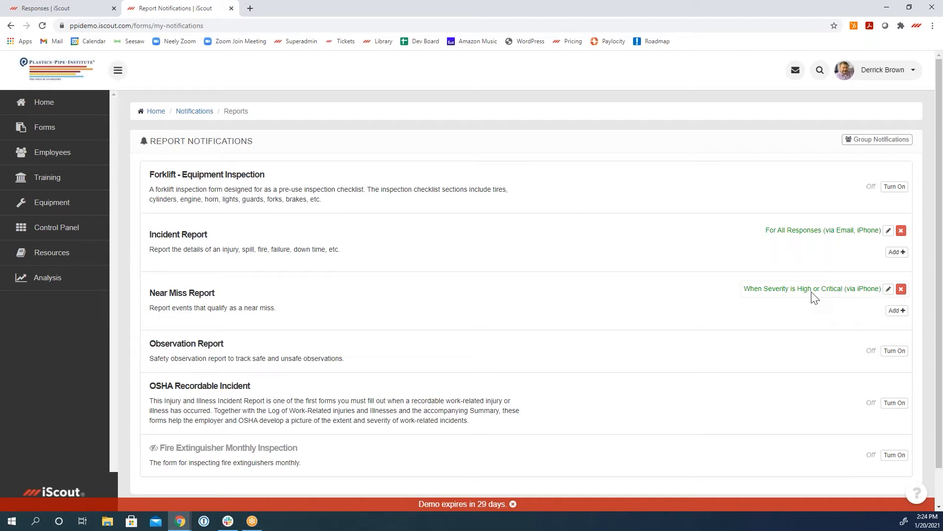
Step: Open the Scheduled Reports from the Control Panel, view the Monthly Incidents report's setup, and return to the list
left_click(65, 234)
scroll(428, 442, "down", 3)
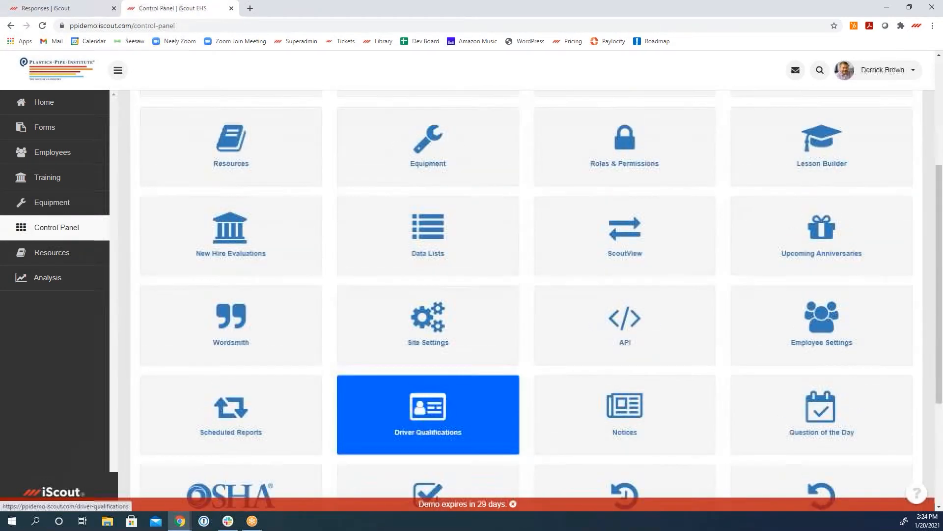
scroll(381, 432, "down", 3)
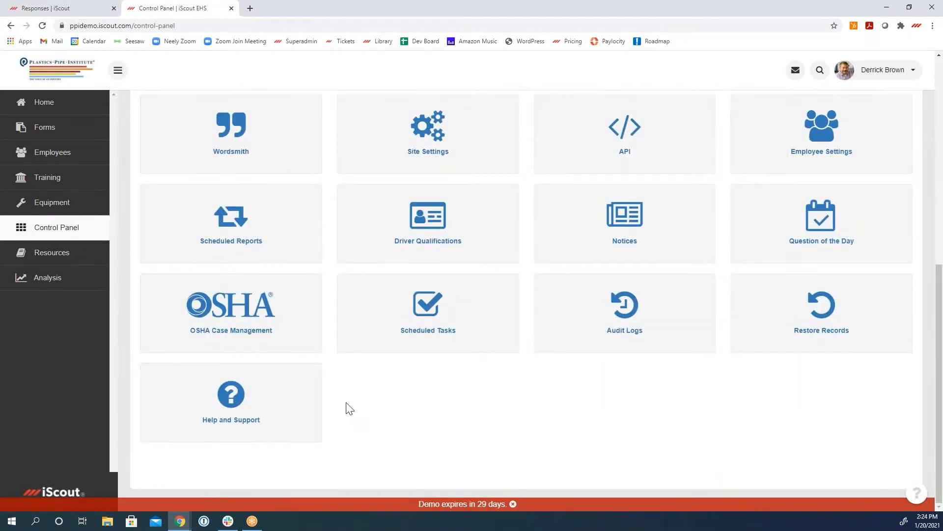
left_click(223, 216)
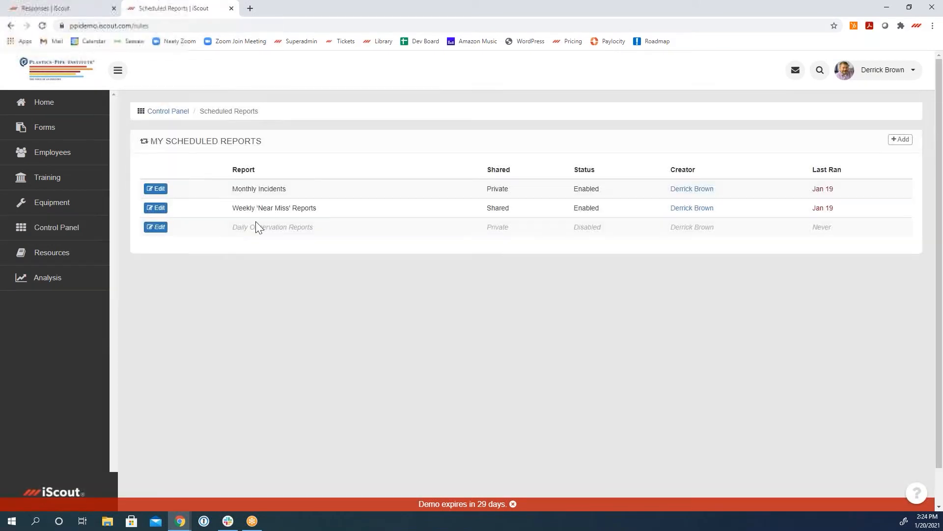
left_click(156, 188)
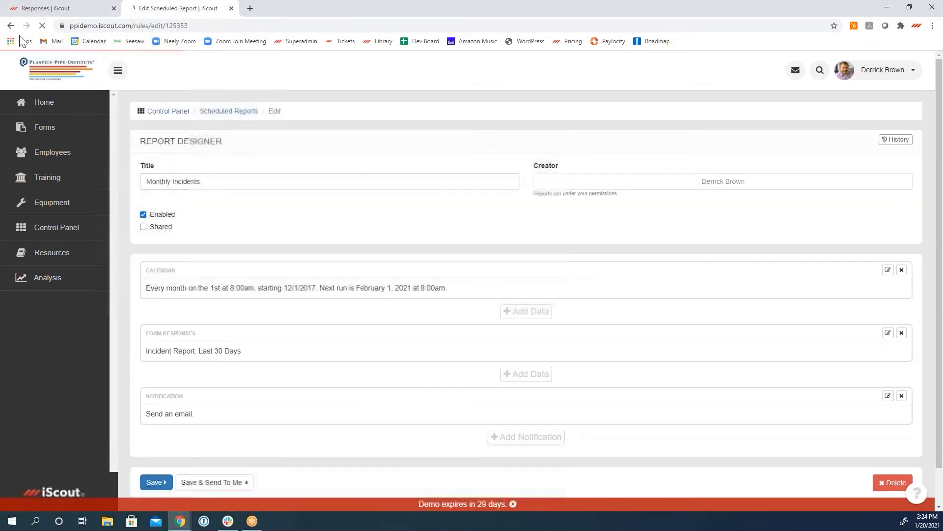
left_click(11, 26)
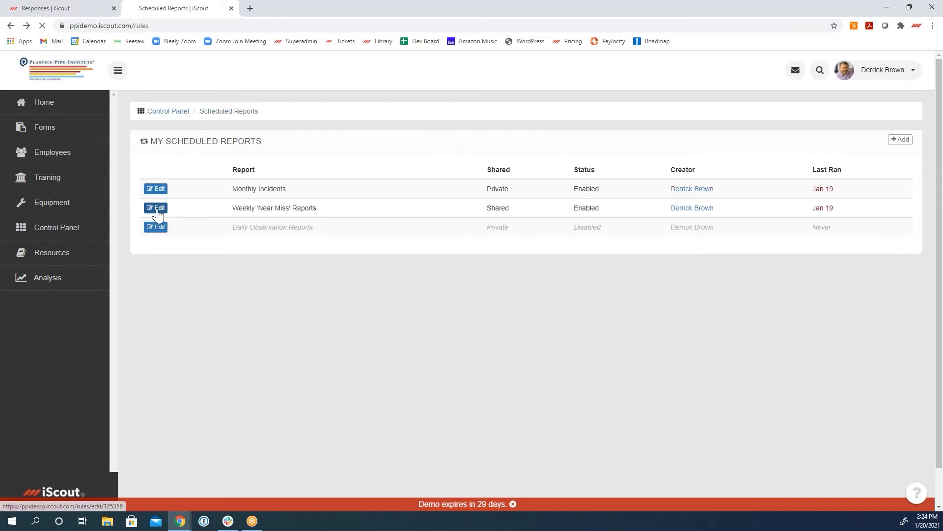
Step: Open the Weekly 'Near Miss' Reports schedule and remove the Severity condition from its form responses, keeping Last 7 Days
left_click(154, 207)
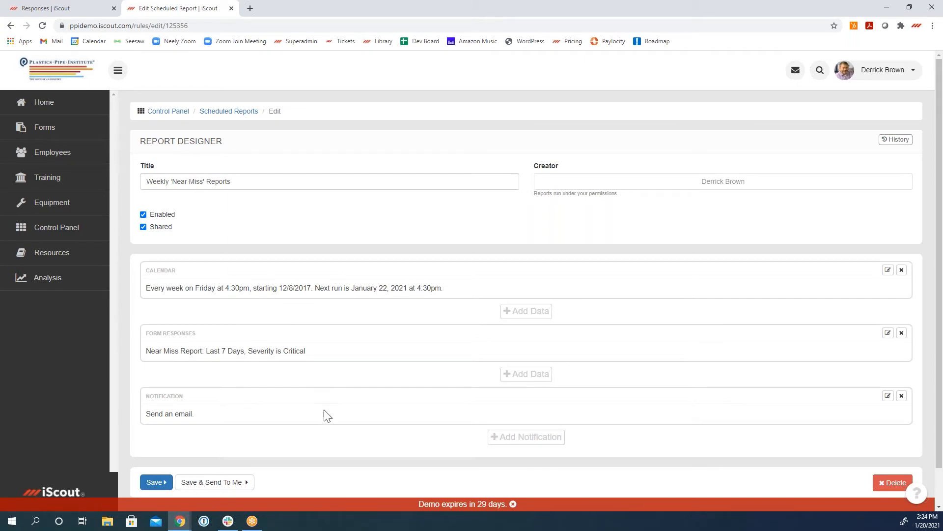
left_click(887, 334)
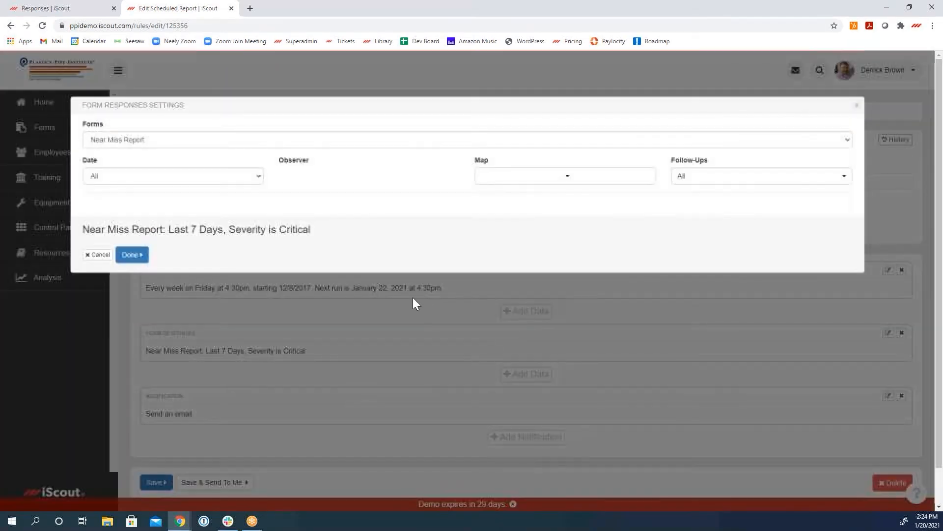
left_click(178, 294)
left_click(159, 305)
left_click(131, 417)
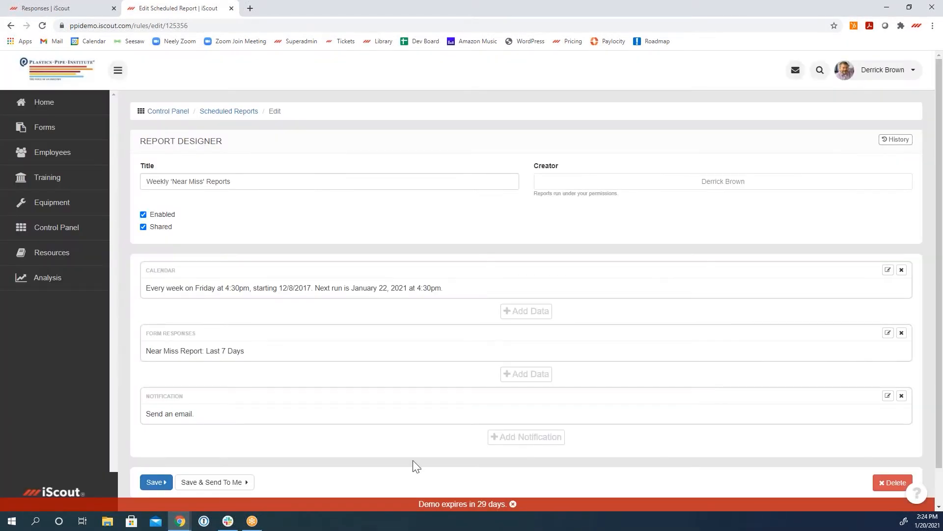
Step: Attach the Near Miss Report Spreadsheet and Observer reports to the weekly schedule's email notification, and save the schedule
scroll(413, 460, "down", 1)
left_click(887, 357)
scroll(283, 379, "down", 2)
left_click(287, 377)
left_click(248, 375)
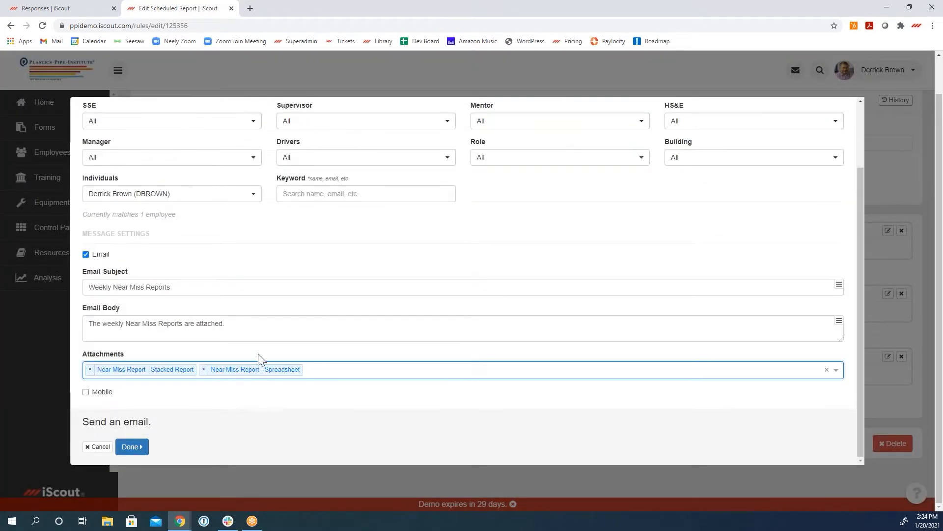
left_click(345, 376)
scroll(347, 420, "down", 2)
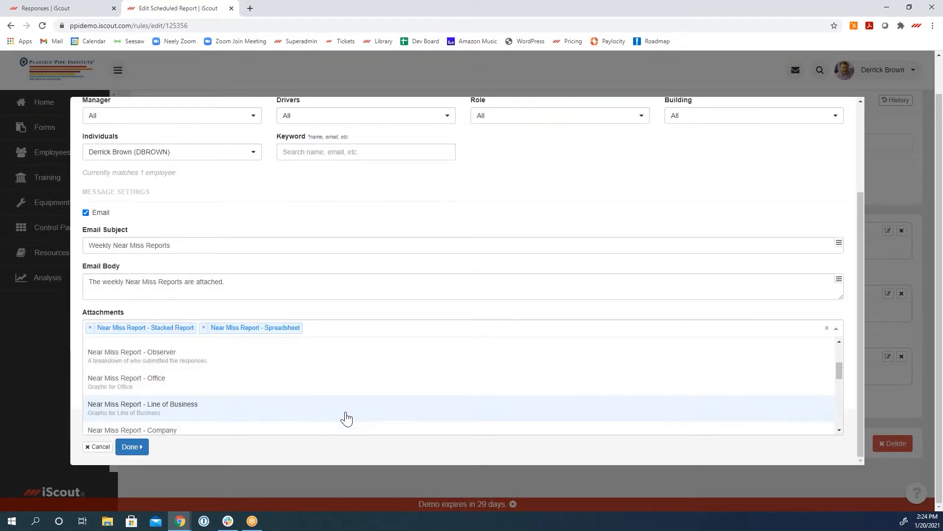
left_click(338, 356)
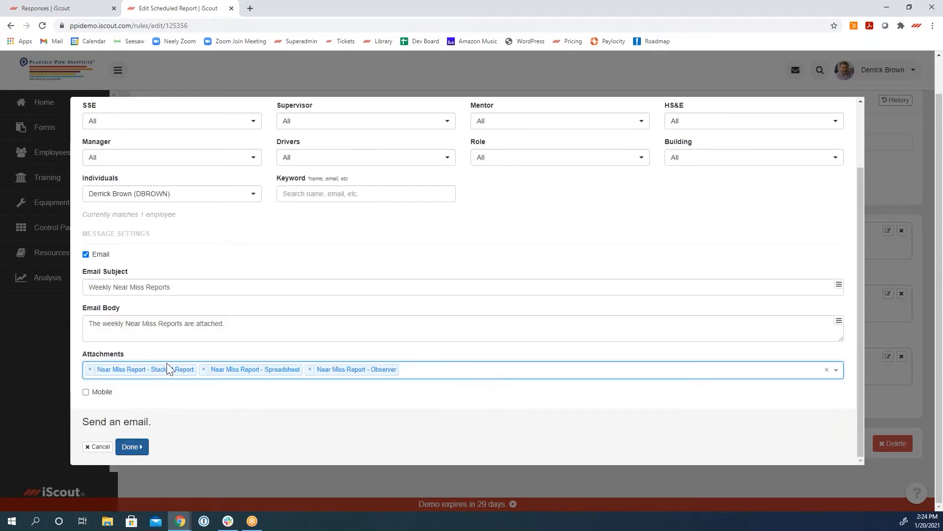
left_click(132, 447)
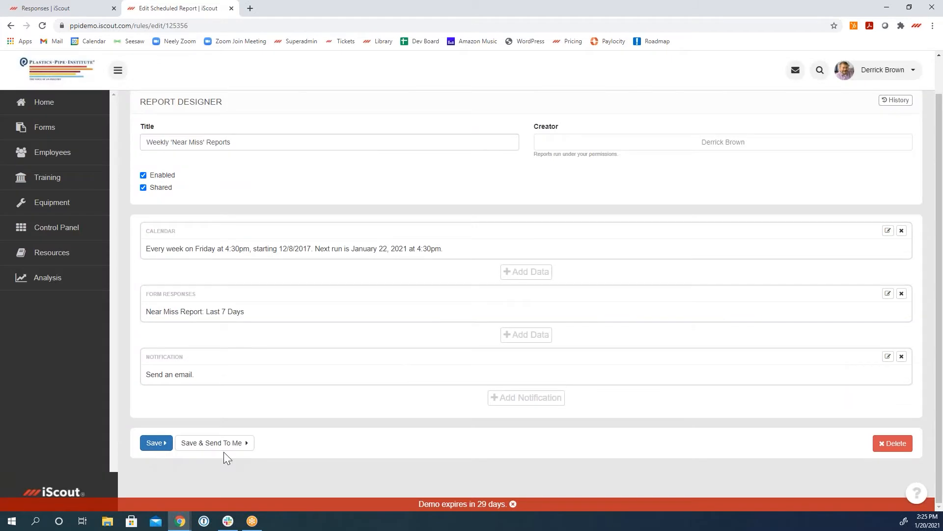
left_click(148, 444)
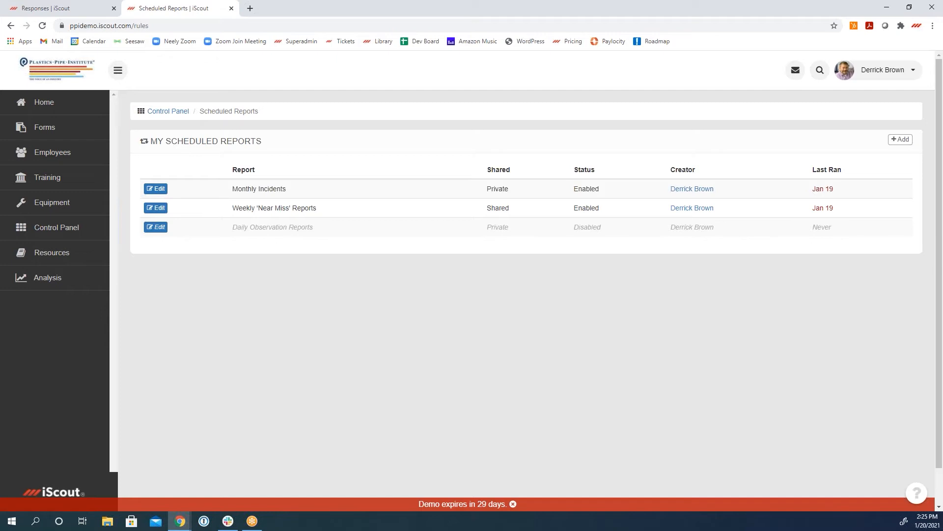
Step: View the forms list, the custom reports under Analysis, and the home dashboard
left_click(53, 138)
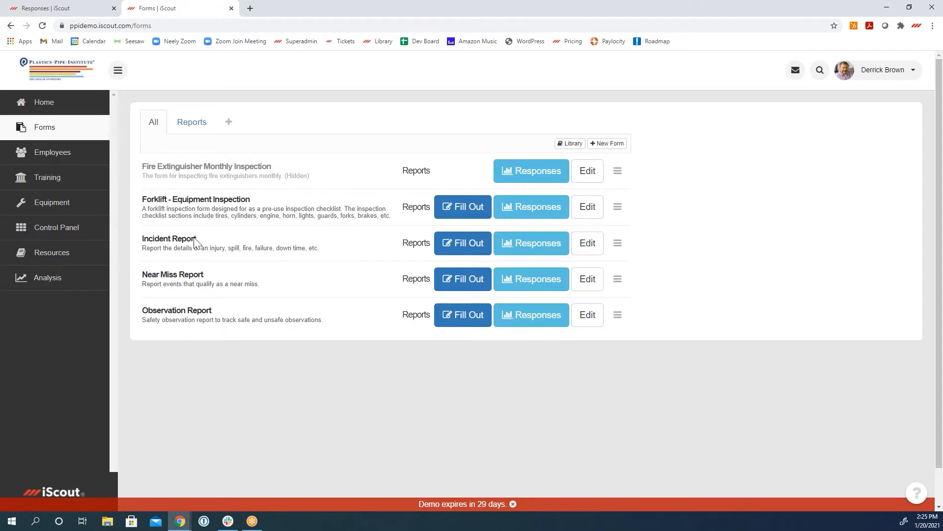
left_click(76, 280)
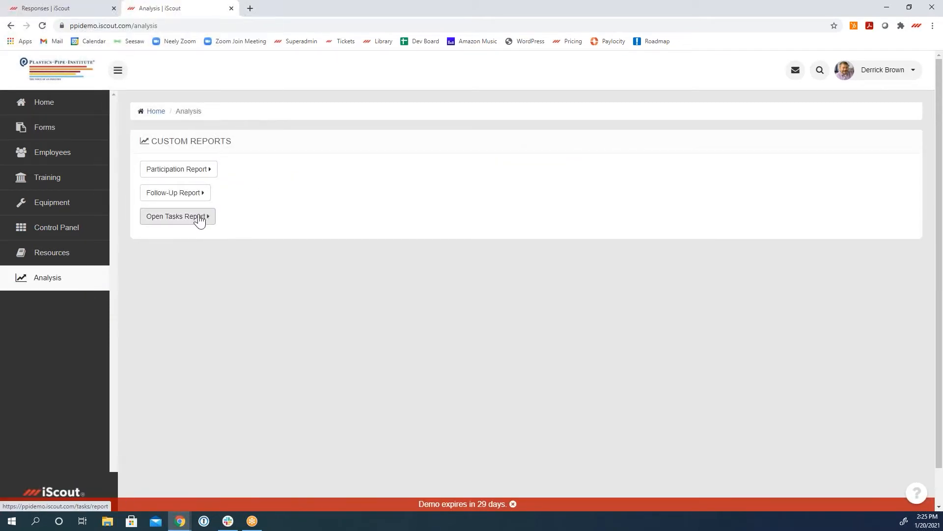
left_click(57, 111)
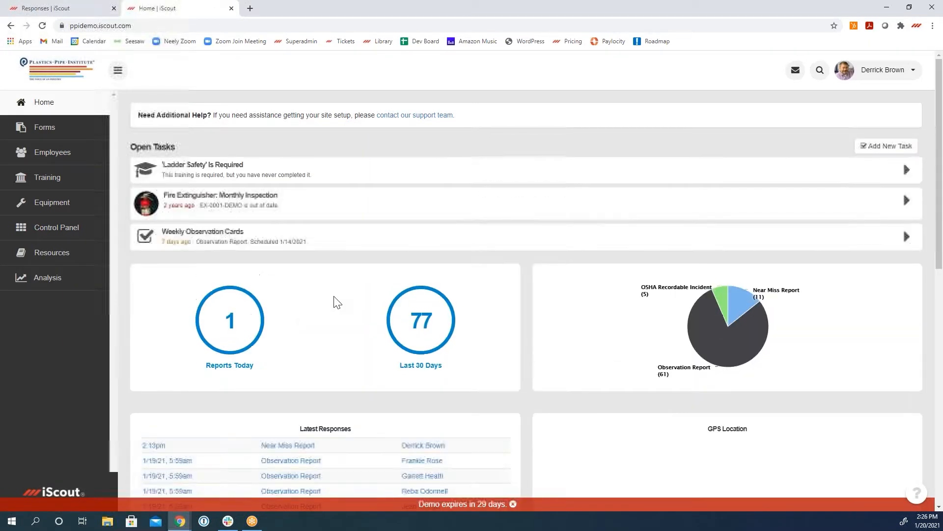
Step: Open the Near Miss Report responses, review the details and follow-ups of the 1/20/2021 response, and close that browser tab
left_click(55, 138)
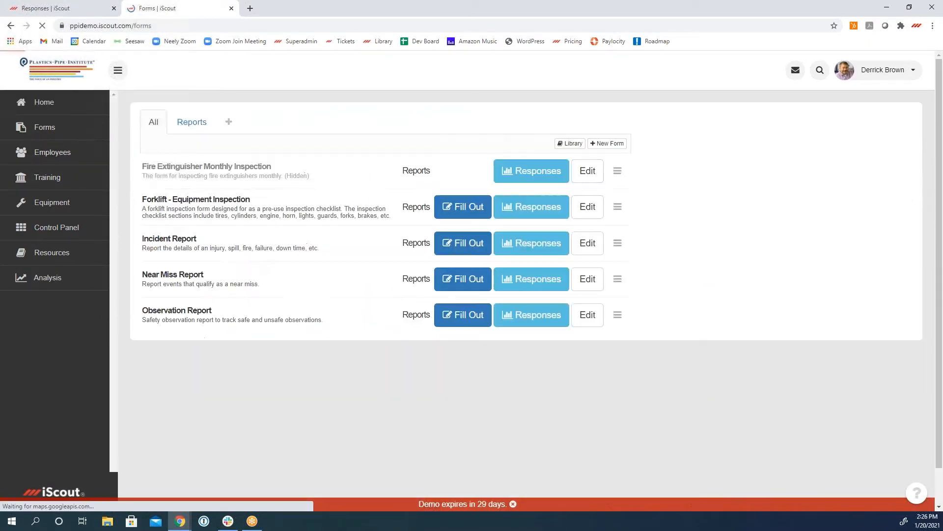
left_click(517, 285)
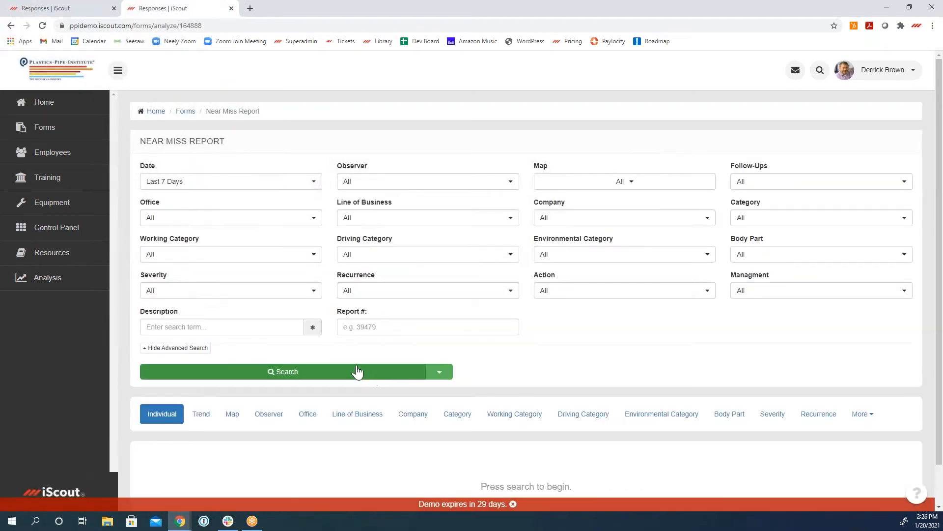
left_click(357, 372)
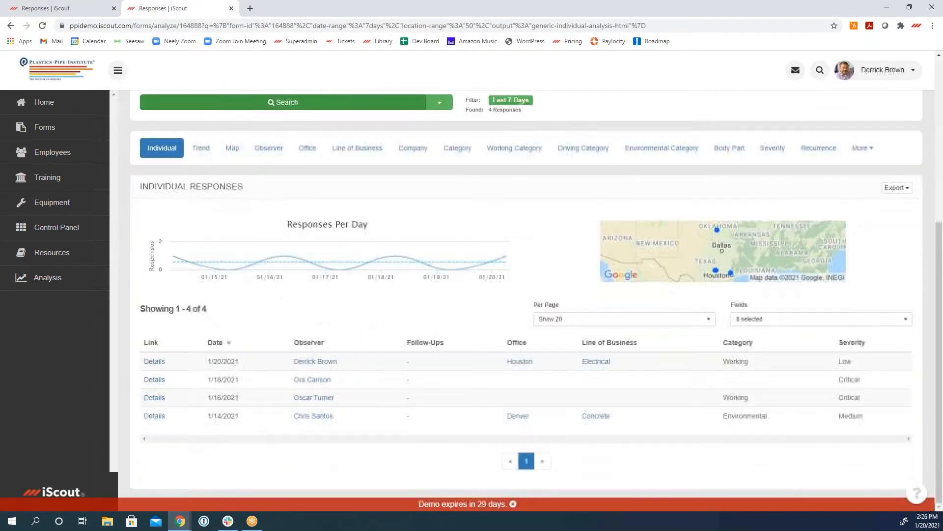
left_click(157, 361)
scroll(658, 370, "down", 4)
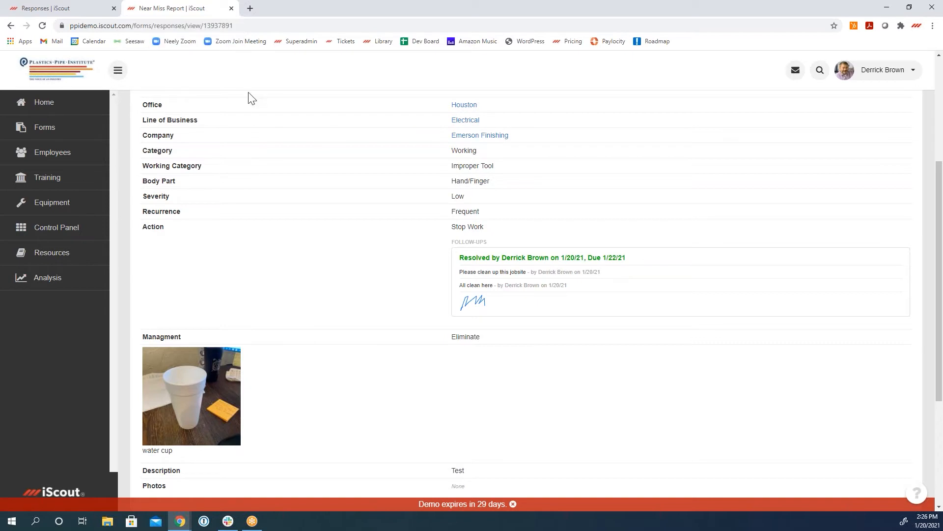
left_click(232, 8)
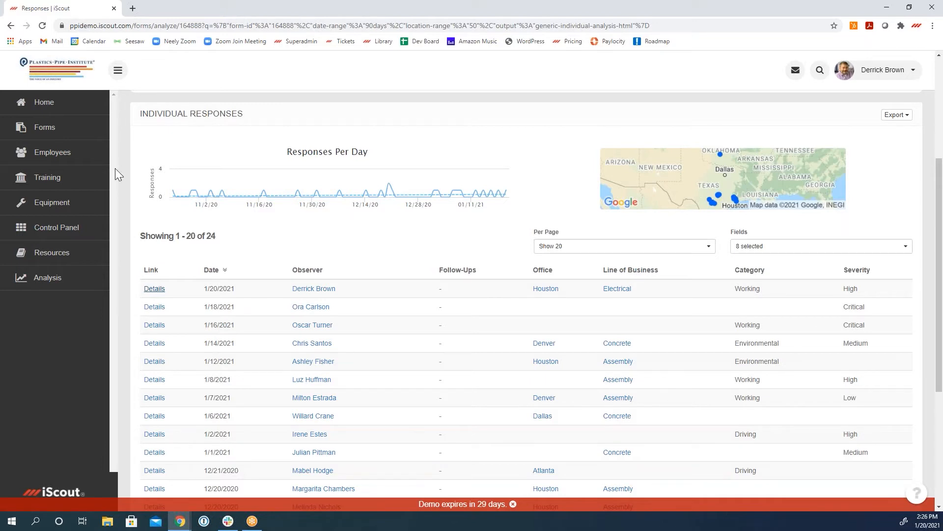
Step: Open the Area Manager Training for editing and review its general, schedule and assignment settings
left_click(56, 180)
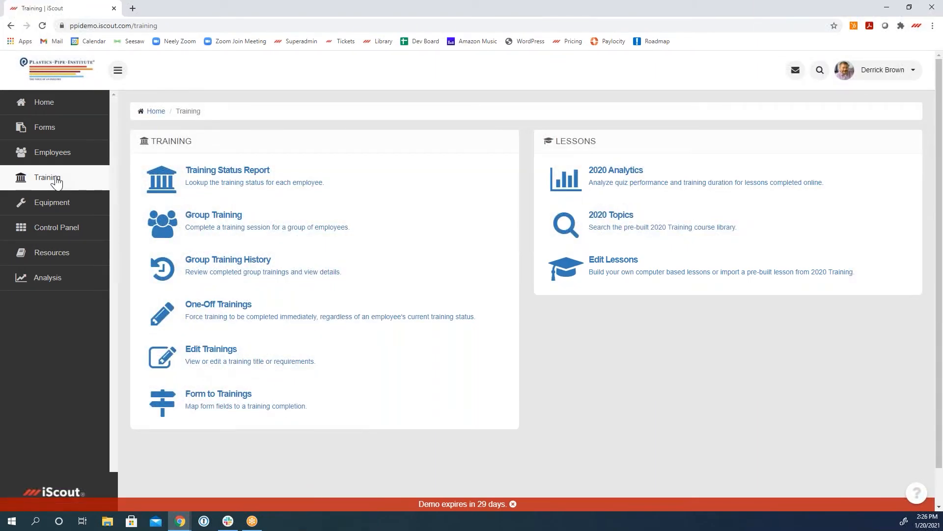
left_click(232, 367)
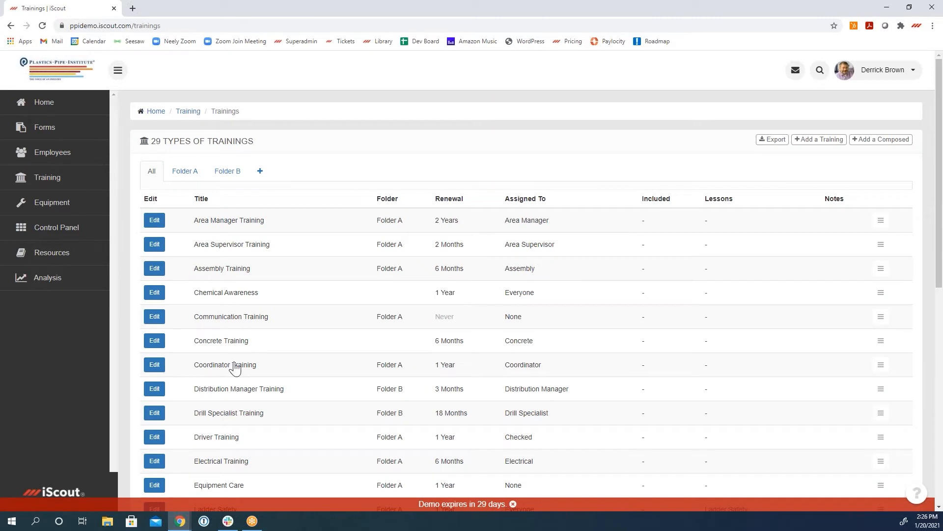
left_click(154, 219)
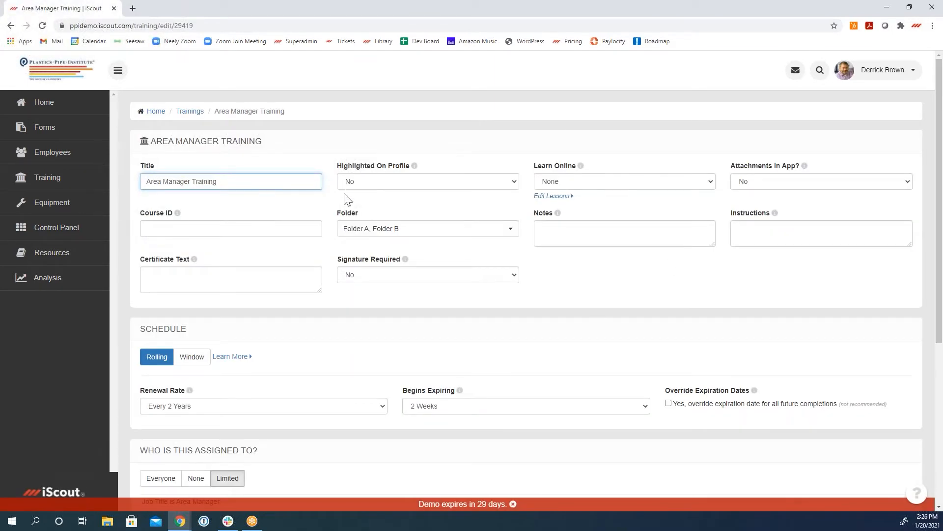
scroll(612, 303, "down", 3)
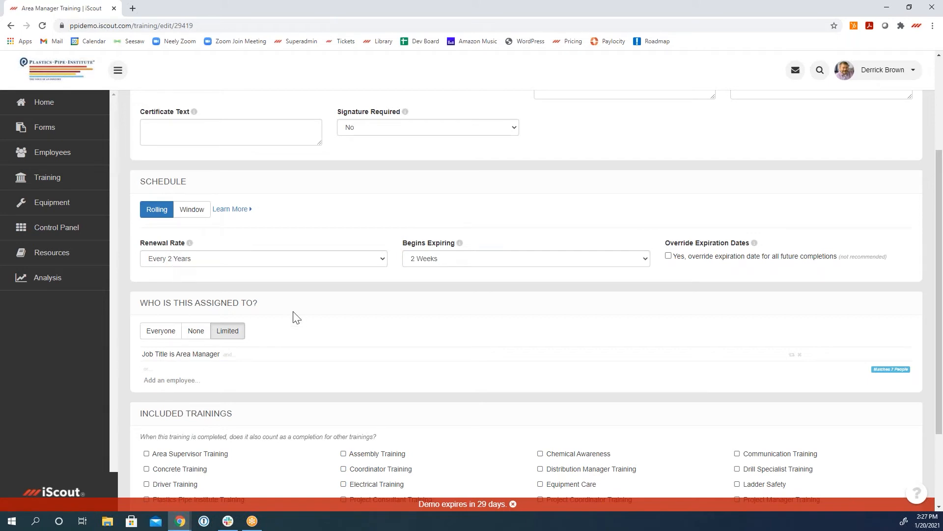
Step: Switch the Area Manager Training's schedule to Window, look at the expiring month choices, and return it to Rolling
left_click(198, 215)
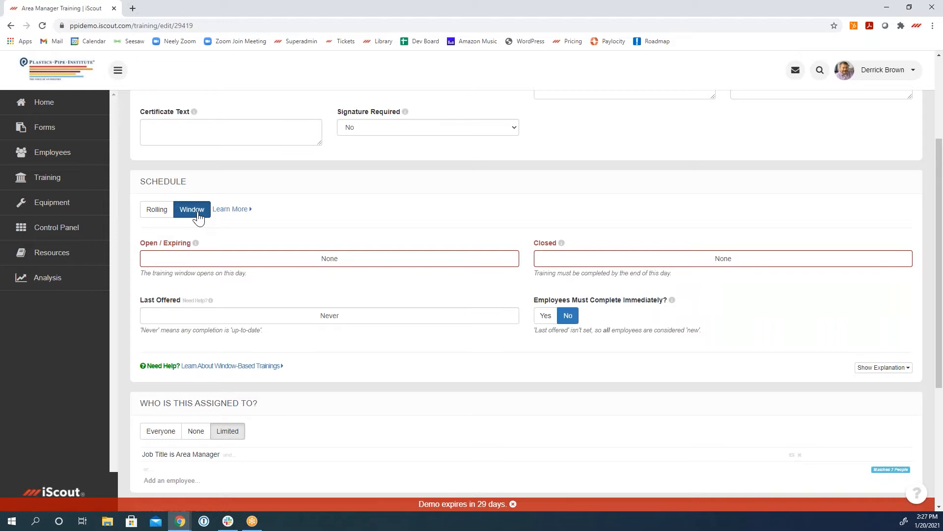
left_click(287, 262)
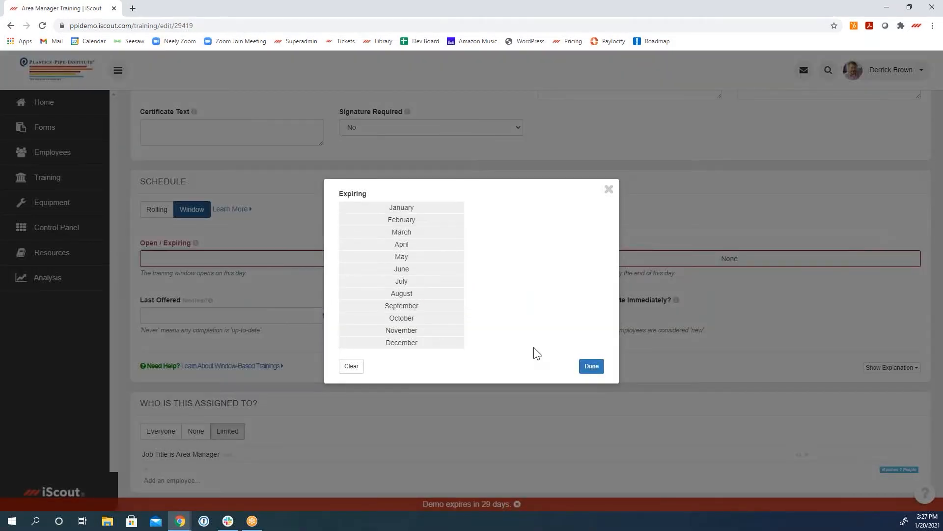
left_click(609, 189)
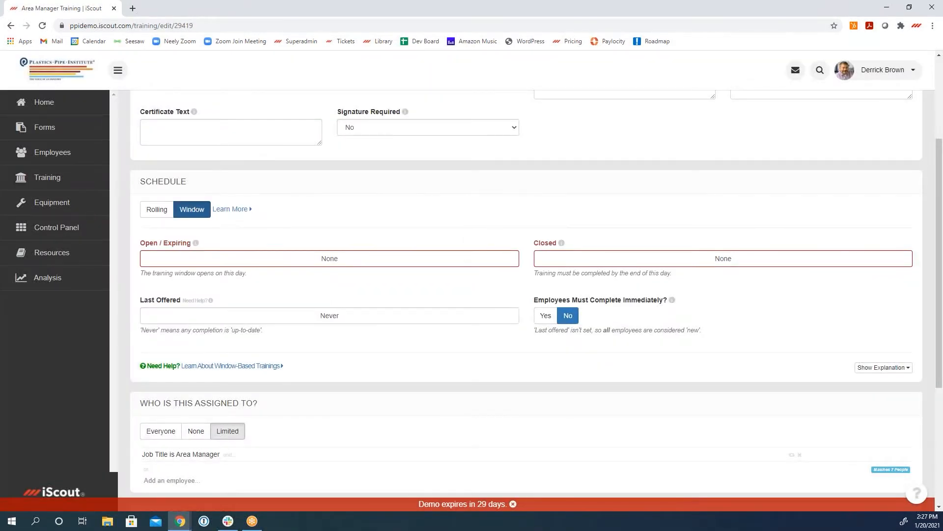
left_click(149, 214)
Step: Add a Job Title condition for Area Manager, Area Supervisor, Distribution Manager, Project Coordinator and Project Manager to the training's assignment, and save
scroll(311, 352, "down", 2)
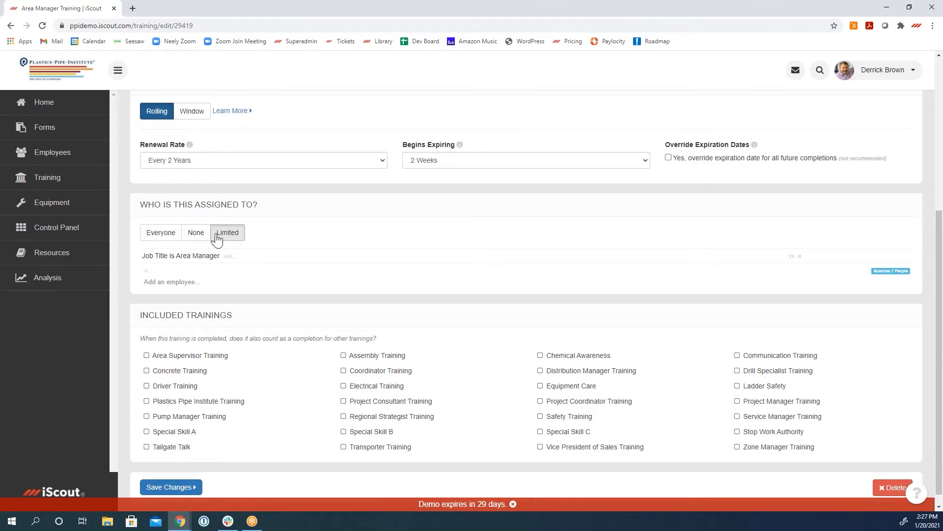
left_click(233, 257)
left_click(230, 286)
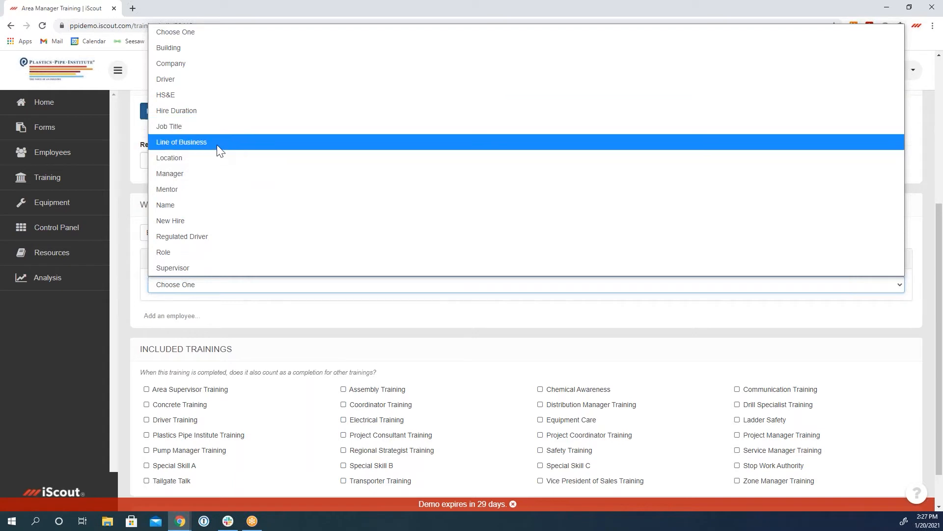
left_click(210, 125)
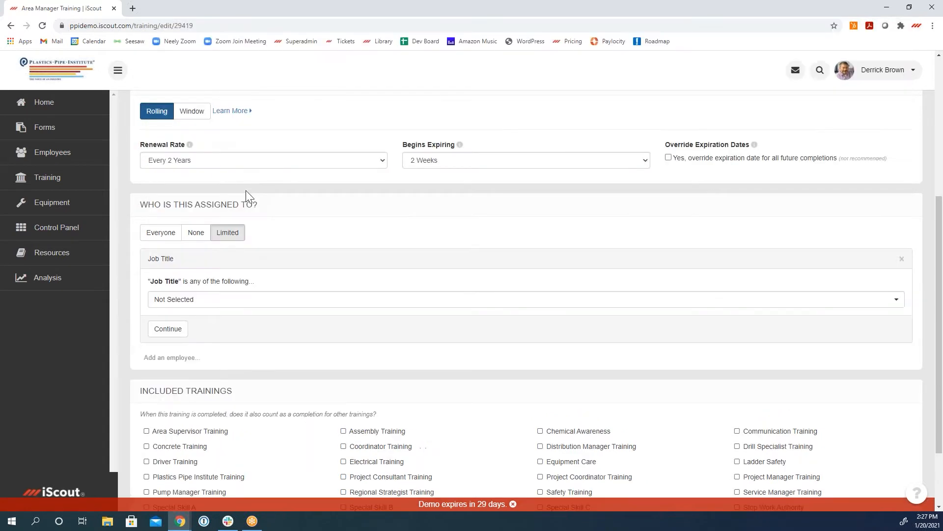
left_click(256, 300)
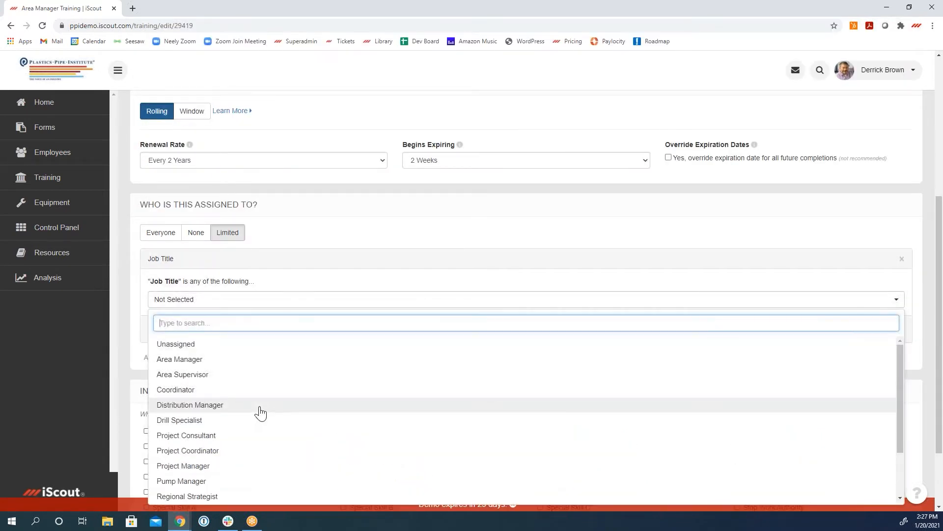
left_click(259, 407)
left_click(253, 450)
left_click(253, 465)
left_click(243, 376)
left_click(242, 361)
left_click(261, 286)
left_click(175, 344)
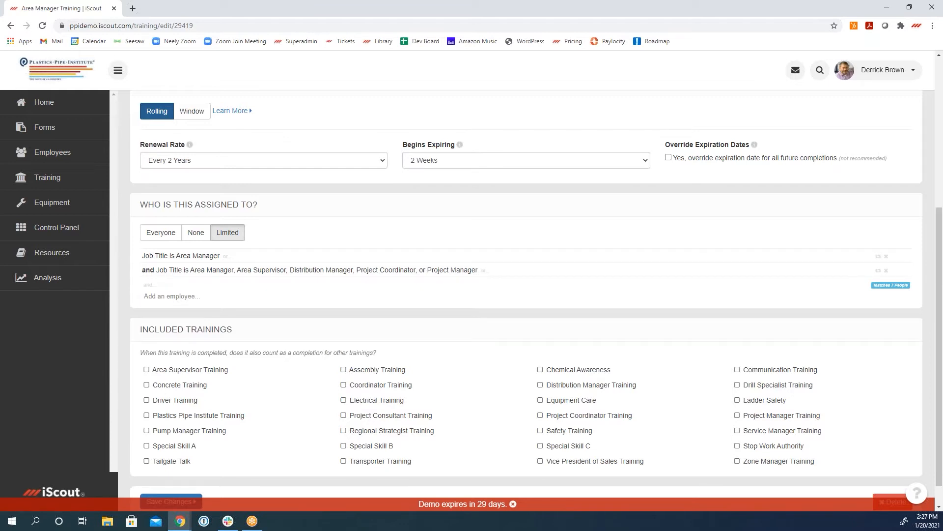
scroll(236, 255, "down", 1)
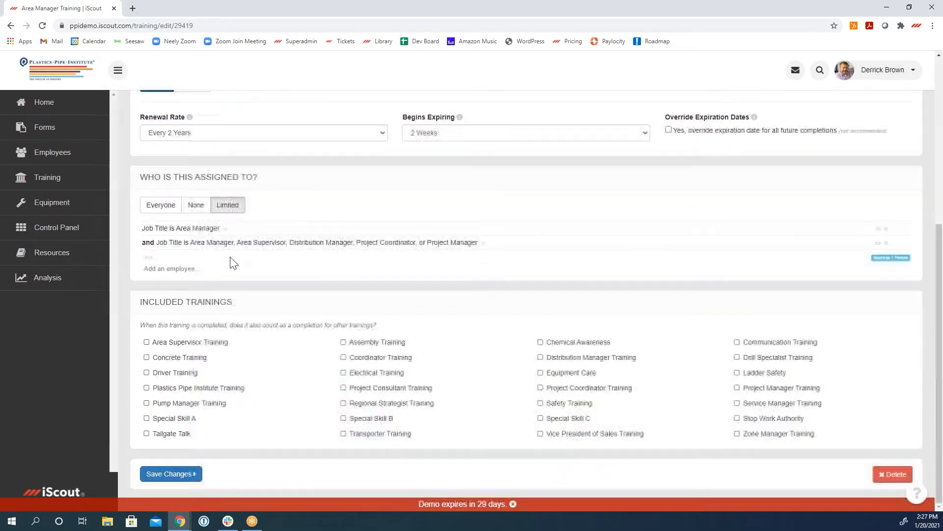
left_click(168, 473)
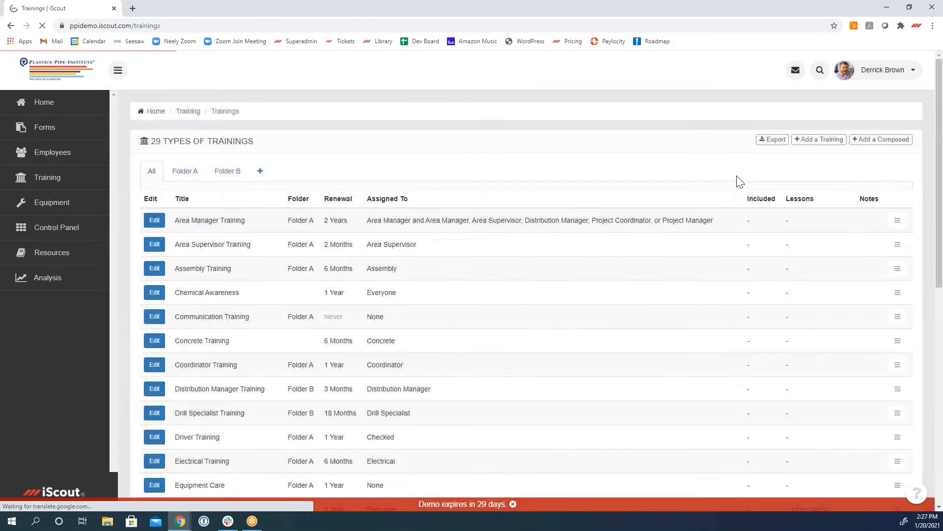
Step: Open the full trainings list from the signed-in user's own profile and examine the relevant trainings
left_click(883, 71)
left_click(883, 92)
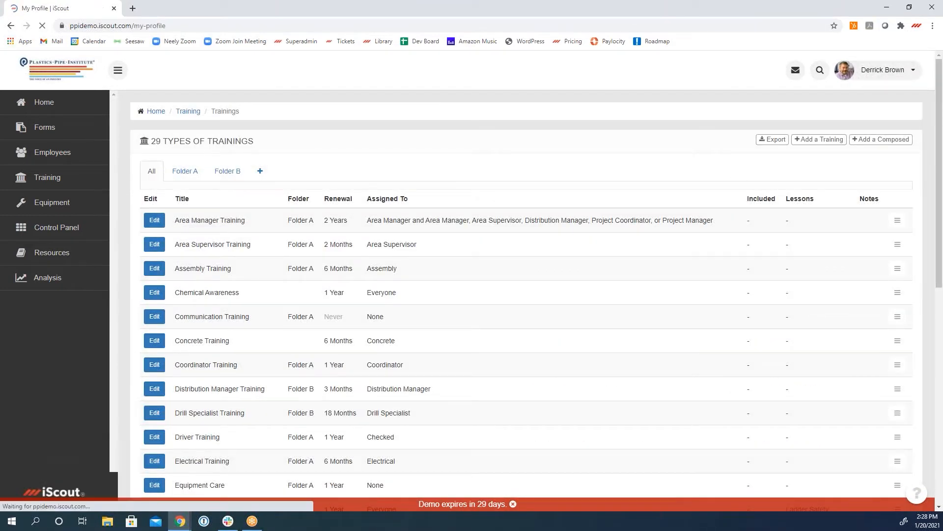
scroll(794, 295, "down", 3)
left_click(885, 283)
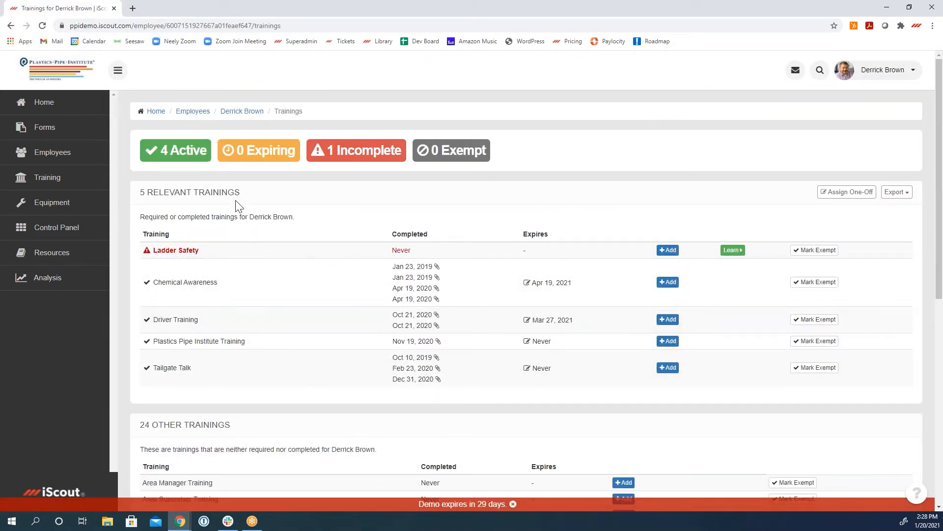
left_click_drag(245, 194, 140, 191)
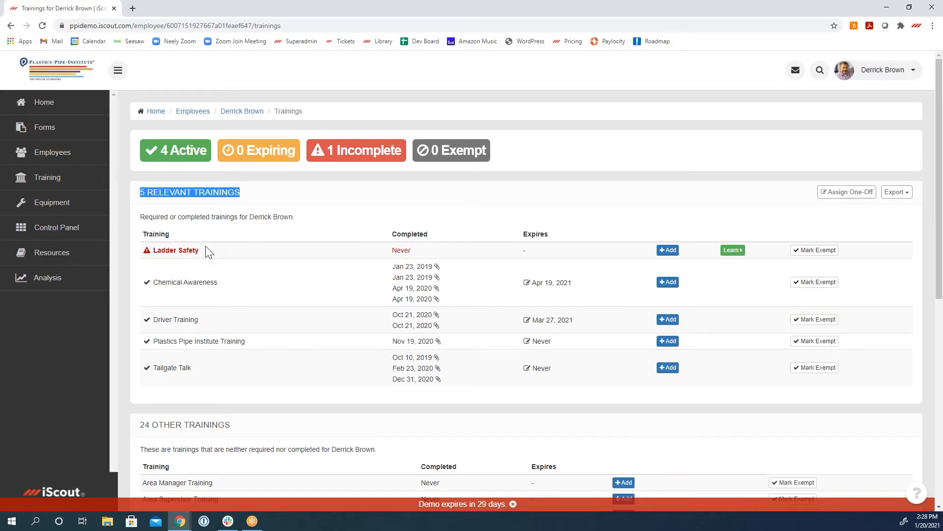
Step: View the home dashboard's open tasks, the equipment list and the forms list
left_click(61, 104)
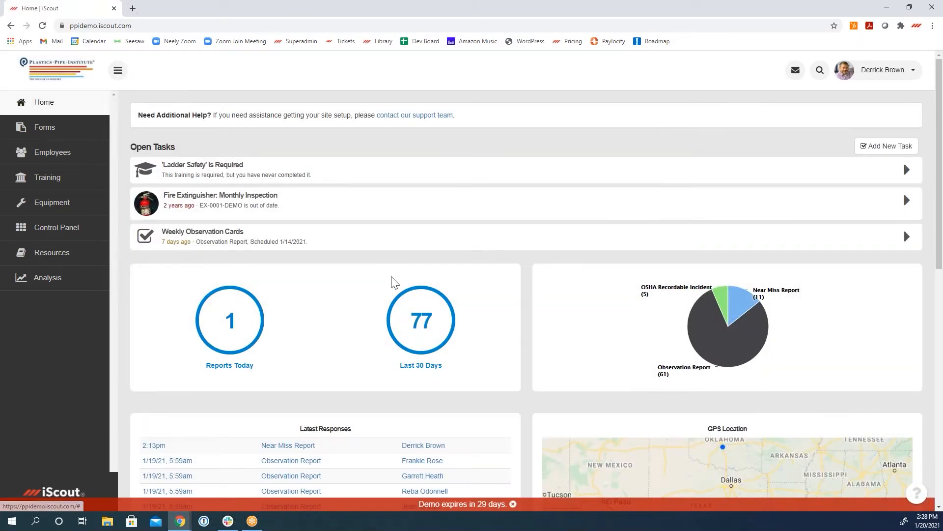
left_click(58, 210)
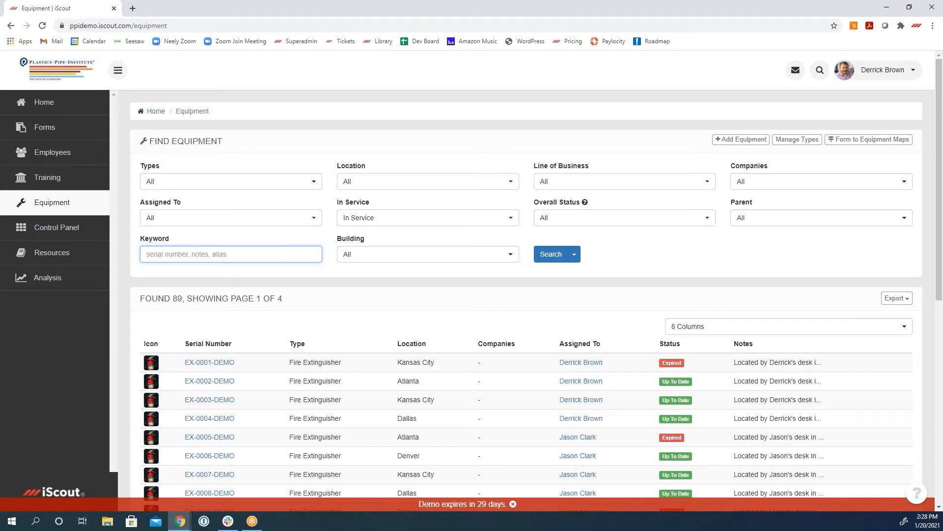
left_click(69, 178)
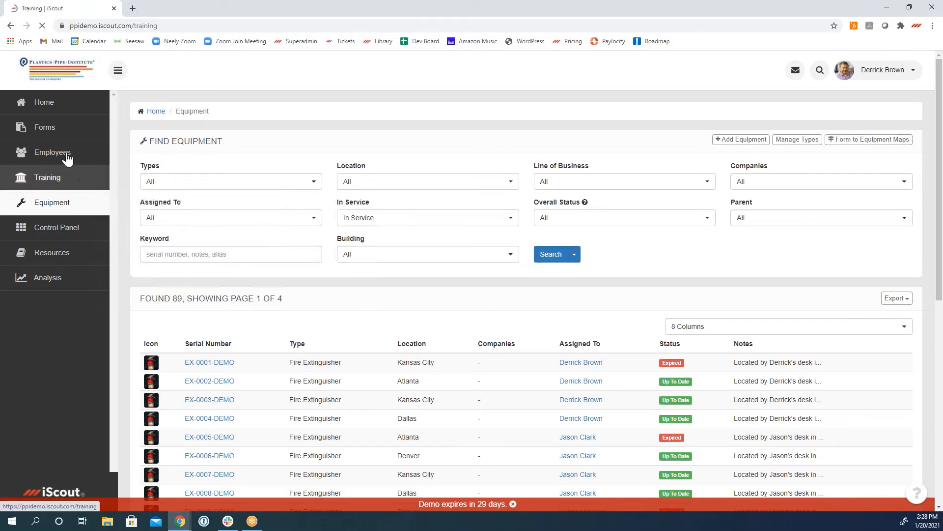
left_click(61, 133)
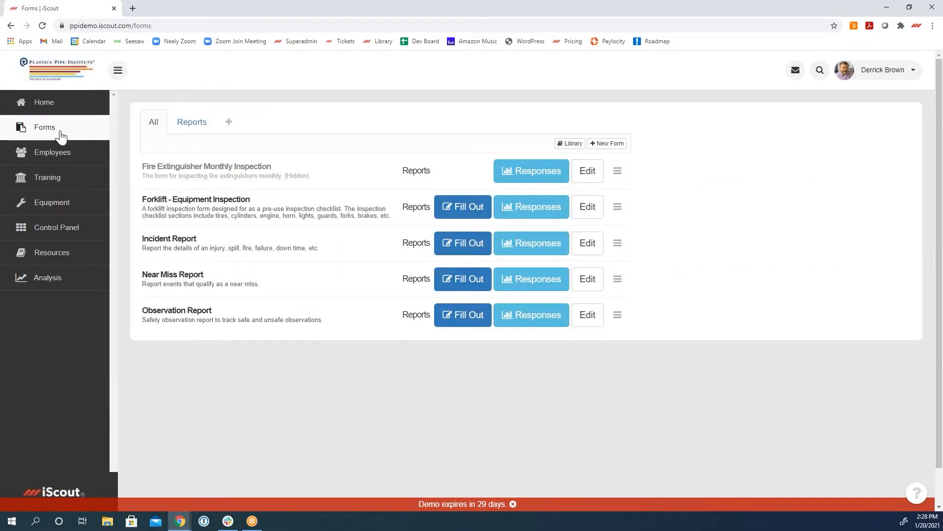
Step: Open the Training Status Report from the training area
left_click(62, 180)
left_click(232, 175)
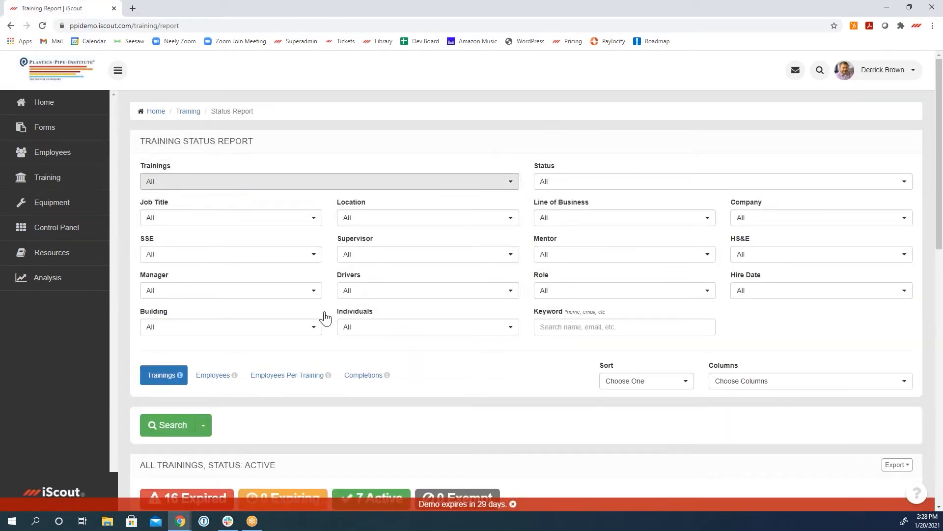
Step: Run the training status search for all trainings and look through the completion figures listed per training
left_click(313, 189)
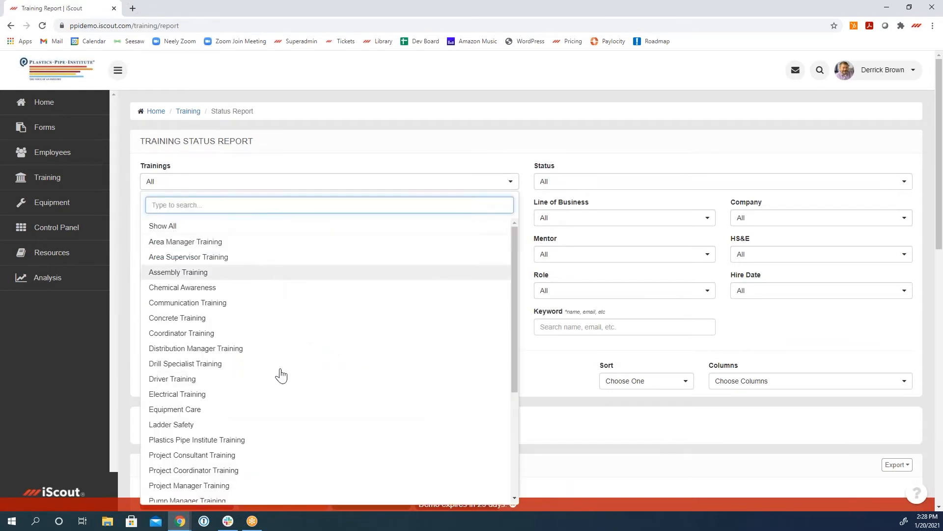
left_click(555, 378)
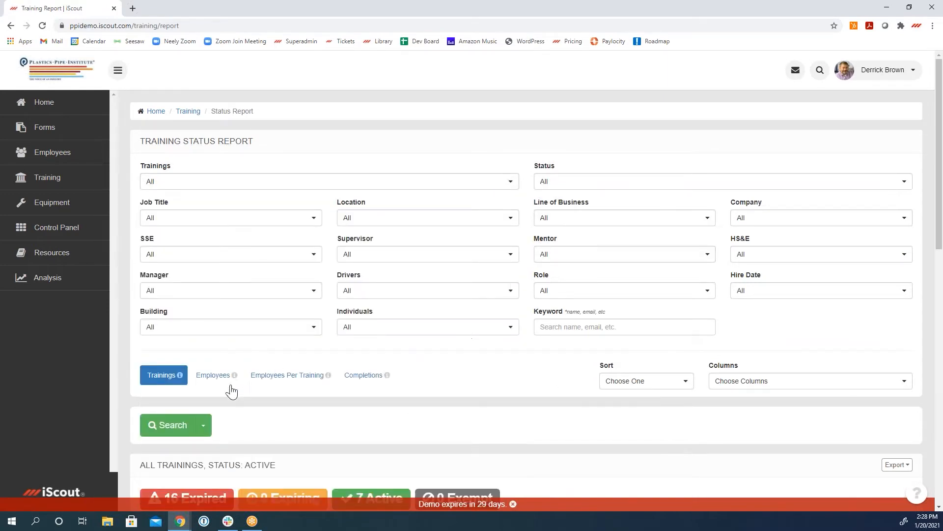
left_click(182, 423)
scroll(467, 400, "down", 5)
scroll(469, 400, "down", 3)
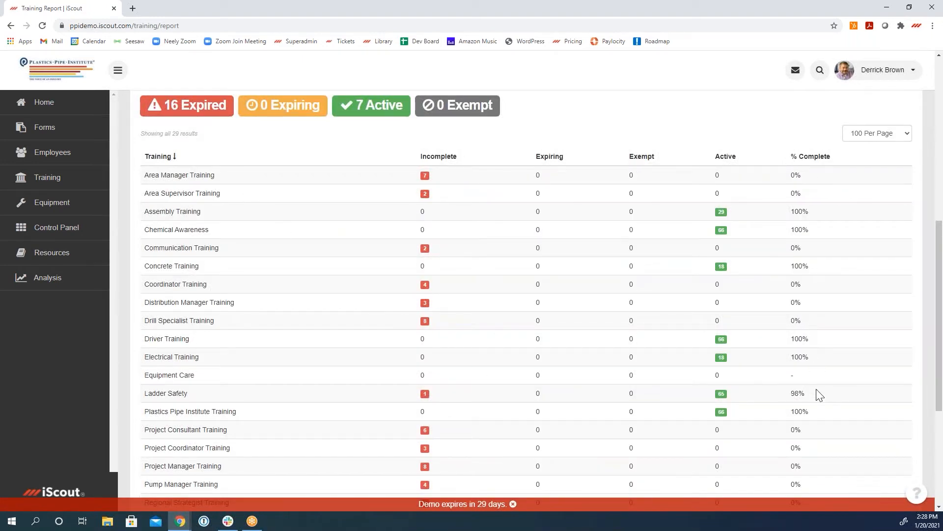
scroll(304, 201, "up", 2)
scroll(304, 202, "up", 1)
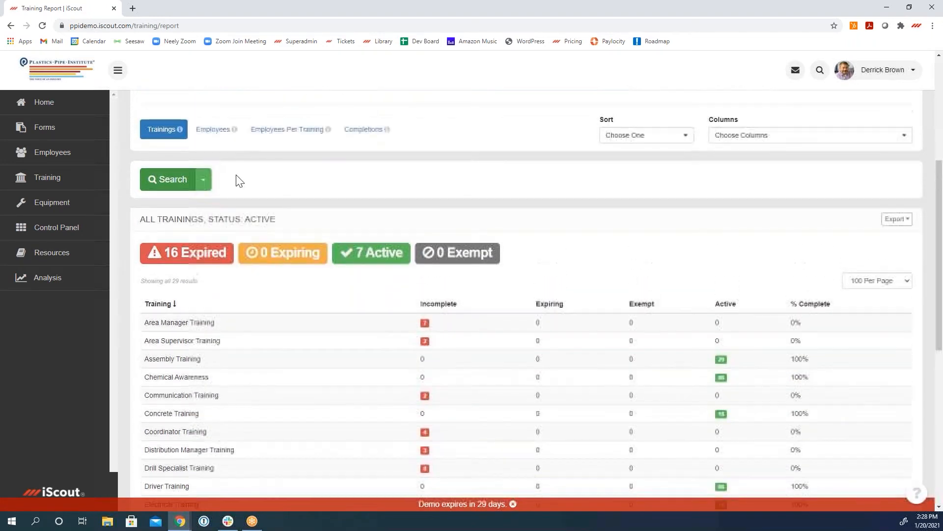
Step: Switch the report to the per-employee view, add the Deficiency Names column, rerun the search and review the employees
left_click(215, 129)
scroll(634, 376, "down", 3)
scroll(661, 358, "up", 3)
left_click(771, 140)
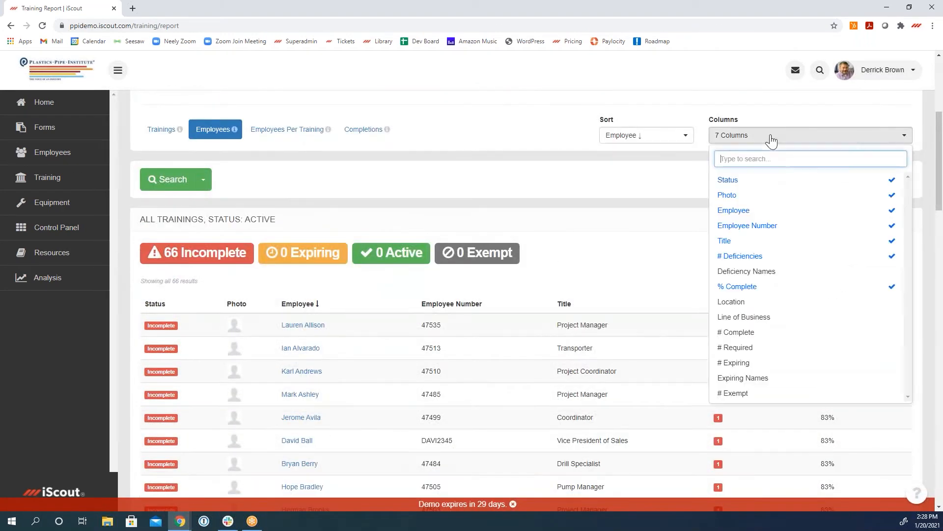
left_click(771, 271)
left_click(167, 380)
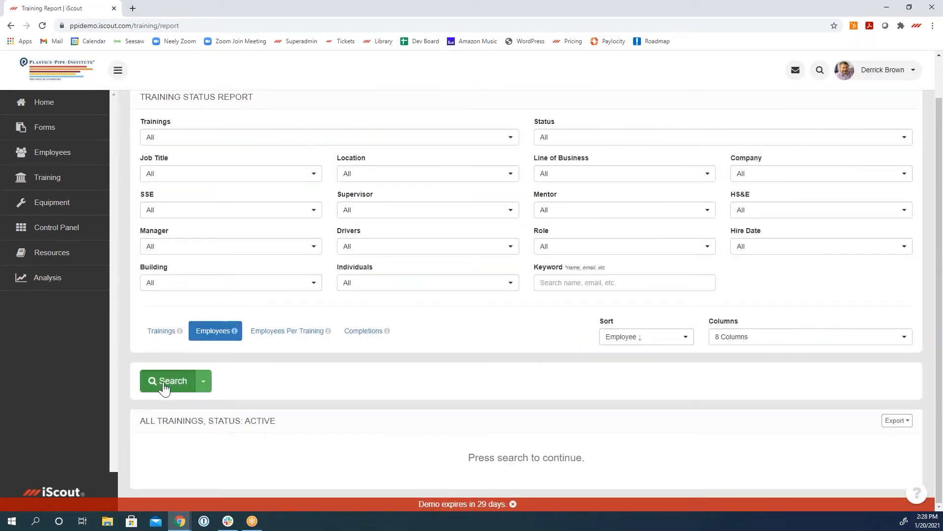
scroll(554, 390, "down", 4)
scroll(874, 346, "down", 3)
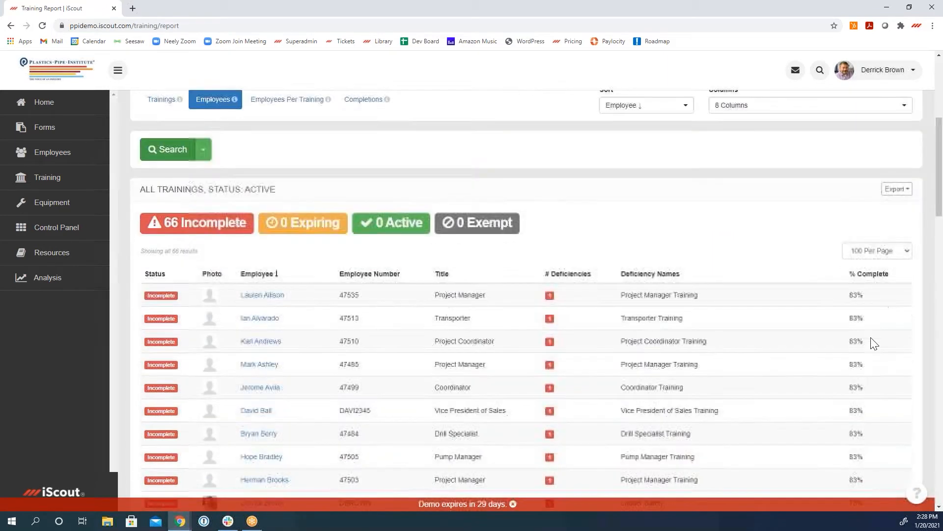
scroll(867, 446, "down", 3)
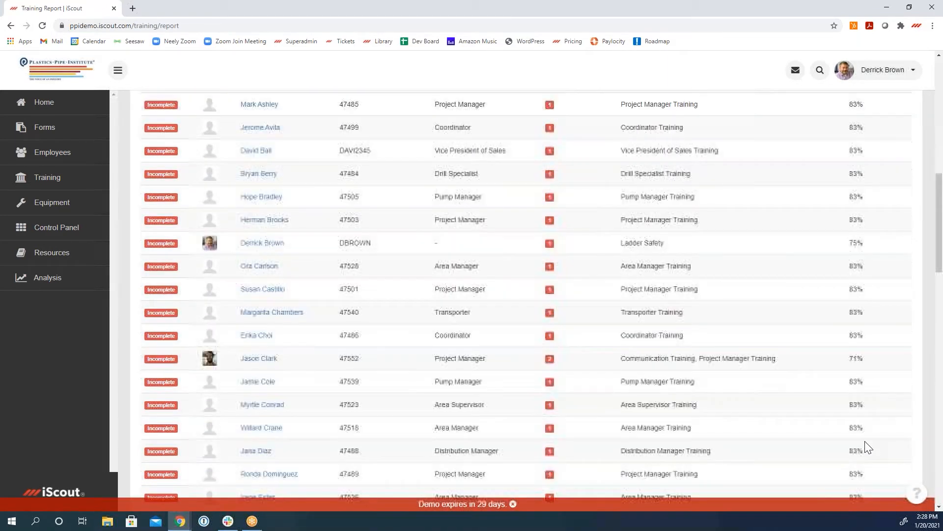
scroll(868, 447, "up", 10)
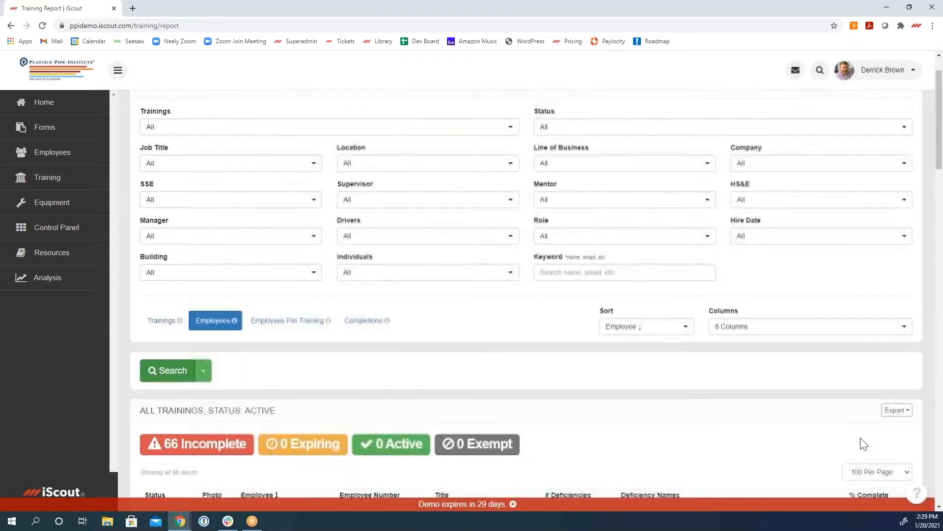
Step: Filter the employee training report to the Houston location and look through the matching employees' deficiencies
left_click(357, 227)
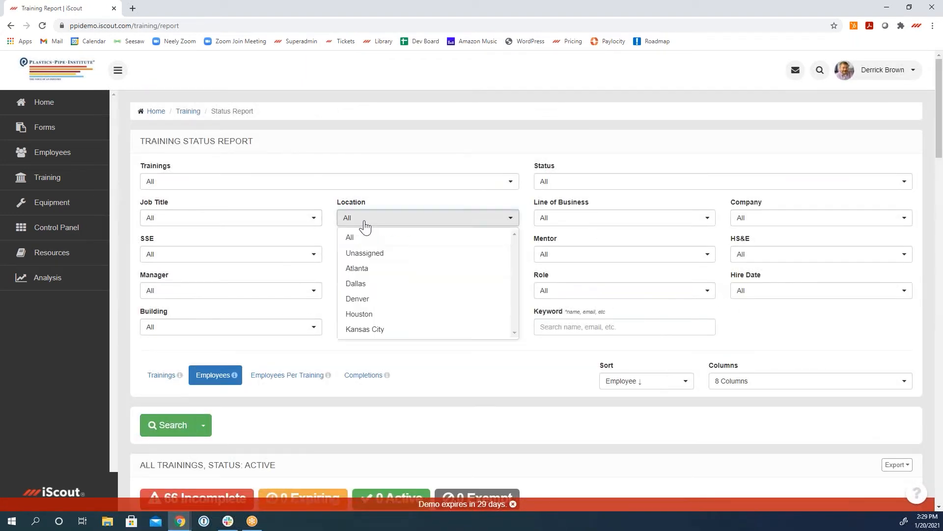
left_click(382, 318)
scroll(423, 425, "down", 7)
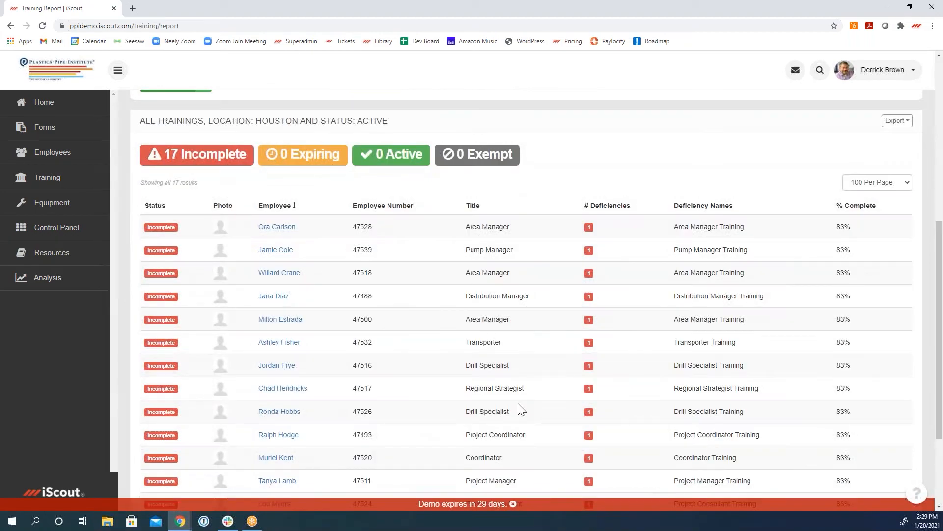
scroll(550, 430, "down", 3)
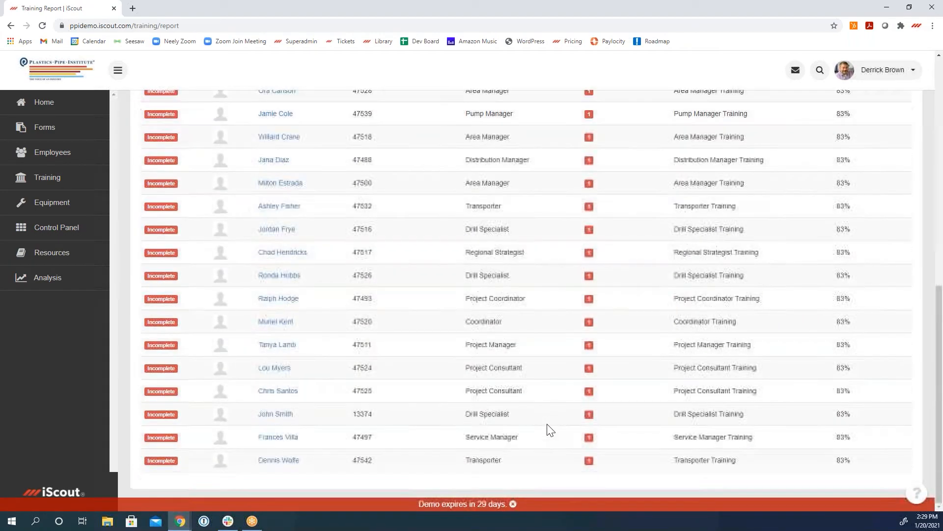
scroll(550, 430, "up", 8)
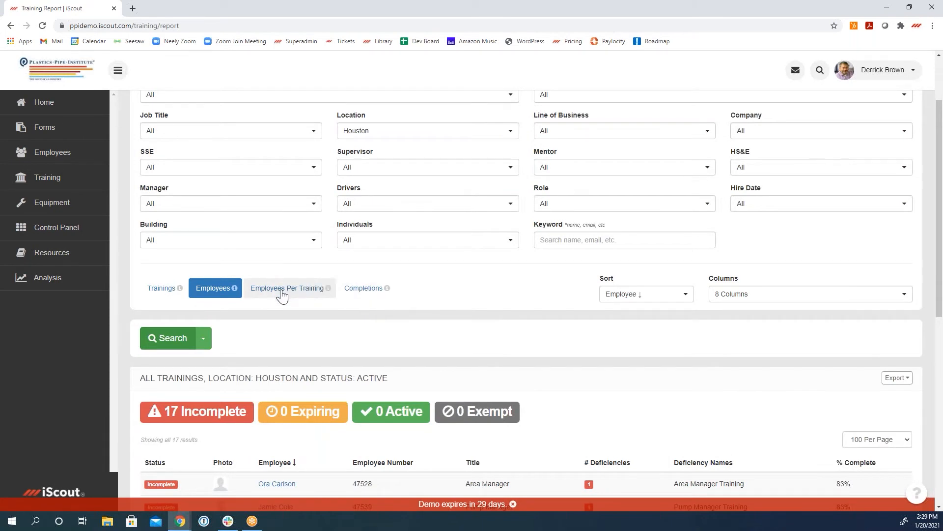
Step: Export the Houston results as a training matrix and open the downloaded spreadsheet in Excel
left_click(203, 338)
left_click(163, 359)
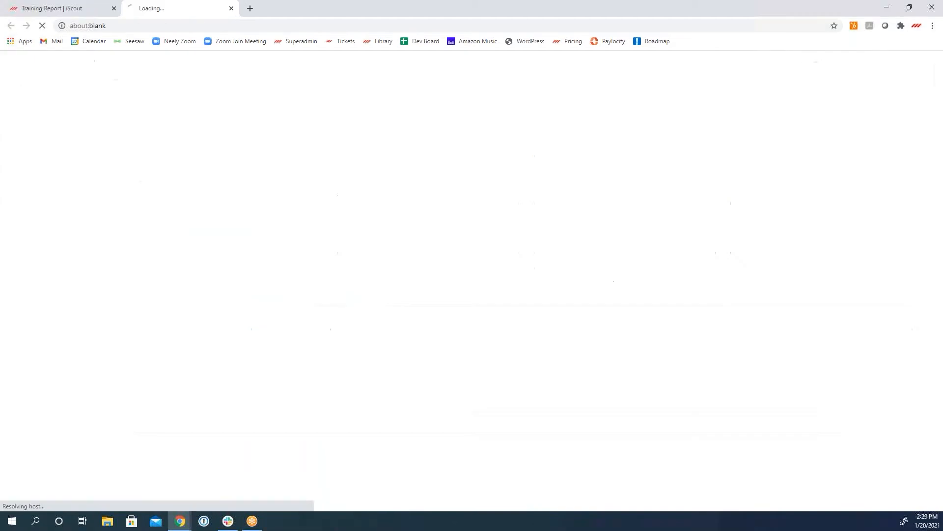
left_click(48, 498)
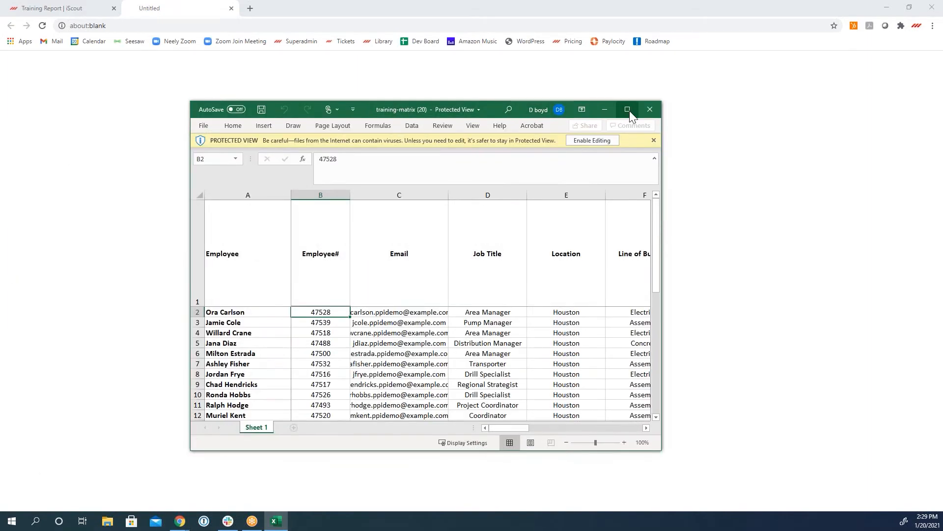
Step: Examine the training matrix's status columns at full window size, close the spreadsheet and return to the iScout report
left_click(629, 110)
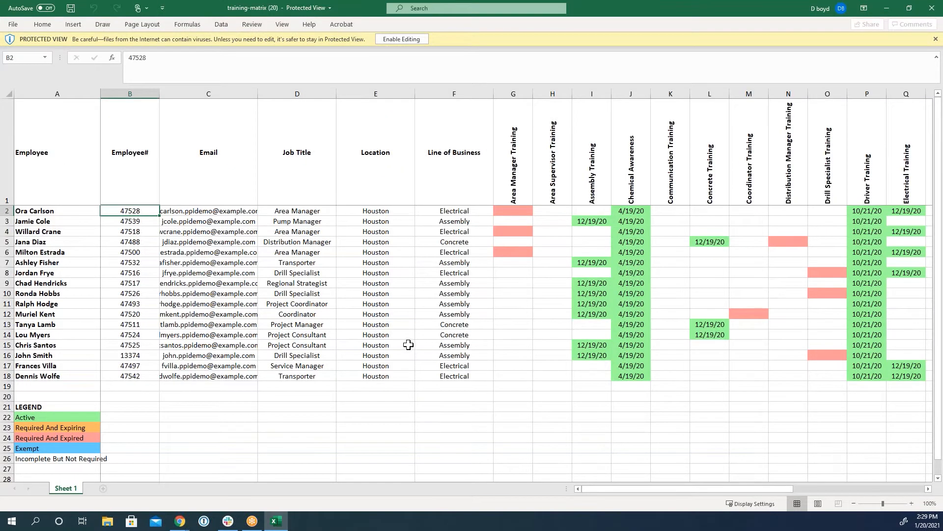
left_click_drag(613, 488, 661, 480)
left_click(932, 8)
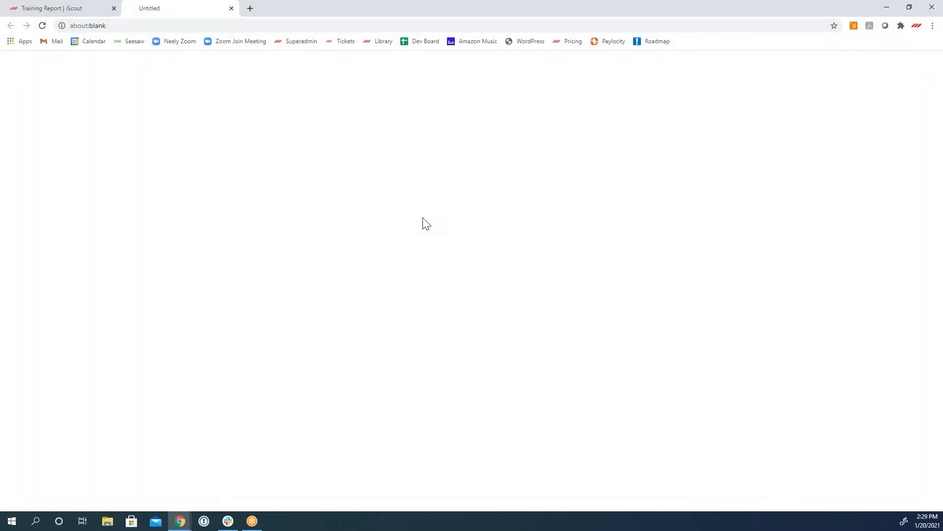
left_click(231, 8)
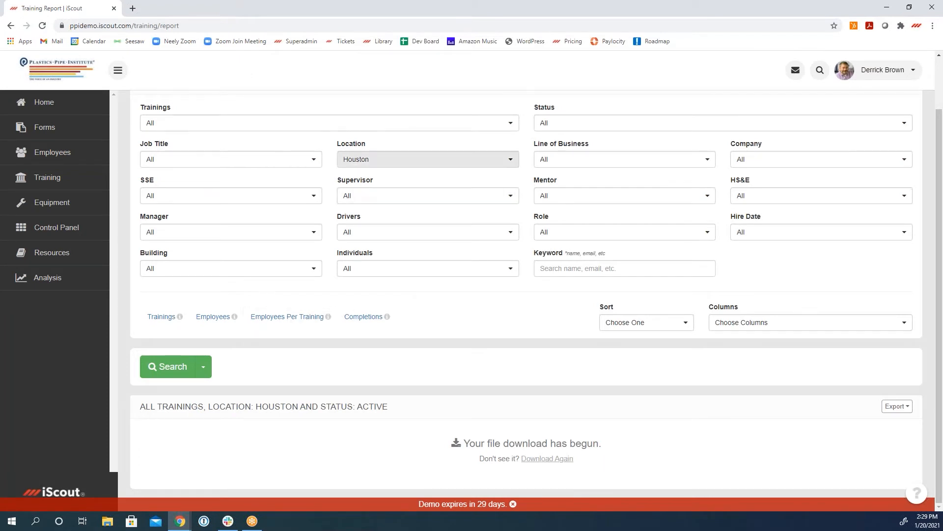
Step: Rerun the Houston training report and narrow its status filter to Expiring and Incomplete
left_click(184, 368)
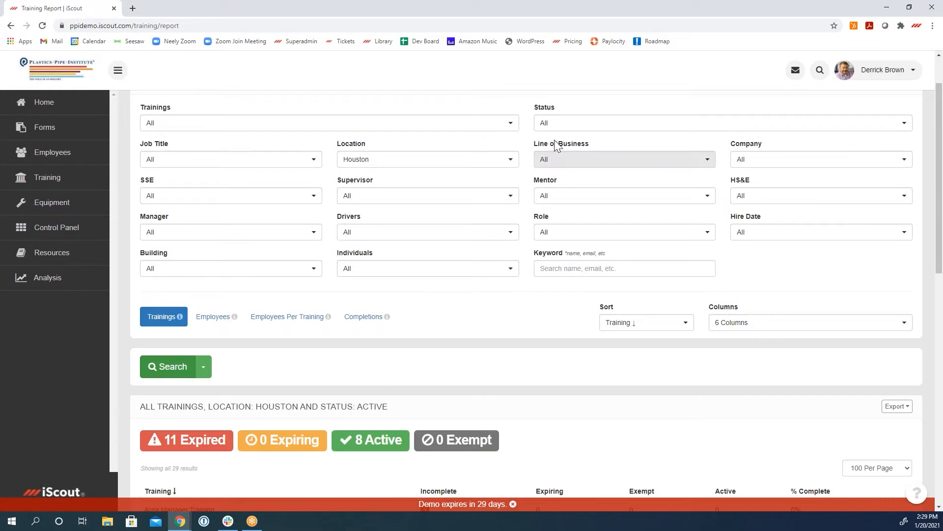
left_click(562, 124)
left_click(585, 189)
left_click(583, 138)
left_click(594, 217)
left_click(167, 370)
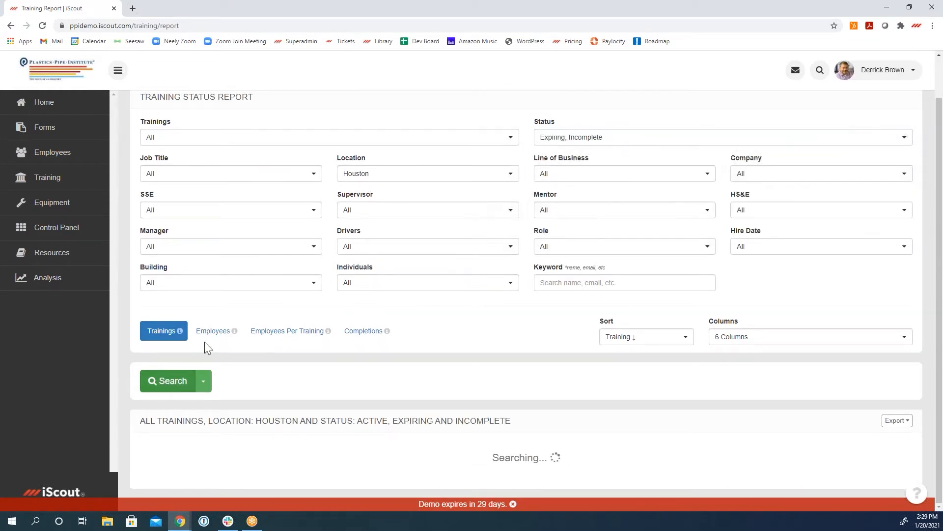
Step: Show the filtered Houston report by employee and examine each employee's deficiency names and completion percentage
left_click(213, 330)
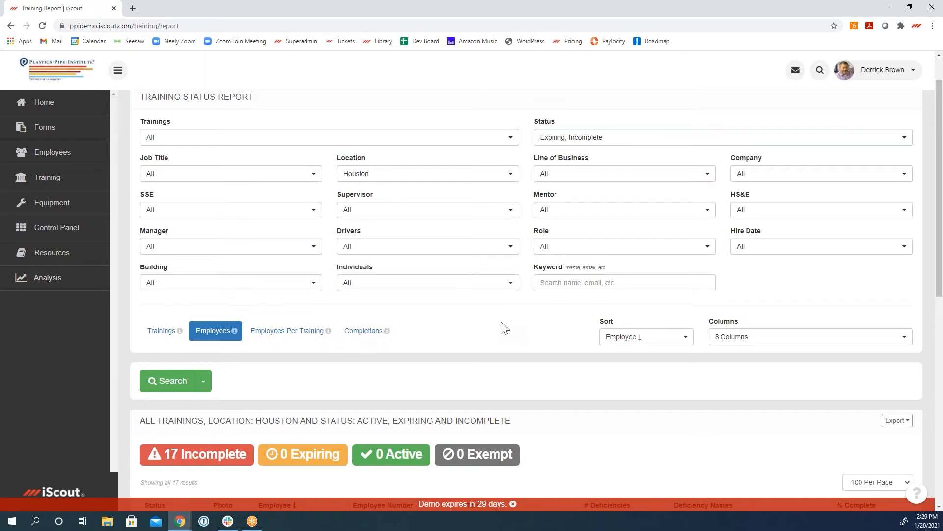
scroll(459, 316, "down", 4)
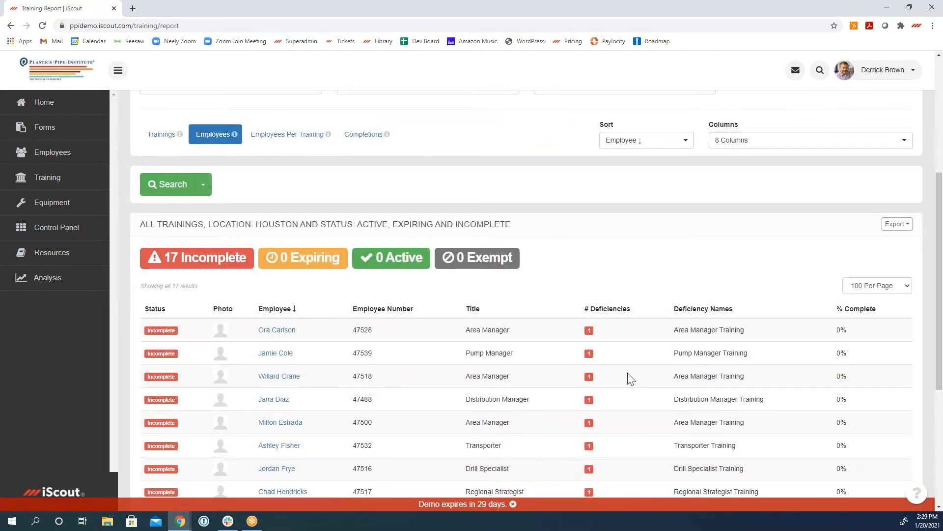
scroll(569, 396, "down", 3)
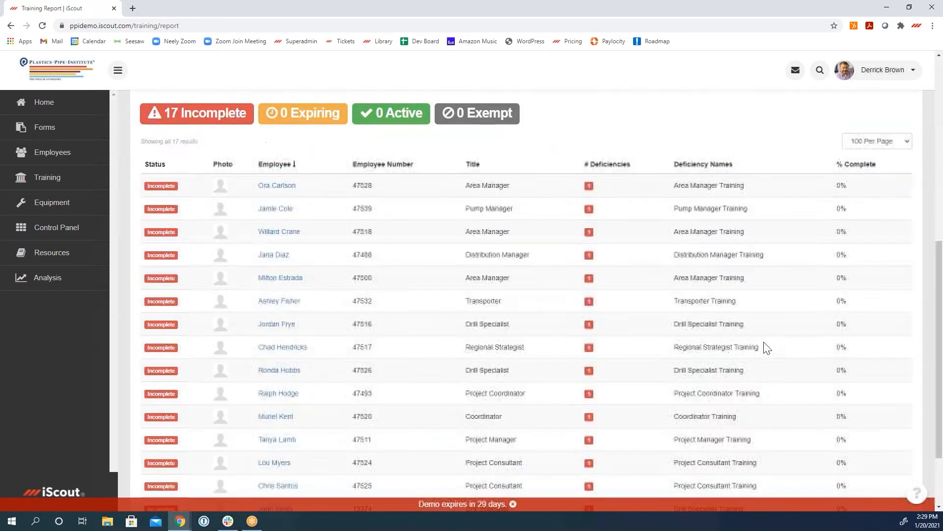
scroll(767, 348, "up", 2)
left_click(898, 177)
left_click(782, 203)
scroll(615, 368, "down", 2)
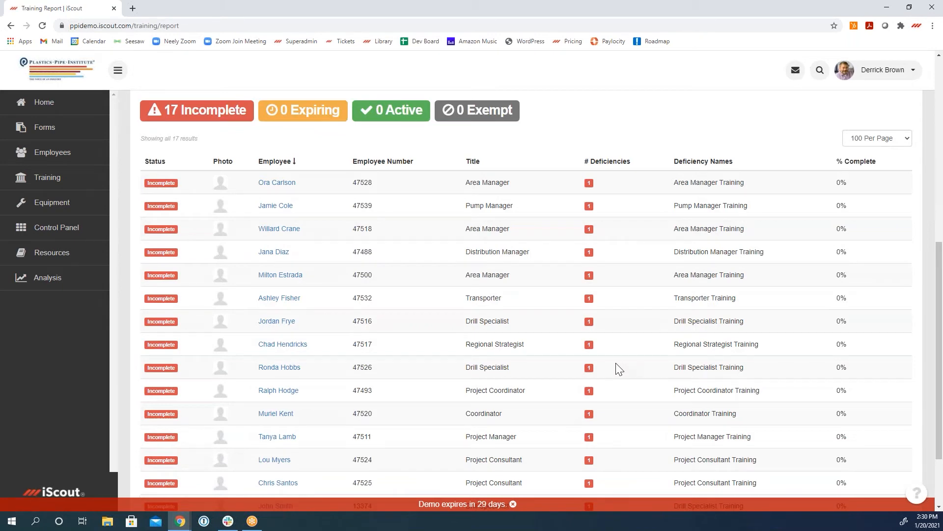
scroll(618, 368, "up", 8)
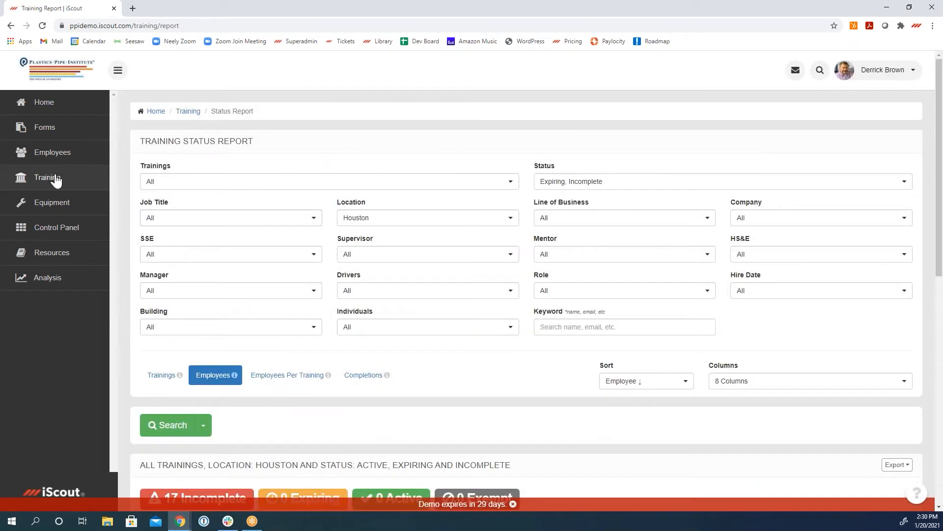
Step: Start a new group training session covering Coordinator Training and Chemical Awareness
left_click(50, 181)
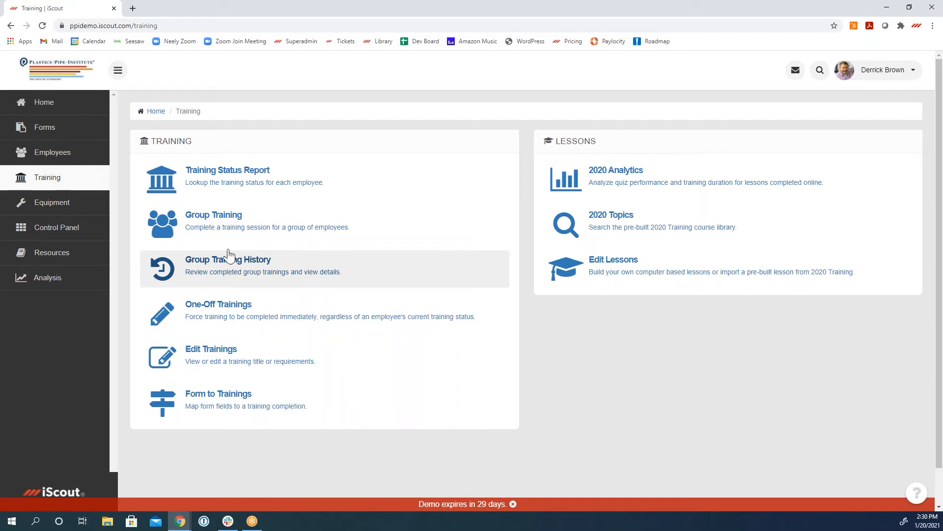
left_click(226, 219)
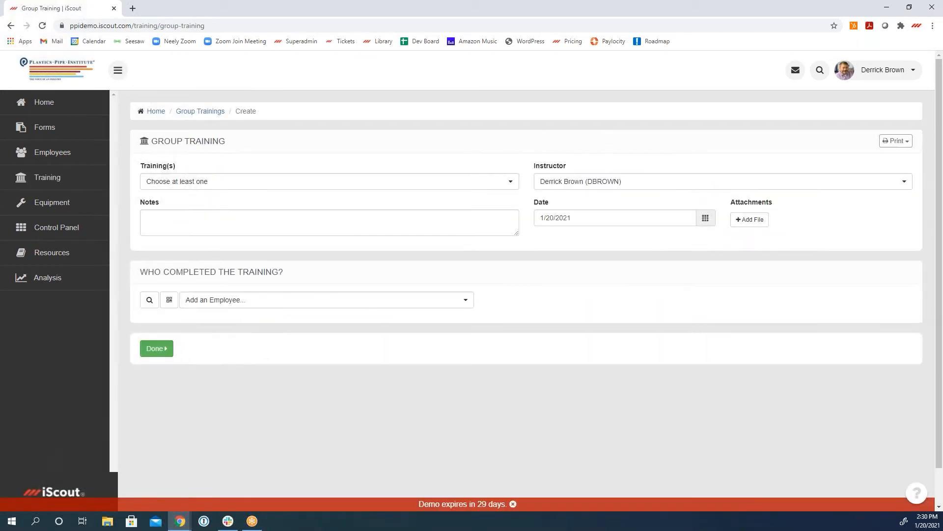
left_click(232, 191)
left_click(225, 316)
left_click(228, 190)
left_click(231, 293)
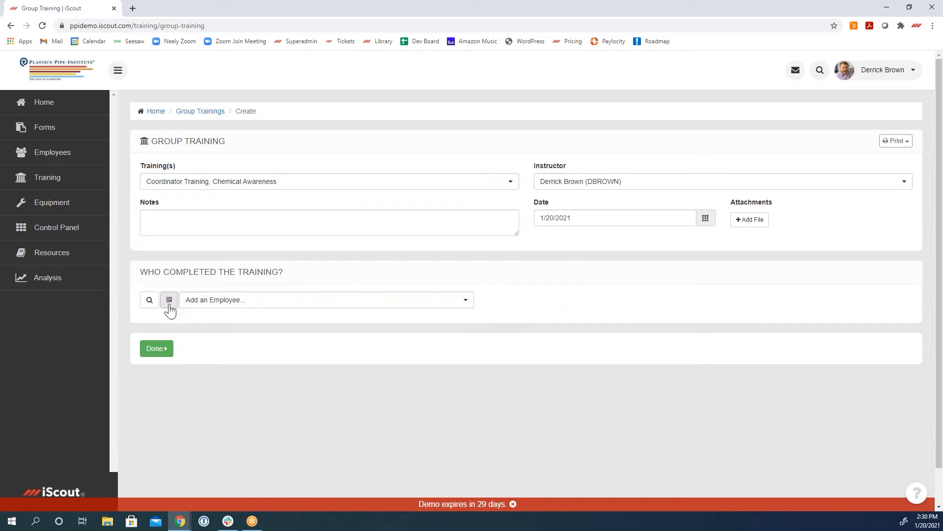
Step: Add all active employees from the Houston location to the group training through the employee search
left_click(150, 301)
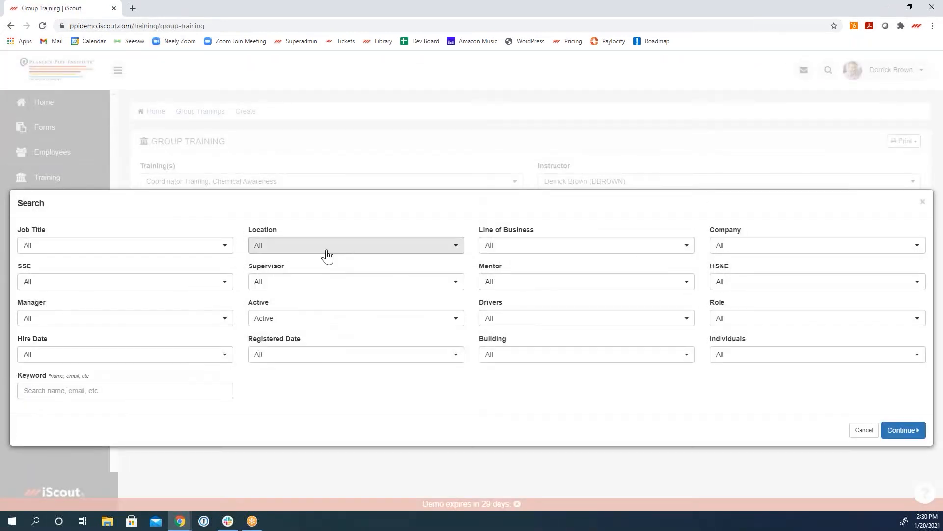
left_click(326, 248)
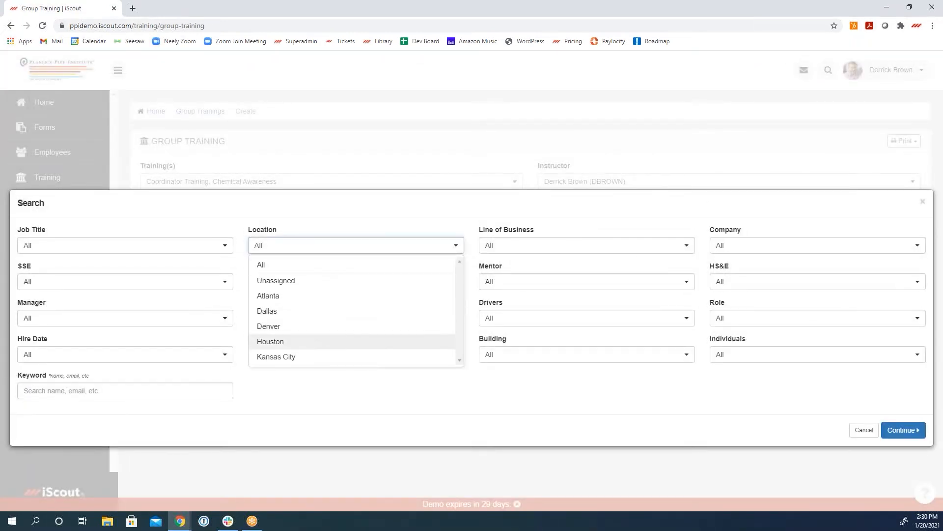
left_click(295, 341)
left_click(888, 438)
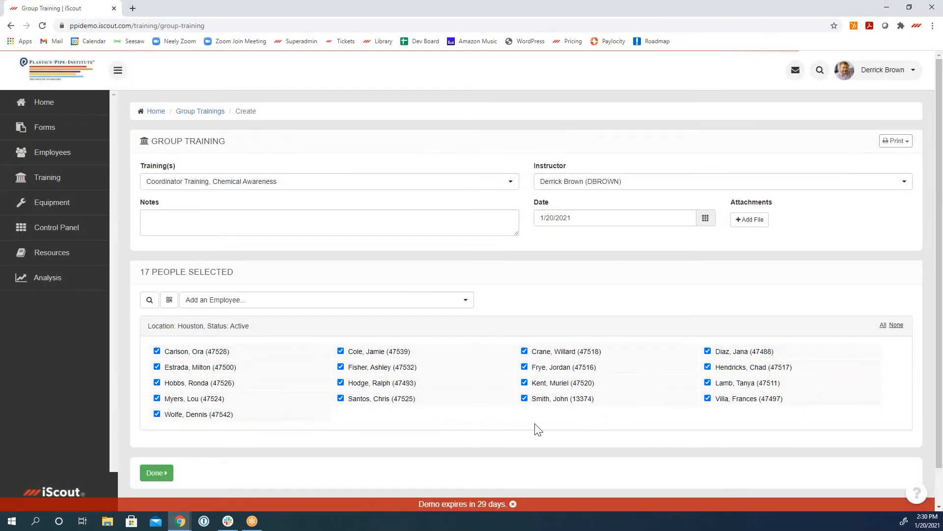
Step: Generate the printable condensed roster for the group training, view the PDF and close it
left_click(895, 141)
left_click(835, 161)
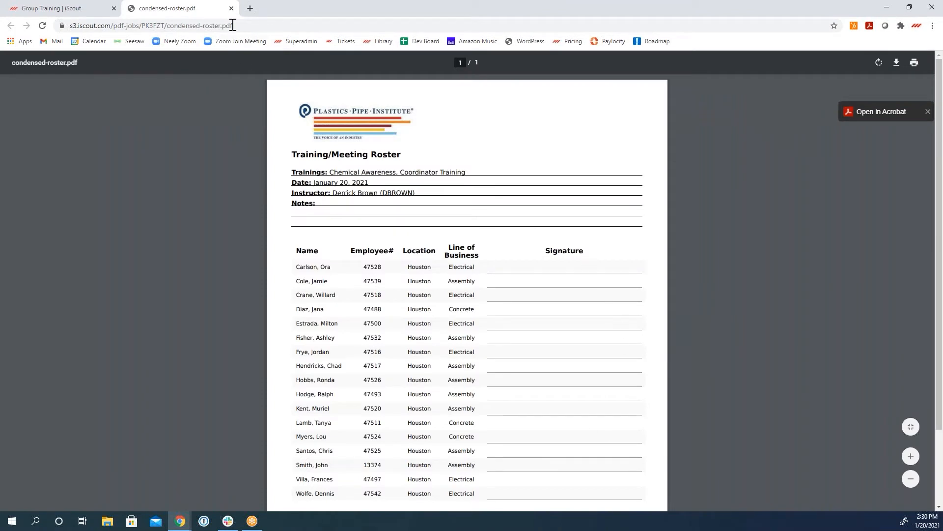
left_click(231, 9)
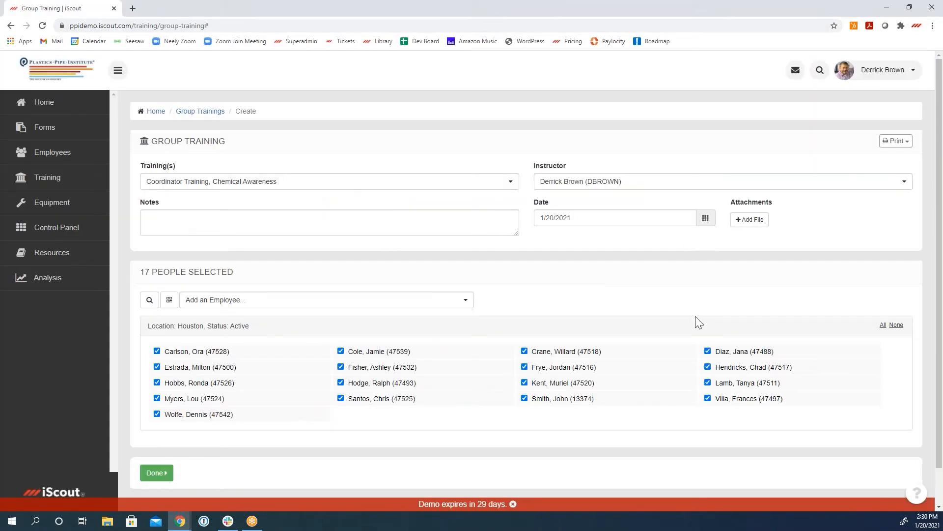
Step: Exclude the first, third and thirteenth listed employees from the group training and enter the note "sdfasdf as"
left_click(565, 355)
left_click(191, 402)
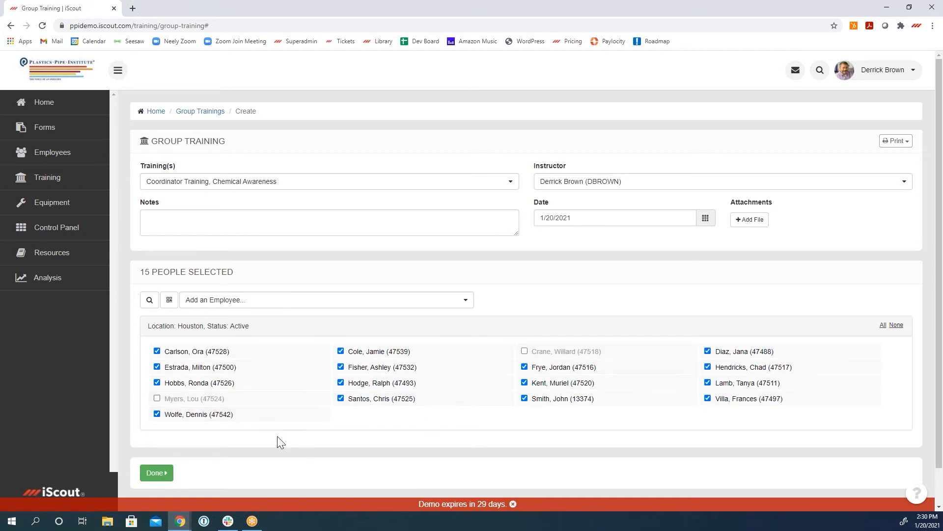
left_click(191, 352)
left_click(293, 227)
type("sdfasdf as")
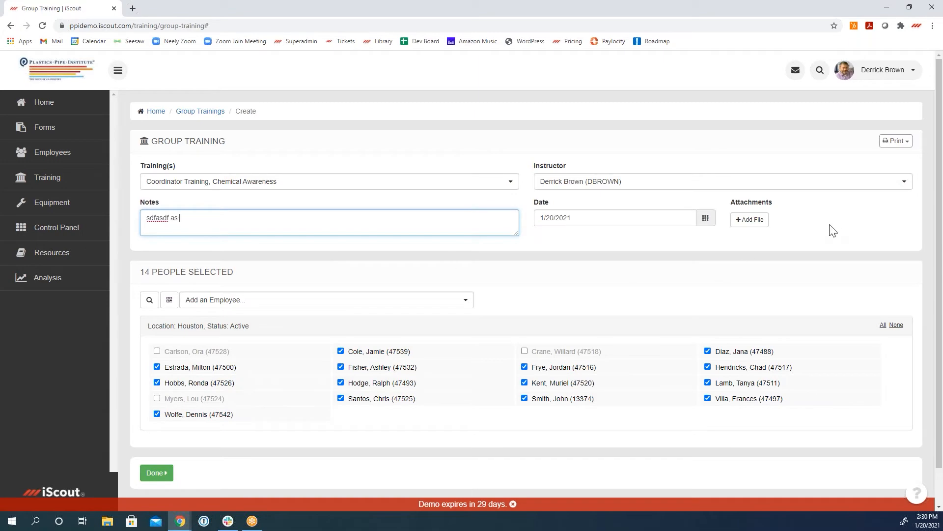
Step: Submit the completed group training for the selected employees and open the list of training types for viewing or editing
left_click(156, 473)
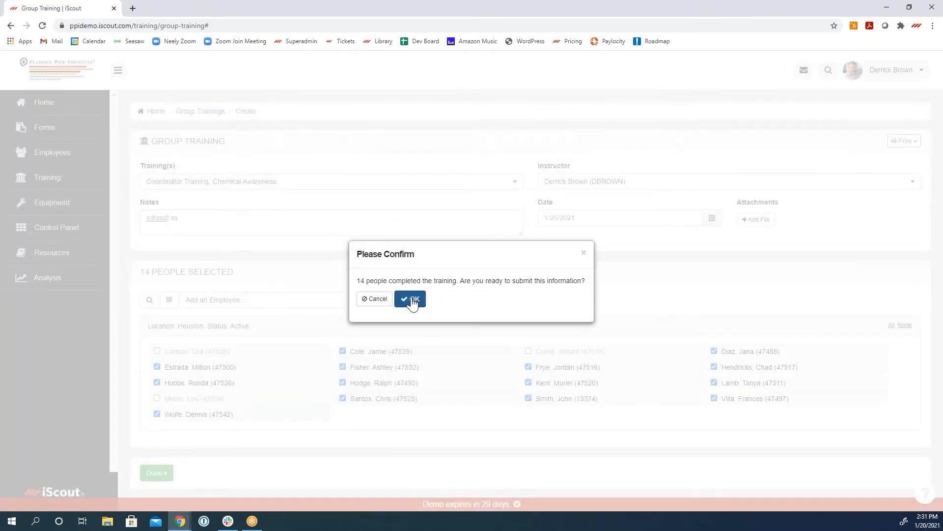
left_click(411, 301)
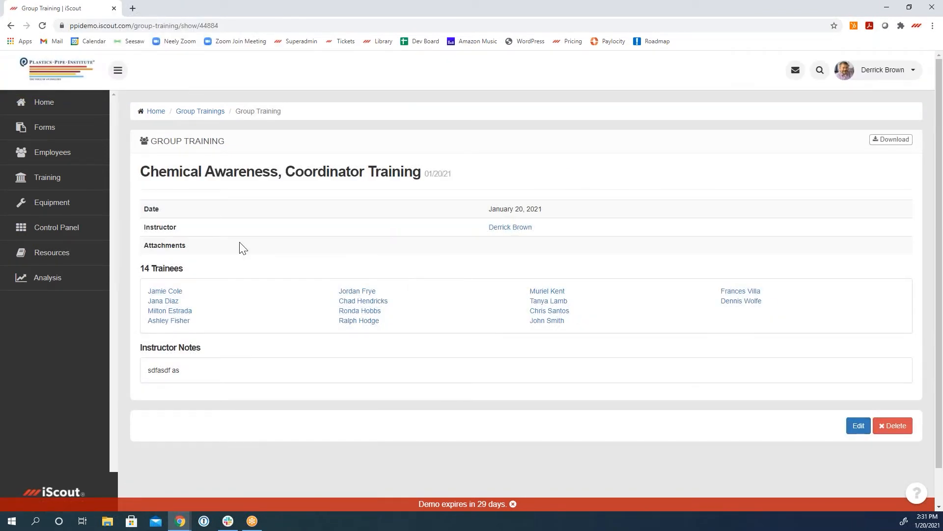
left_click(69, 183)
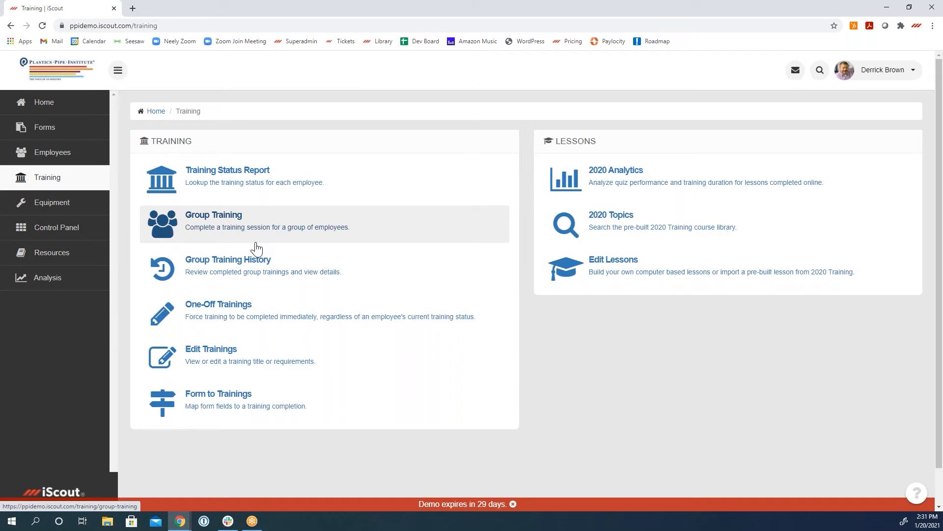
left_click(233, 360)
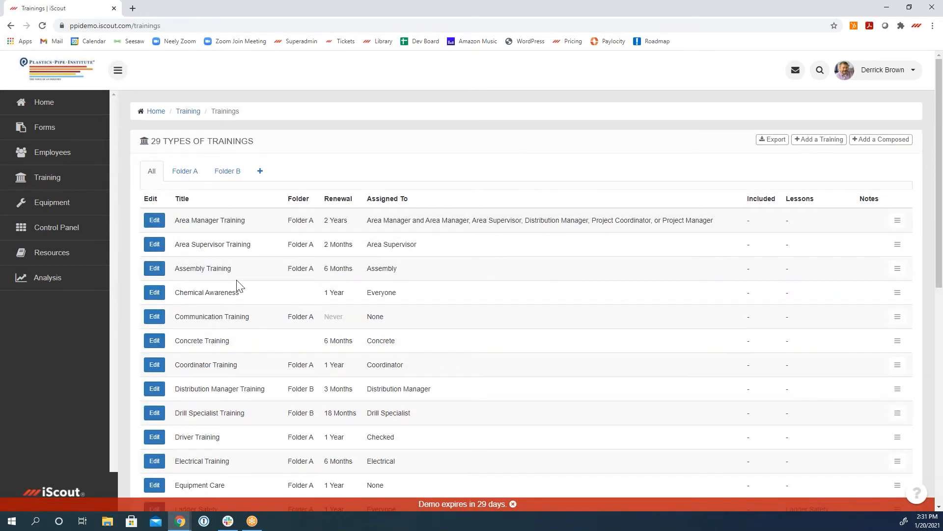
Step: Import the Active Shooter course from the 2020 Training lesson library into the Lesson Builder as a new lesson
left_click(68, 231)
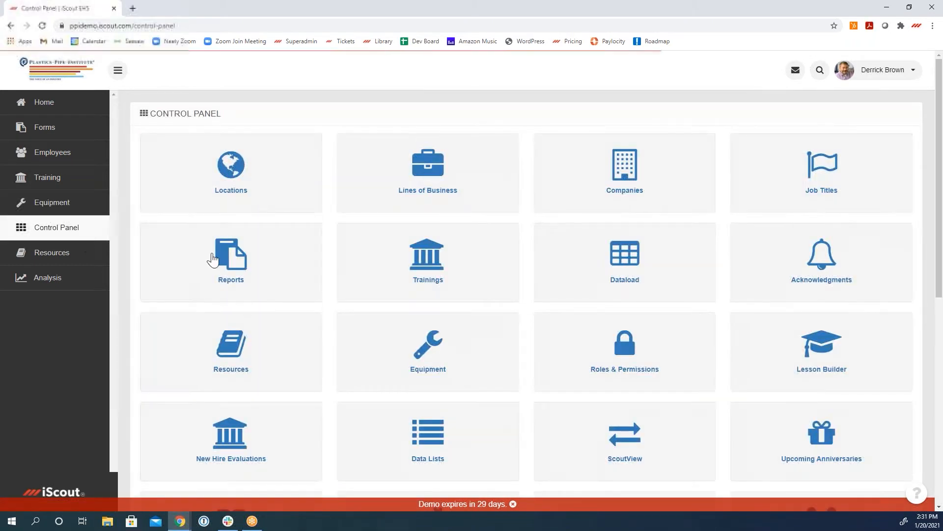
left_click(830, 366)
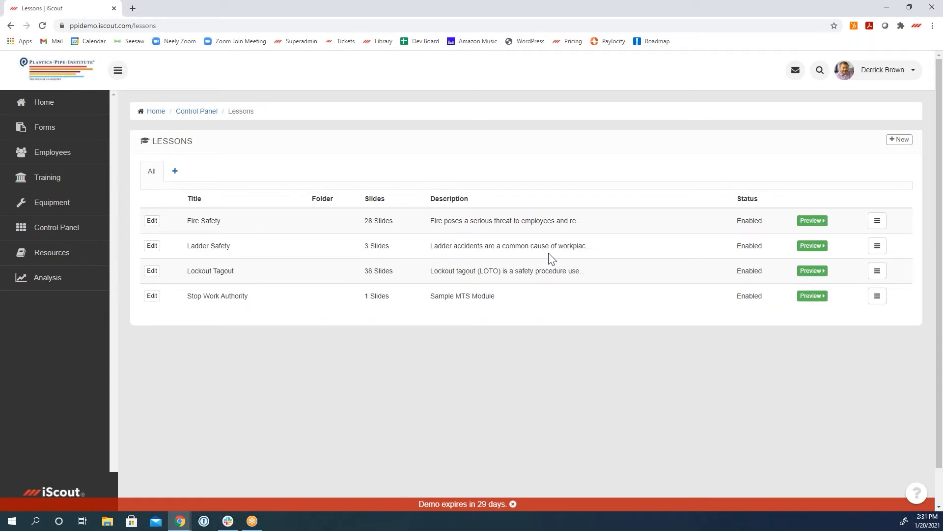
left_click(899, 139)
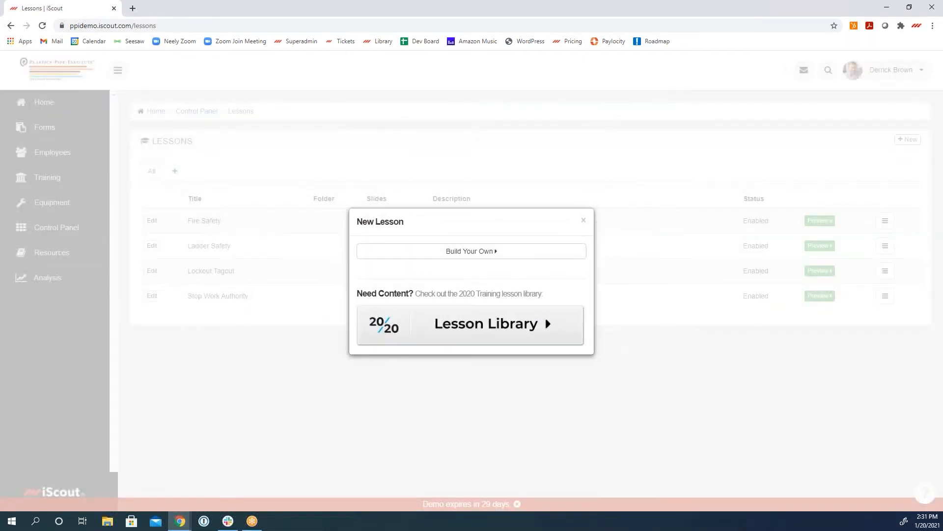
left_click(490, 334)
scroll(482, 373, "down", 5)
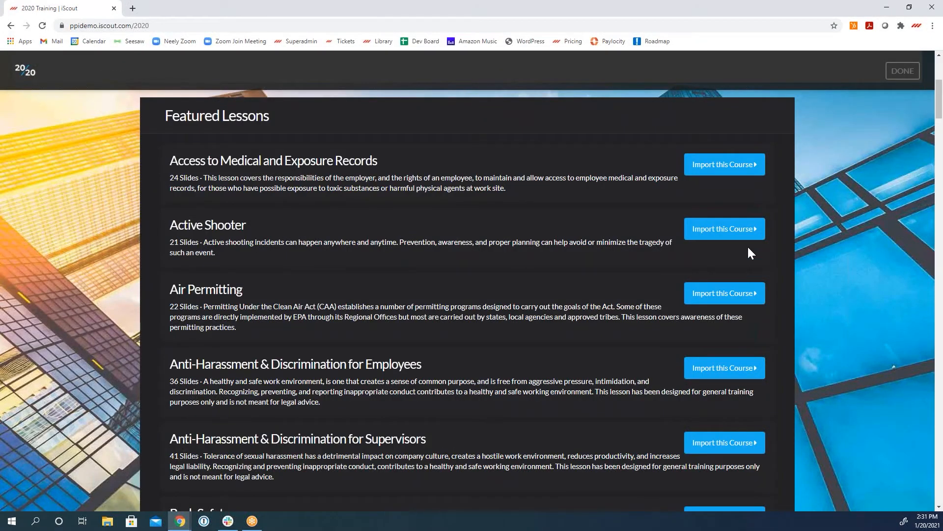
left_click(737, 231)
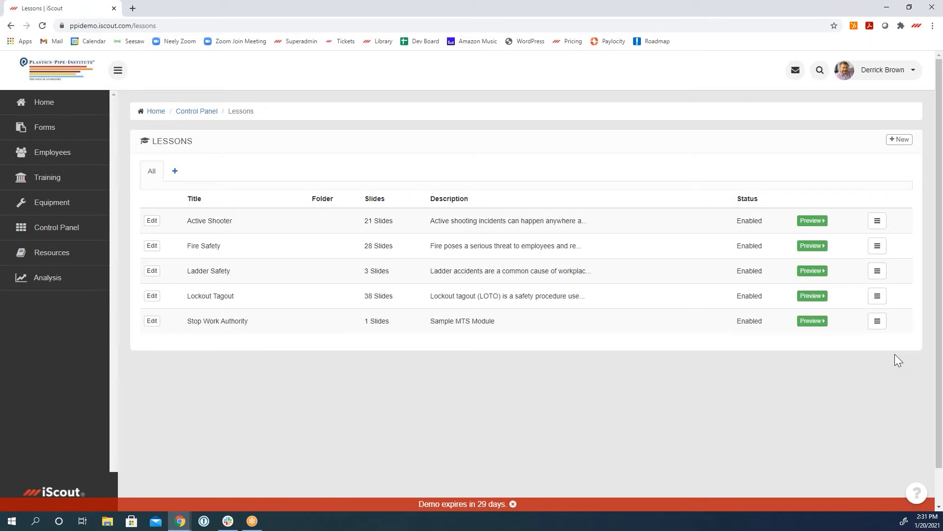
Step: Open the required Ladder Safety training from the open tasks on the home page and begin the lesson
left_click(43, 105)
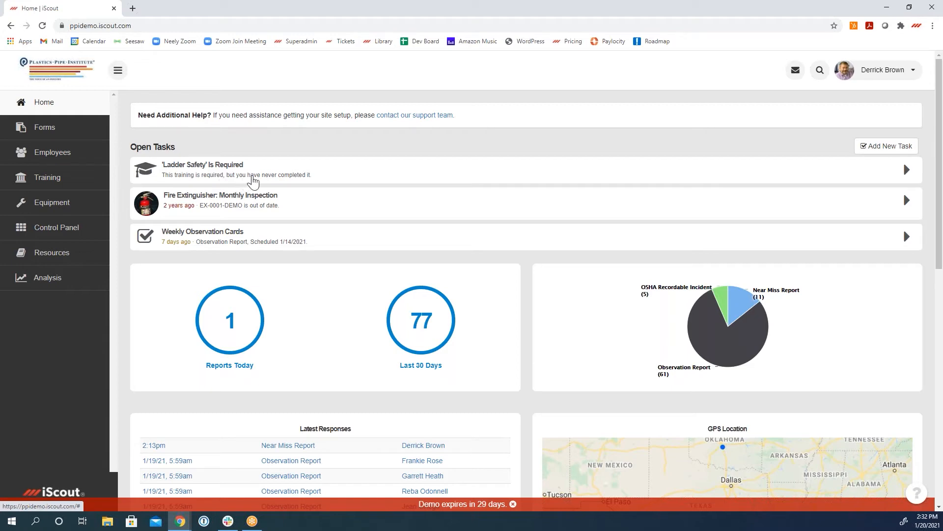
left_click(256, 175)
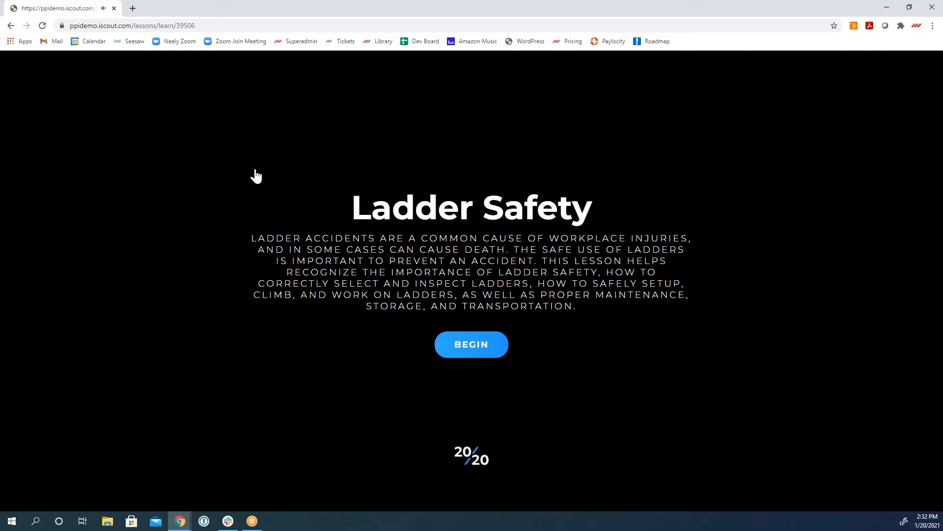
left_click(473, 351)
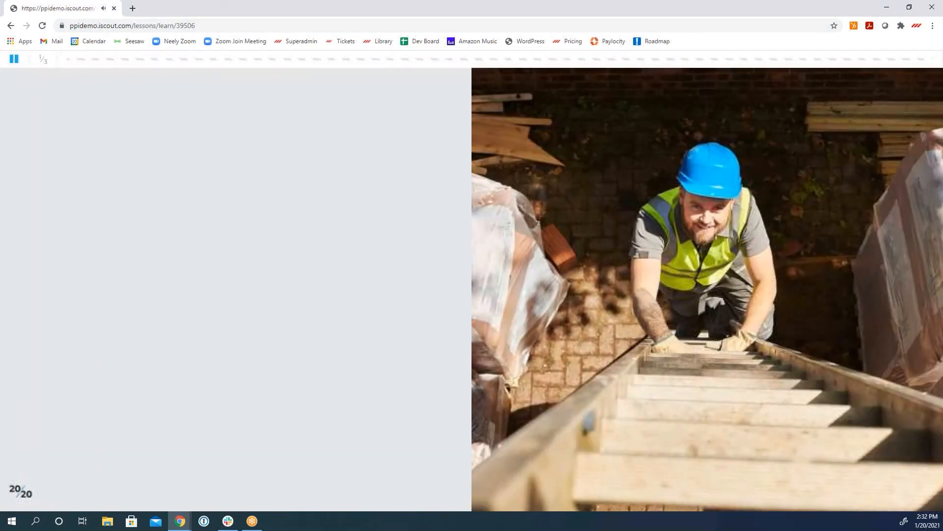
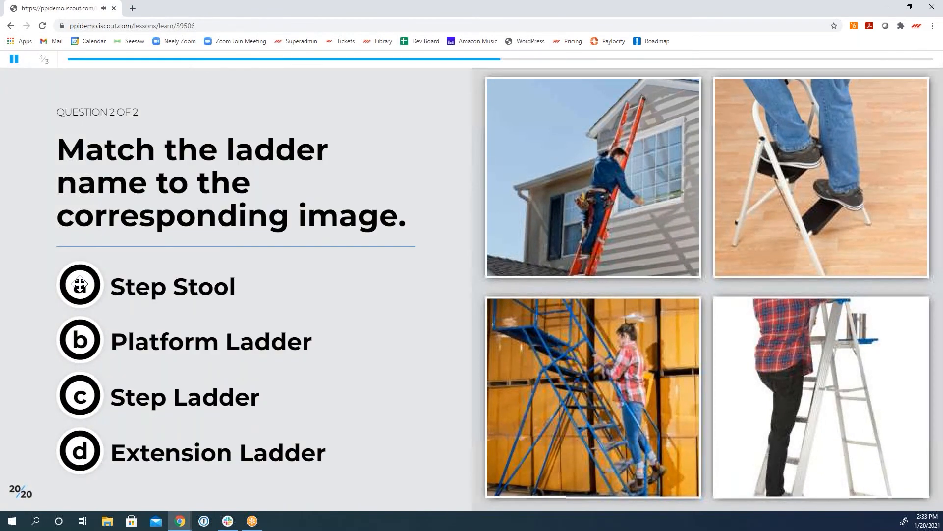
Step: Try to answer the ladder matching question with Step Ladder and Step Stool swapped and Platform and Extension Ladder on their own photos
left_click_drag(75, 399, 836, 170)
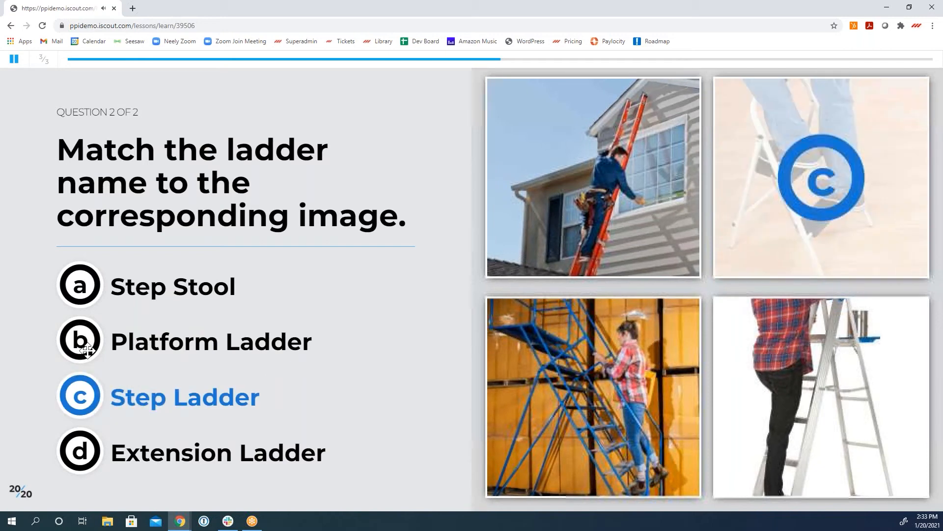
left_click_drag(79, 339, 580, 393)
left_click_drag(63, 455, 590, 202)
left_click_drag(86, 284, 874, 357)
left_click(99, 480)
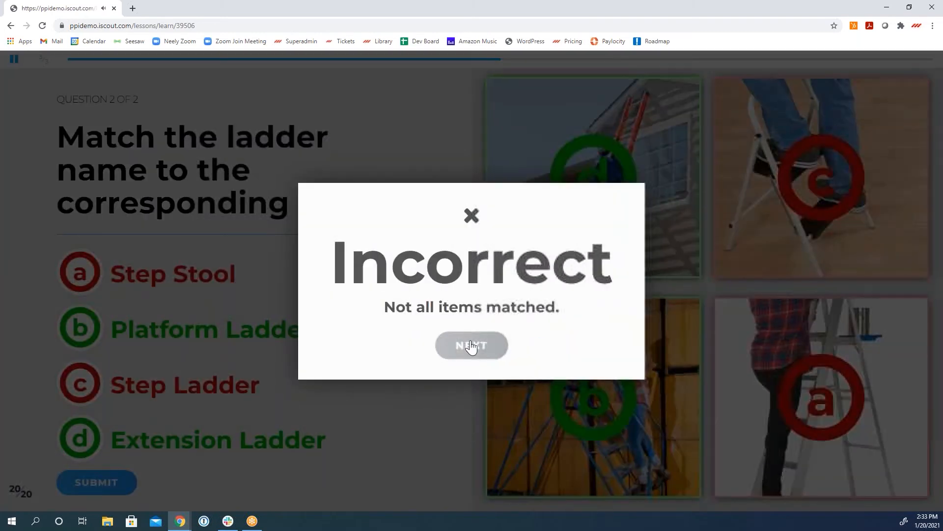
left_click(471, 345)
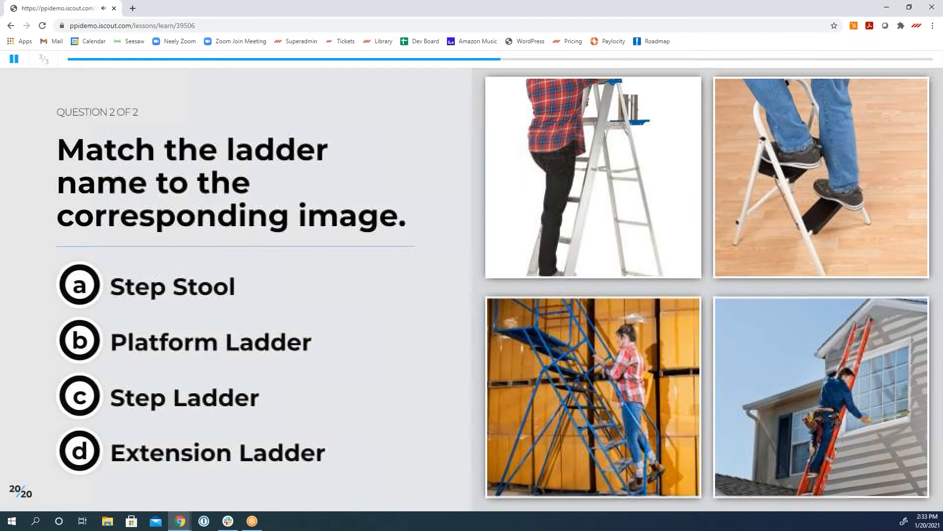
Step: Match all four ladder names to their correct photos, submit the answer and exit the completed Ladder Safety lesson
left_click_drag(80, 285, 741, 194)
left_click_drag(80, 395, 551, 190)
left_click_drag(261, 354, 541, 373)
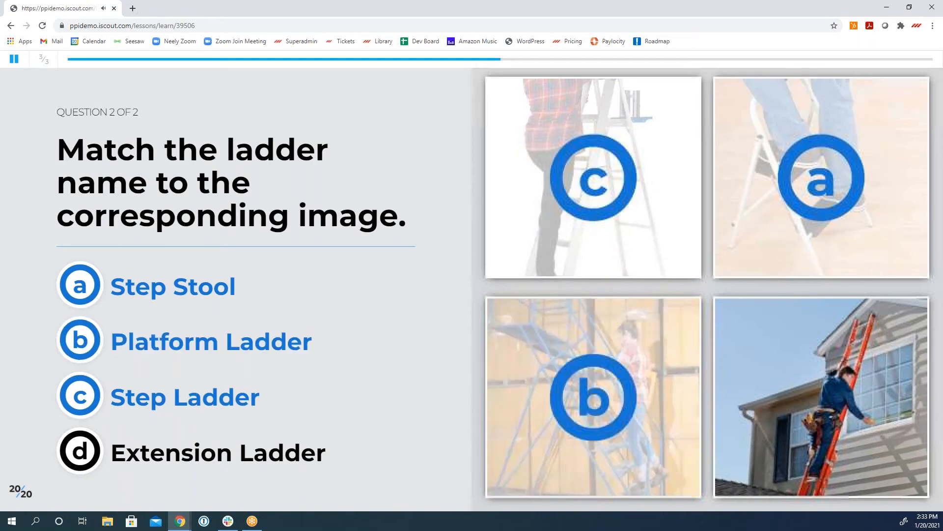
left_click_drag(79, 449, 836, 413)
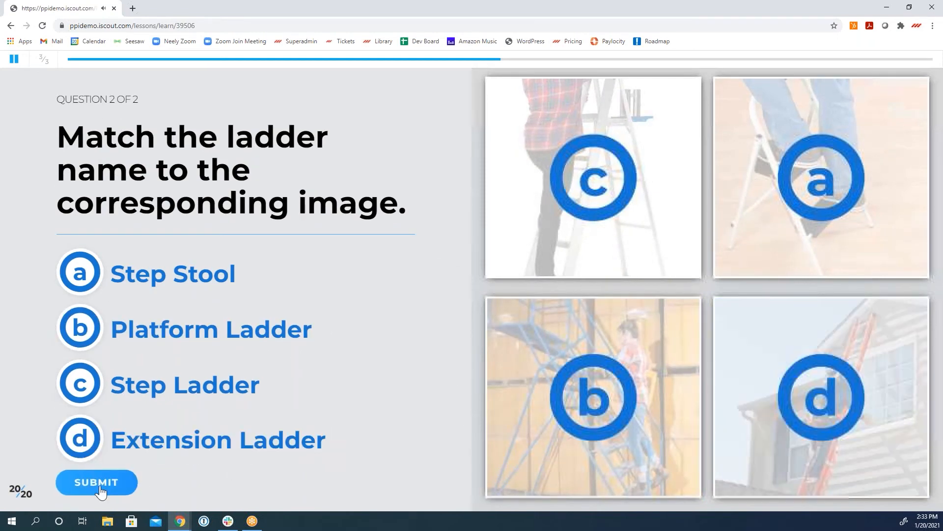
left_click(96, 482)
left_click(479, 349)
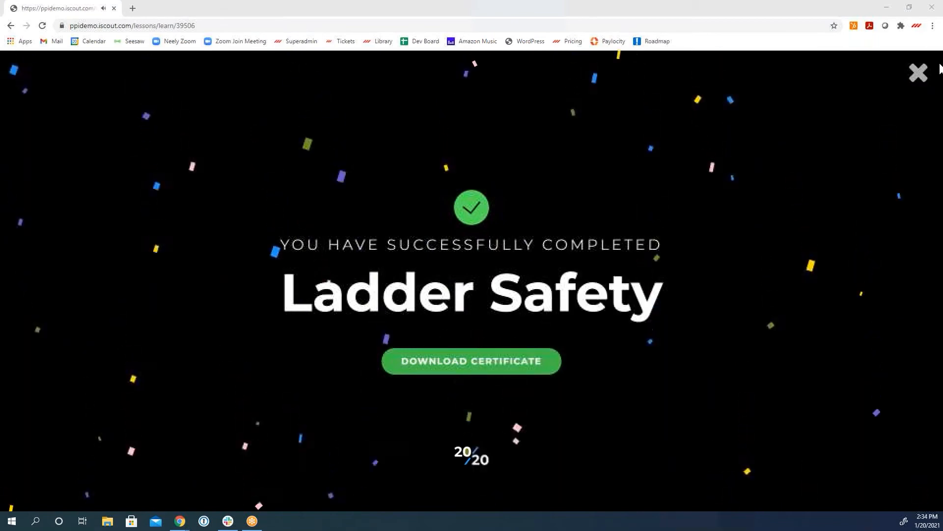
left_click(919, 76)
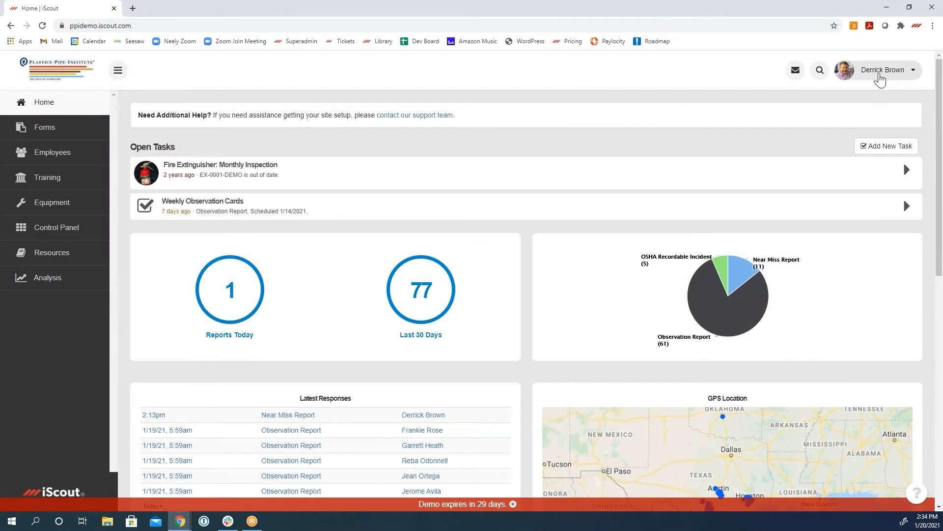
Step: Open the signed-in employee's own profile and show the full list of their trainings
left_click(879, 79)
left_click(877, 87)
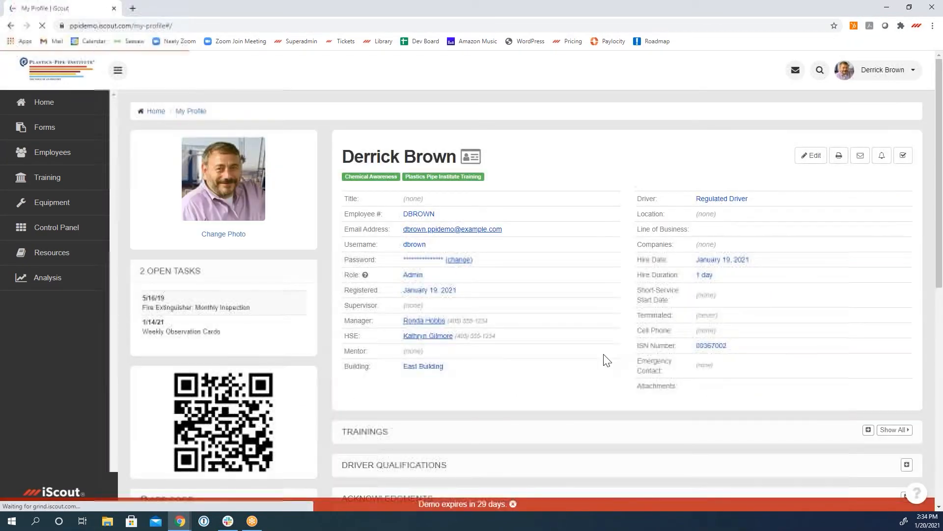
scroll(580, 379, "down", 3)
left_click(894, 282)
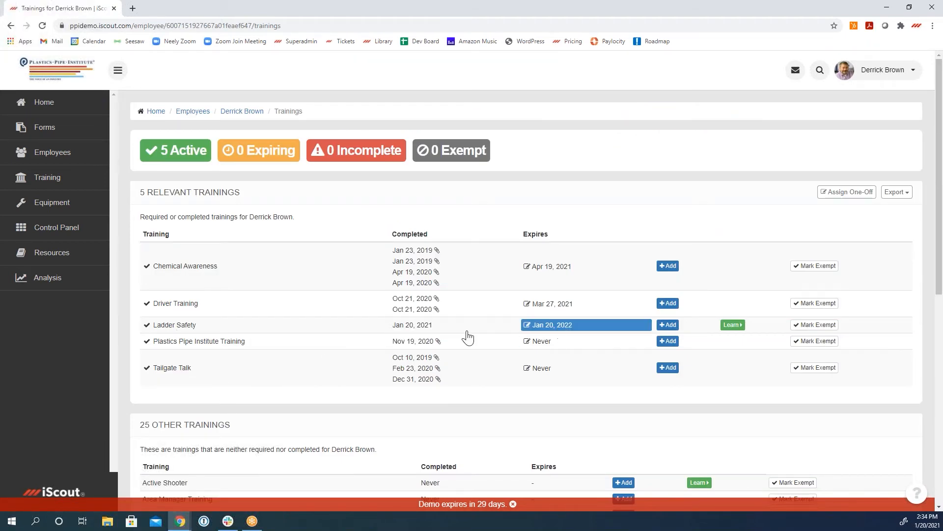
Step: View the lesson transcript from the January 20, 2021 Ladder Safety completion record, then close the transcript and the record
left_click(417, 326)
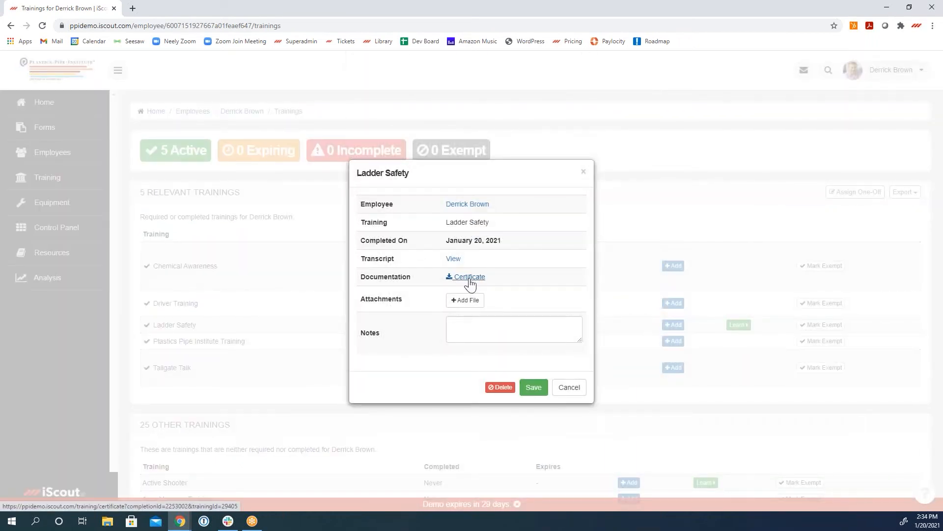
left_click(453, 259)
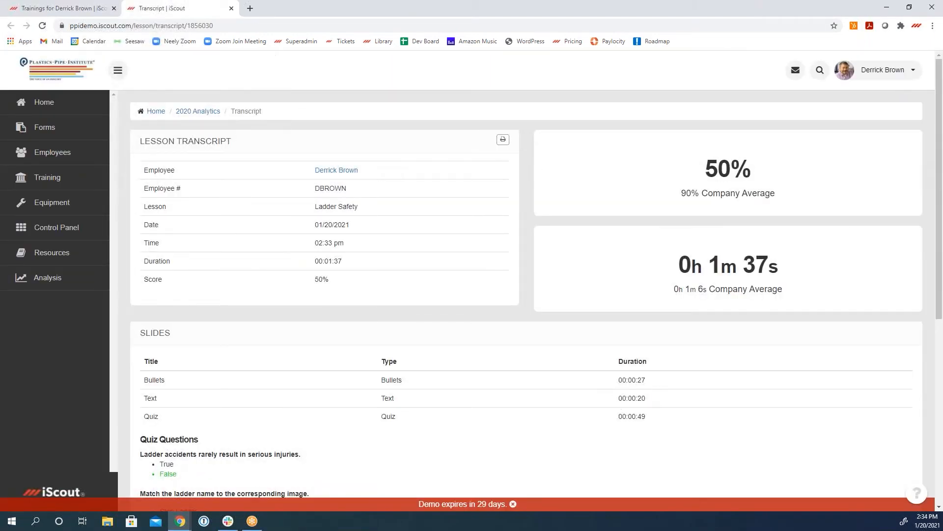
left_click(231, 8)
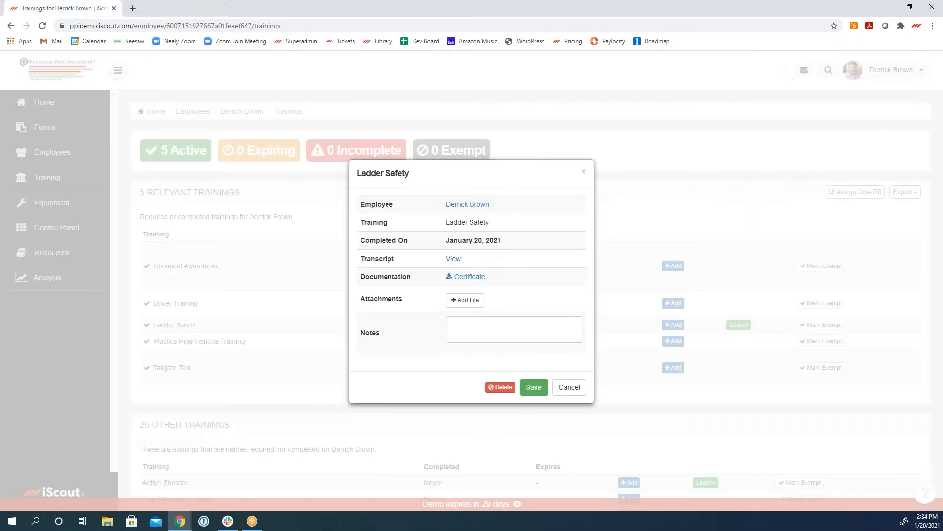
left_click(584, 173)
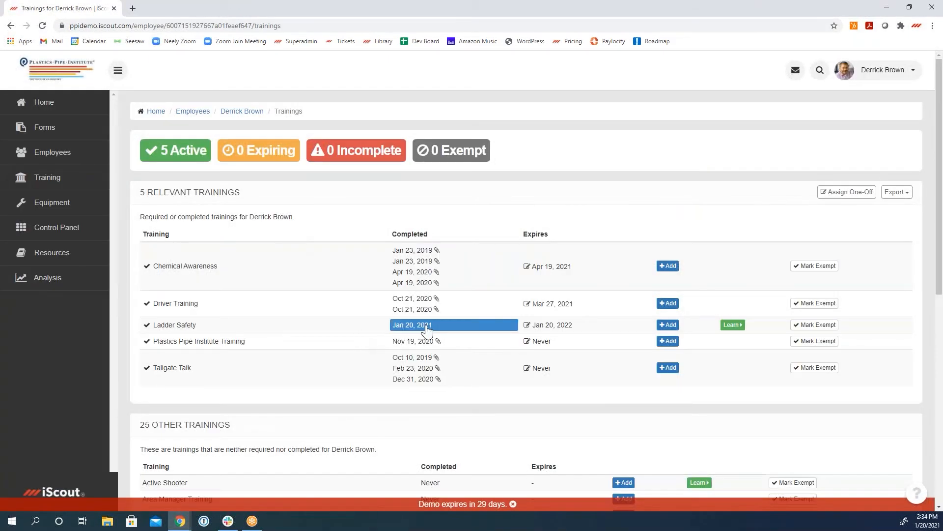
Step: Open the Ladder Safety lesson for editing from the Control Panel's lessons and display its slides as thumbnails
left_click(59, 233)
left_click(818, 355)
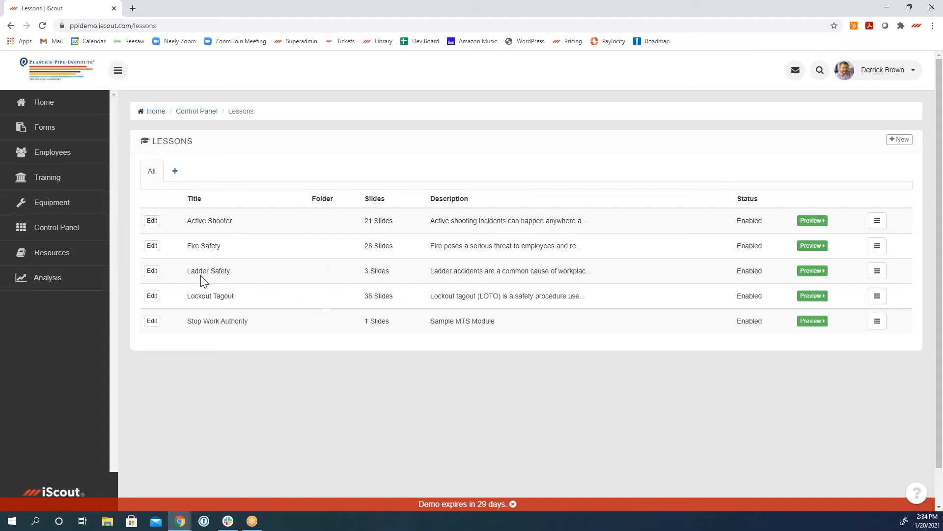
left_click(149, 273)
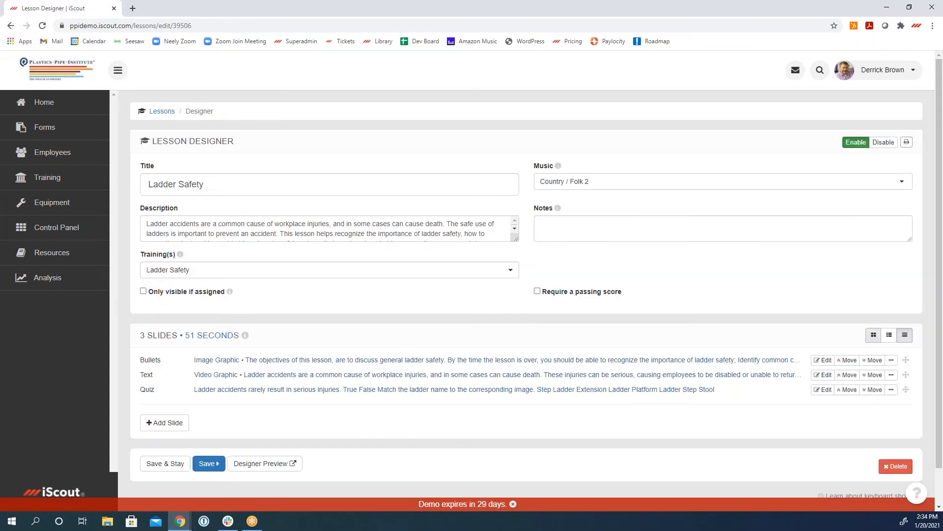
left_click(873, 336)
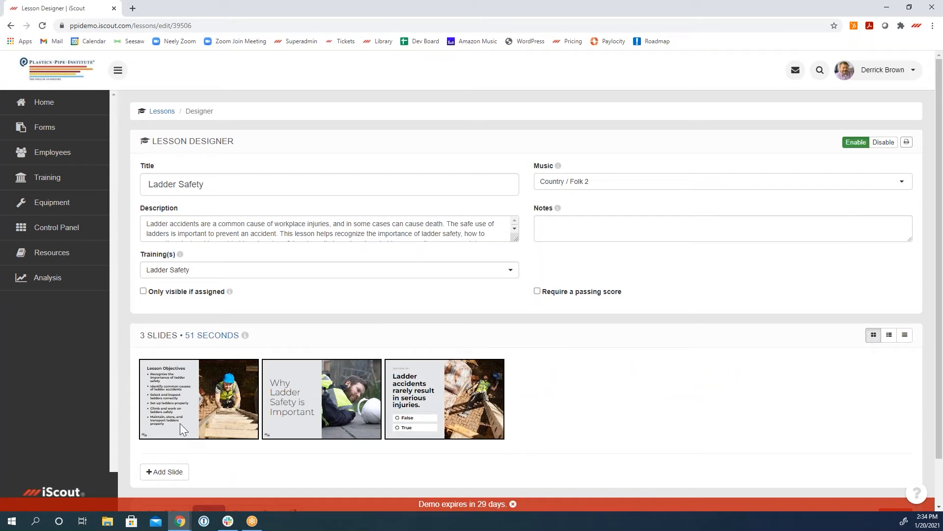
Step: Replace the first bullet of the Lesson Objectives slide with "Here at PPI, this is a new bullet" and view the slide's graphic settings
mouse_move(173, 370)
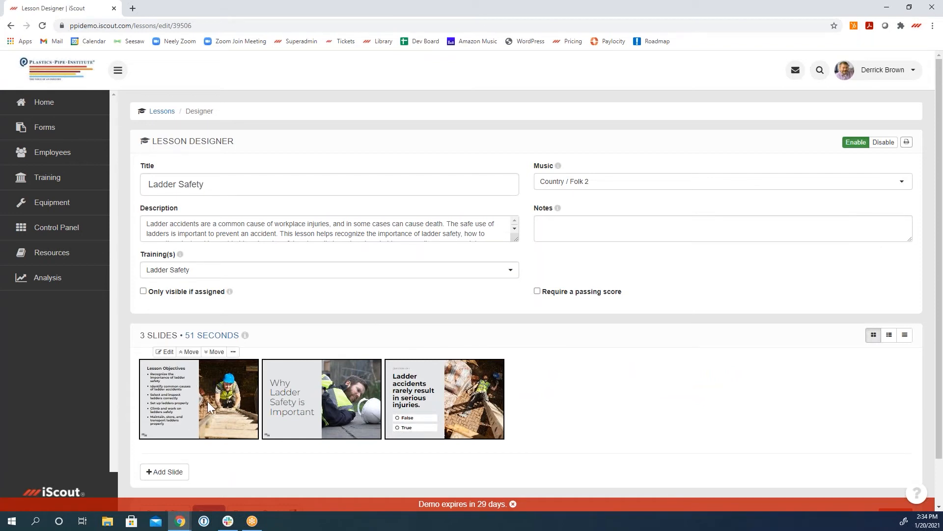
left_click(173, 377)
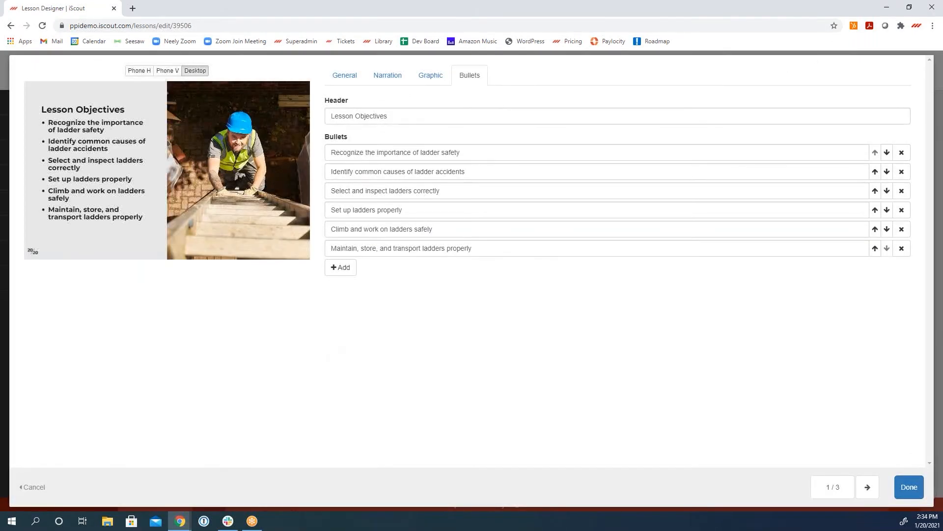
triple_click(387, 153)
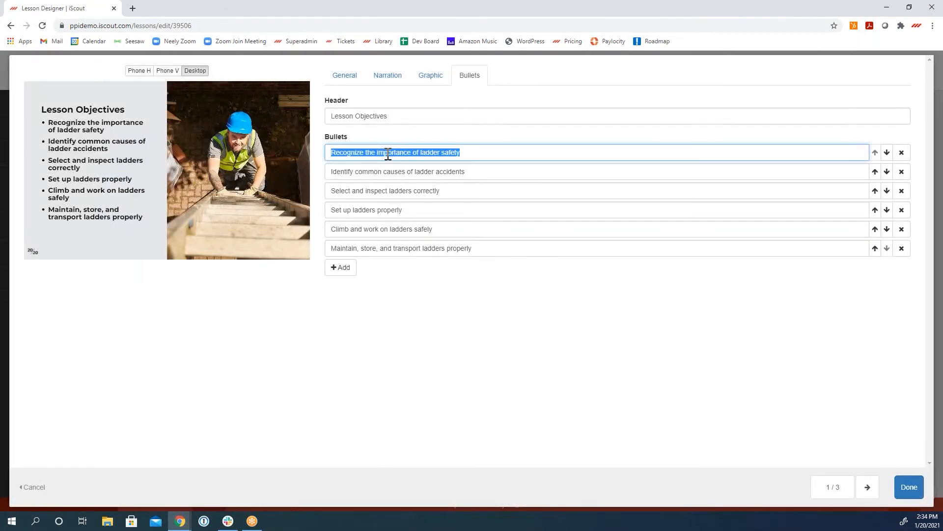
type("Here at PPI, this is a new bullet")
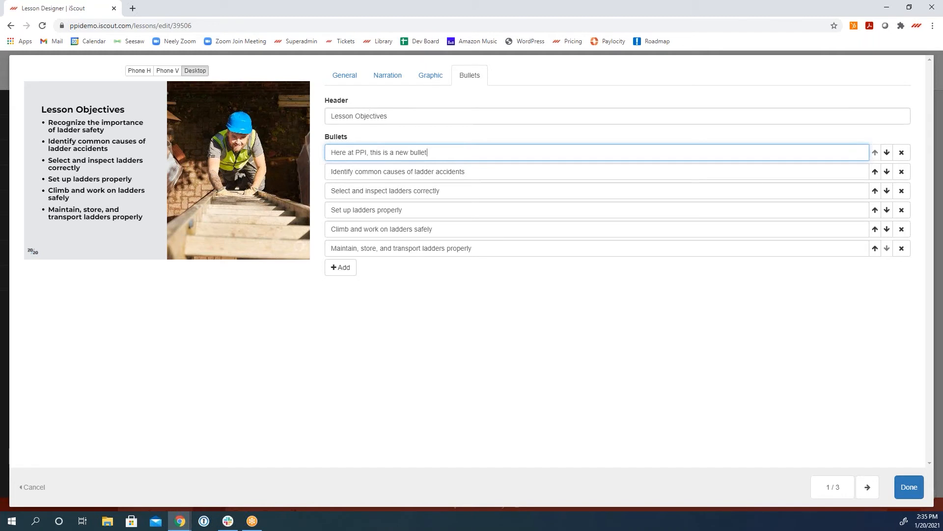
left_click(434, 82)
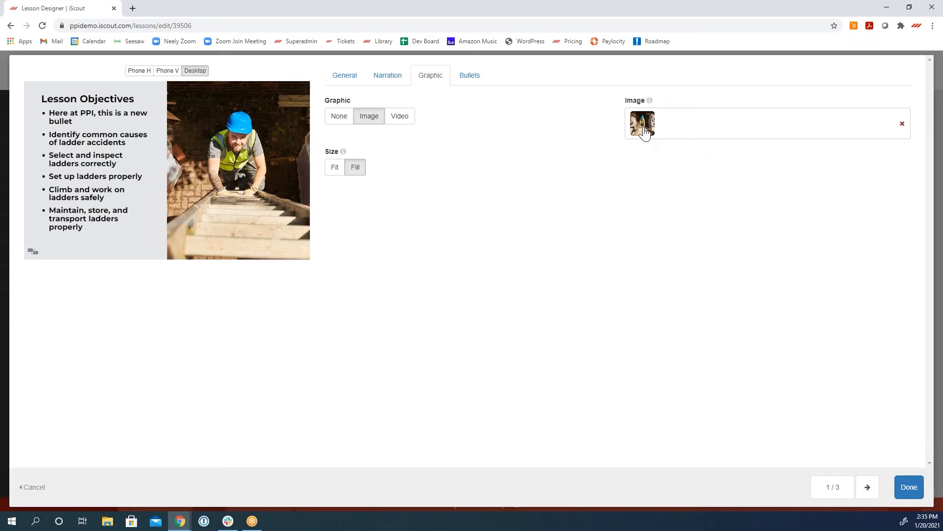
Step: Insert "Here at plastics pipe insititute, this is a big deal. So, sit back and listen up." as a separate opening paragraph of the slide's narration
left_click(388, 75)
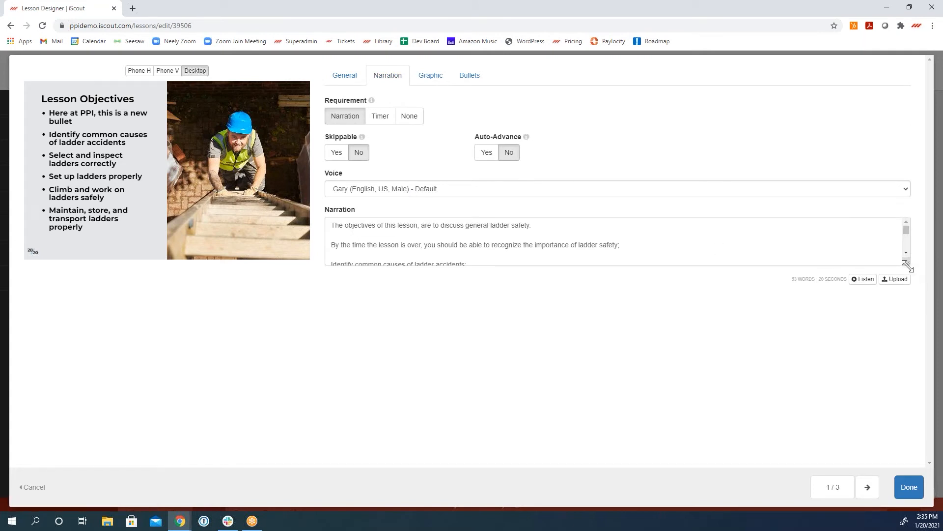
left_click_drag(907, 266, 915, 349)
left_click(331, 228)
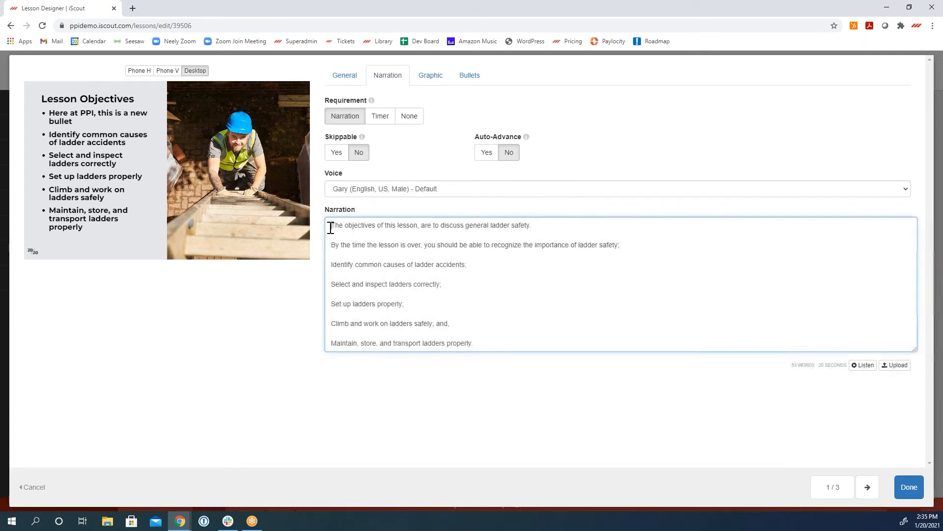
type("Here at plas")
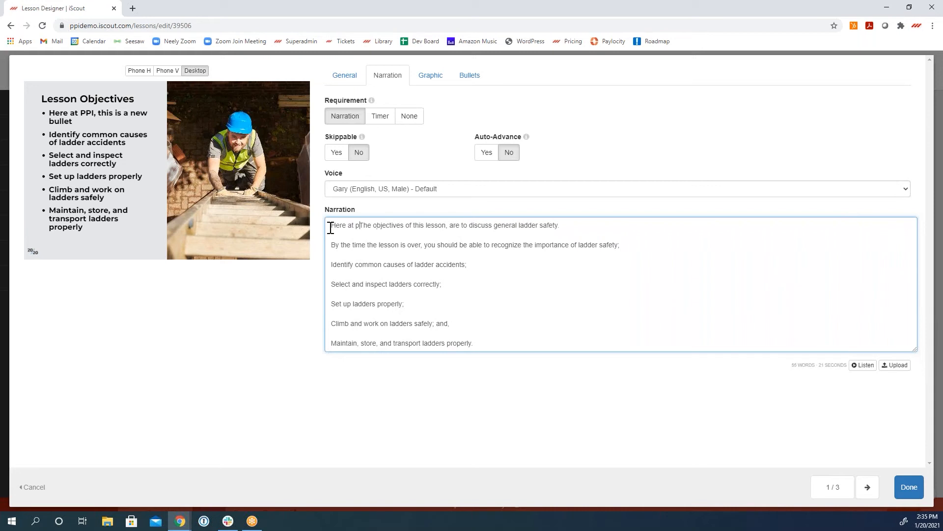
type("tics pipe")
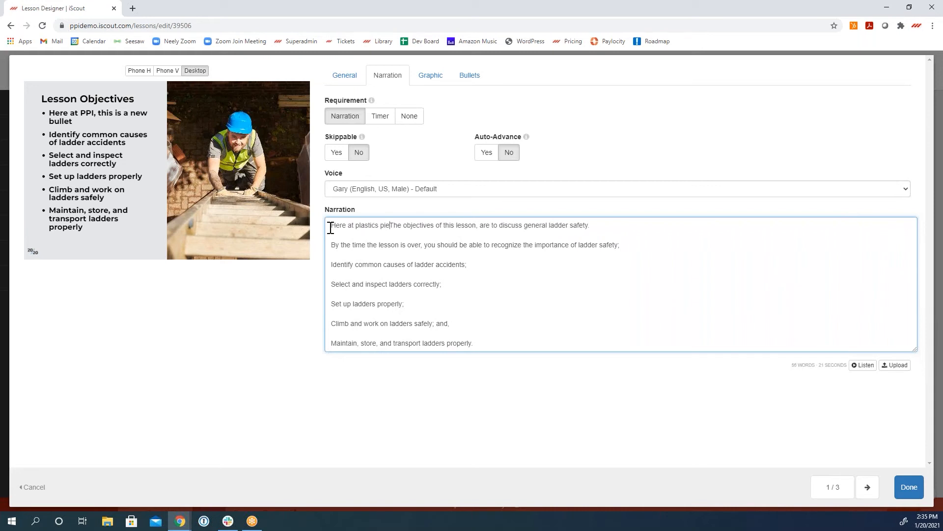
type(" insiu")
key("BackSpace")
type("titu")
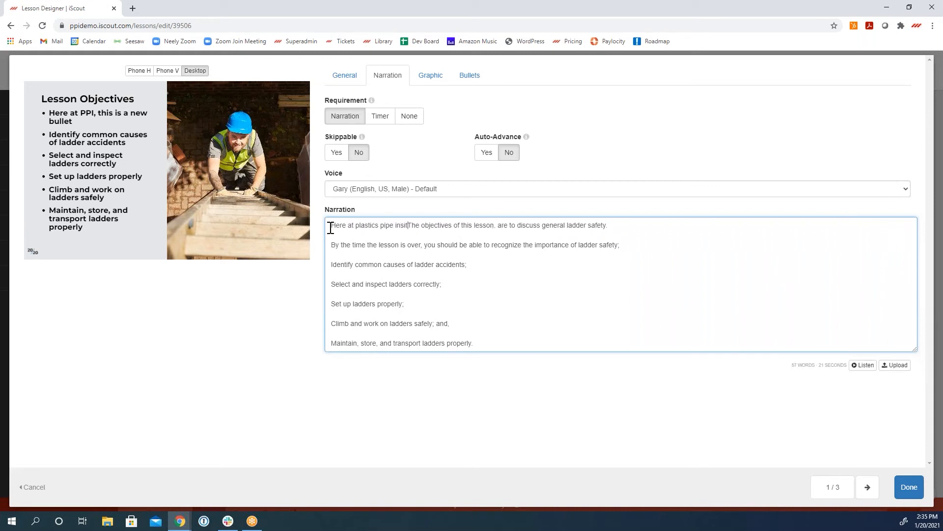
type("te, this is")
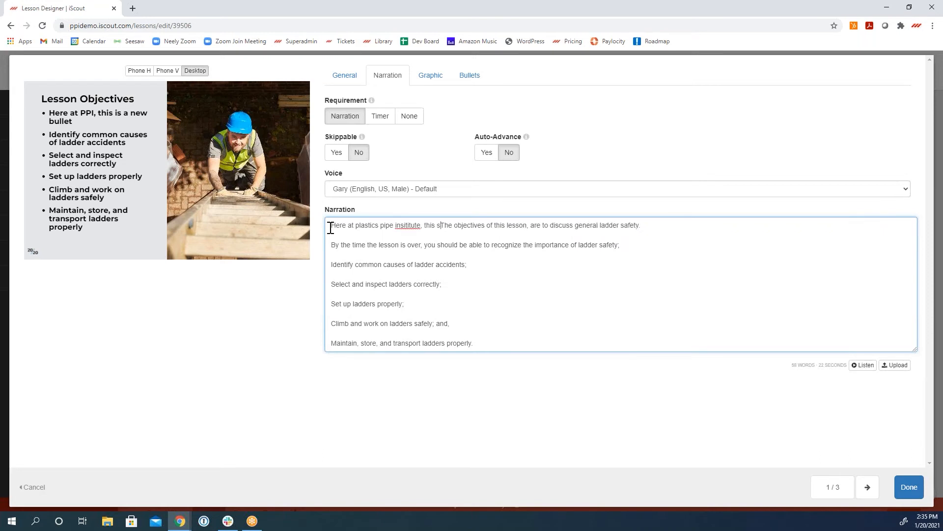
type(" a big deal. ")
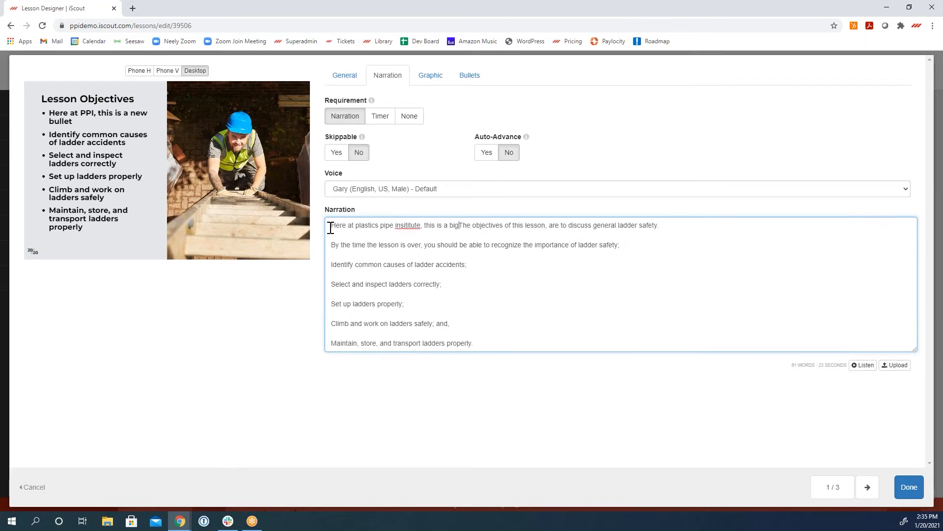
type(" So, sit ")
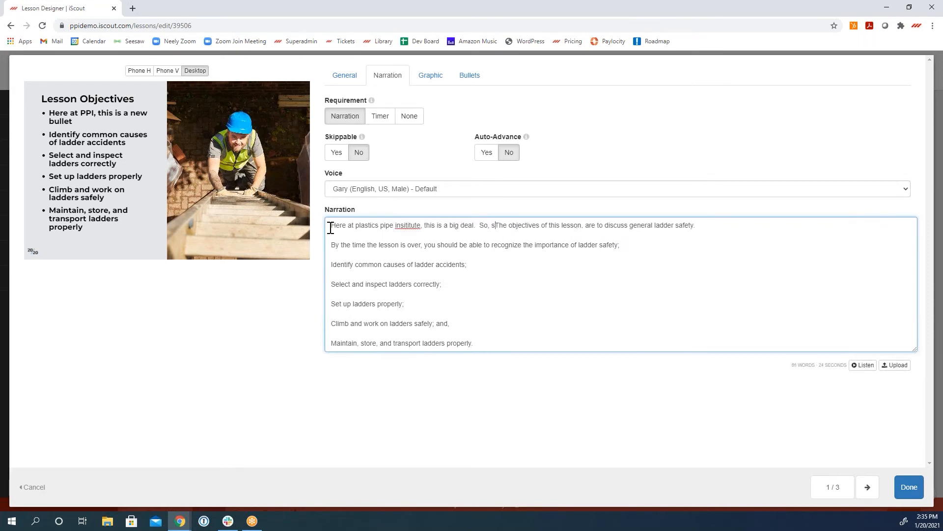
type("back and listen")
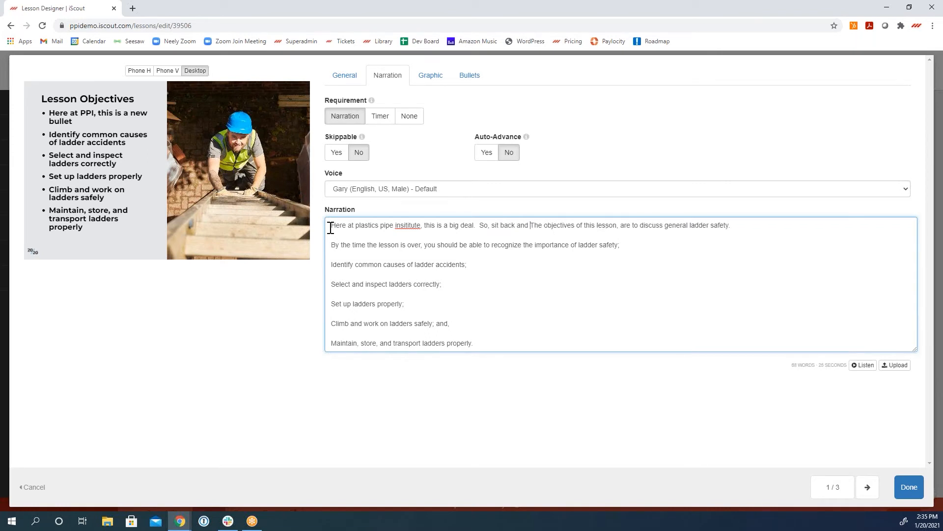
type(" up.")
key("Return")
key("Return")
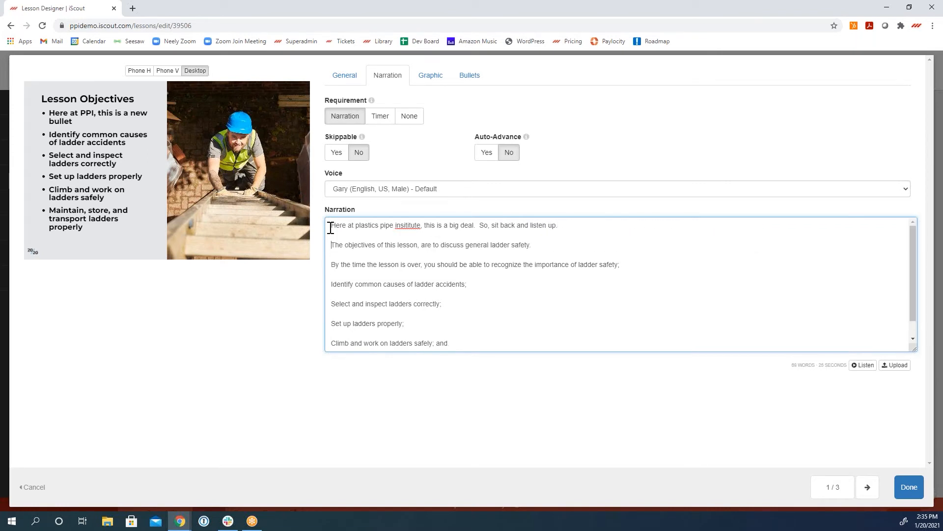
Step: Correct the misspelled word in the narration's first line to "institute" and finish editing the slide
right_click(399, 226)
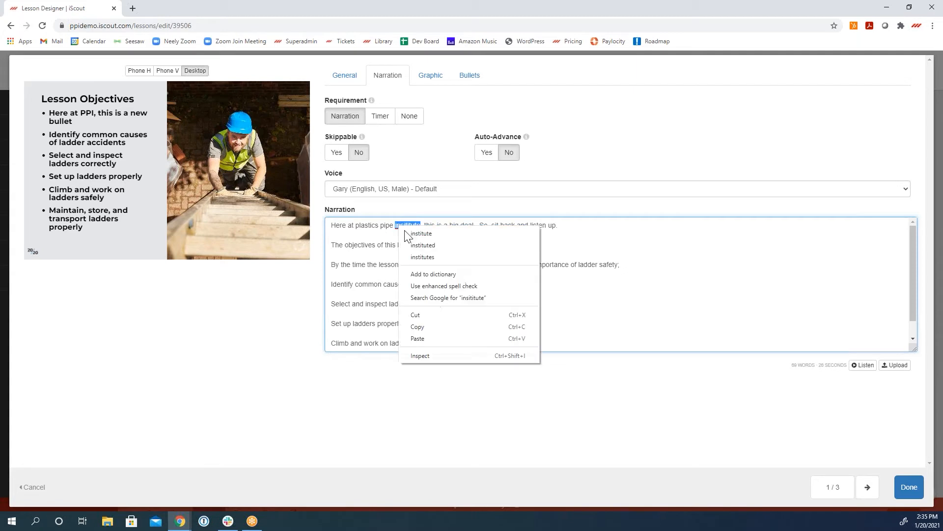
left_click(418, 234)
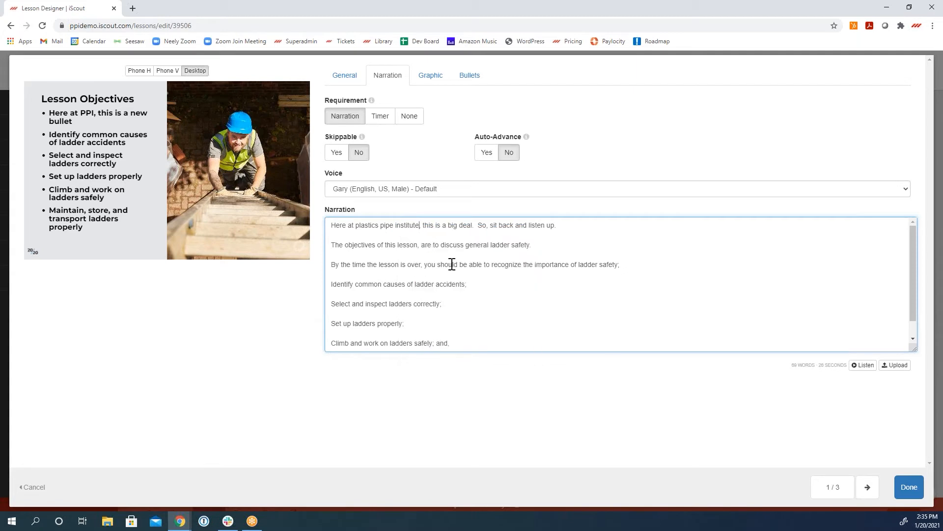
left_click(904, 489)
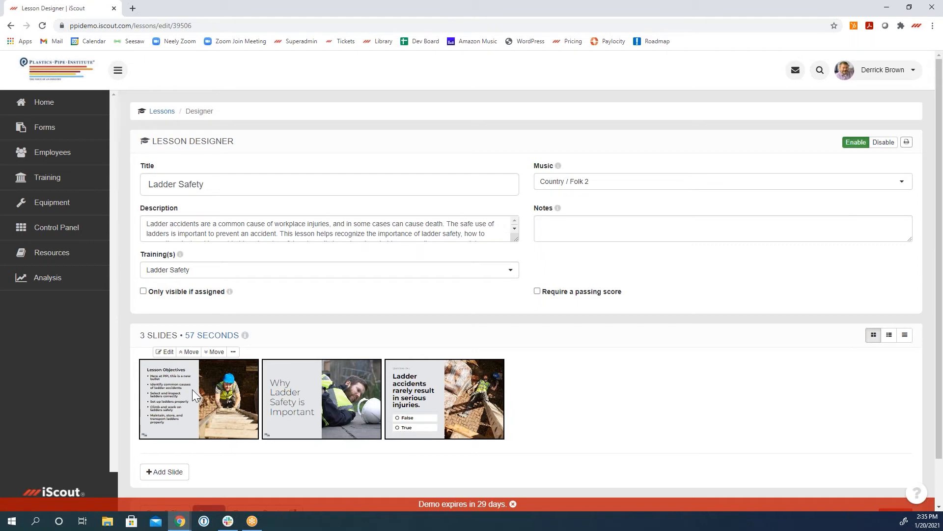
Step: Set the Ladder Safety lesson's background music to Country / Folk 6 and save the lesson
left_click(600, 182)
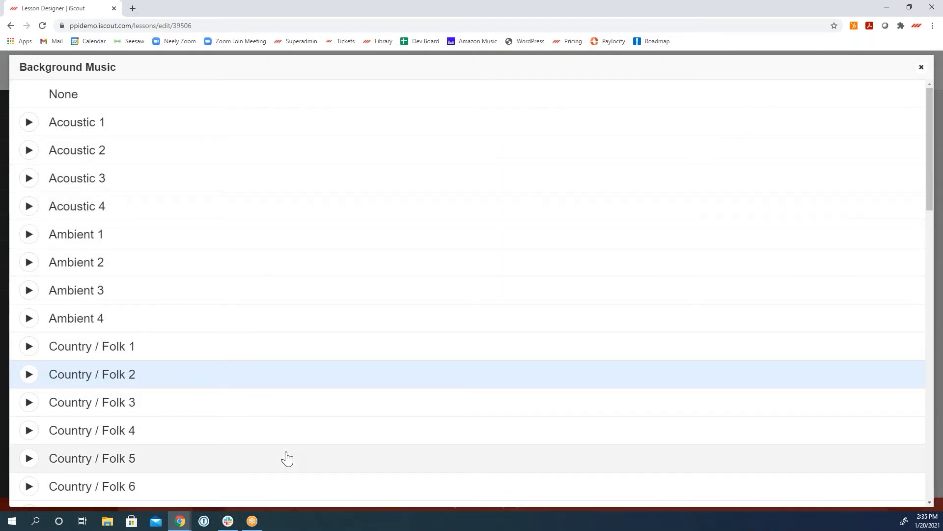
scroll(242, 446, "down", 5)
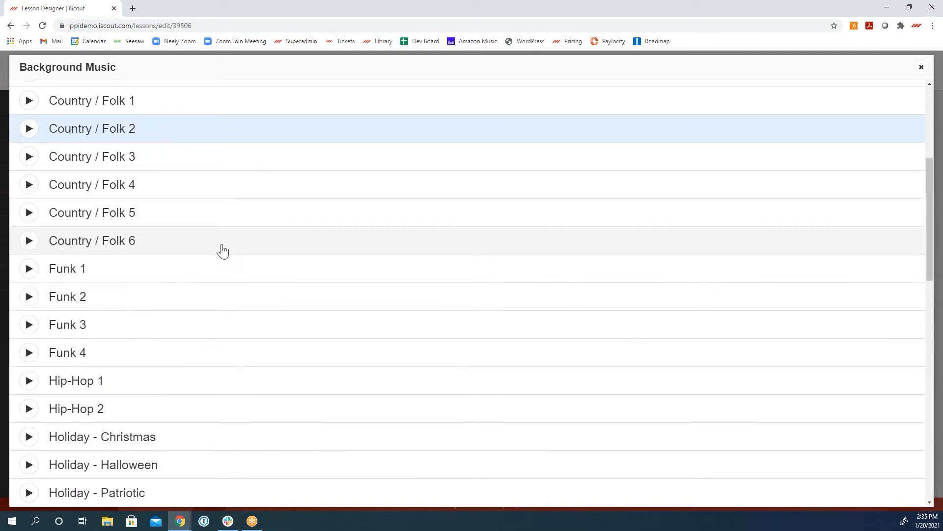
left_click(221, 250)
scroll(644, 405, "down", 1)
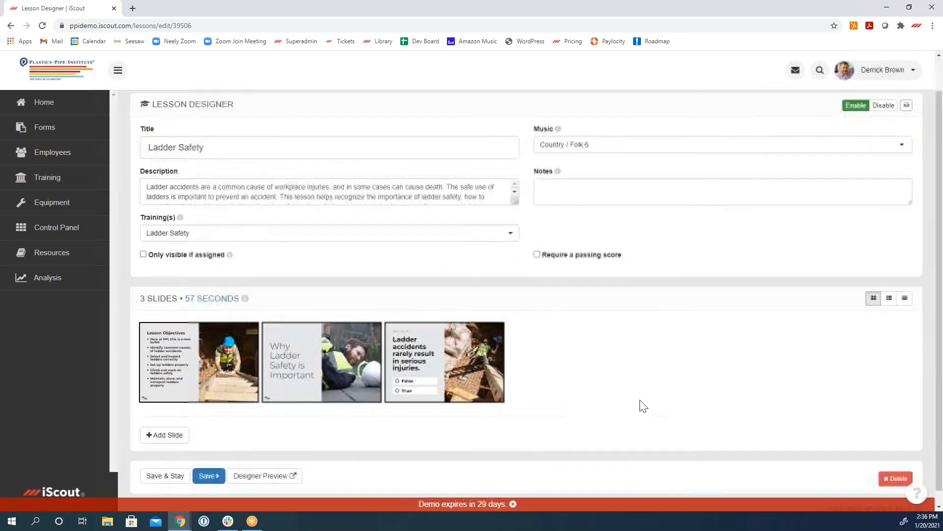
left_click(213, 463)
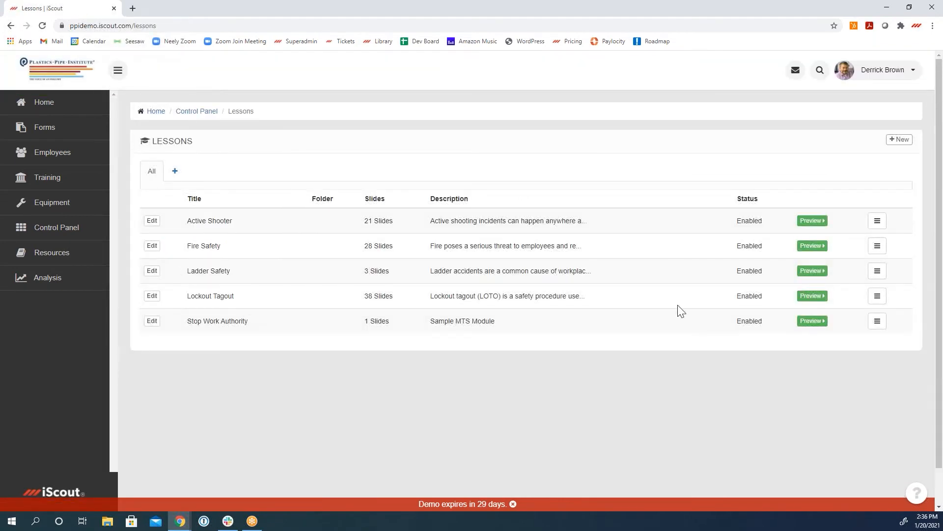
Step: Preview the Ladder Safety lesson from its beginning to check the Lesson Objectives slide, and return to the lessons list
left_click(808, 271)
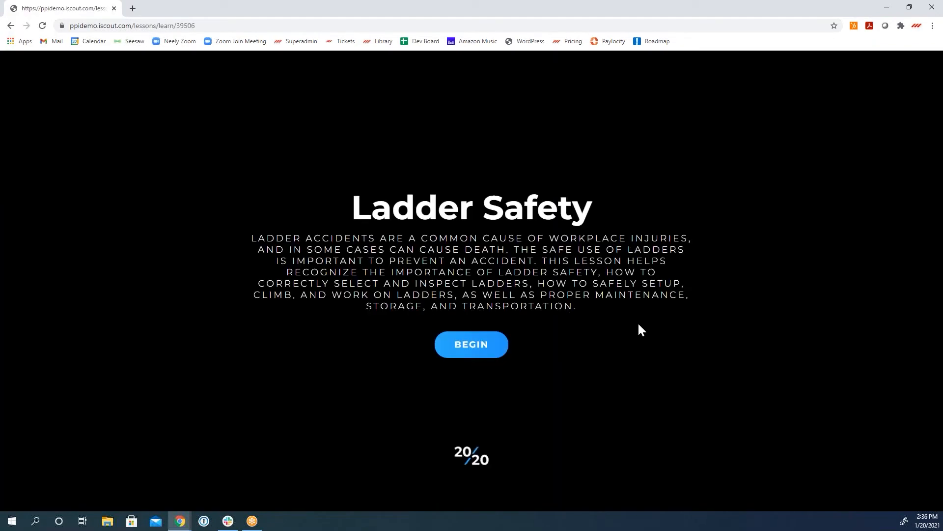
left_click(477, 351)
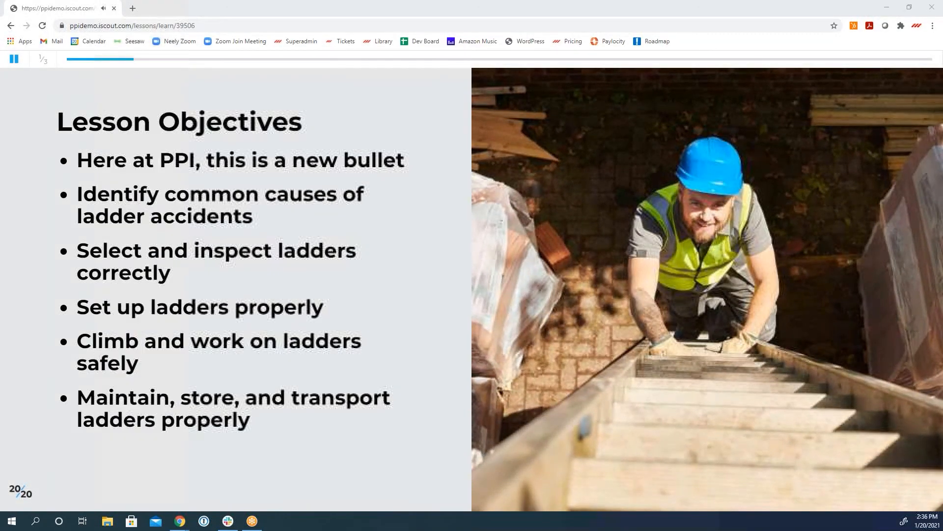
left_click(10, 25)
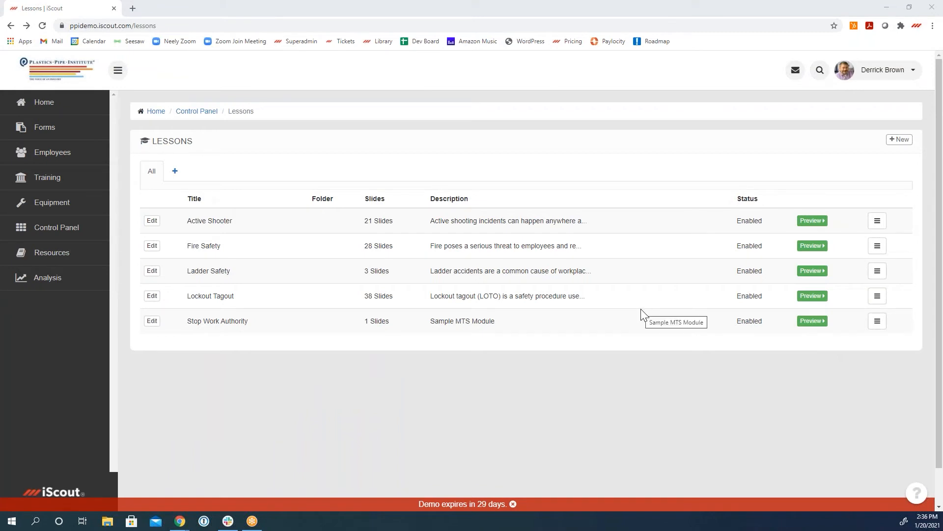
Step: Start a new lesson to view the available slide types, and leave it without adding a slide
left_click(899, 139)
left_click(499, 249)
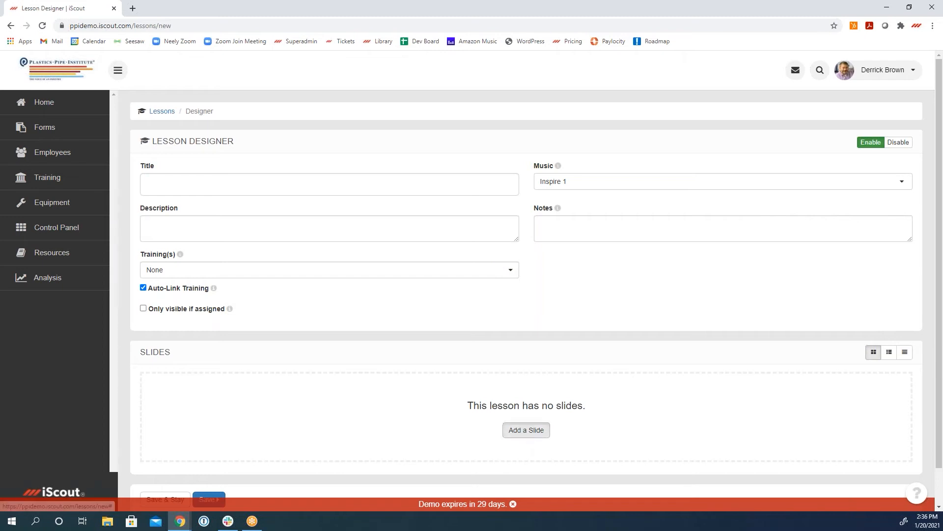
left_click(527, 429)
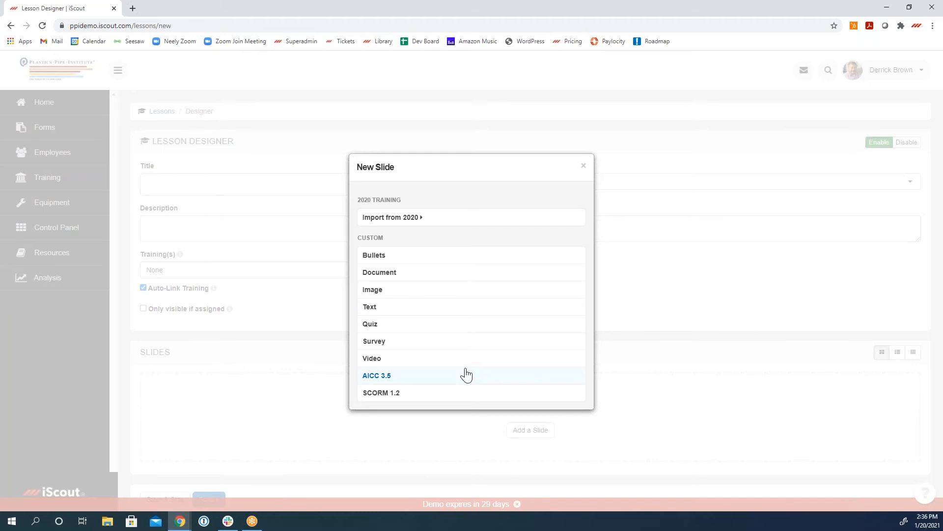
left_click(585, 167)
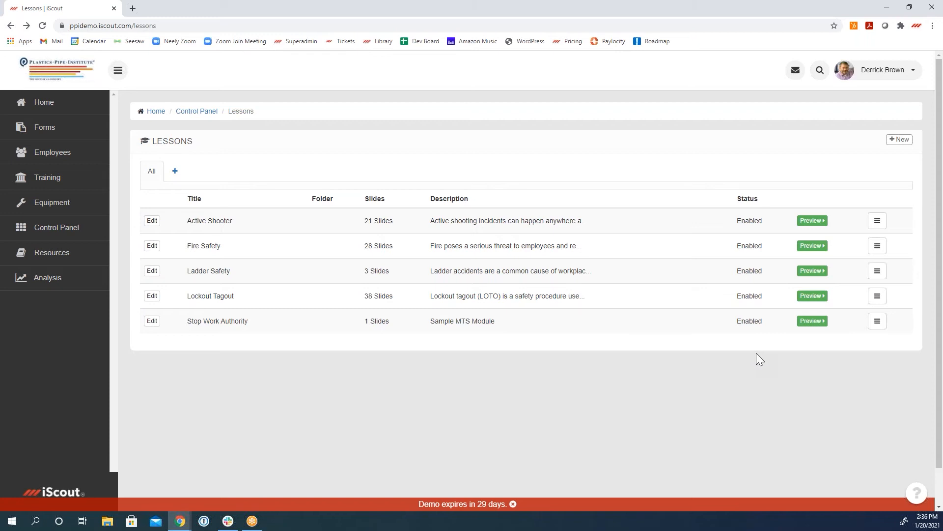
Step: Preview the Stop Work Authority lesson from the start, begin its training video, and return to the lessons list
left_click_drag(455, 320, 472, 322)
left_click(811, 324)
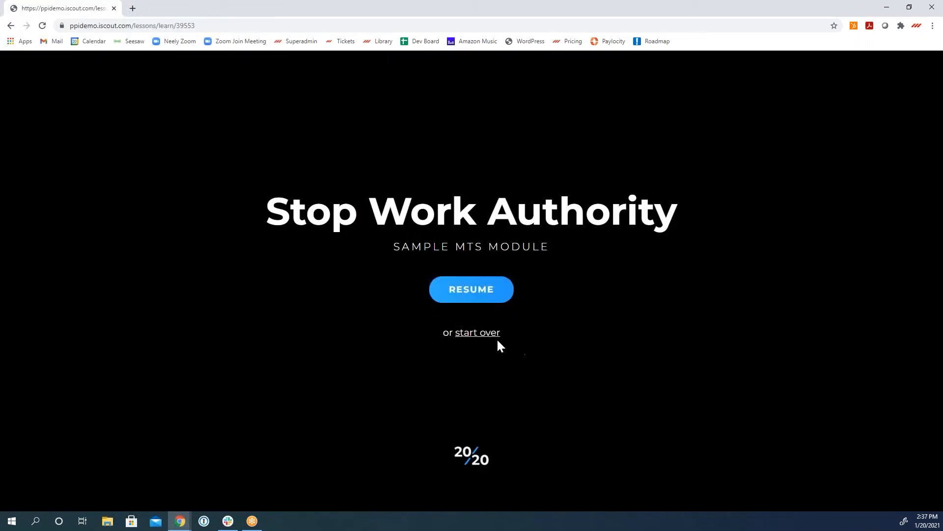
left_click(486, 339)
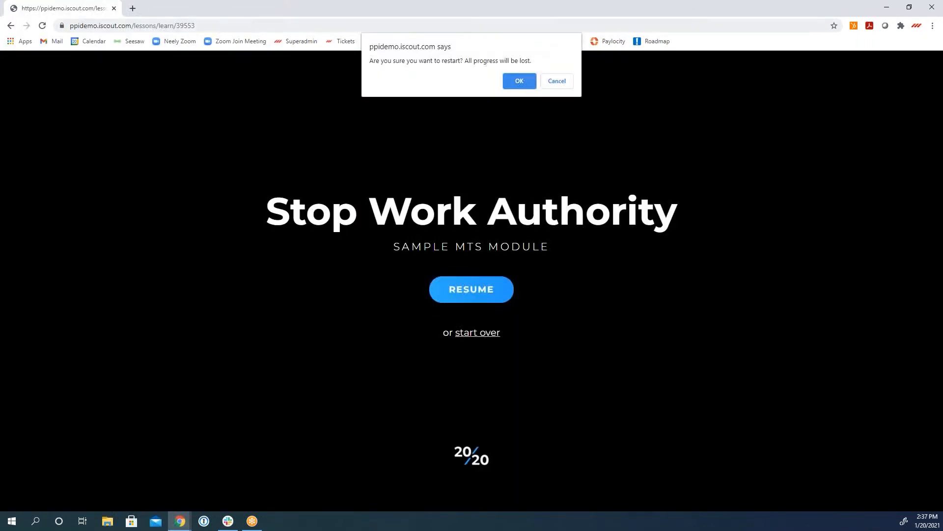
key("Return")
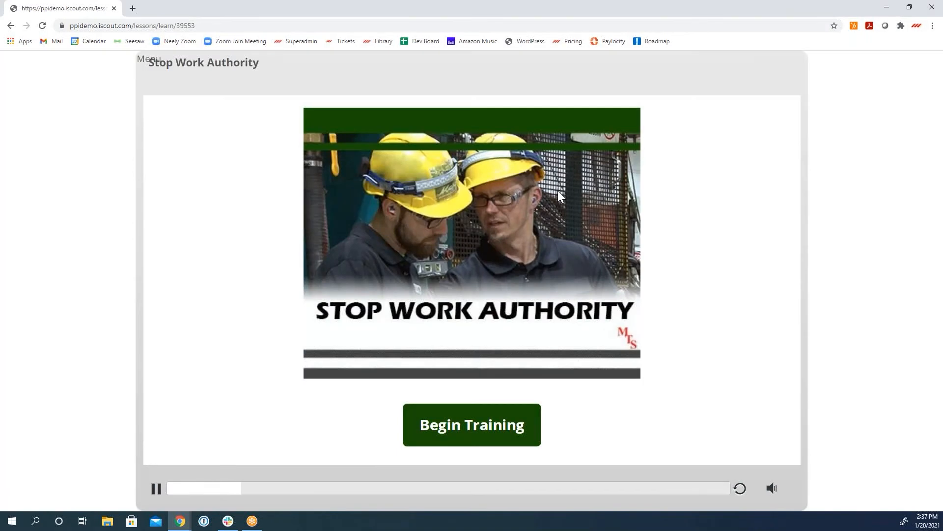
left_click(489, 438)
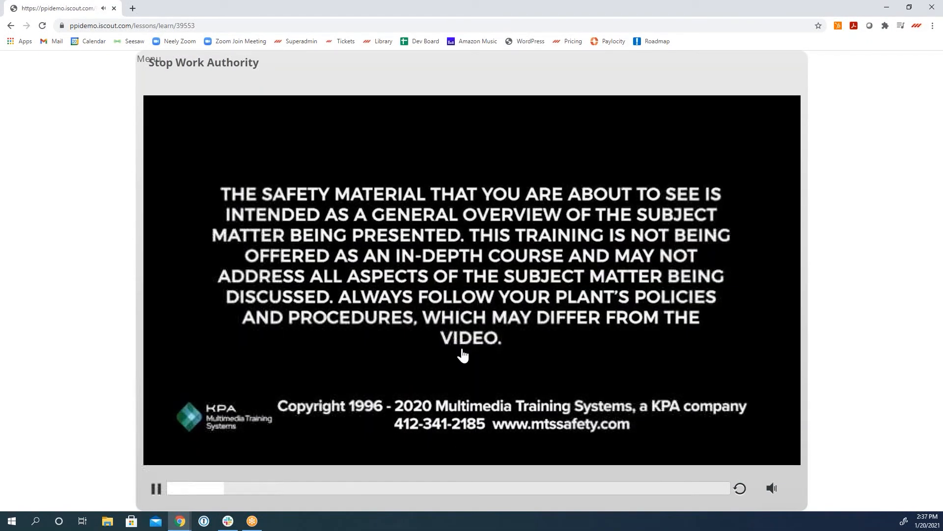
left_click(11, 25)
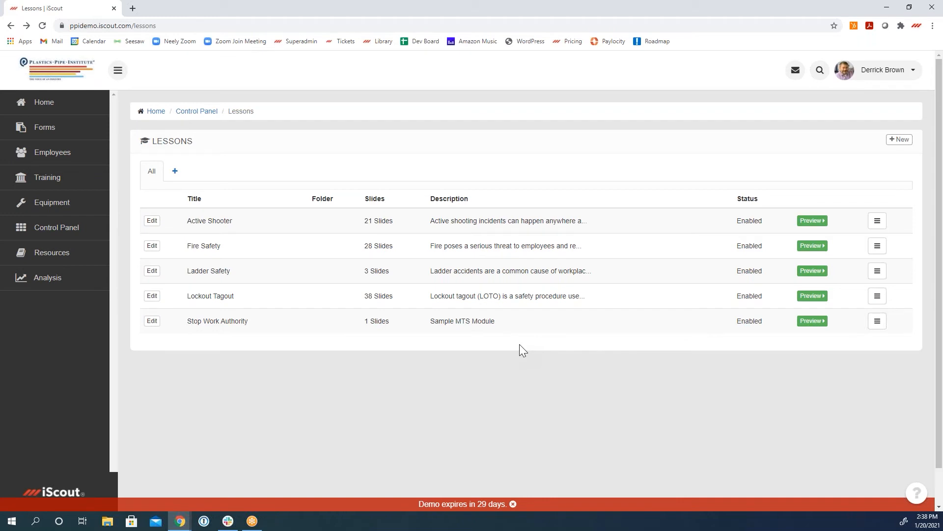
Step: Open the Active Shooter lesson for editing, unlock its Lesson Objectives slide, and finish the slide without altering its bullets
left_click(152, 221)
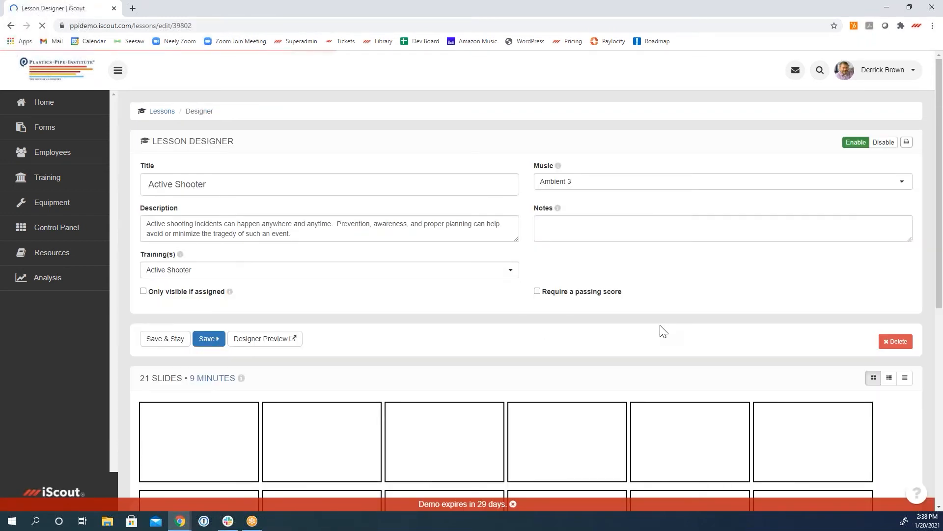
scroll(662, 331, "down", 3)
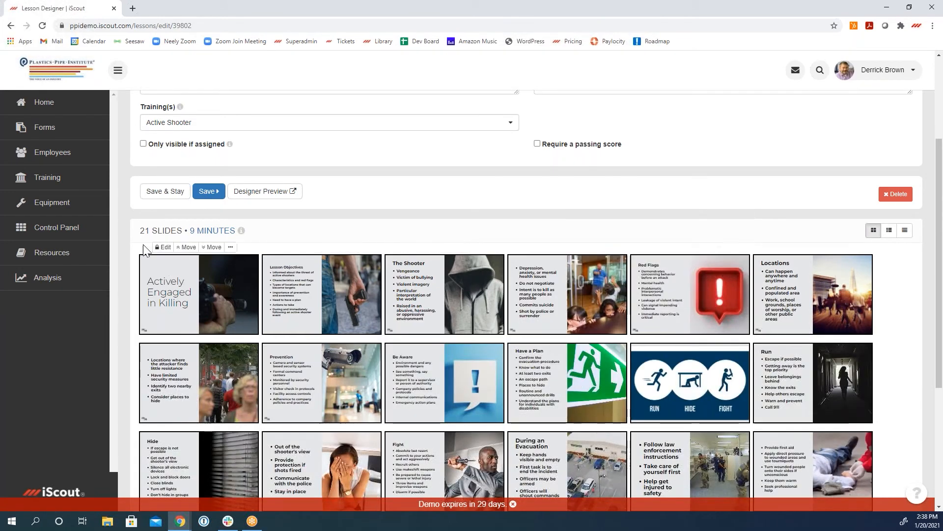
left_click(287, 247)
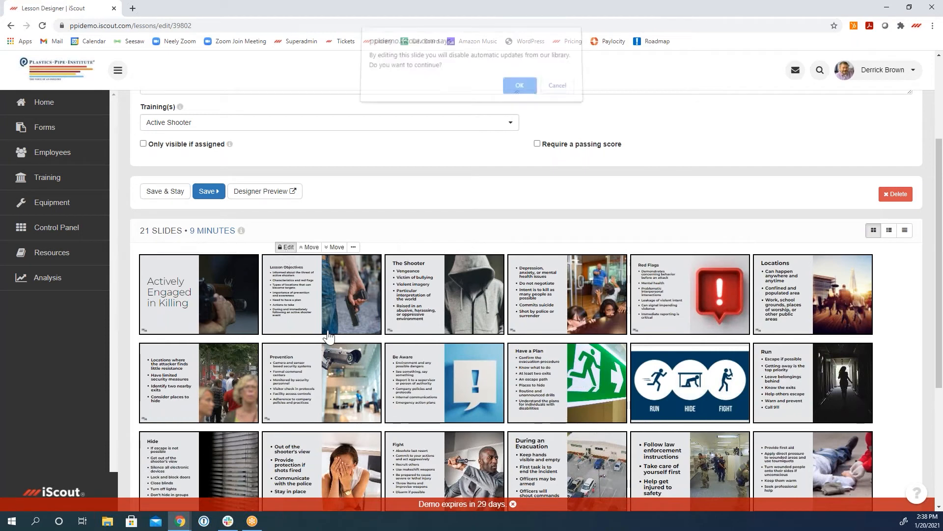
left_click(519, 90)
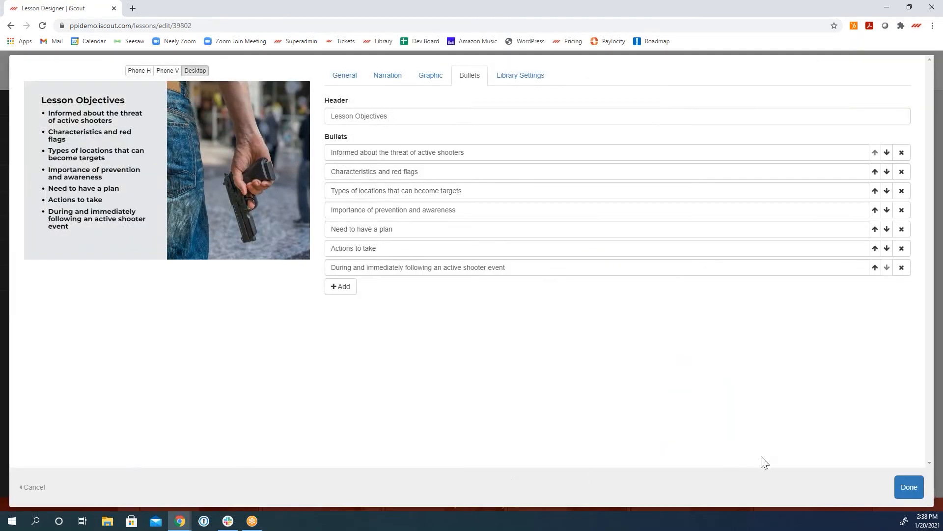
left_click(909, 488)
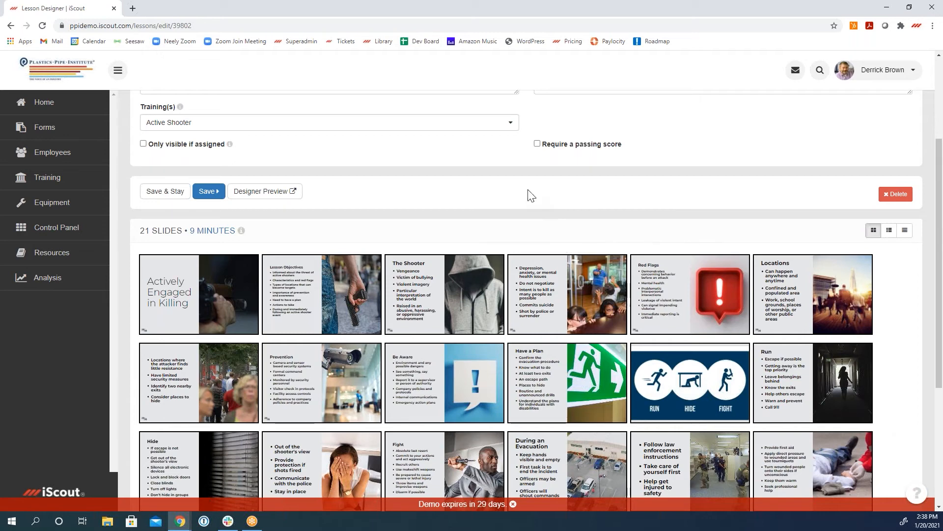
scroll(531, 195, "up", 3)
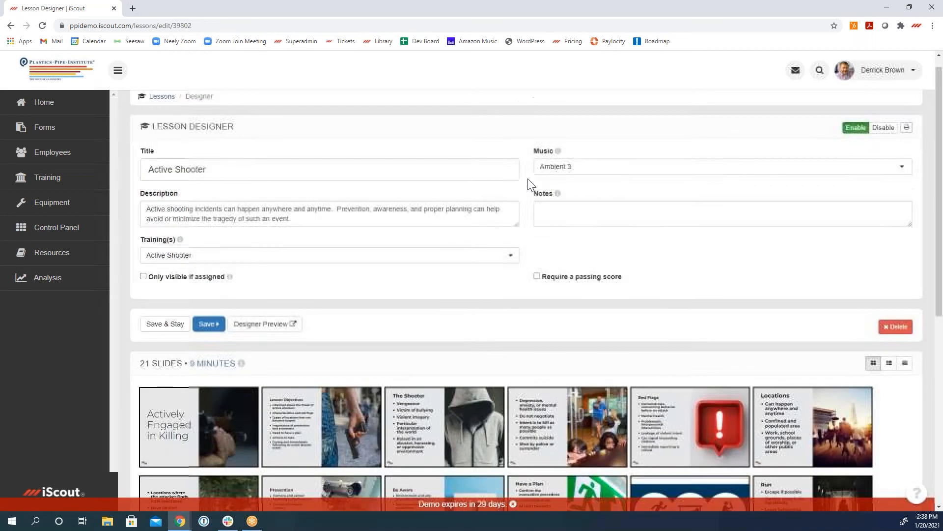
scroll(531, 185, "down", 1)
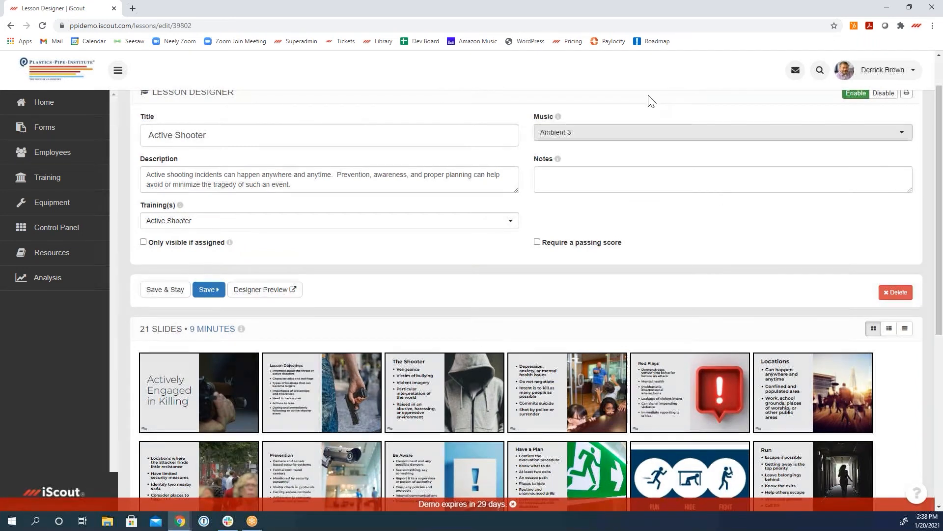
Step: Leave the lesson without saving and run the 2020 Analytics search from the Training page with a date range of 90 days
left_click(47, 180)
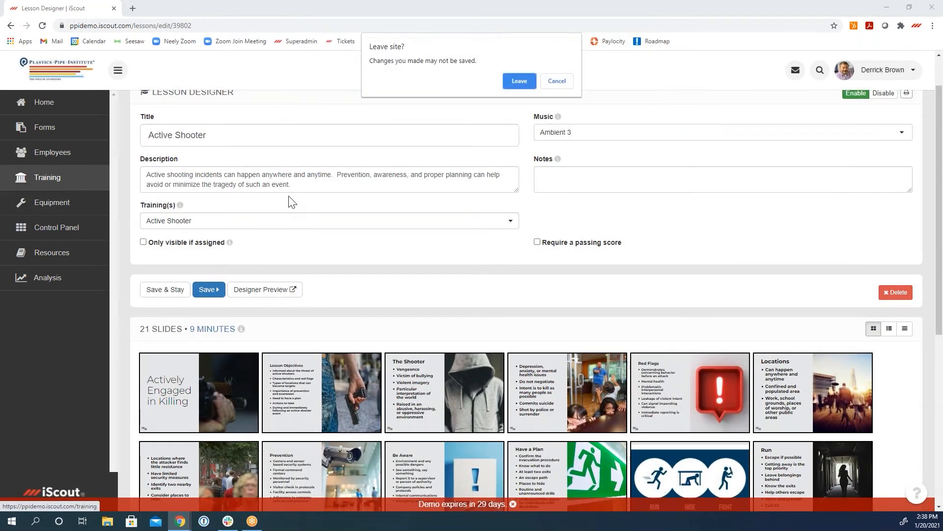
left_click(522, 82)
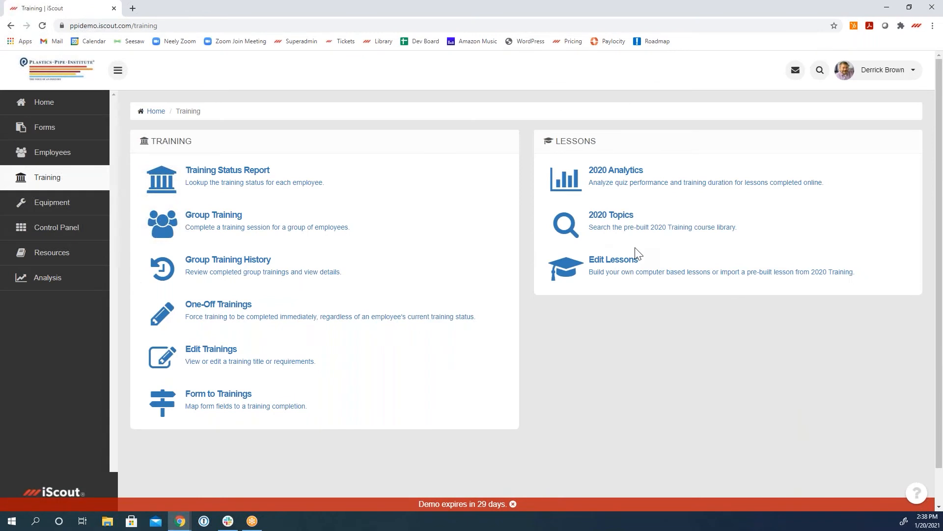
left_click(619, 186)
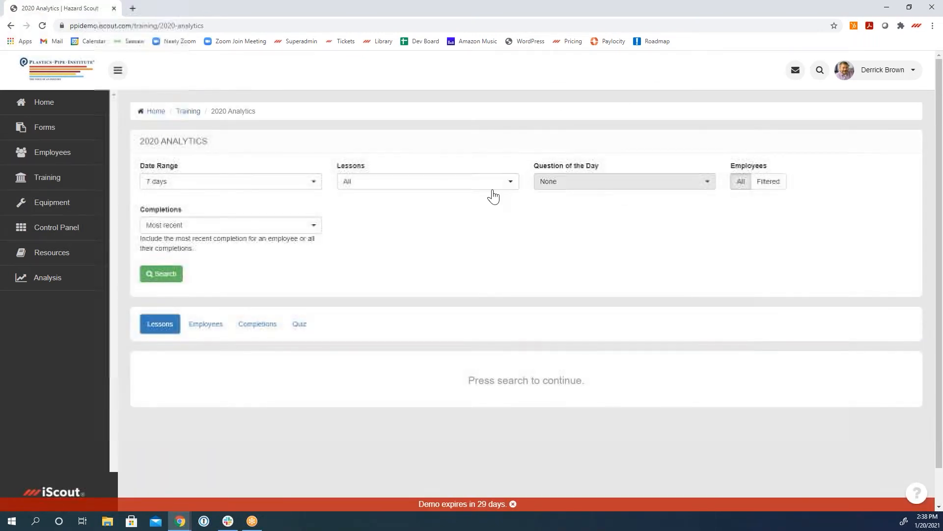
left_click(263, 184)
left_click(240, 275)
left_click(155, 274)
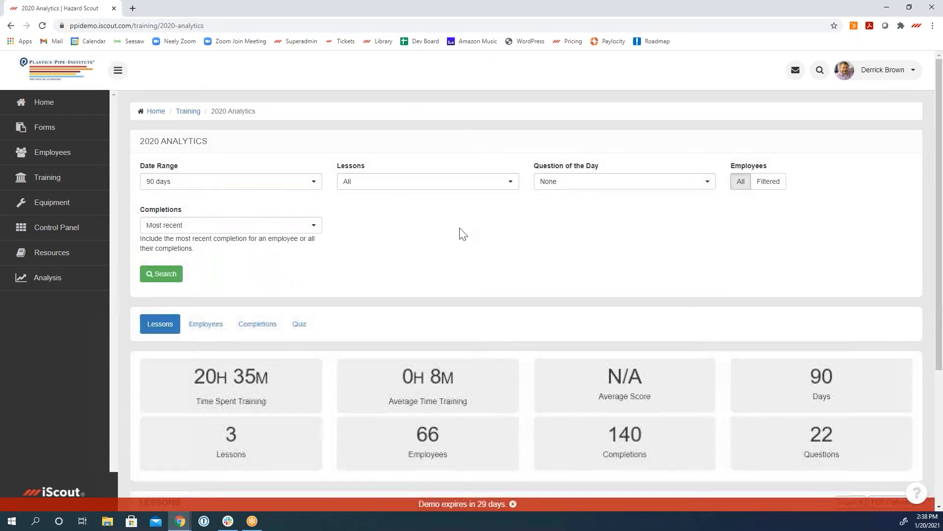
Step: Examine the quiz analytics for the top missed questions and the answer breakdown per question, highlighting the first missed question
left_click(301, 328)
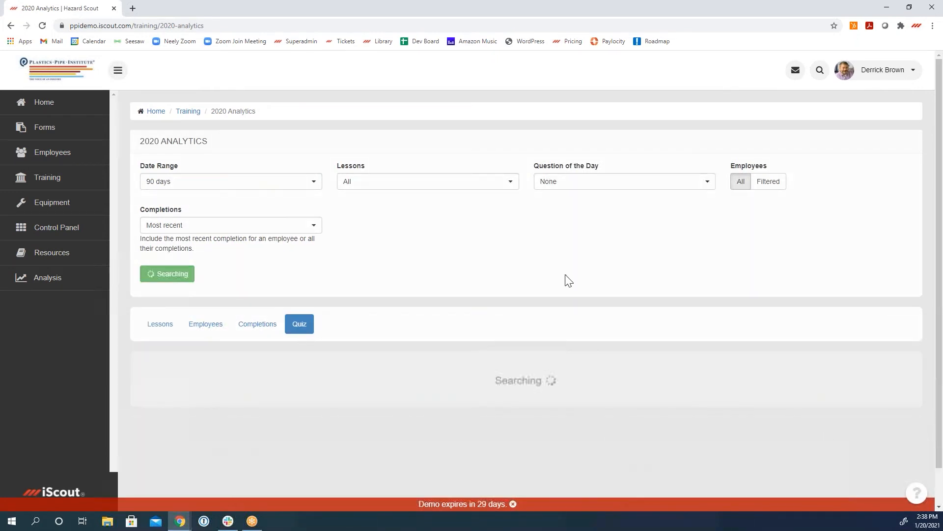
scroll(568, 281, "down", 1)
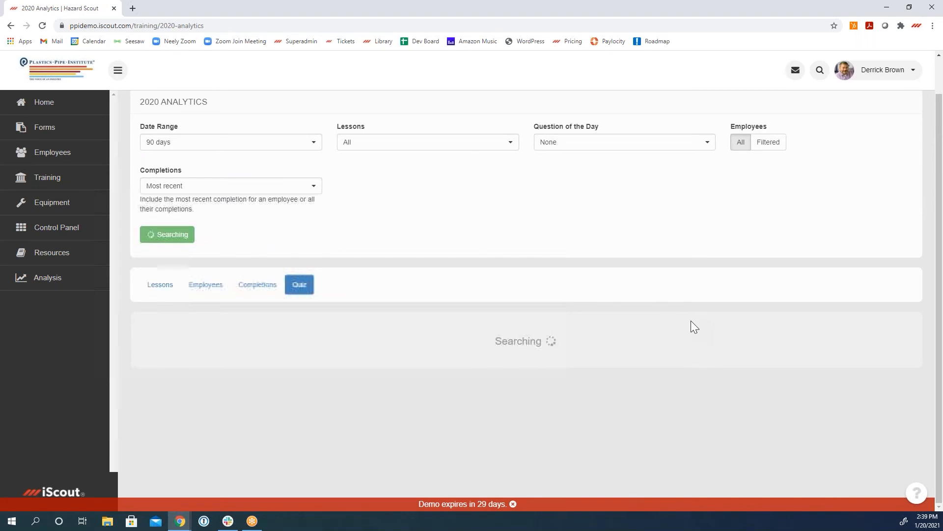
scroll(706, 319, "down", 7)
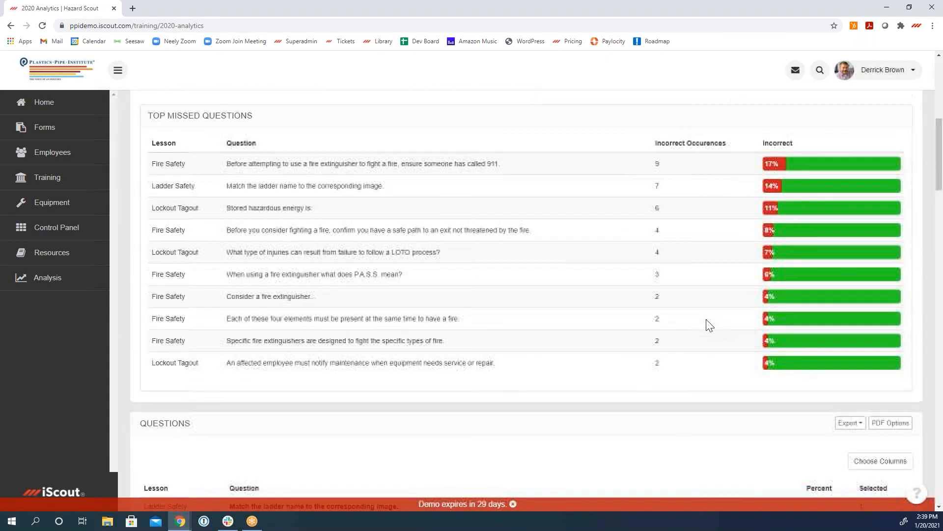
scroll(623, 381, "down", 5)
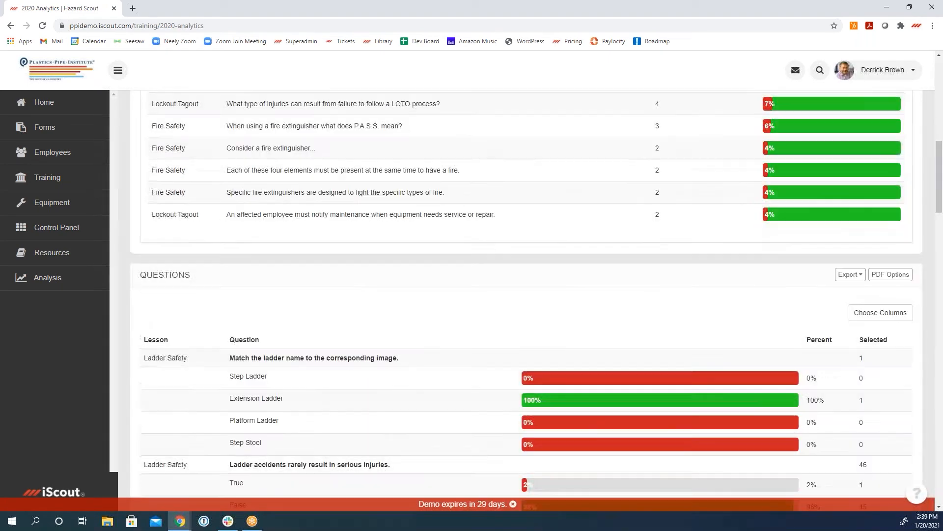
scroll(525, 294, "down", 5)
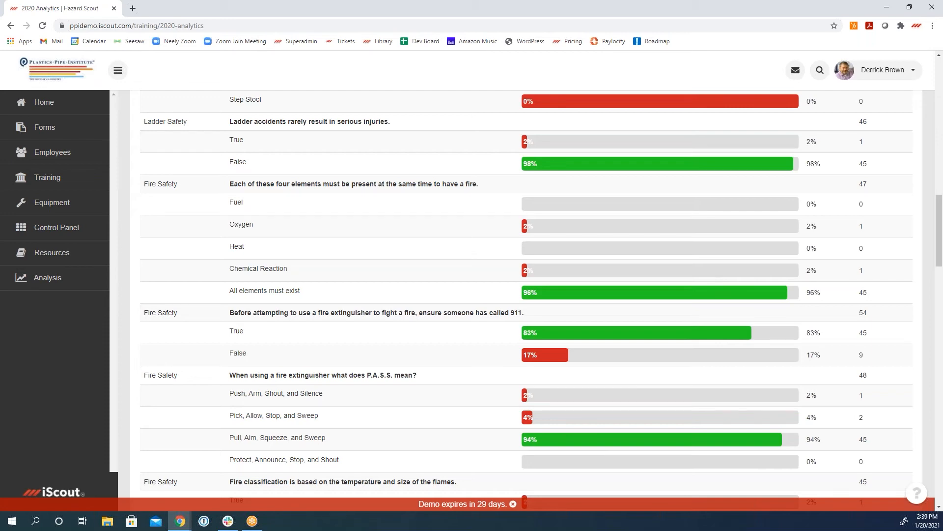
scroll(621, 385, "up", 2)
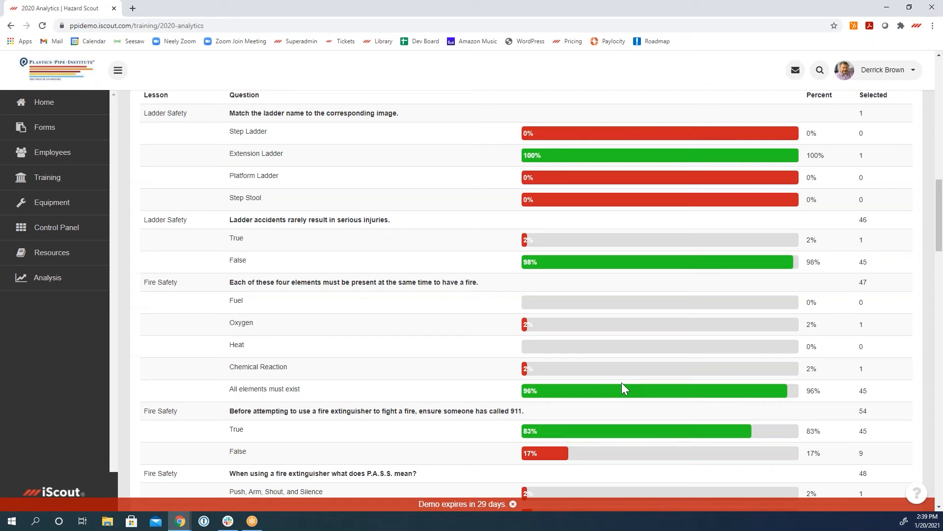
scroll(621, 382, "up", 10)
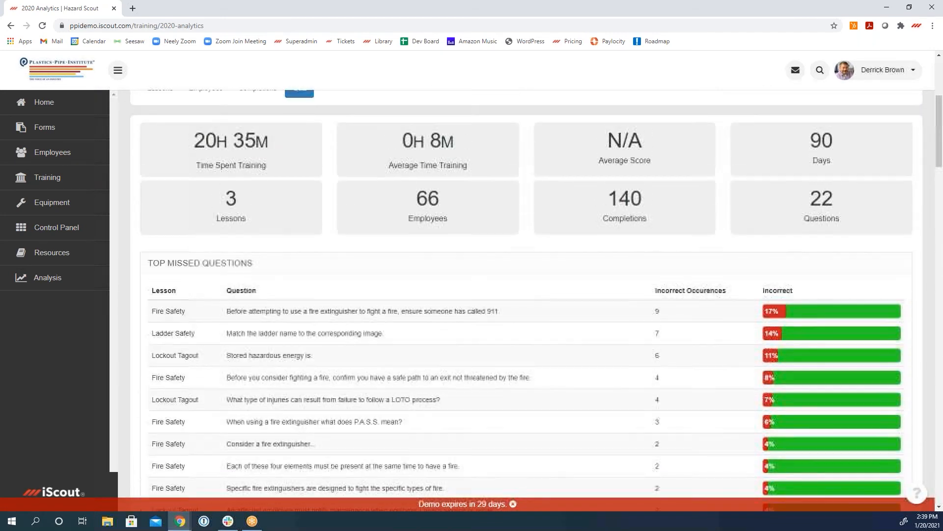
left_click_drag(227, 312, 512, 316)
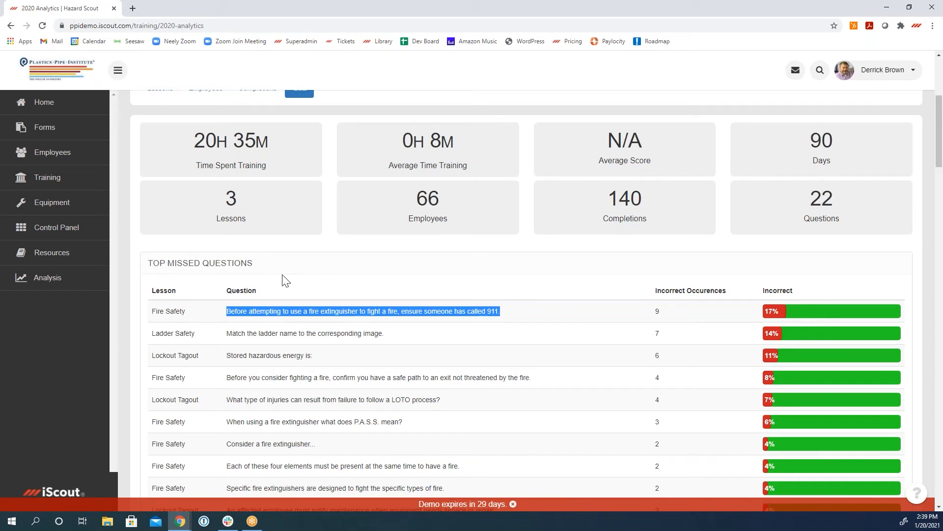
Step: Open the Question of the Day schedules and examine the sent and upcoming questions of the Company Wide schedule
left_click(62, 233)
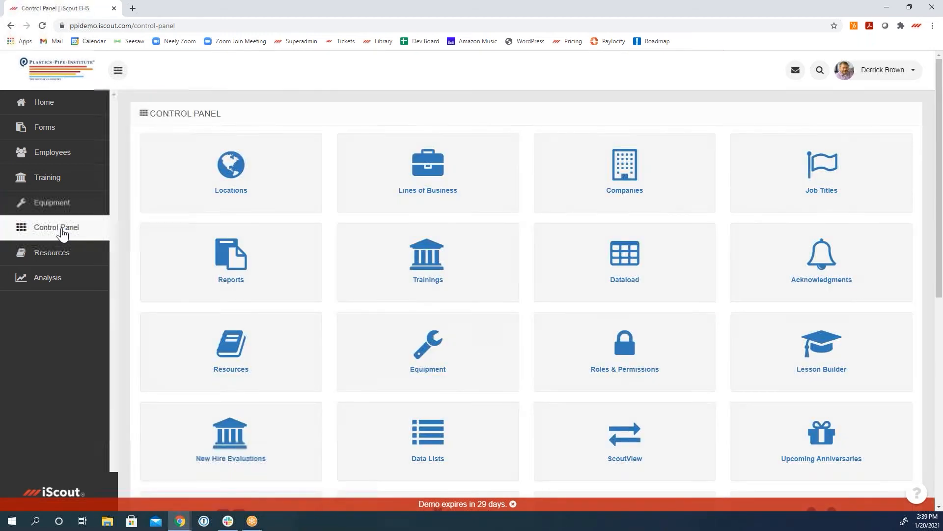
scroll(344, 363, "down", 8)
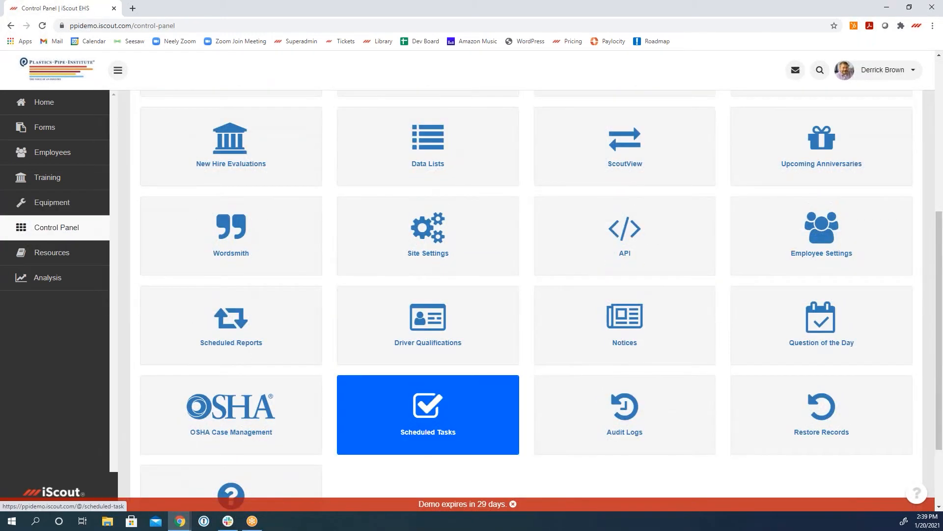
left_click(815, 230)
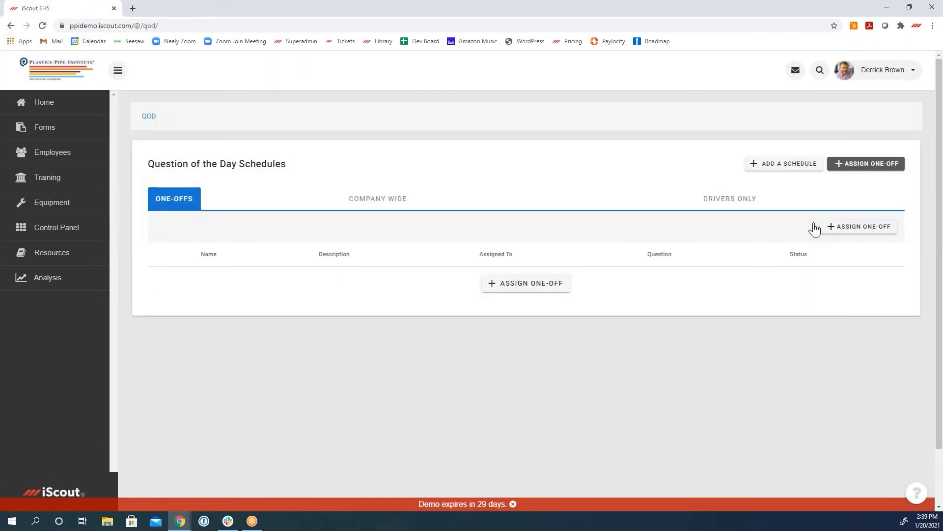
left_click(400, 200)
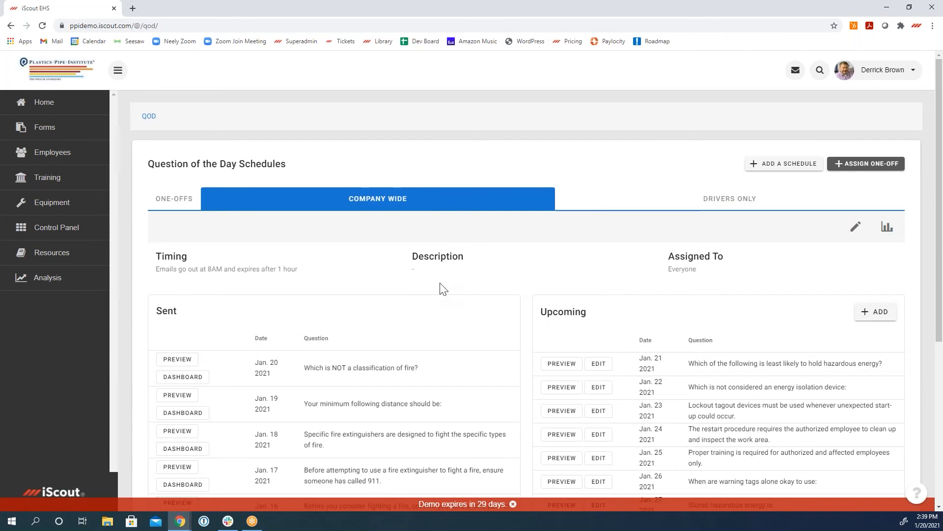
scroll(441, 288, "down", 1)
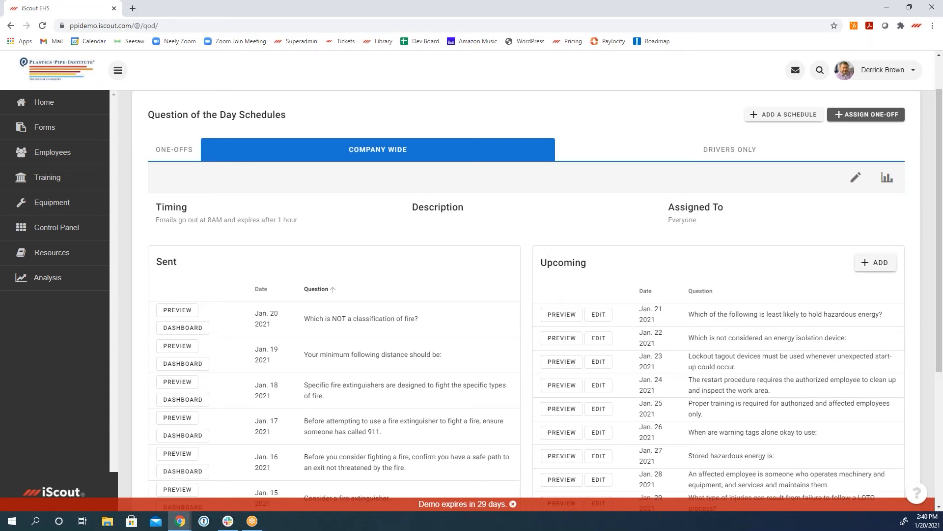
scroll(536, 284, "up", 1)
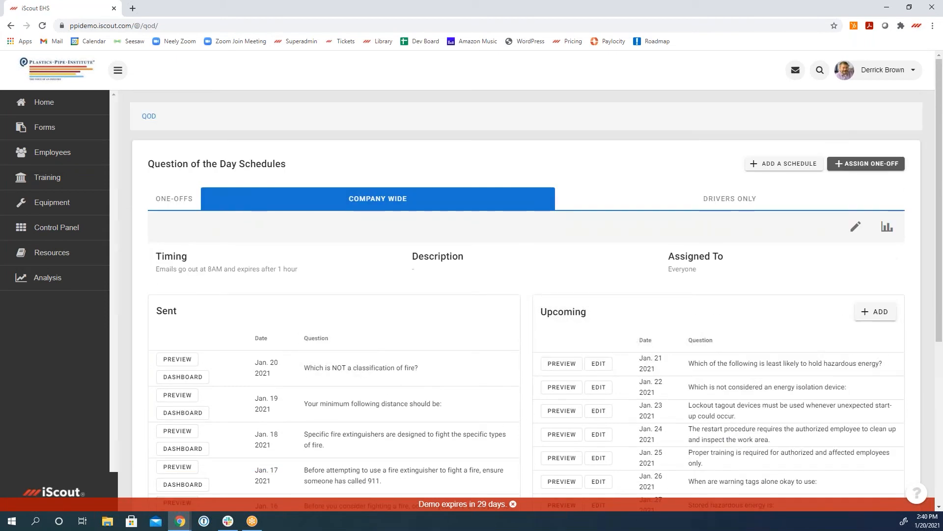
Step: Look over the Control Panel modules and examine the record and inspections of fire extinguisher EX-0001-DEMO in Equipment
left_click(71, 228)
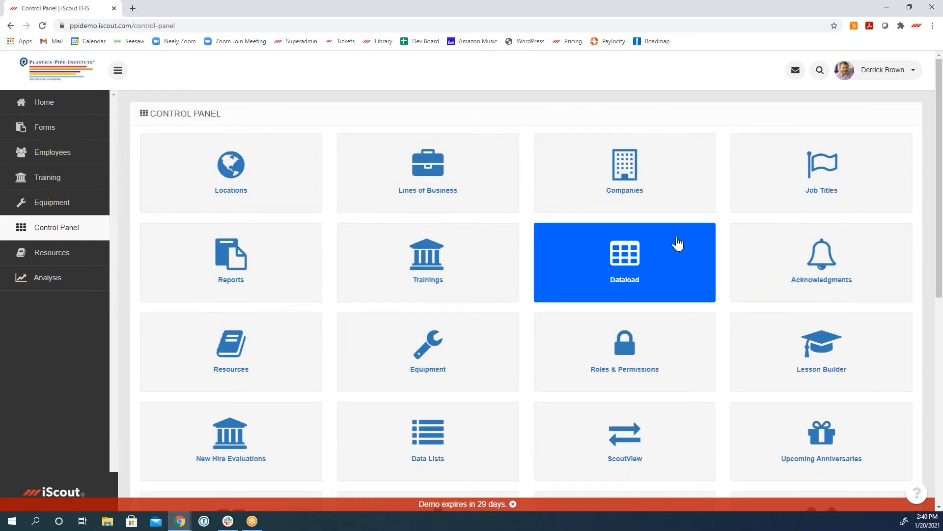
left_click_drag(937, 214, 937, 385)
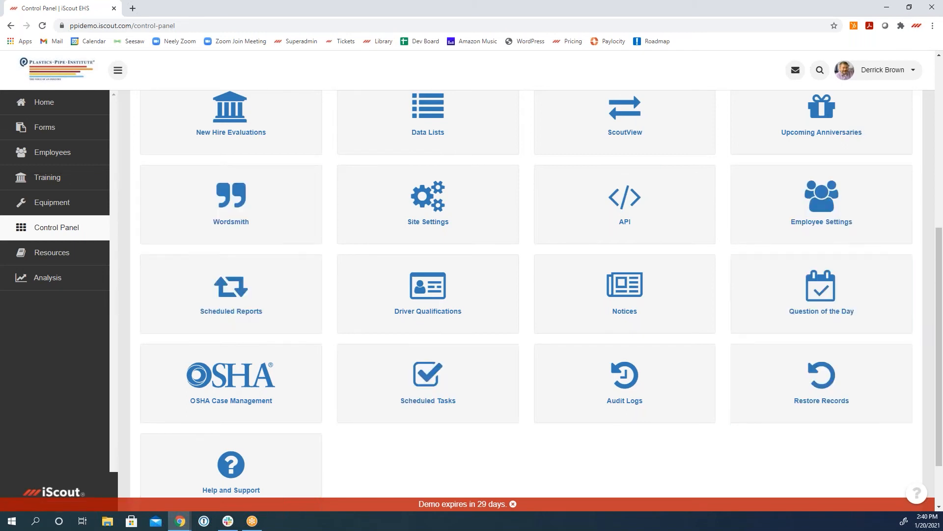
left_click(43, 205)
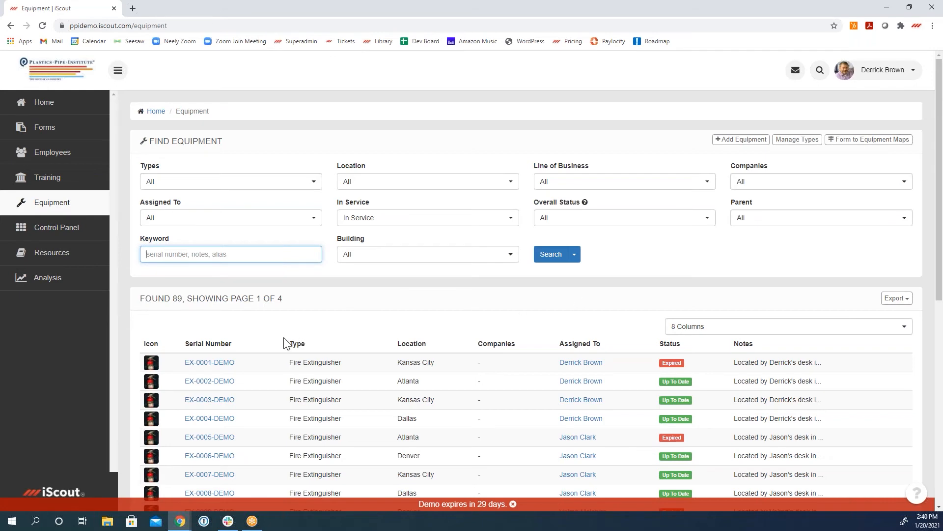
left_click(219, 364)
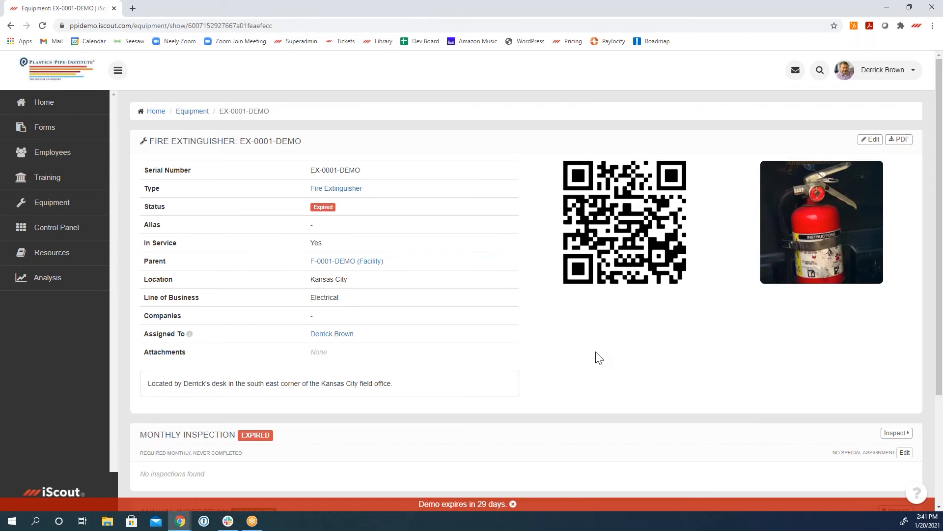
scroll(659, 364, "down", 3)
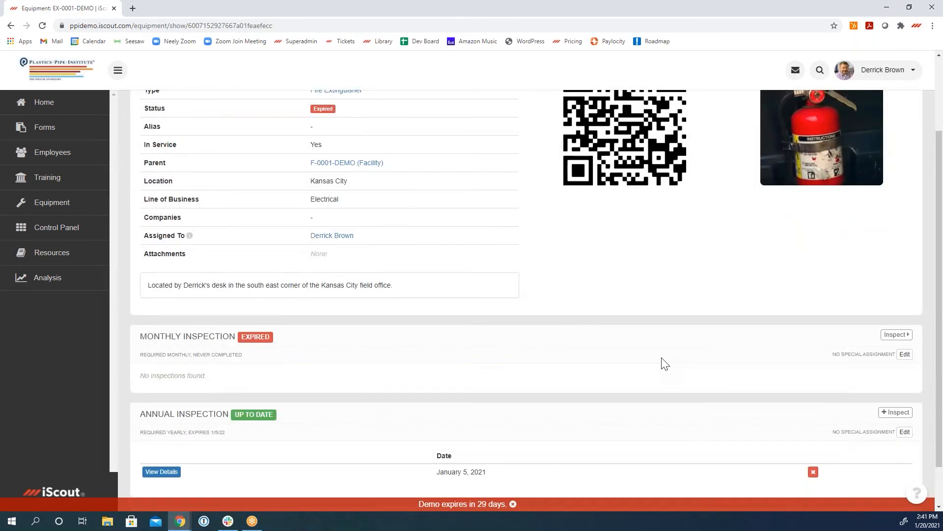
scroll(659, 364, "up", 3)
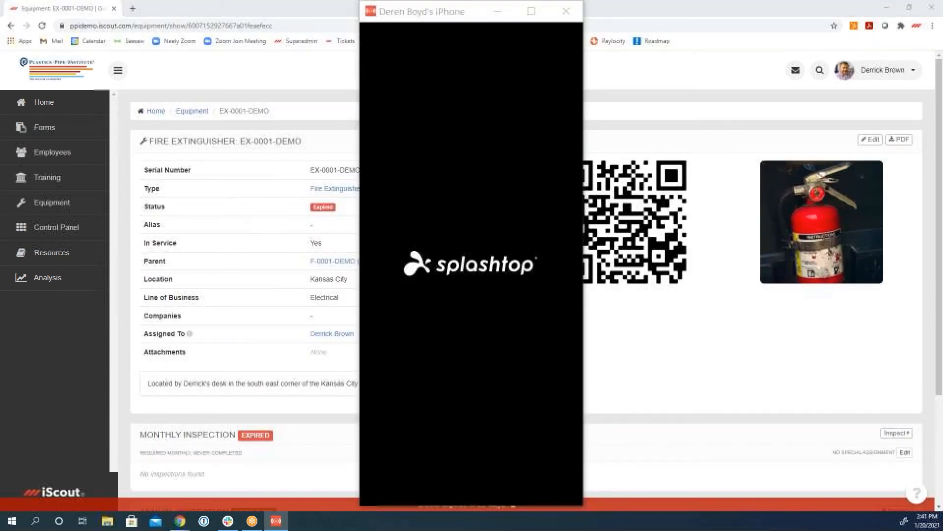
Step: In the mirrored phone app, scan fire extinguisher EX-0001-DEMO's QR code to submit its monthly inspection, and review the refreshed equipment record
left_click_drag(485, 20, 341, 33)
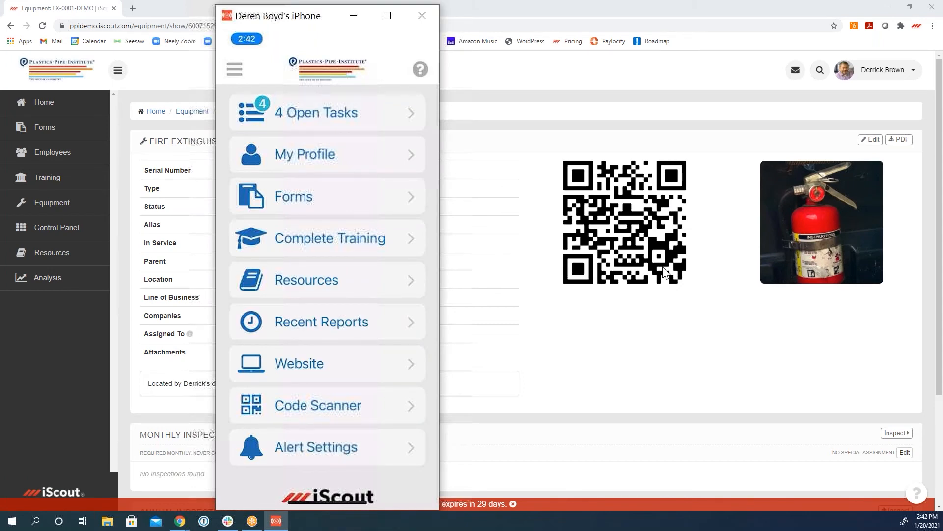
left_click(349, 410)
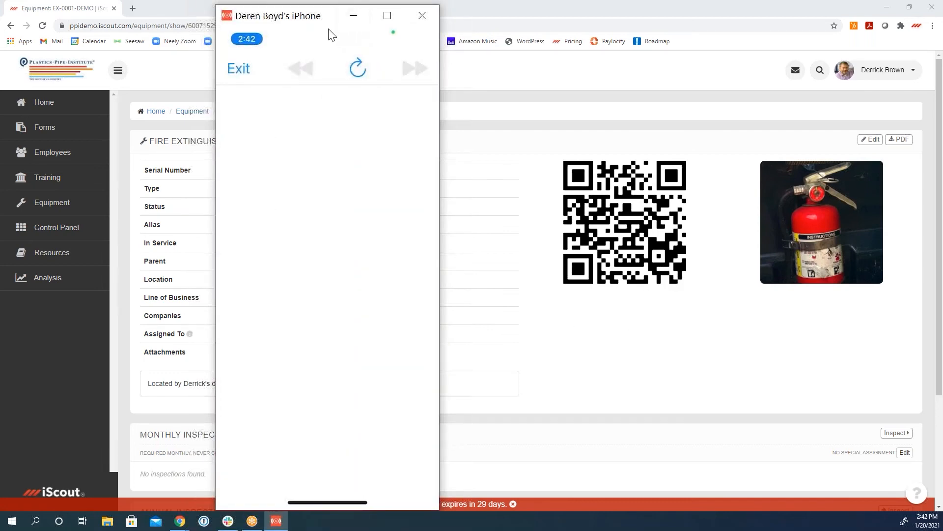
left_click_drag(329, 22, 583, 60)
left_click_drag(644, 62, 787, 26)
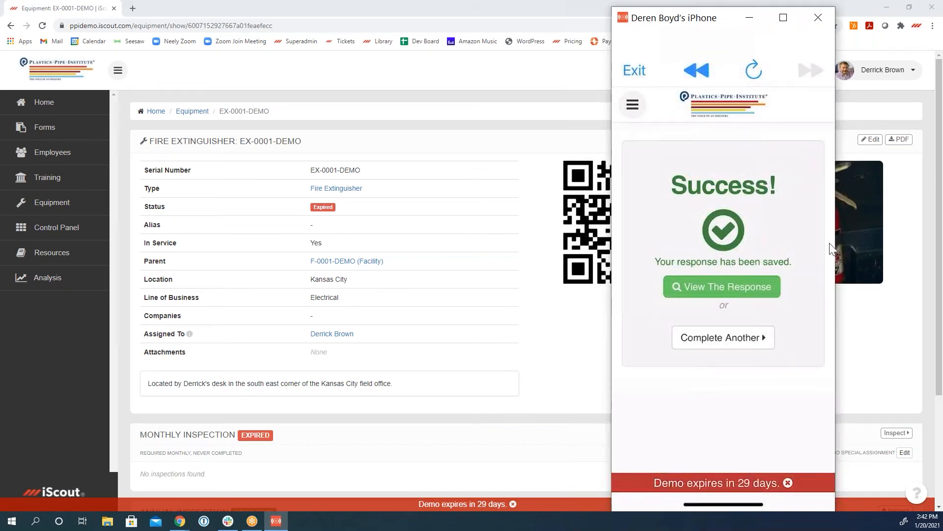
left_click(814, 16)
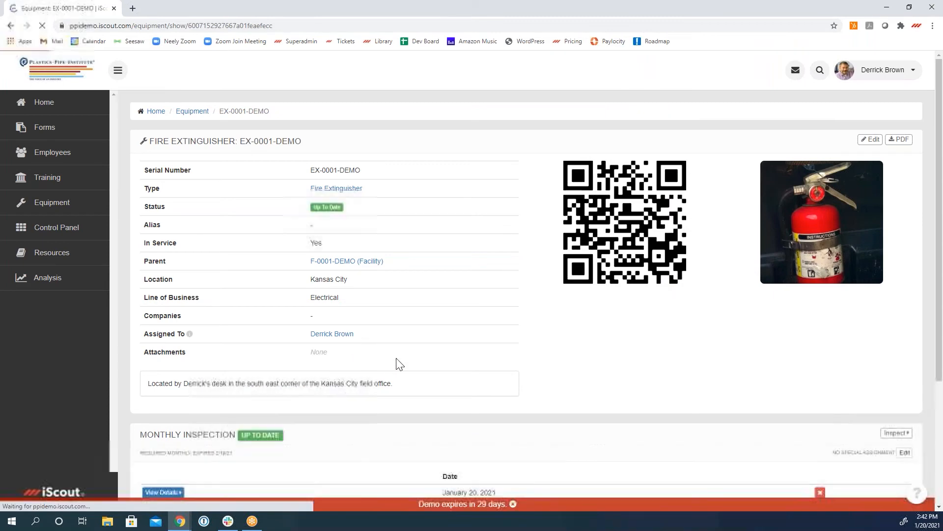
scroll(481, 379, "down", 4)
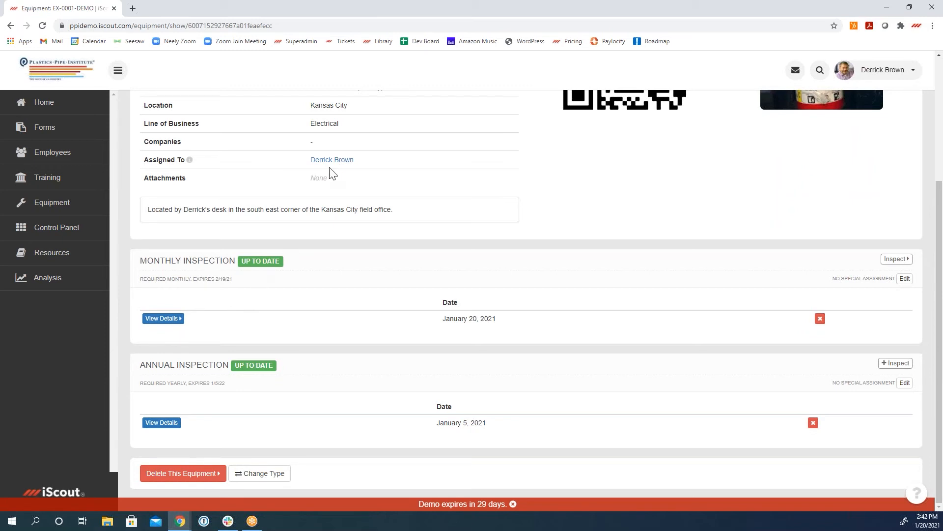
Step: Search the equipment list for Kansas City items with an overall status of Expiring or Expired
left_click(57, 107)
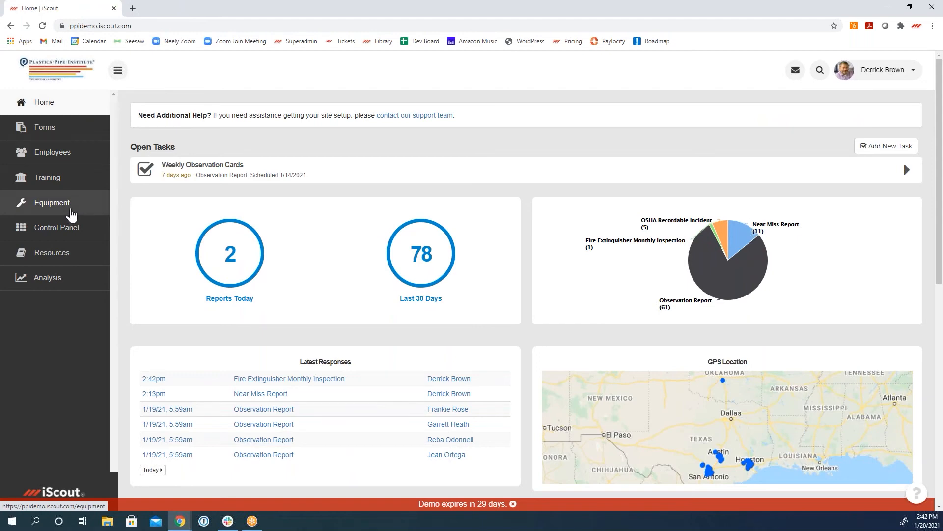
left_click(72, 214)
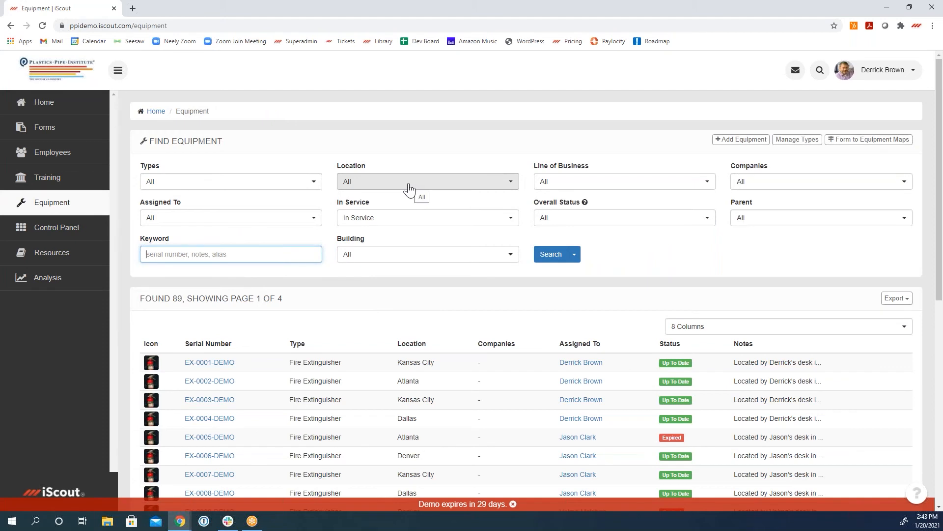
left_click(558, 218)
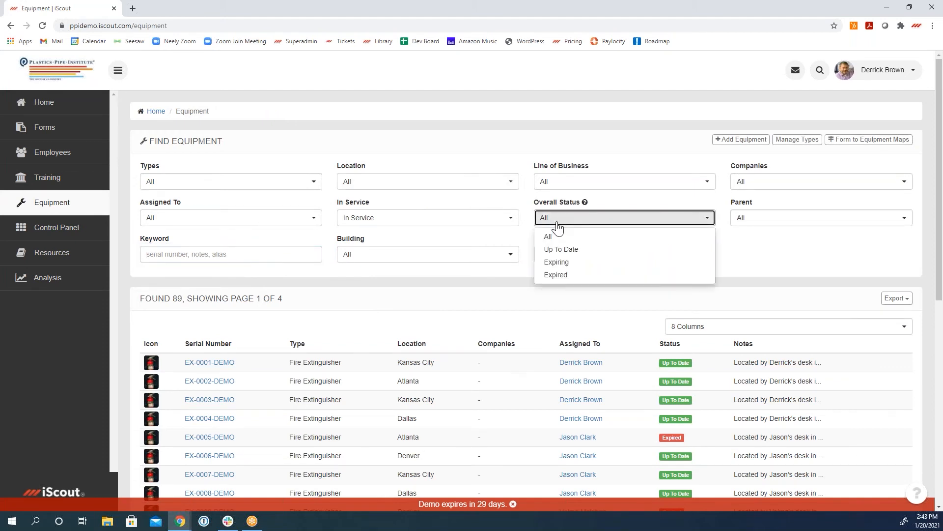
left_click(557, 262)
left_click(560, 218)
left_click(555, 275)
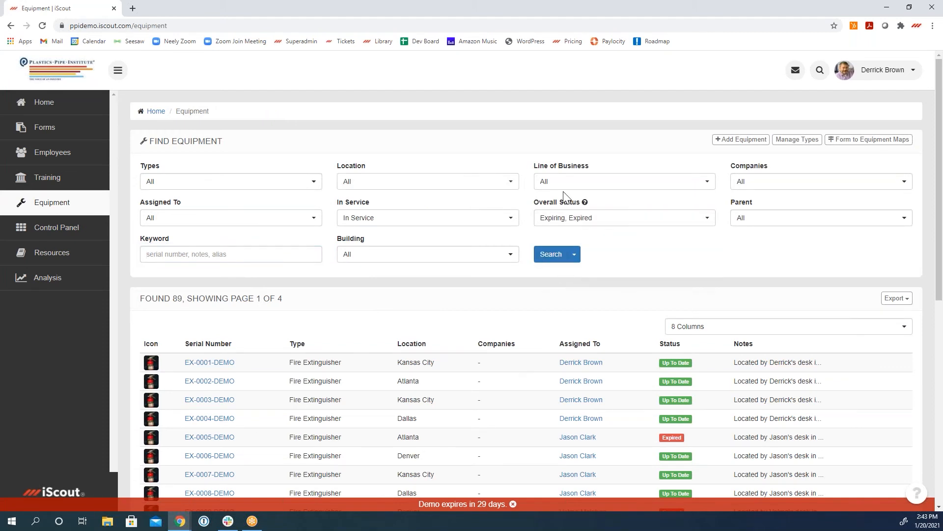
left_click(492, 183)
left_click(400, 276)
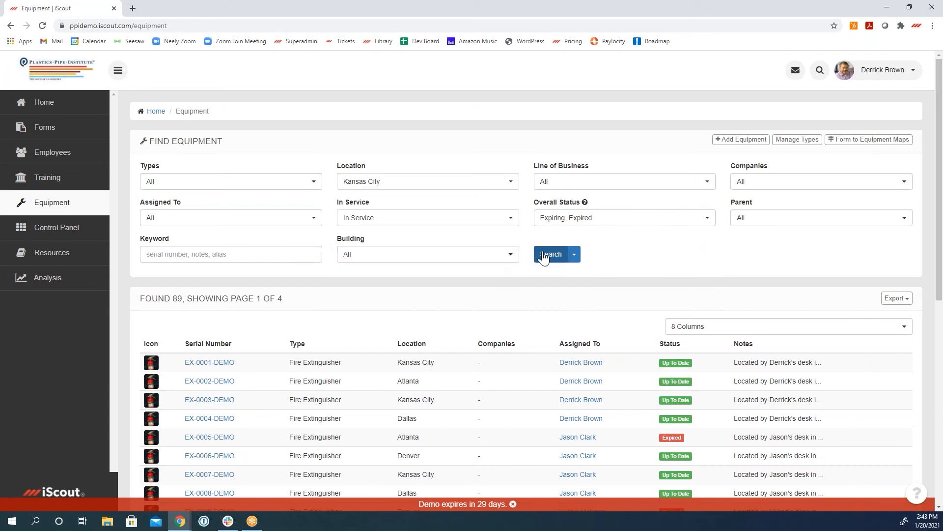
left_click(559, 257)
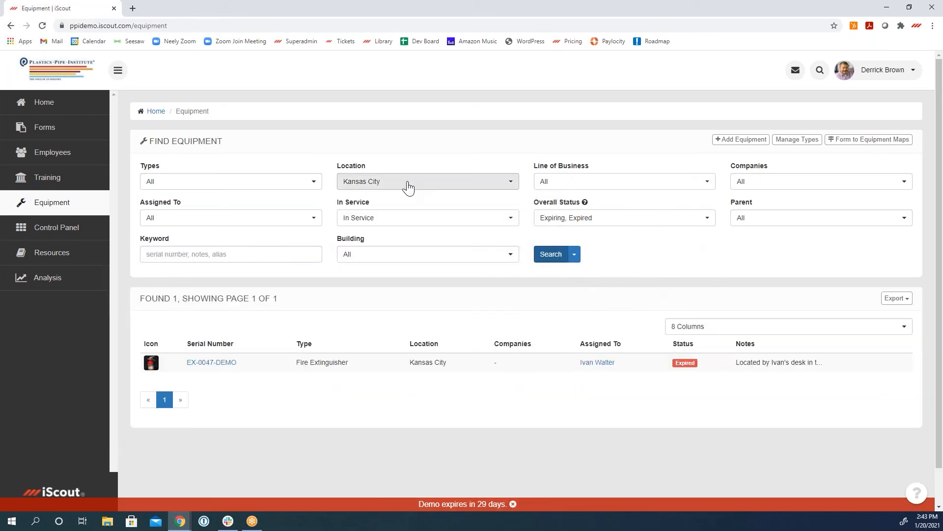
Step: Add Denver to the location filter and rerun the equipment search
left_click(407, 184)
left_click(403, 253)
left_click(549, 256)
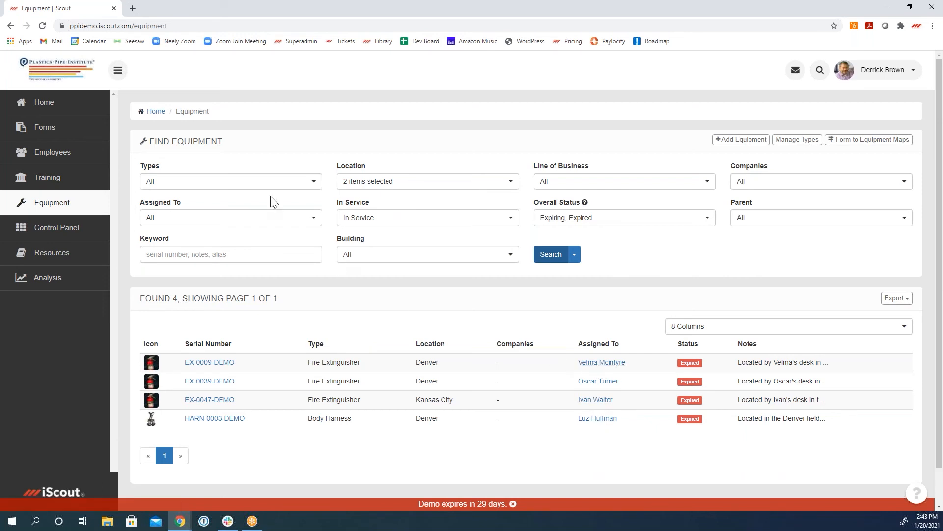
Step: Reset the Location and Overall Status filters to All and view the available equipment types without choosing one
left_click(380, 181)
left_click(388, 201)
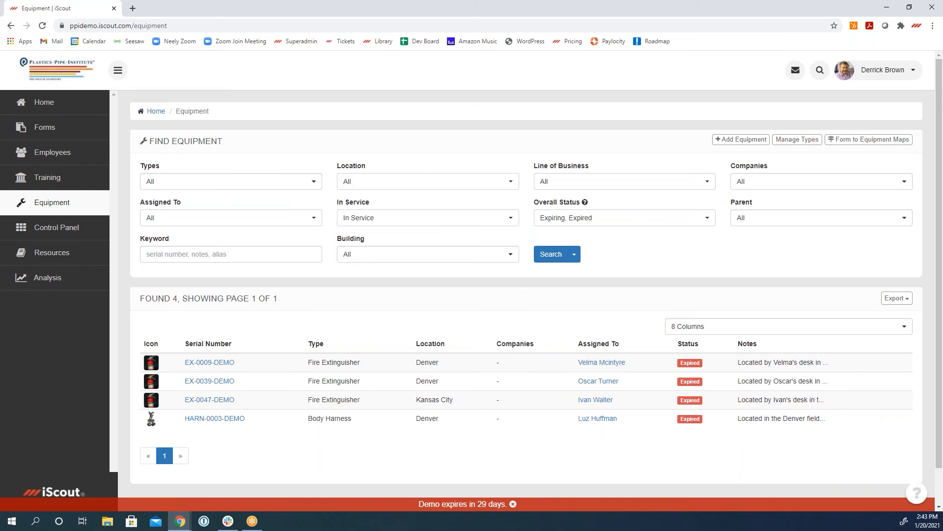
left_click(559, 219)
left_click(562, 238)
left_click(283, 187)
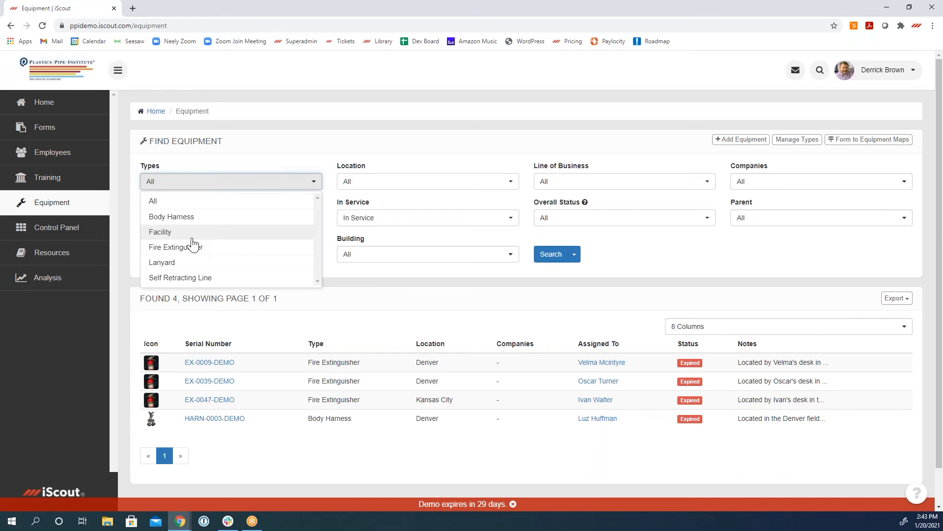
left_click(675, 261)
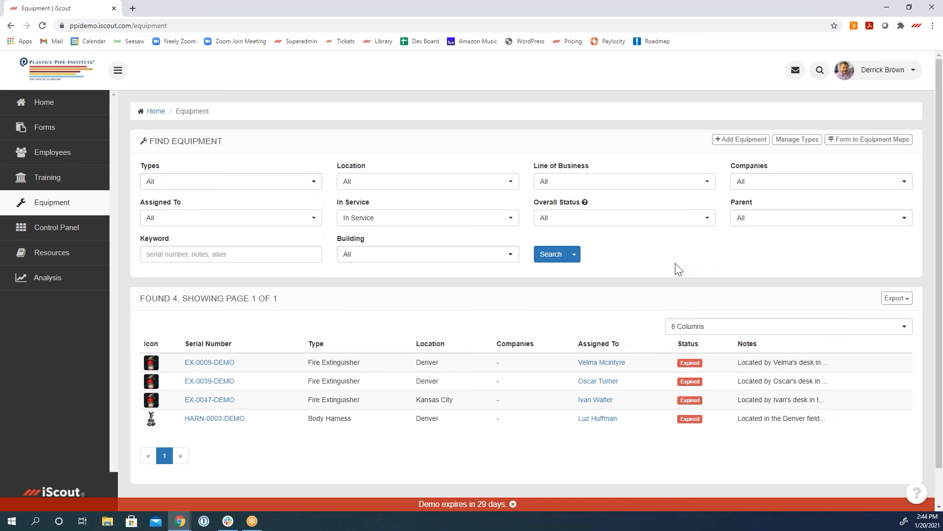
Step: Open Acknowledgments from the Control Panel and examine the details, recipients and signatures of the box knives acknowledgment
left_click(57, 233)
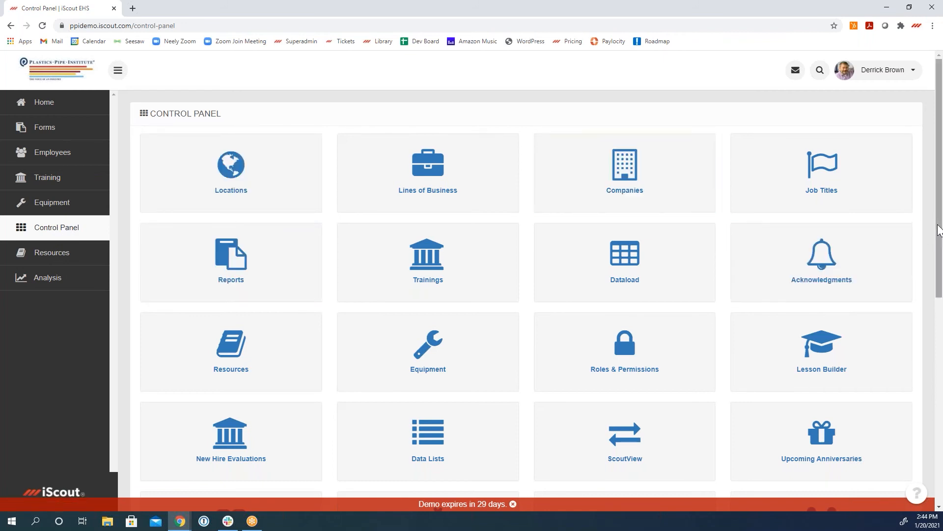
scroll(938, 227, "down", 2)
left_click(834, 209)
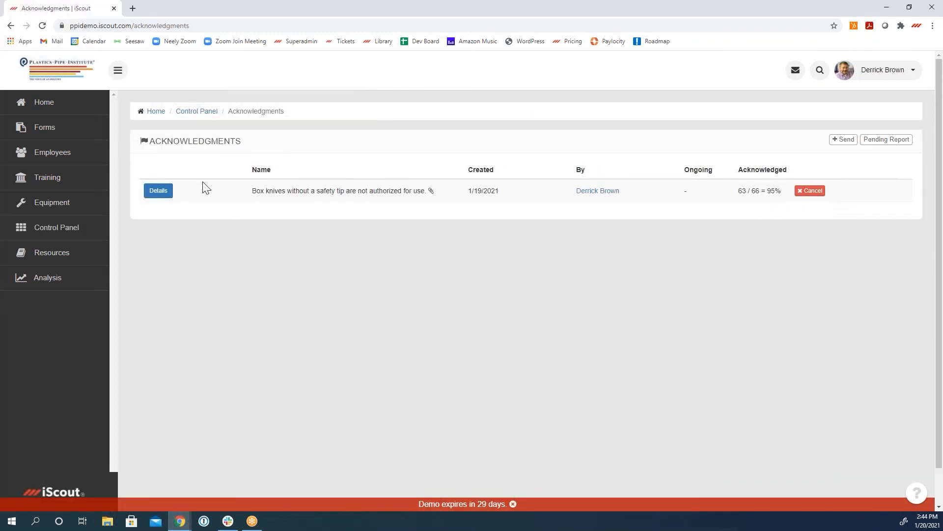
left_click(155, 195)
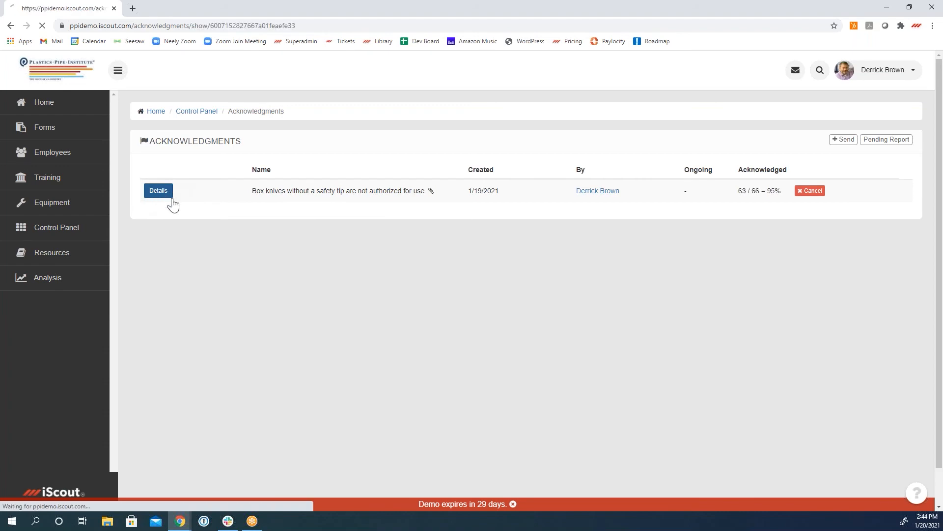
scroll(453, 252, "down", 3)
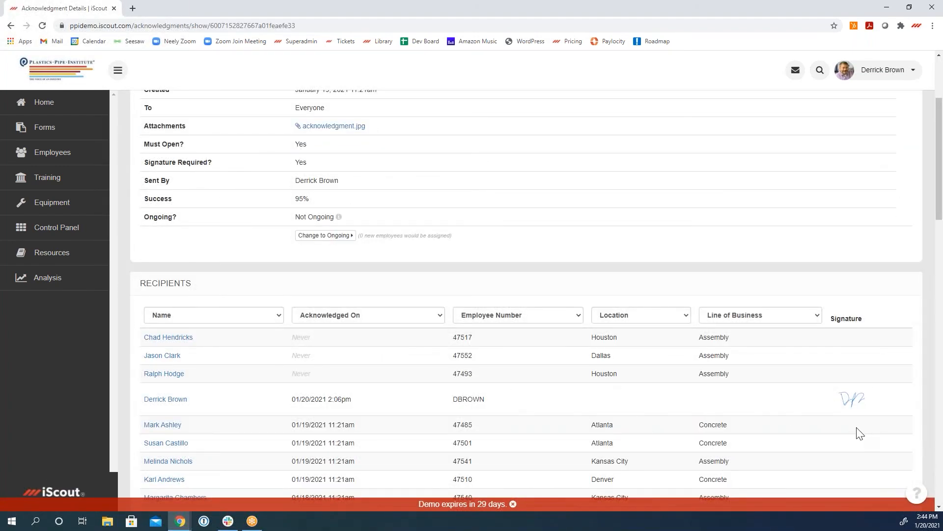
scroll(860, 433, "up", 3)
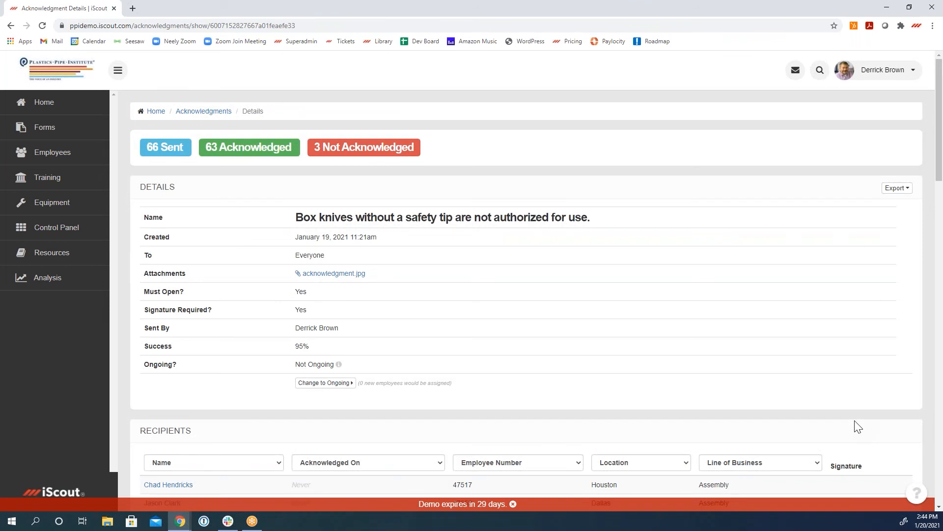
Step: Start a new acknowledgment and limit its recipients to employees whose Line of Business is Concrete
left_click(11, 26)
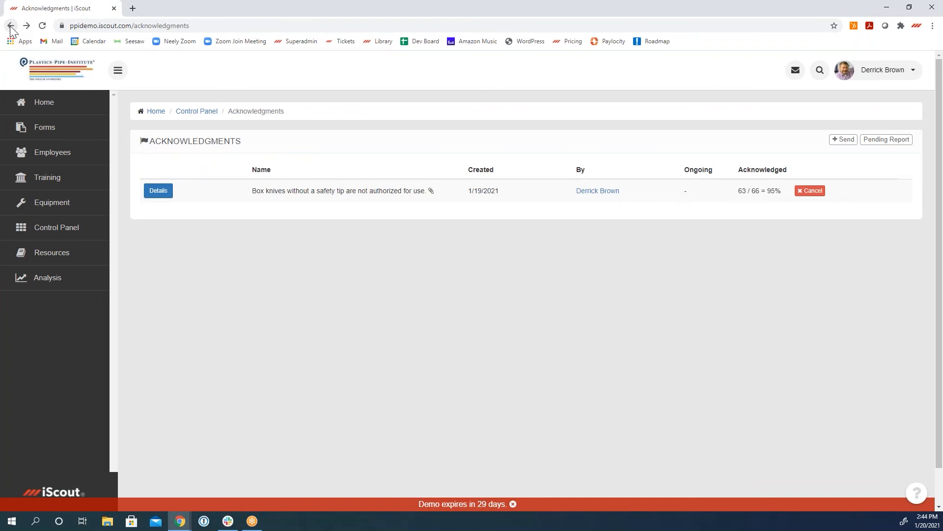
left_click(848, 143)
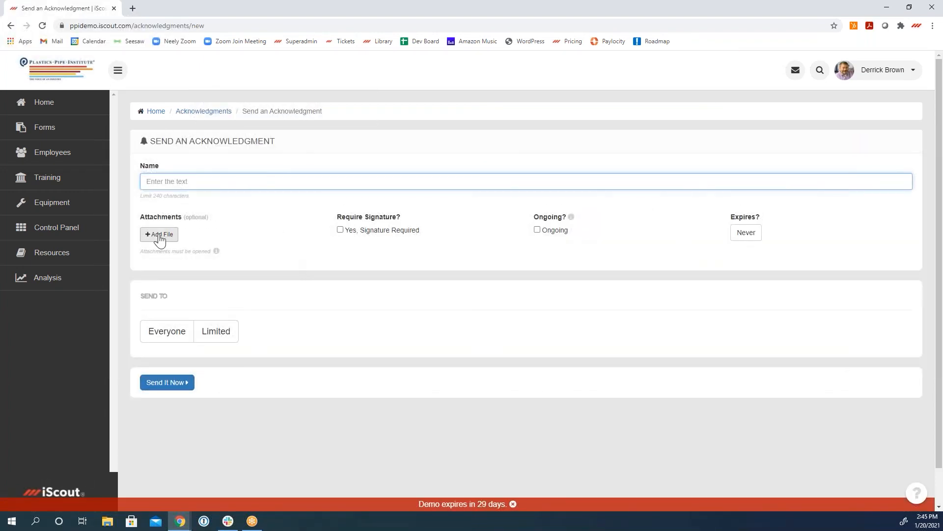
left_click(216, 331)
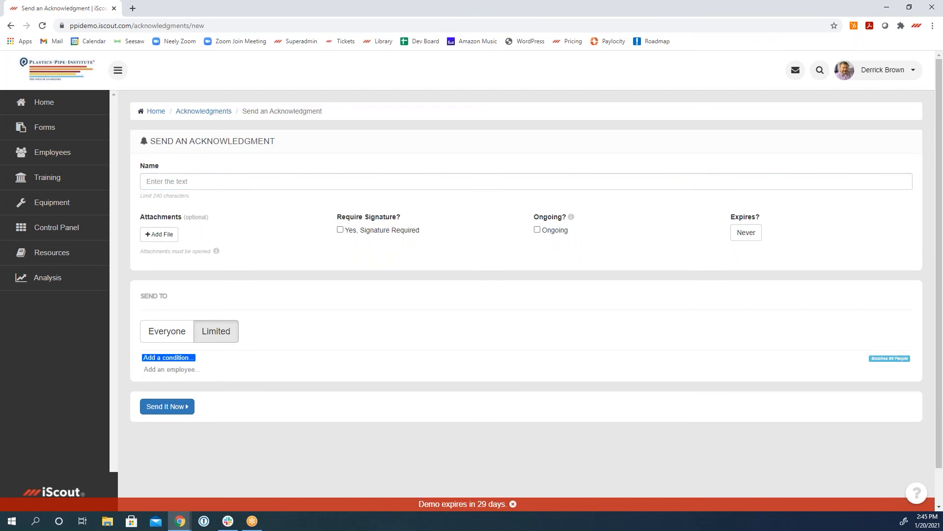
left_click(168, 357)
left_click(239, 386)
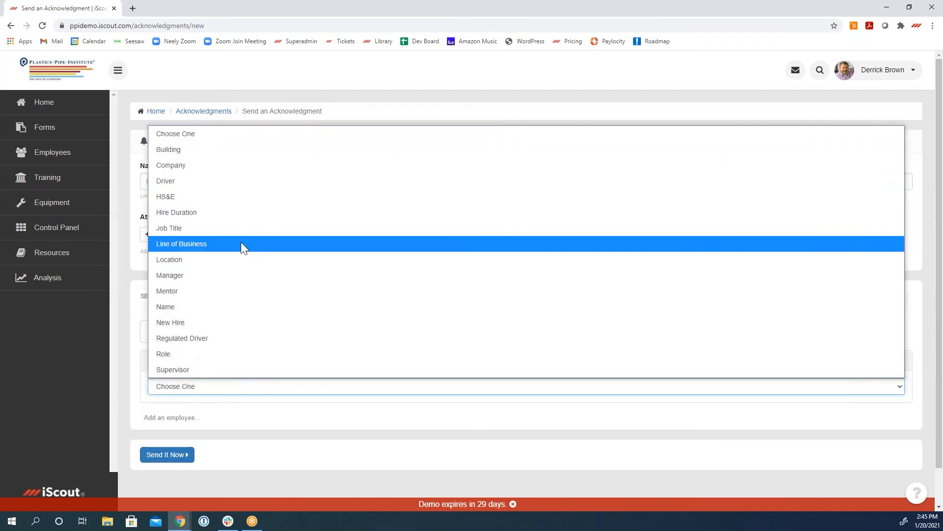
left_click(241, 243)
left_click(237, 402)
left_click(230, 449)
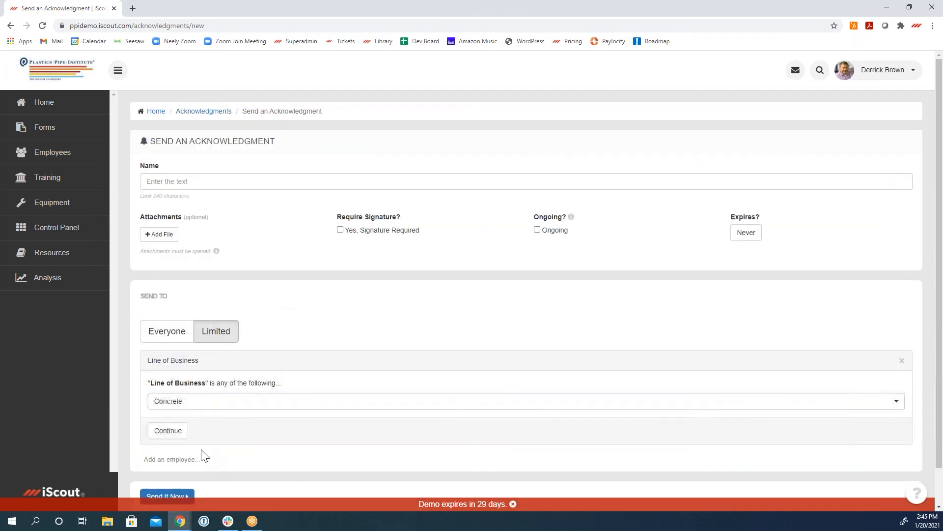
left_click(175, 435)
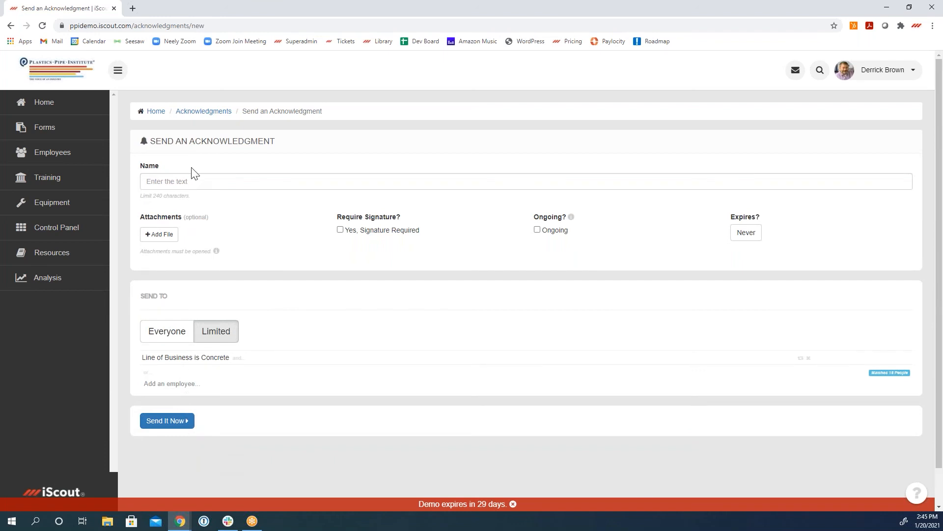
Step: Name the acknowledgment "sdfgadg a gasdf g" and send it
left_click(194, 181)
type("sdfgadg a gasdf g")
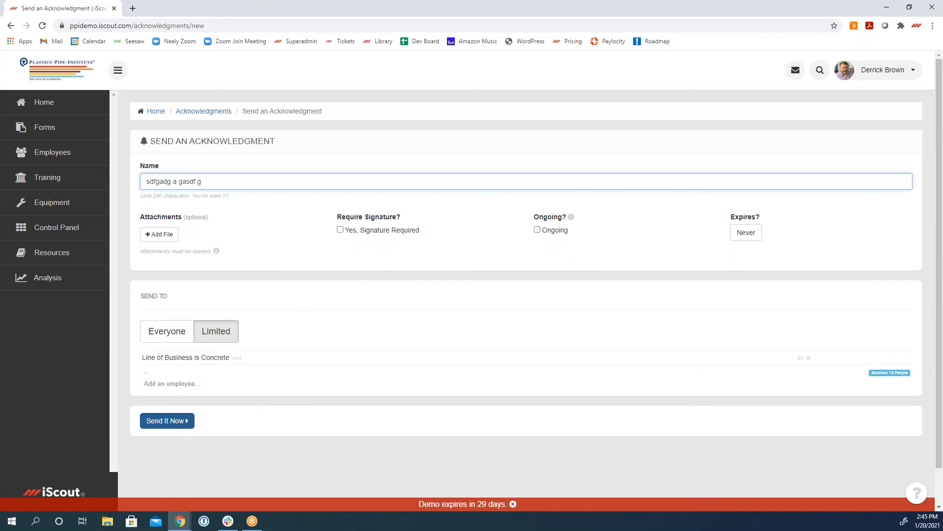
left_click(183, 421)
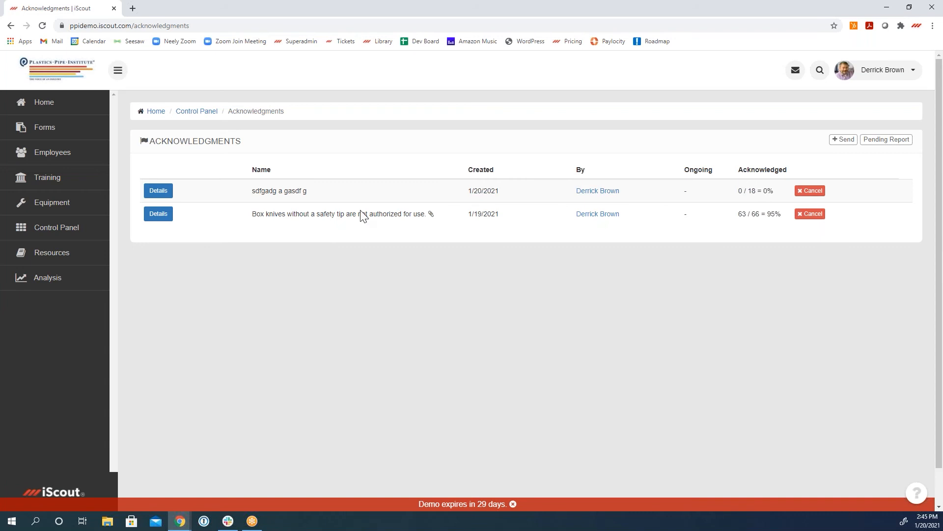
Step: Open Resources and examine the edit pages and version histories of Accident Prevention, HSE Management System and Behavior Based Safety
left_click(54, 237)
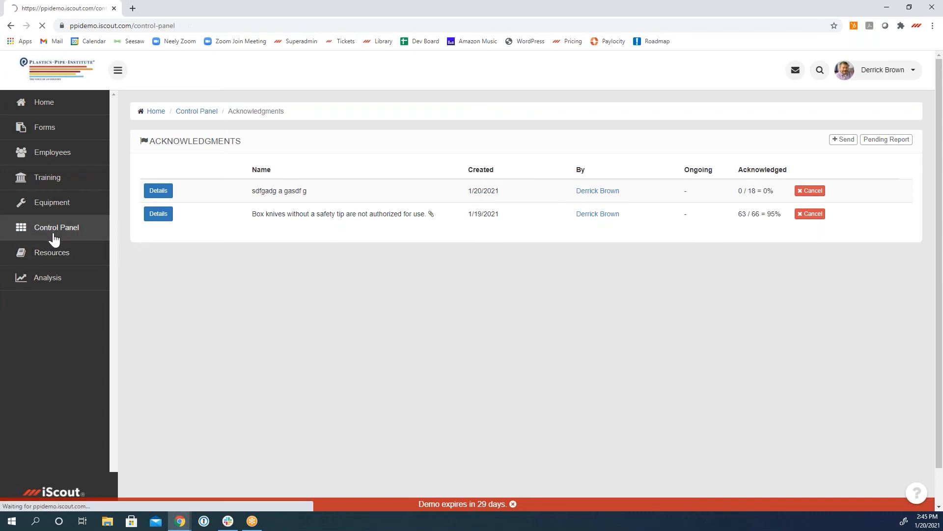
left_click(59, 259)
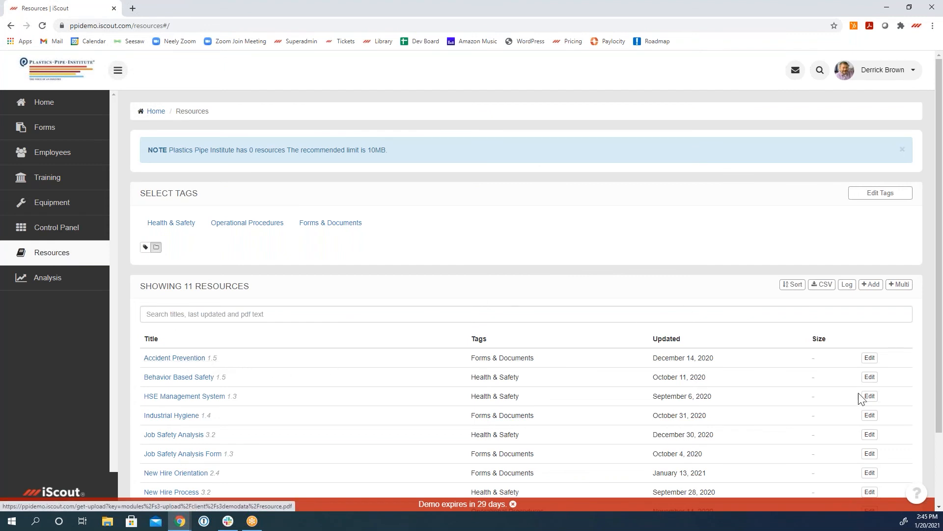
left_click(870, 358)
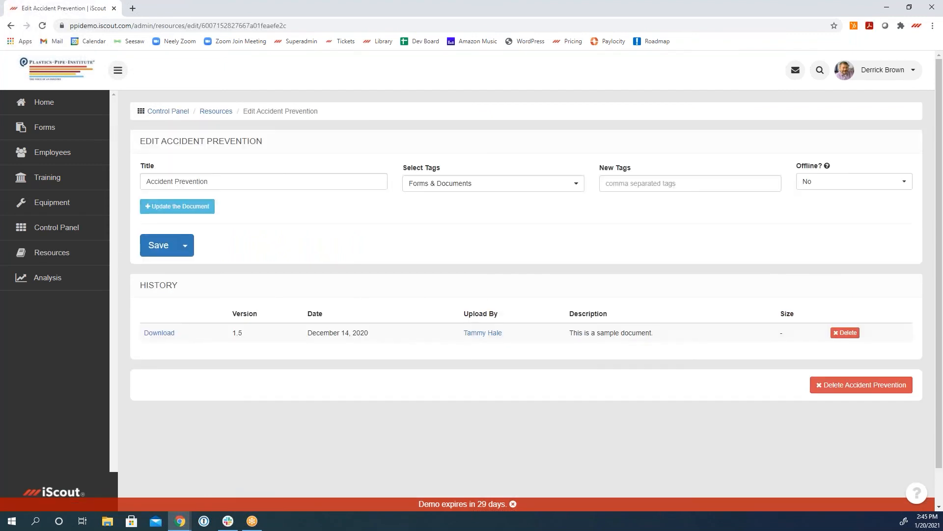
left_click(10, 26)
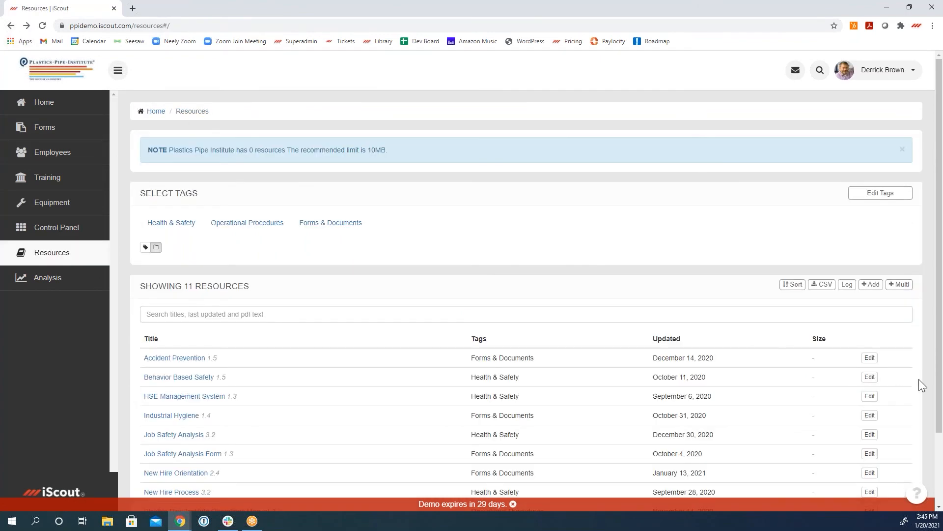
left_click(869, 396)
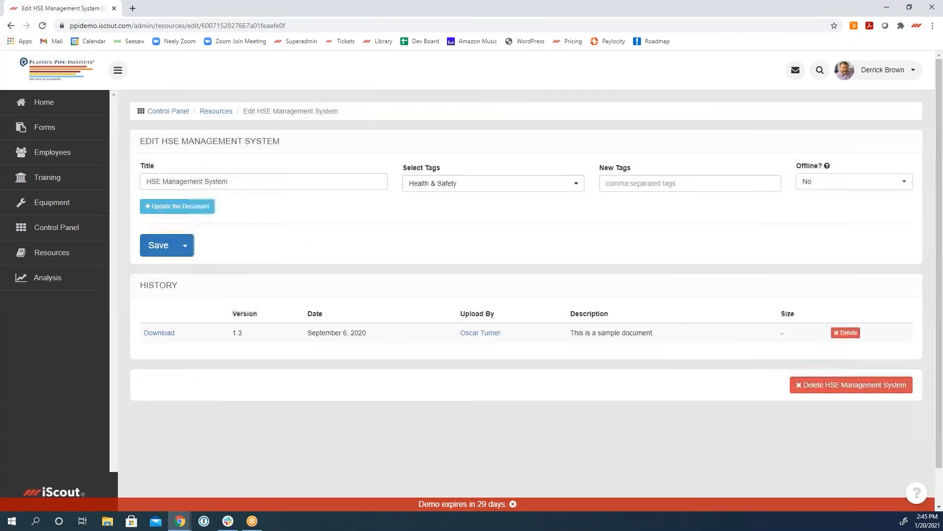
left_click(10, 25)
left_click(870, 377)
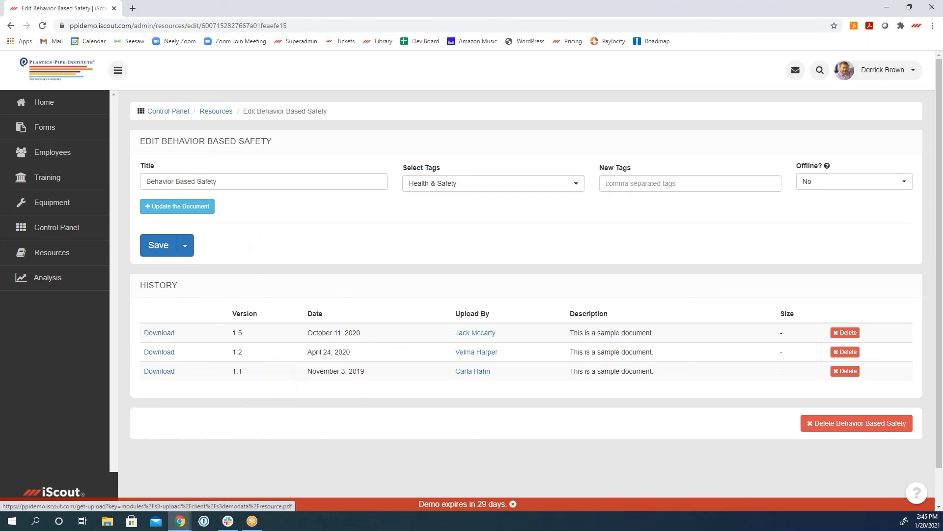
Step: View the document update fields for Behavior Based Safety and the save option that also creates an acknowledgment, without saving
left_click(180, 212)
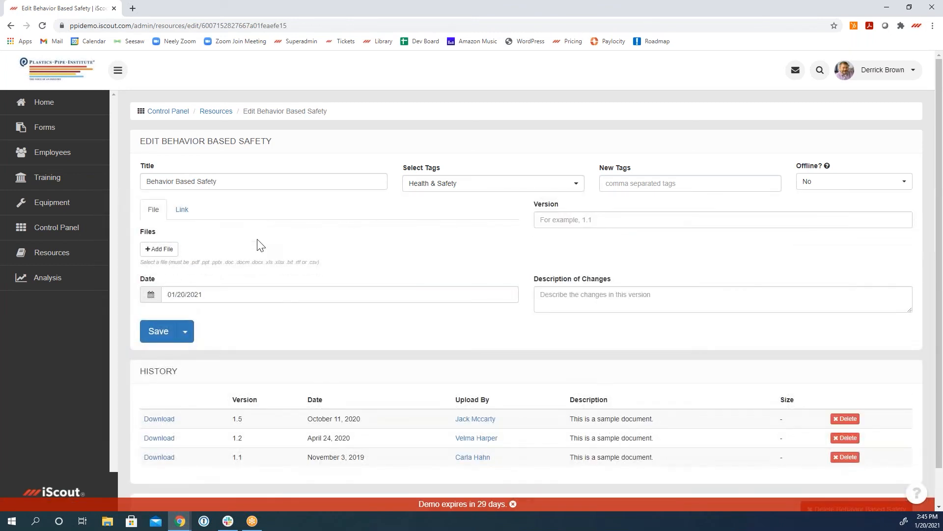
left_click(185, 331)
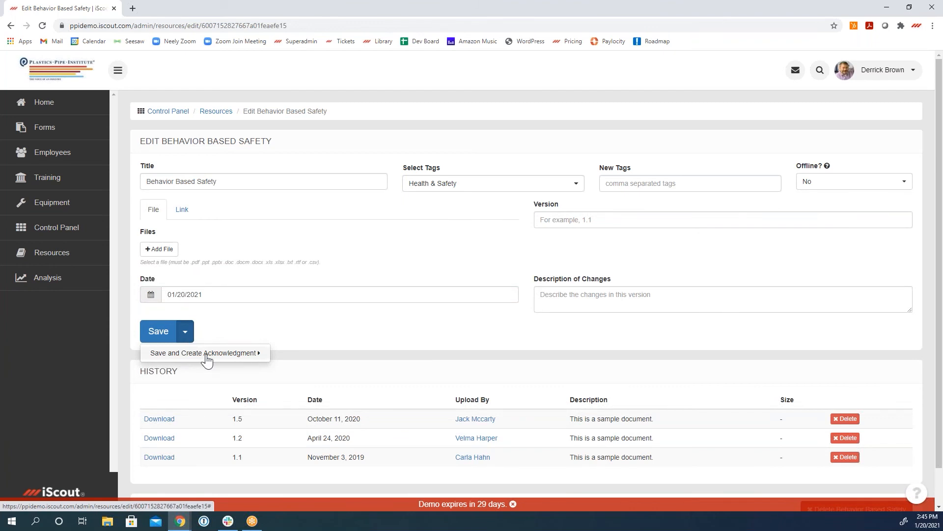
left_click(317, 332)
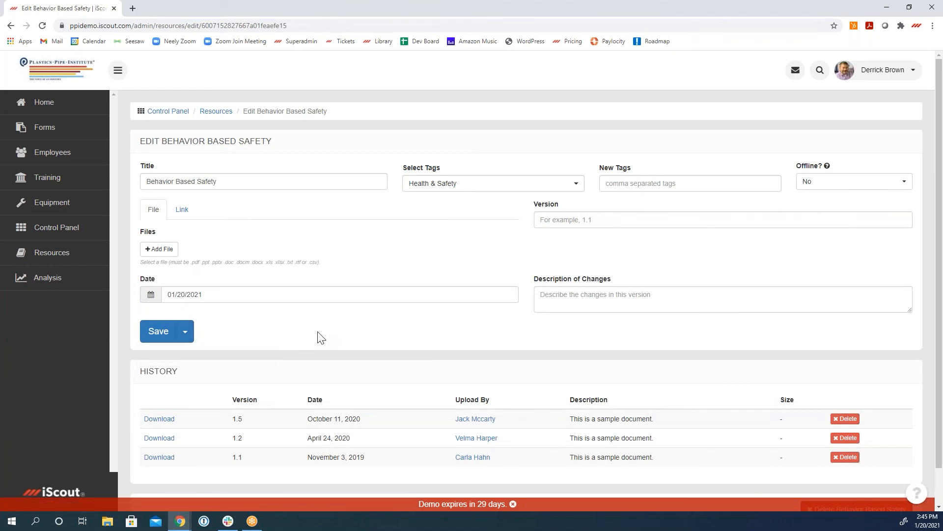
Step: Open Roles & Permissions from the Control Panel and review the Employee, Manager and Admin permissions
left_click(66, 227)
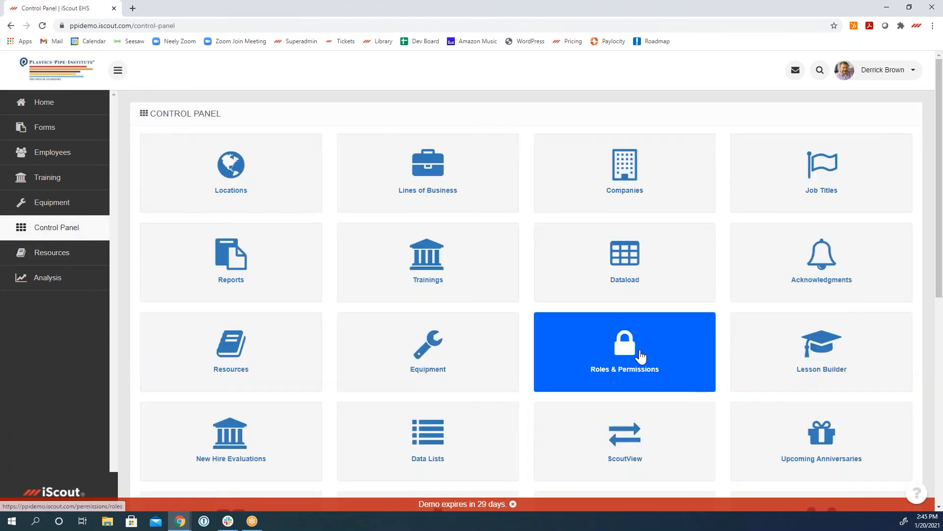
left_click(630, 356)
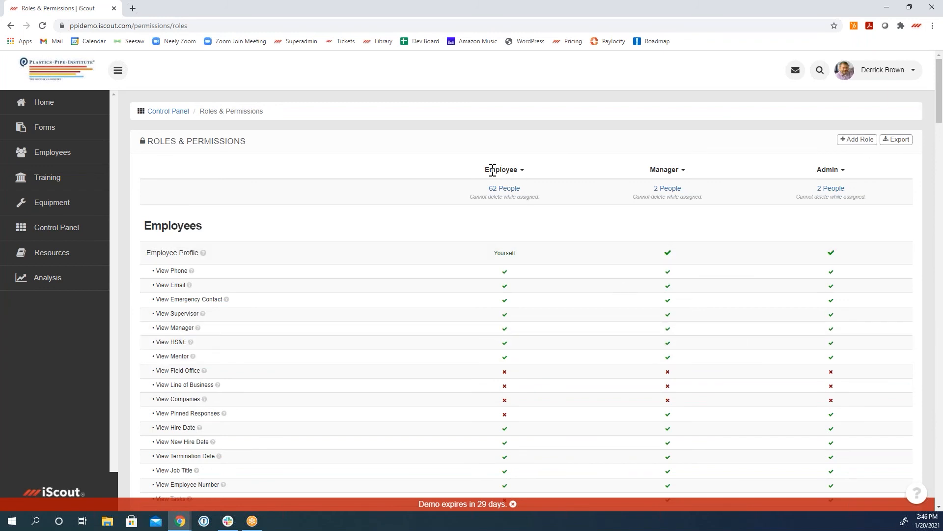
left_click_drag(939, 109, 930, 274)
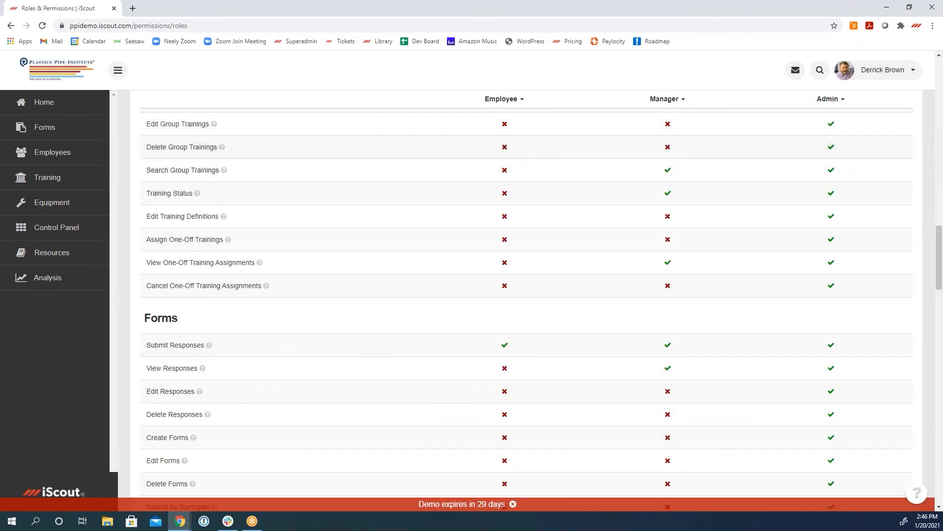
left_click_drag(939, 274, 929, 93)
Step: Create a new role named Supervisor with the Manager permissions as its starting point and review its permissions
left_click(859, 140)
left_click(383, 258)
key("Down")
left_click(387, 275)
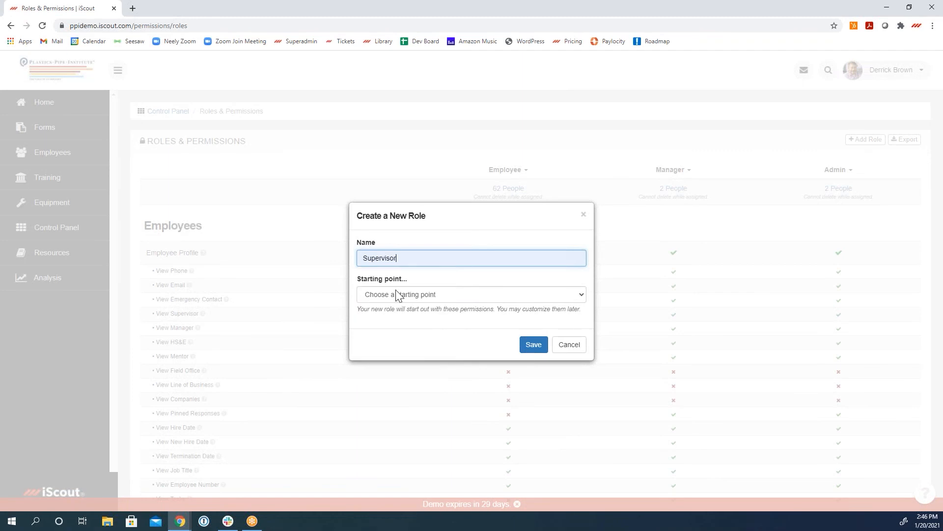
left_click(397, 293)
left_click(390, 373)
left_click(533, 344)
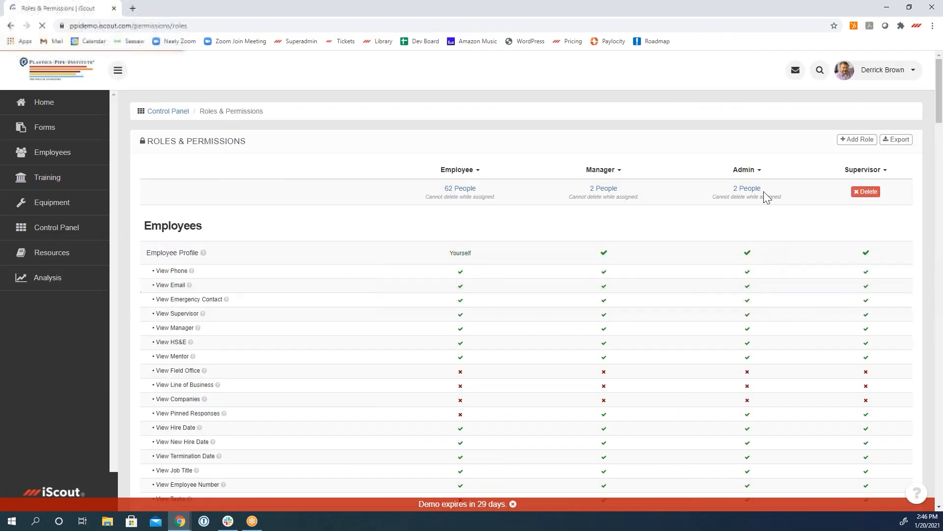
scroll(744, 347, "down", 4)
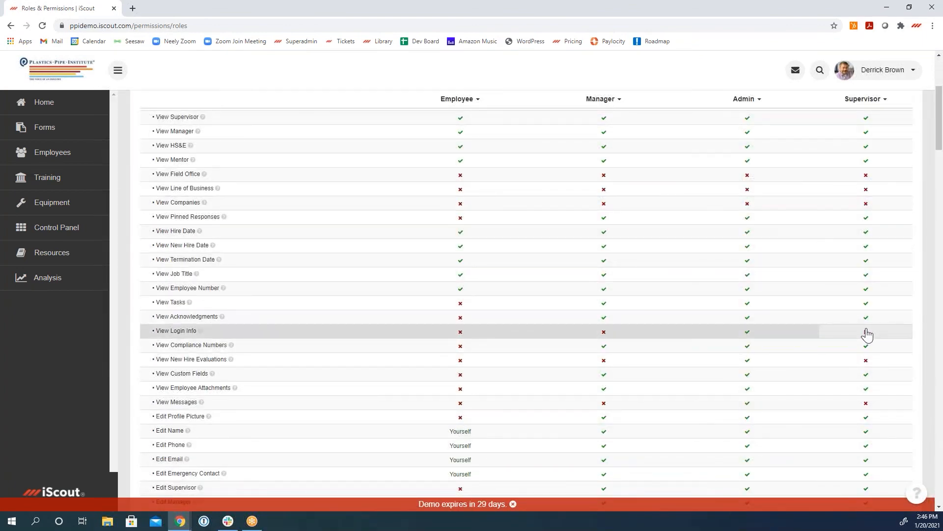
scroll(867, 334, "up", 4)
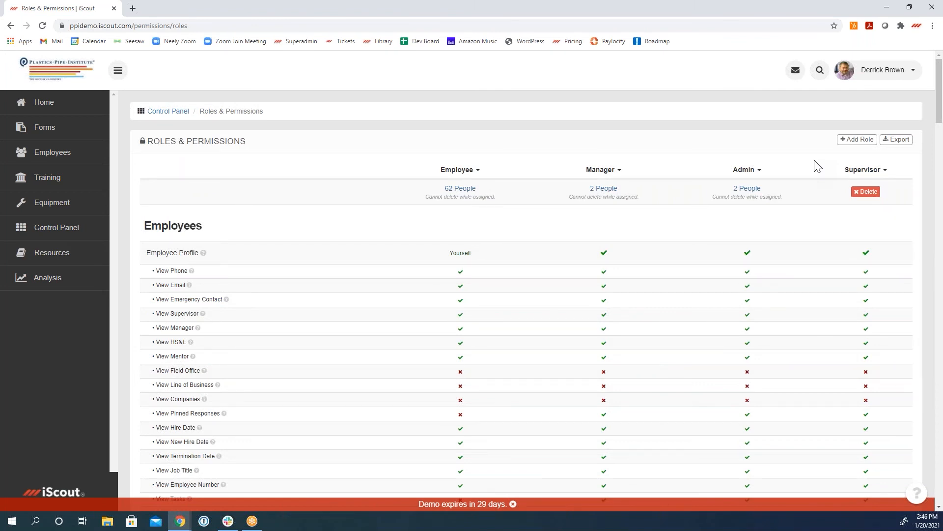
Step: Open Dataload from the Control Panel and view the page for uploading a new dataload spreadsheet
left_click(43, 236)
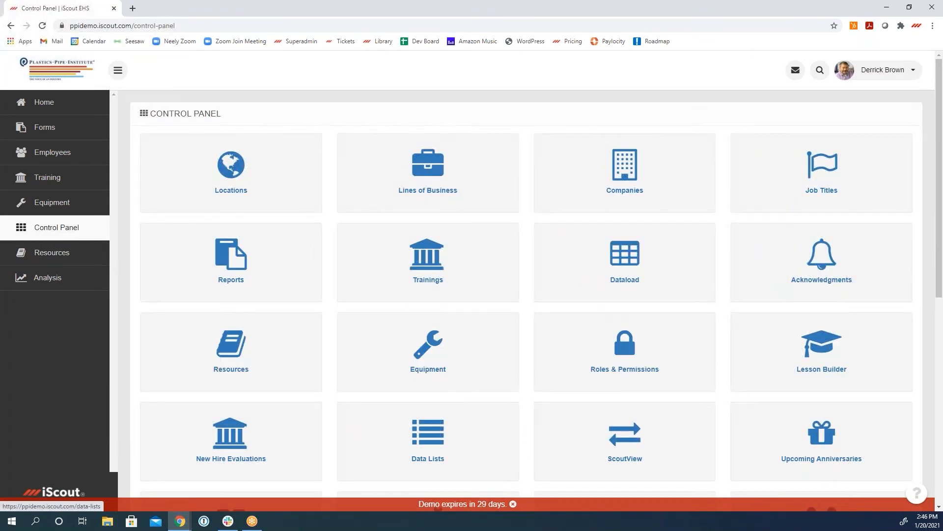
scroll(427, 438, "down", 2)
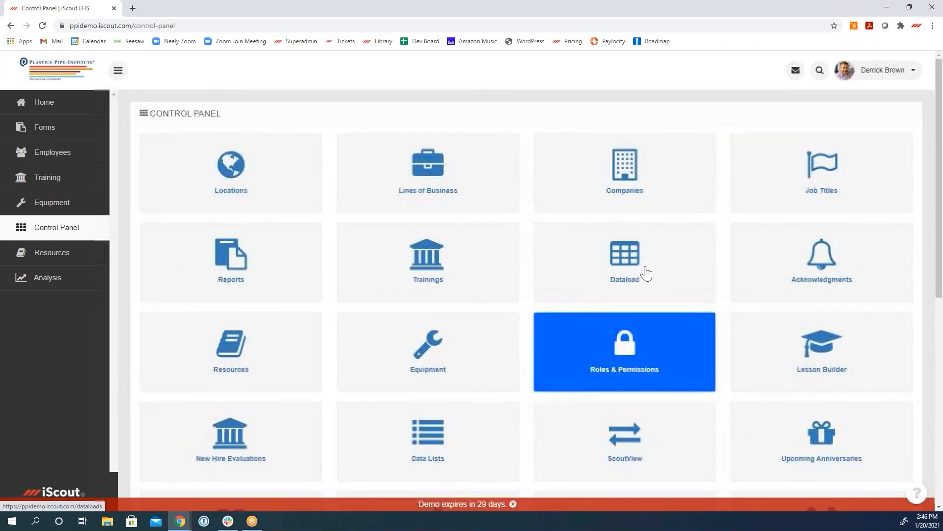
left_click(646, 259)
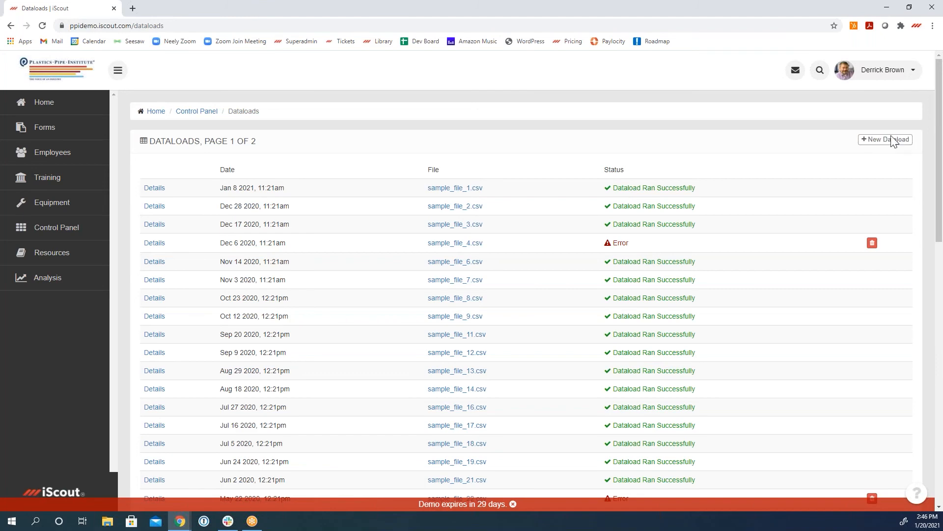
left_click(869, 140)
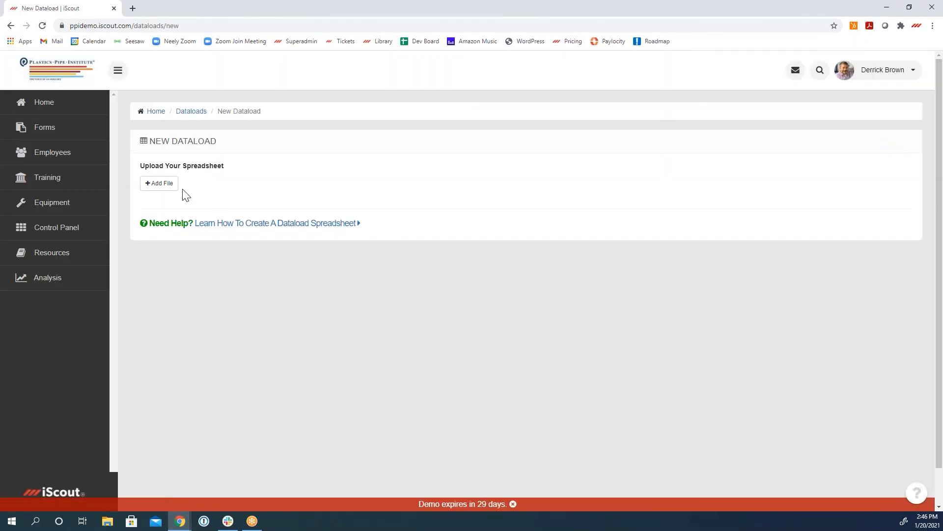
Step: Read the guide on creating a dataload spreadsheet, including the data types and the column titles for Employee records
left_click(270, 224)
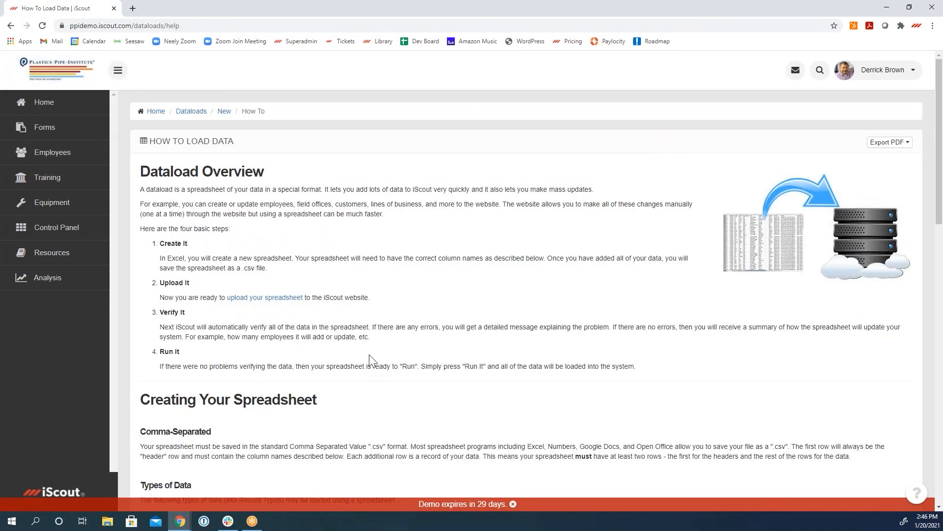
scroll(369, 355, "down", 3)
scroll(370, 374, "down", 4)
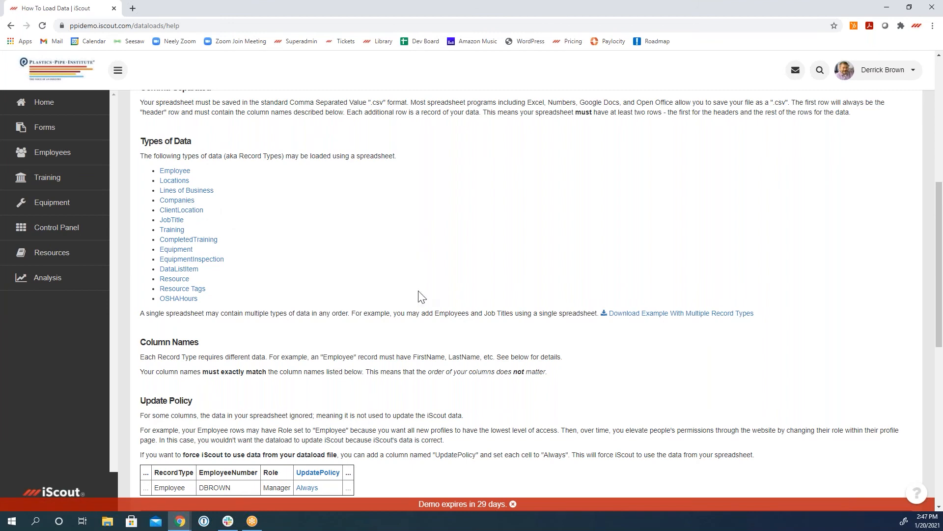
left_click(174, 171)
scroll(482, 386, "down", 3)
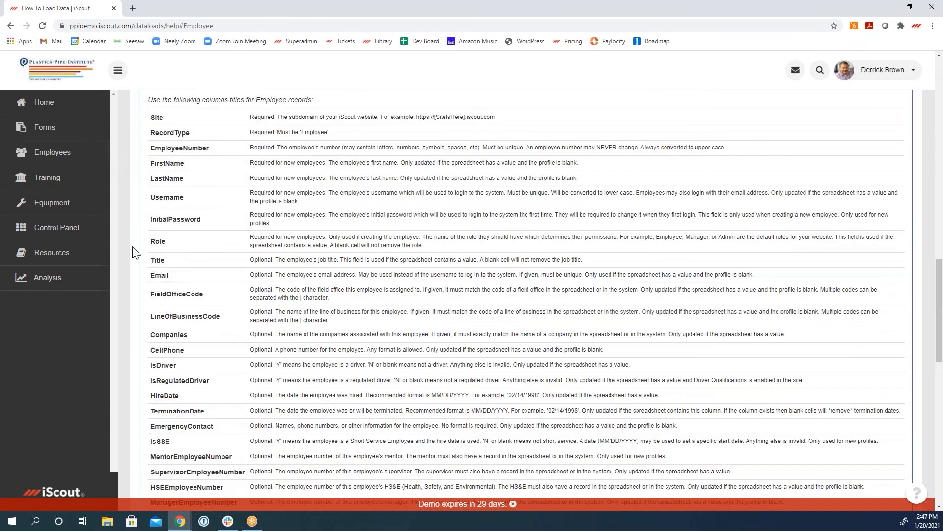
Step: Open API management from the Control Panel and view the API documentation
left_click(63, 230)
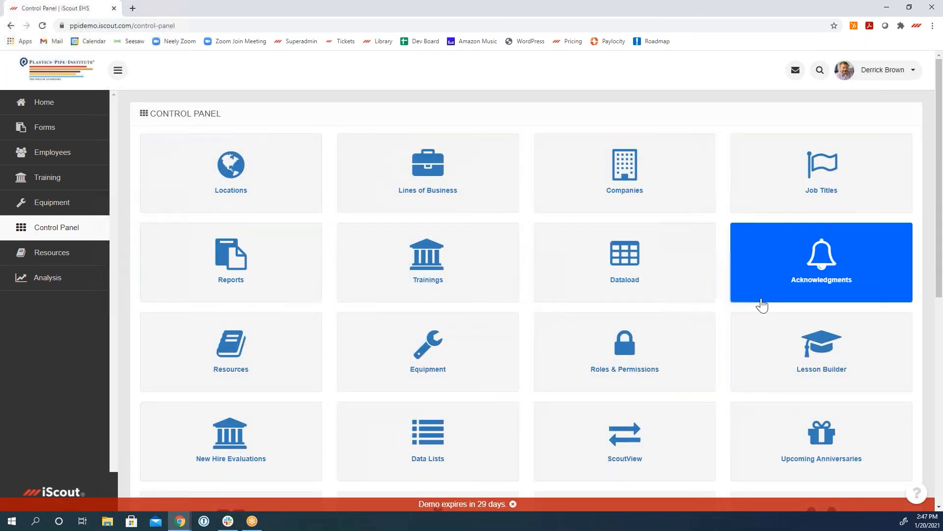
left_click_drag(939, 256, 925, 354)
left_click(644, 358)
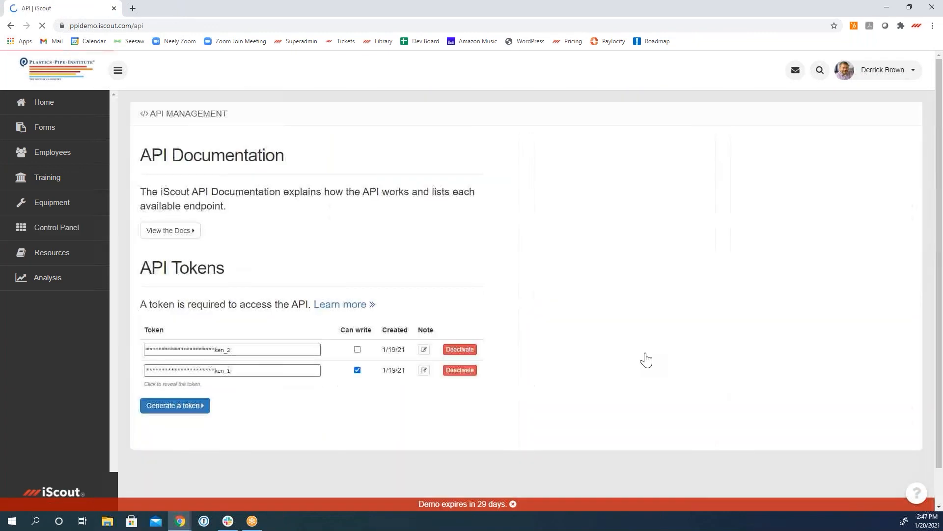
left_click(181, 231)
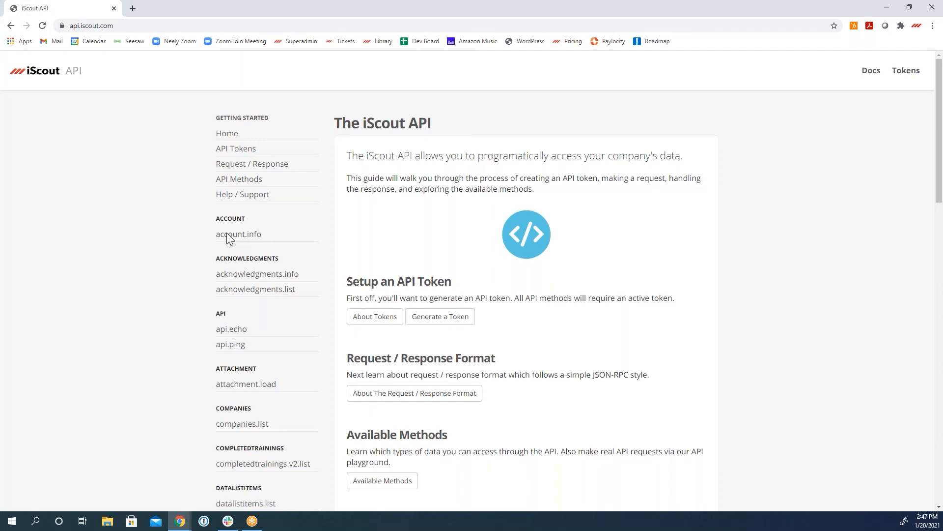
Step: Return to the Control Panel, open OSHA Case Management and review the 2020 cases, overview rates and monthly table
left_click(15, 26)
left_click(10, 26)
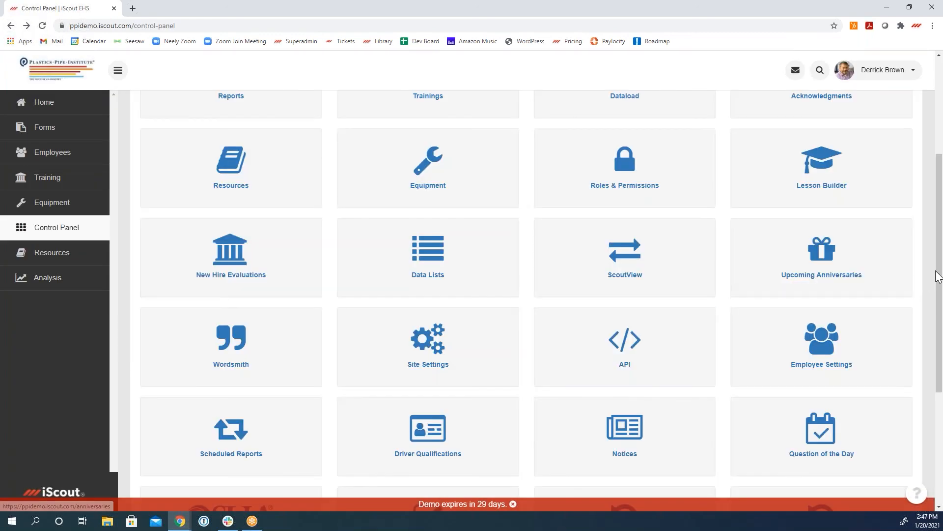
left_click_drag(938, 270, 939, 384)
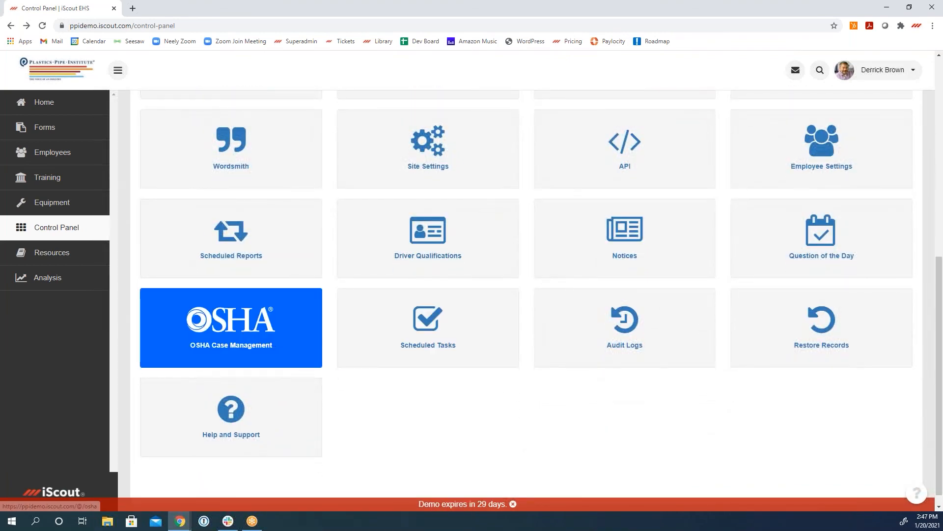
left_click(256, 332)
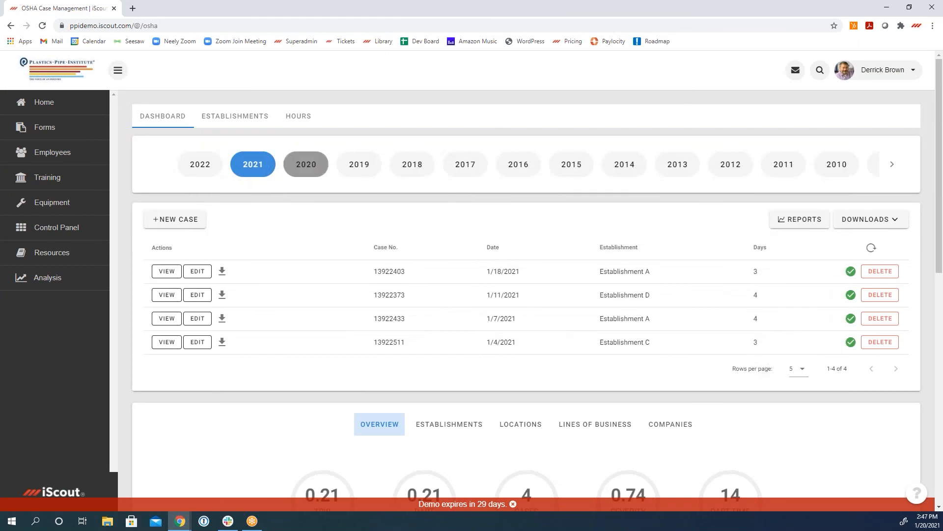
left_click(306, 165)
scroll(573, 323, "down", 6)
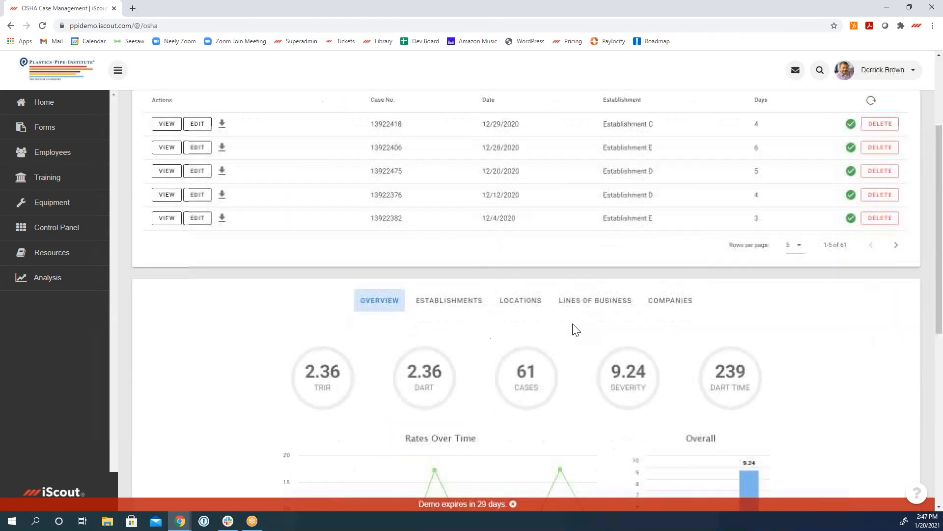
scroll(575, 328, "down", 5)
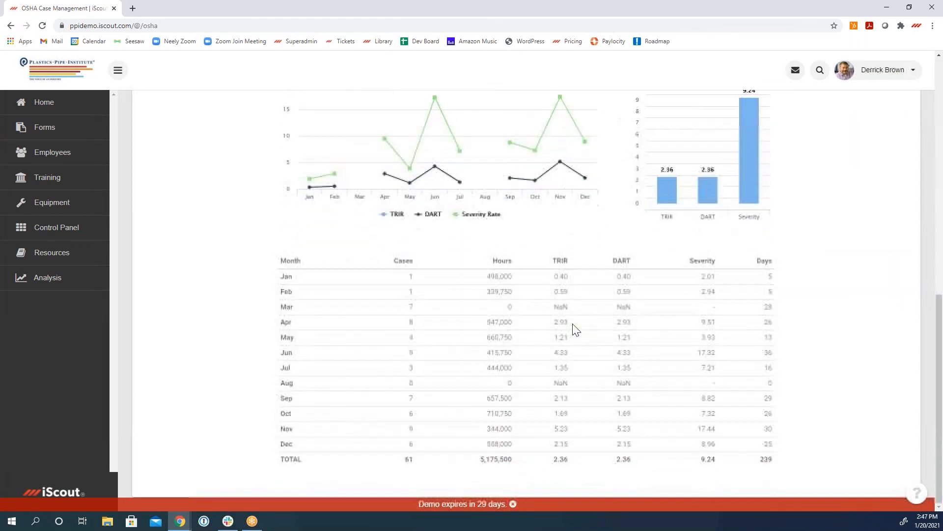
scroll(570, 327, "up", 4)
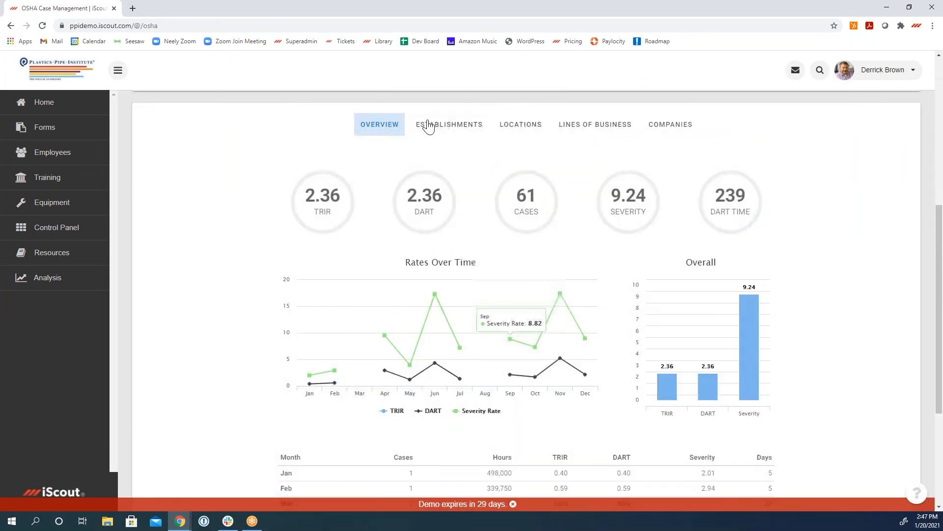
Step: Review the 2020 OSHA statistics by establishment, including the cases, hours and TRIR, DART and Severity charts
left_click(462, 127)
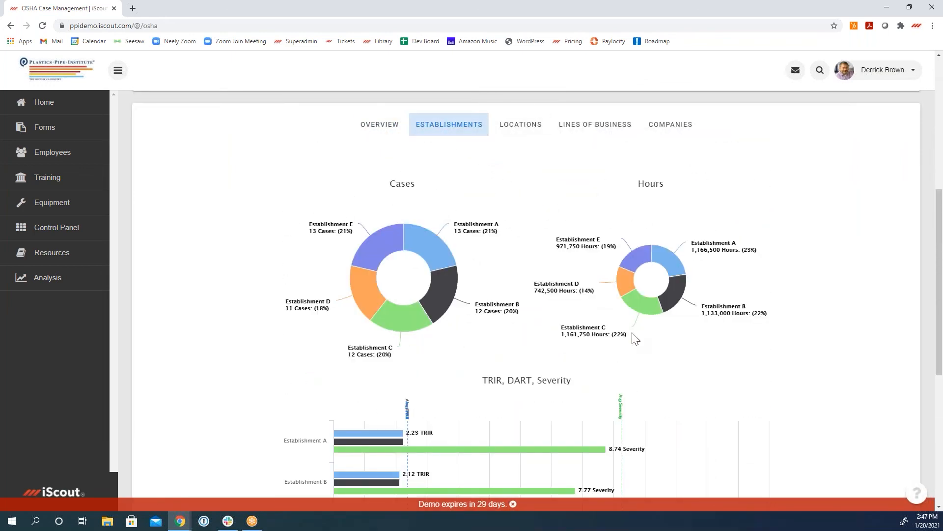
scroll(633, 338, "down", 2)
scroll(789, 383, "down", 2)
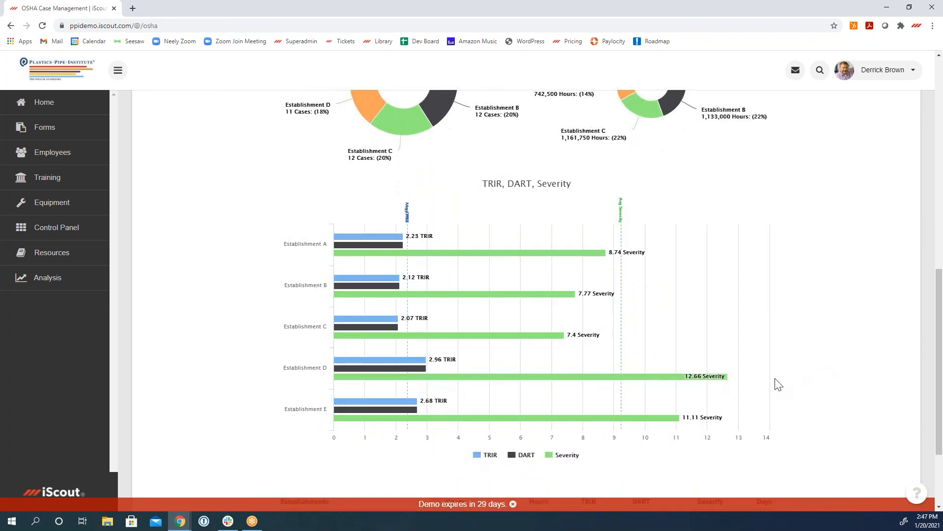
scroll(752, 356, "up", 10)
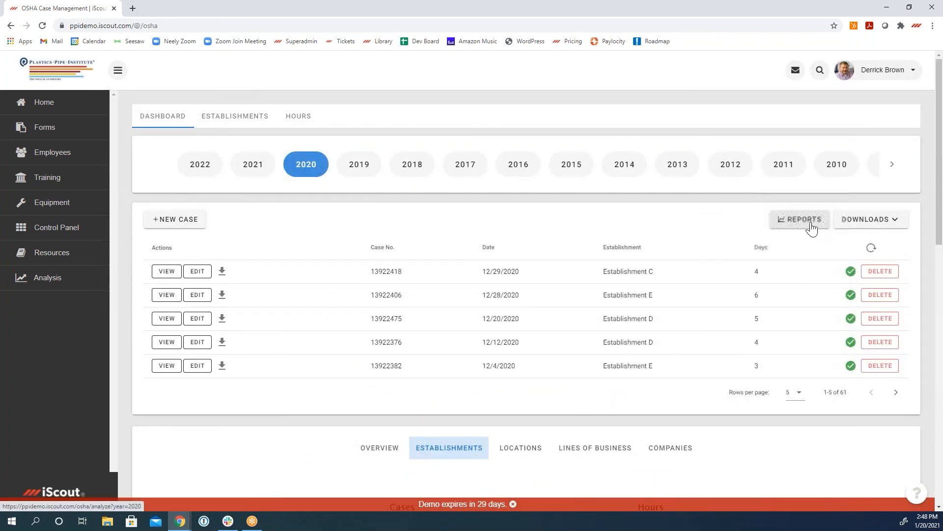
Step: Show the 2020 OSHA form downloads for each establishment and view the overview statistics again
left_click(869, 221)
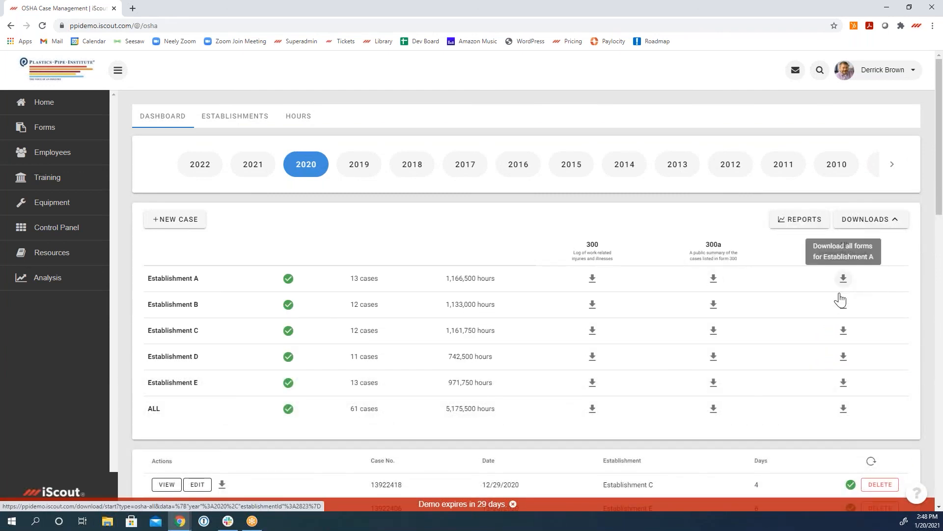
scroll(592, 383, "down", 10)
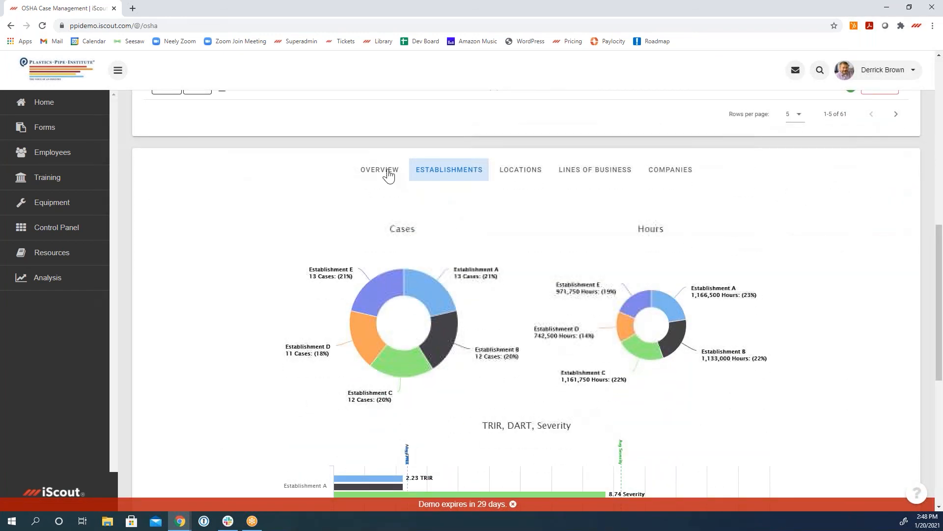
left_click(389, 176)
scroll(531, 339, "down", 1)
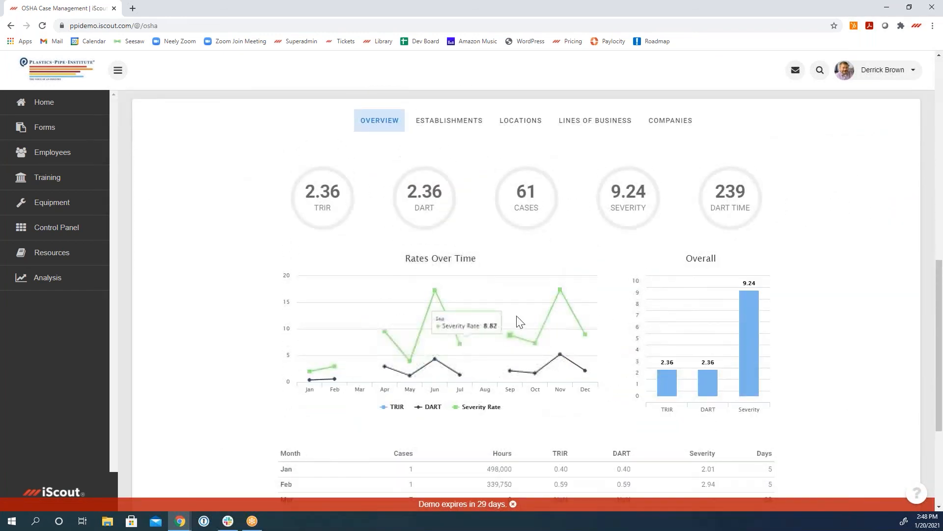
scroll(520, 322, "down", 2)
scroll(803, 342, "up", 2)
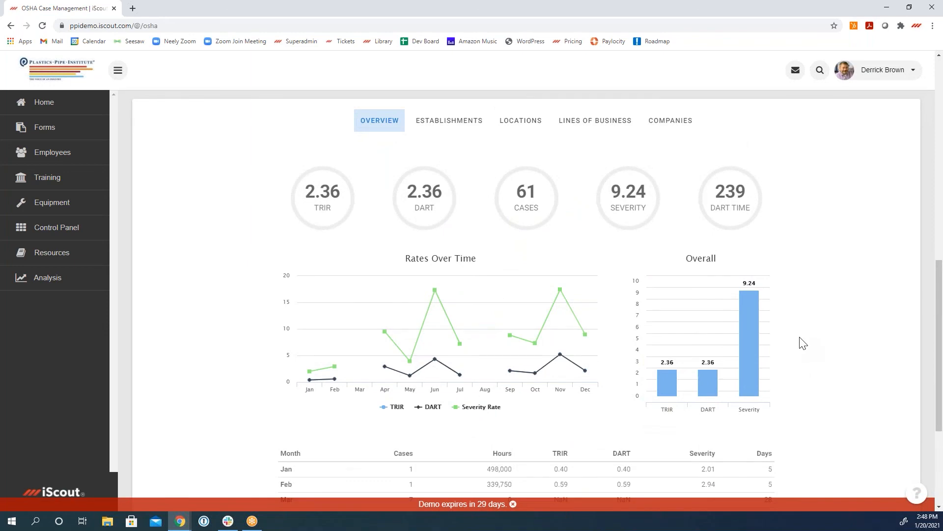
scroll(803, 342, "up", 4)
Step: Open Scheduled Tasks from the Control Panel and search for the Weekly Observation Cards task
left_click(64, 228)
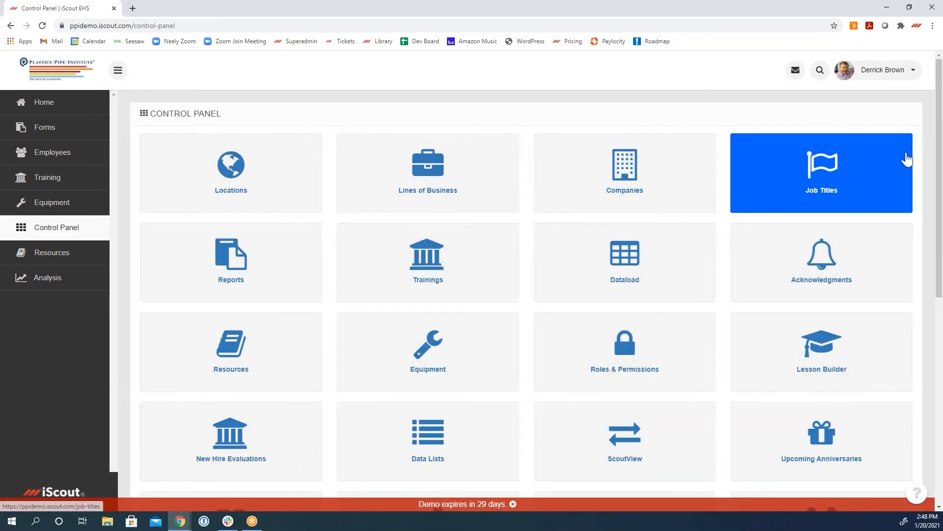
scroll(935, 219, "down", 1)
scroll(926, 308, "down", 8)
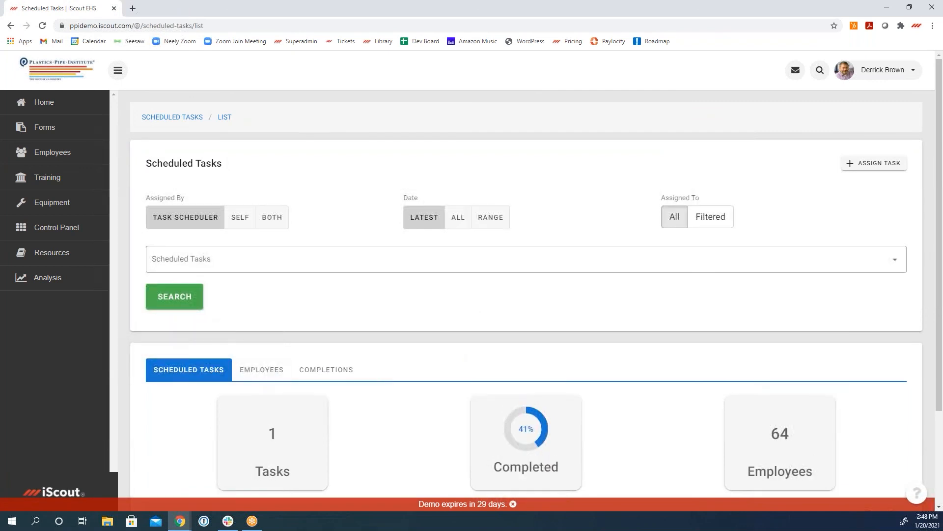
left_click(195, 256)
left_click(212, 290)
left_click(224, 321)
left_click(192, 300)
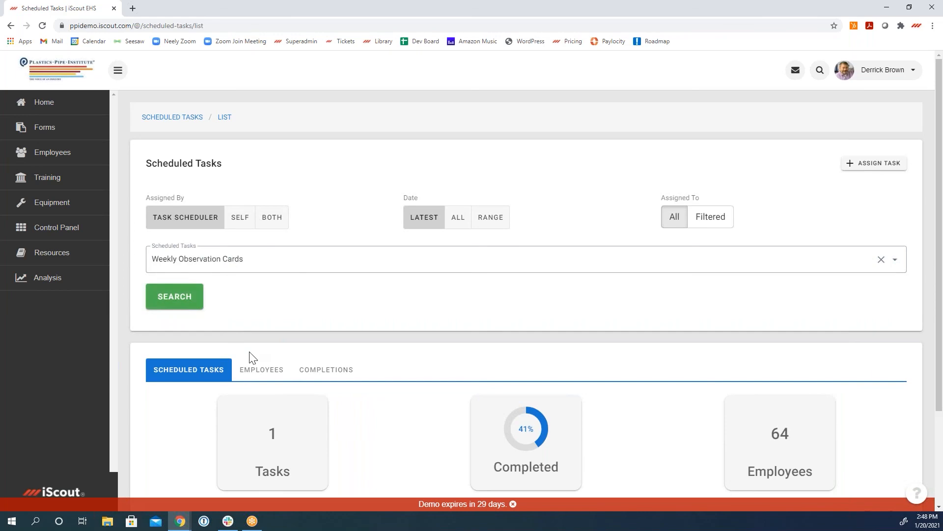
Step: Show the Weekly Observation Cards results by employee with the date filter set to All
scroll(252, 357, "down", 2)
left_click(263, 268)
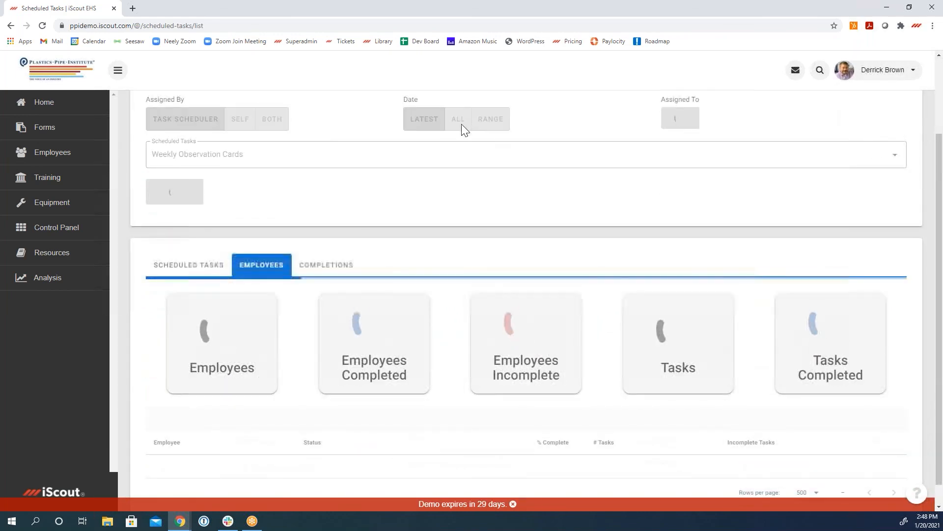
left_click(459, 127)
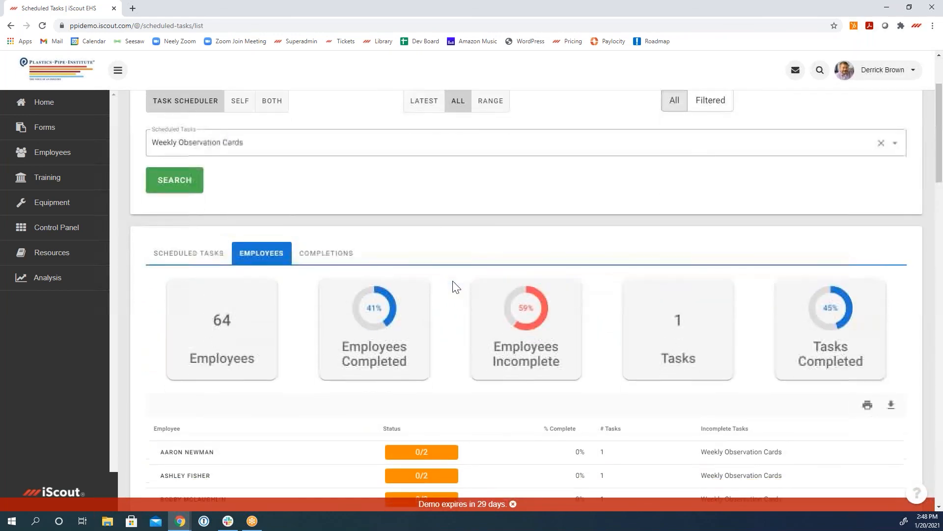
scroll(453, 284, "down", 3)
scroll(453, 284, "up", 3)
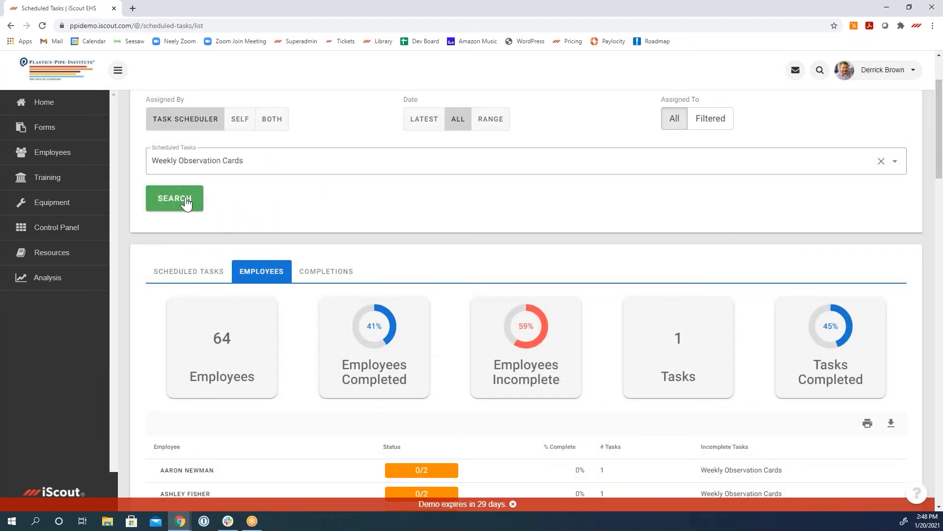
Step: Examine each employee's completion status and incomplete tasks in the Weekly Observation Cards list
scroll(543, 238, "down", 5)
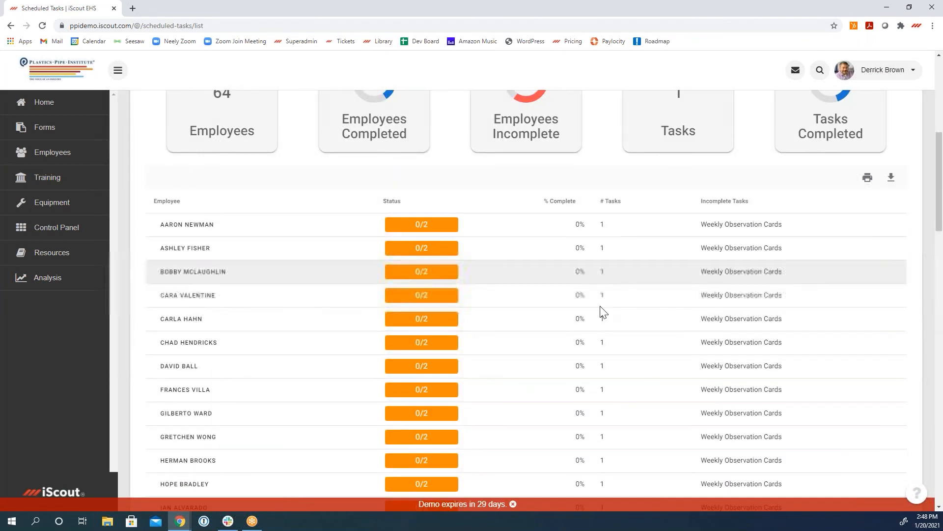
scroll(596, 365, "down", 3)
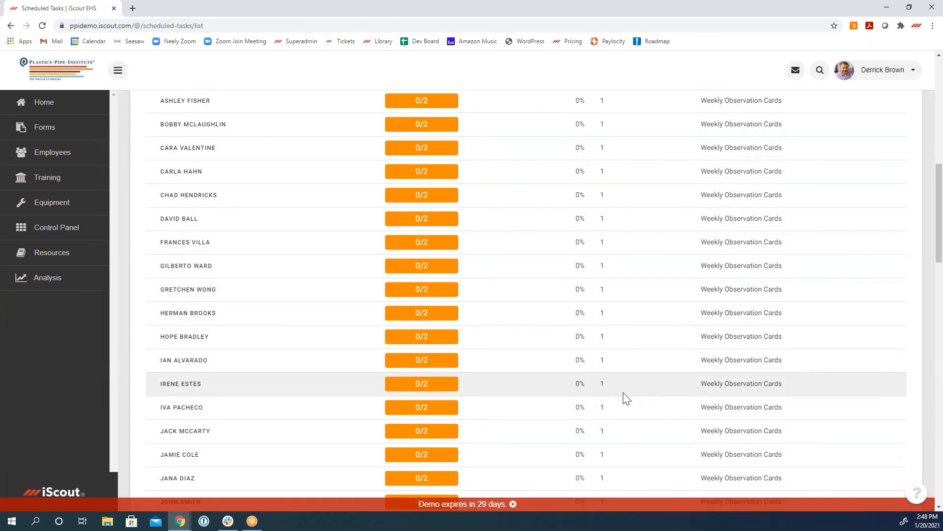
scroll(627, 398, "down", 13)
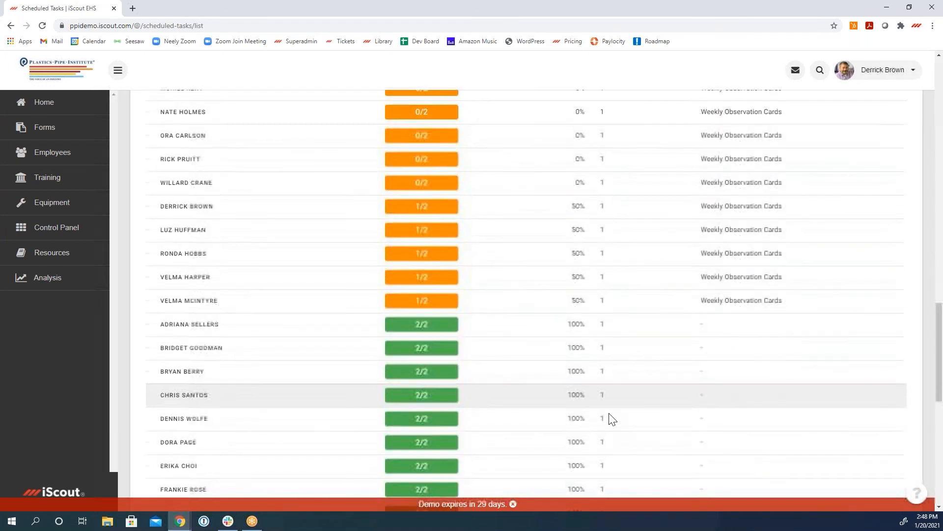
scroll(609, 413, "up", 1)
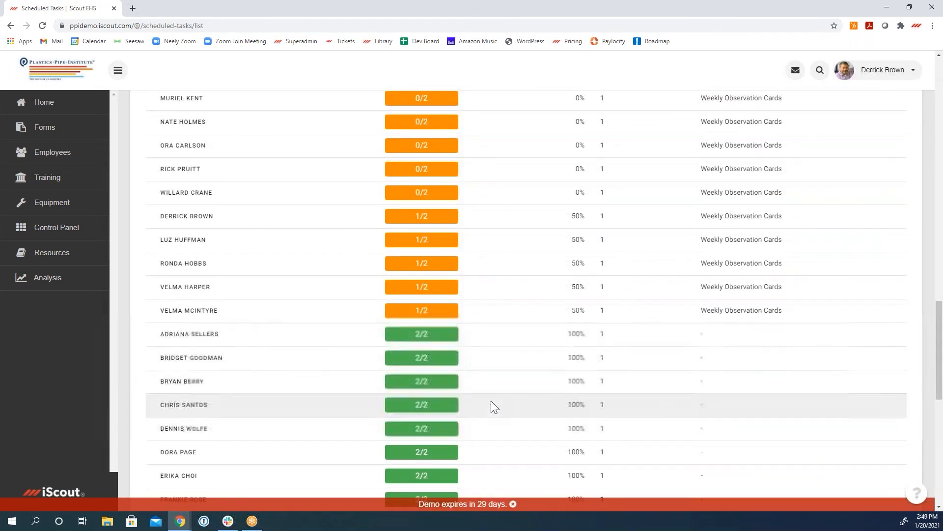
scroll(492, 415, "down", 4)
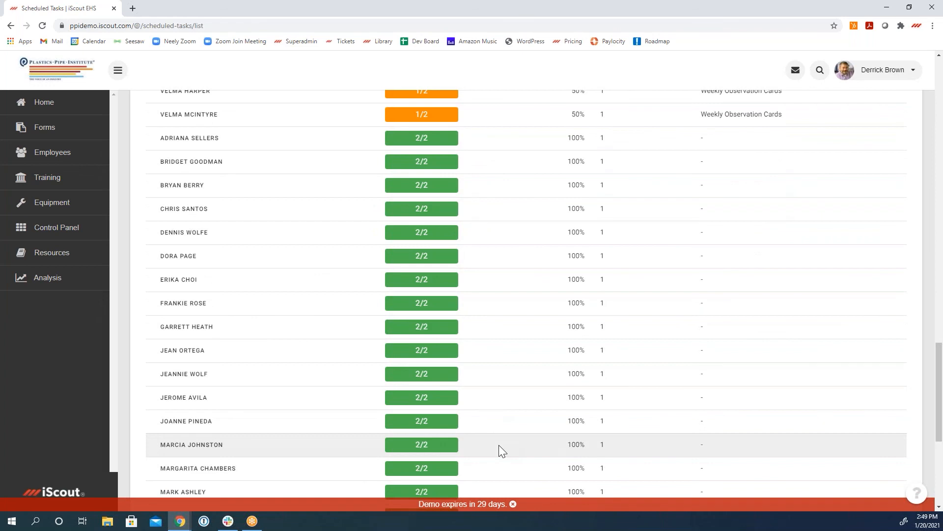
scroll(498, 445, "up", 7)
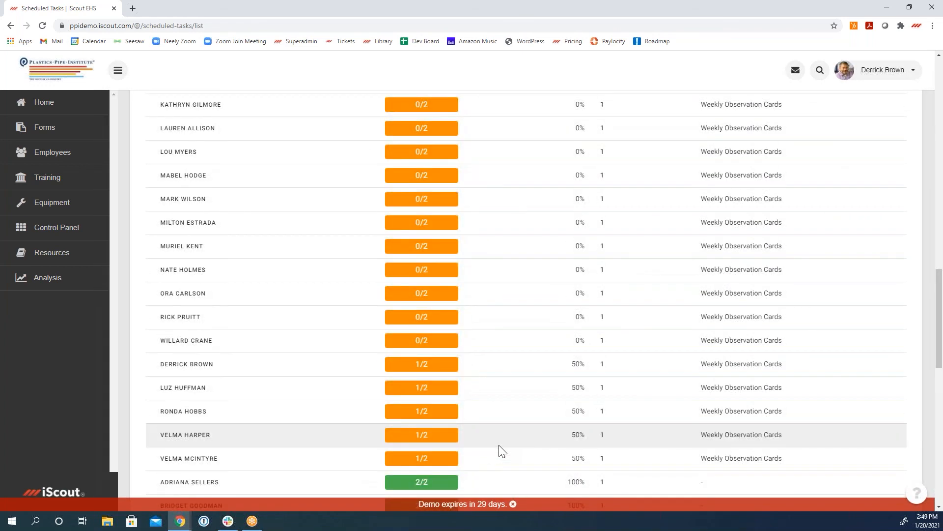
scroll(499, 445, "up", 4)
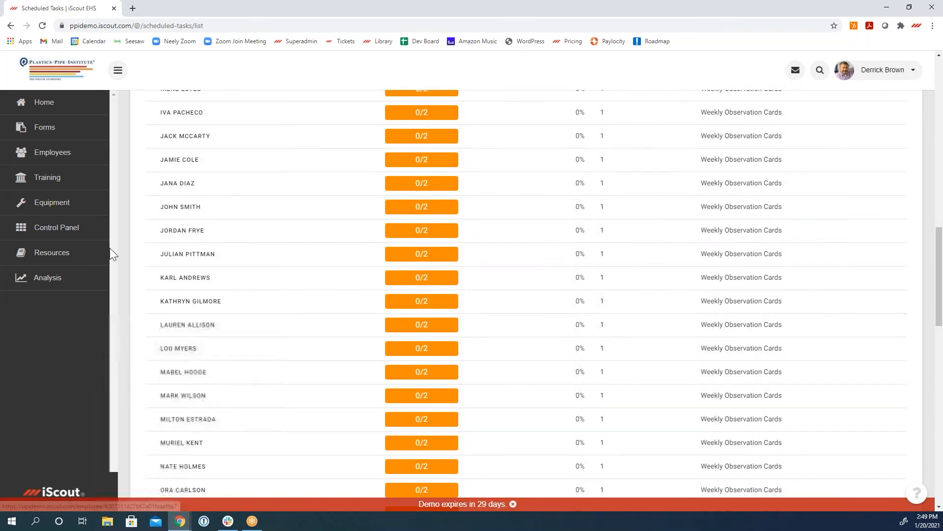
Step: Open Driver Qualifications from the Control Panel and view the list of driver requirements
left_click(70, 228)
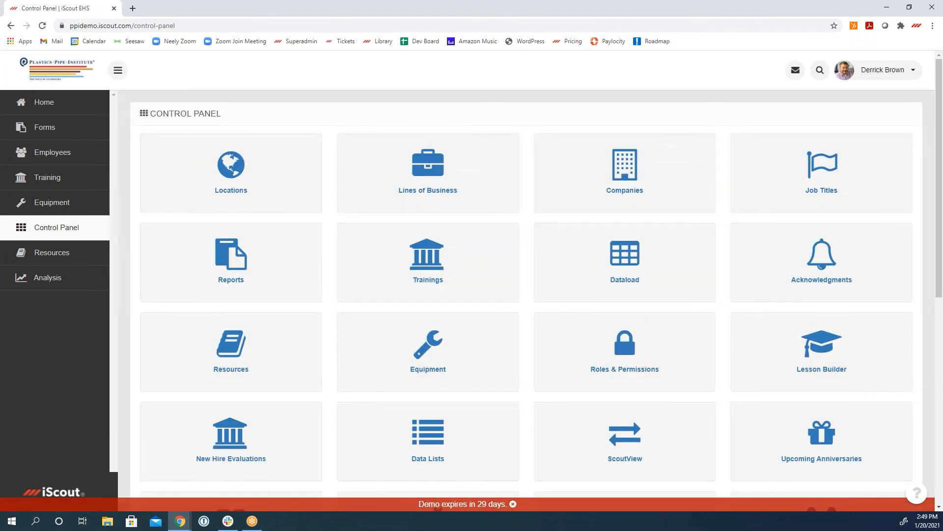
left_click_drag(942, 170, 934, 300)
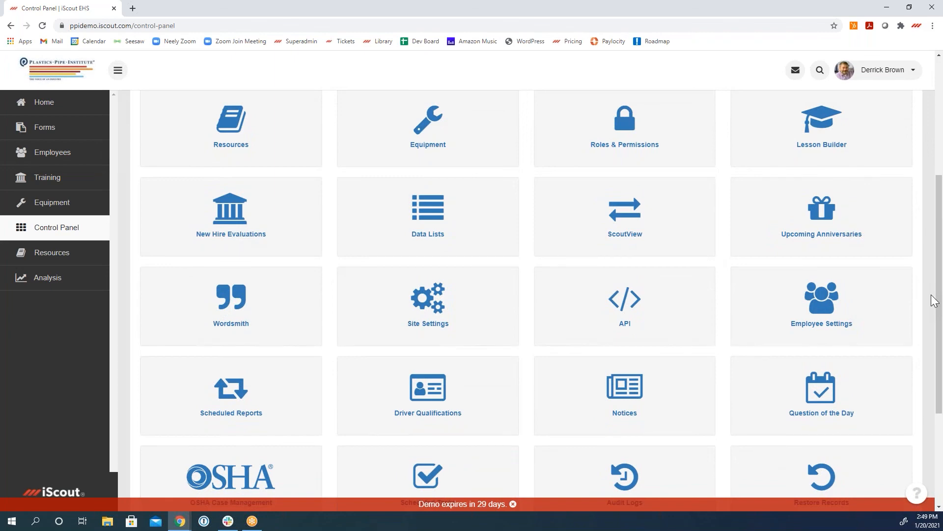
scroll(451, 337, "down", 3)
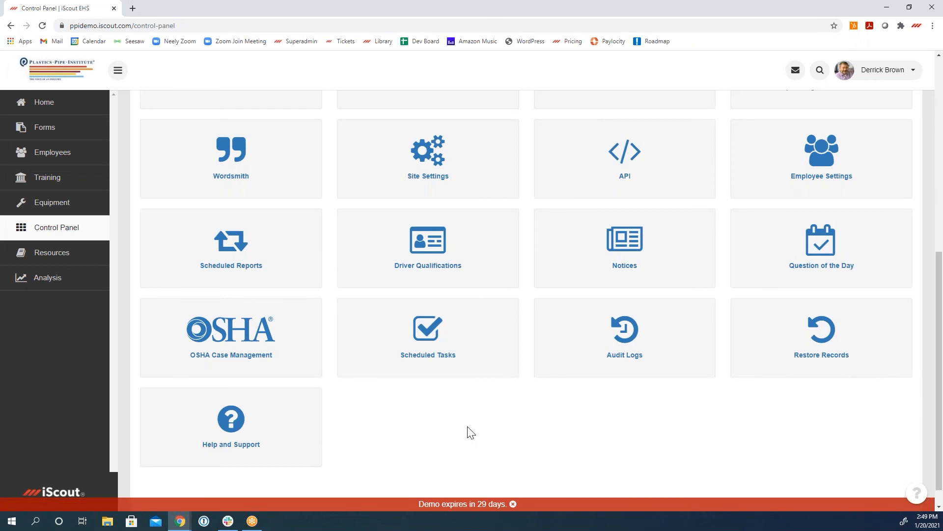
left_click(446, 261)
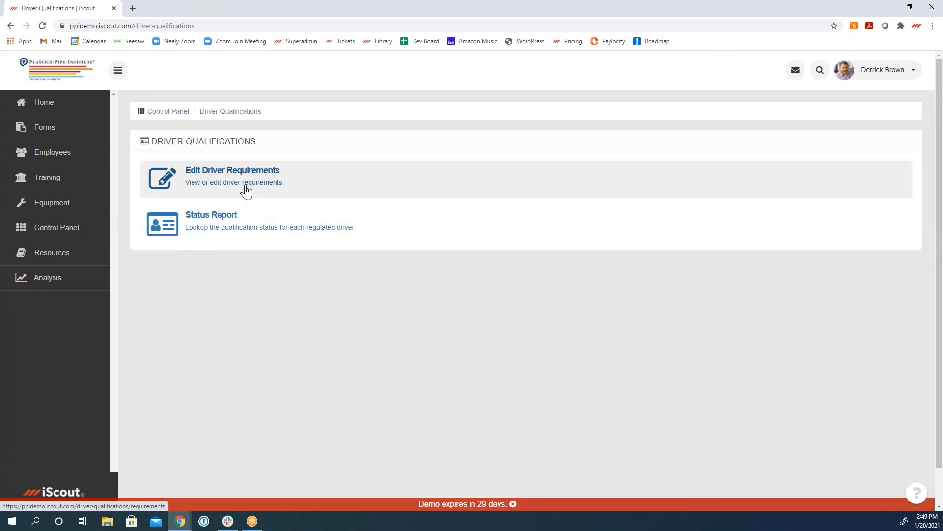
left_click(246, 191)
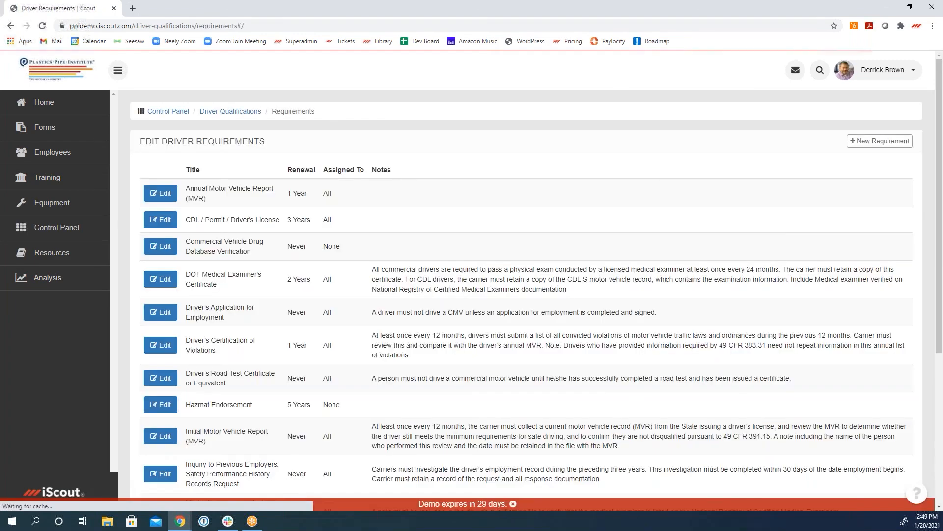
Step: Run the driver qualification status report for all requirements and statuses, viewing it by employee and by requirement
left_click(11, 27)
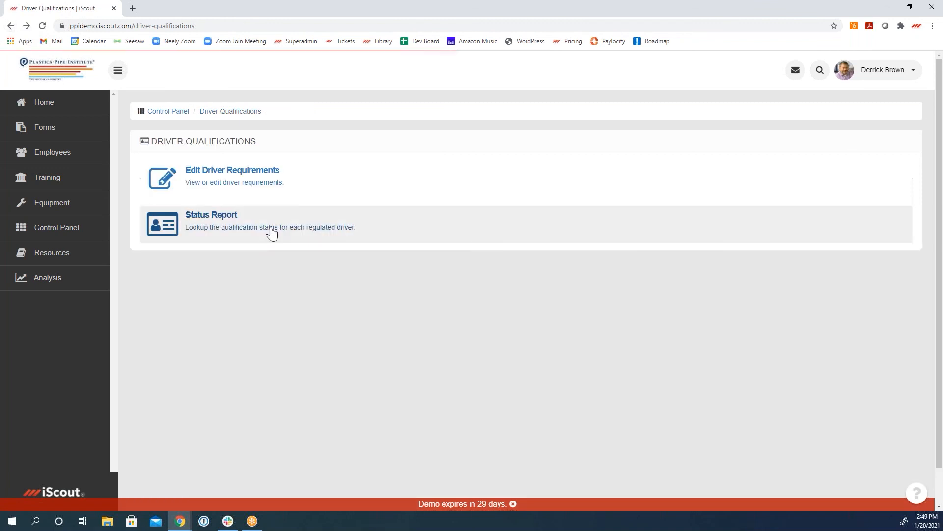
left_click(237, 229)
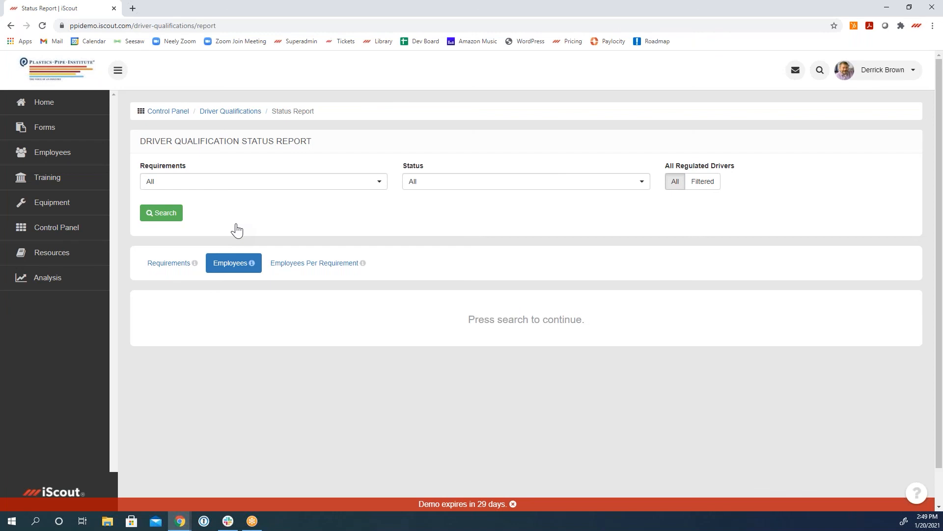
left_click(162, 213)
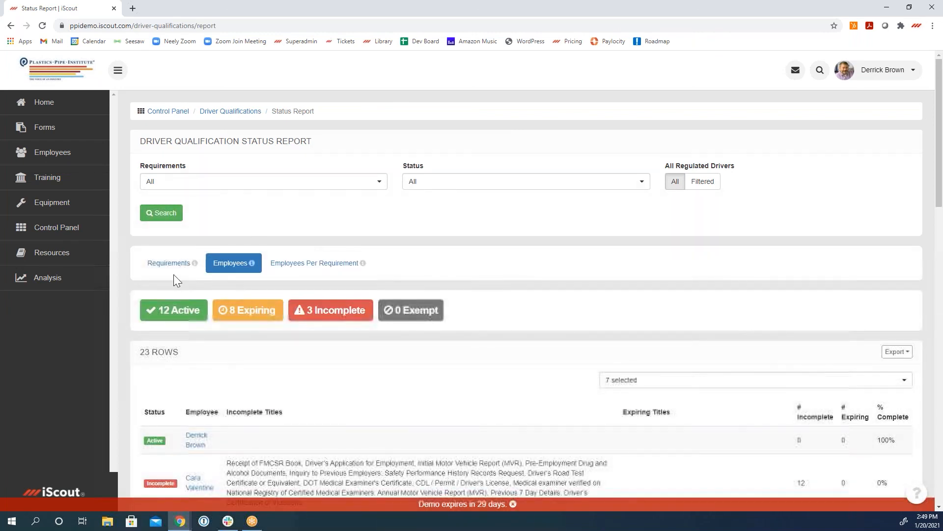
left_click(169, 264)
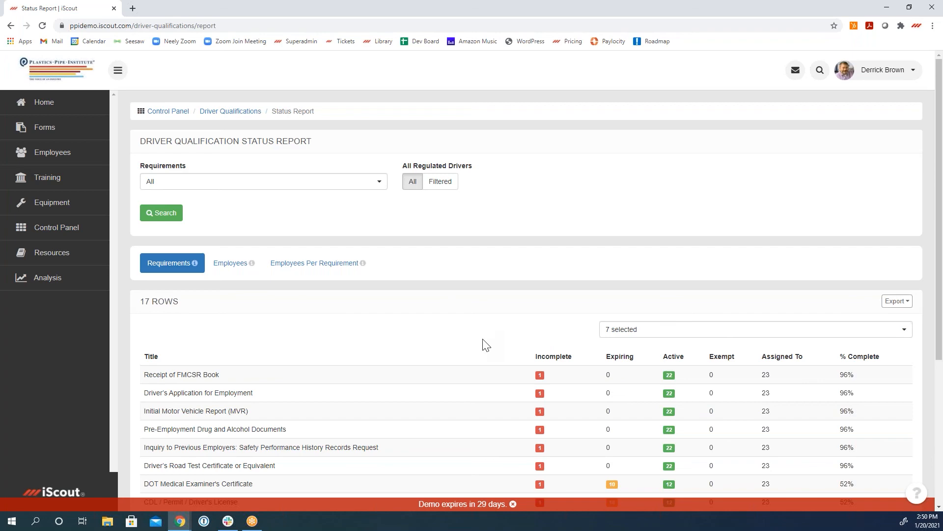
Step: Review the completion figures for each driver requirement and switch the status report to the view by employee
scroll(428, 342, "down", 5)
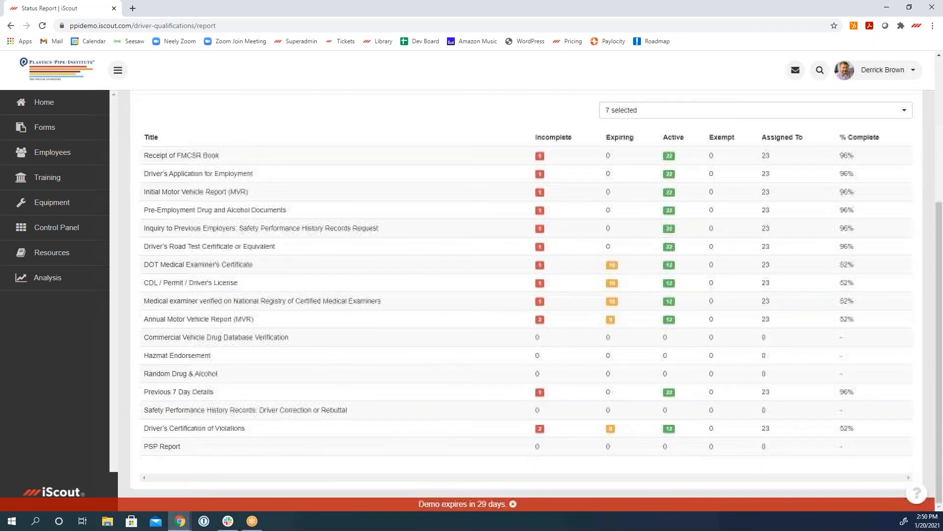
scroll(371, 327, "up", 5)
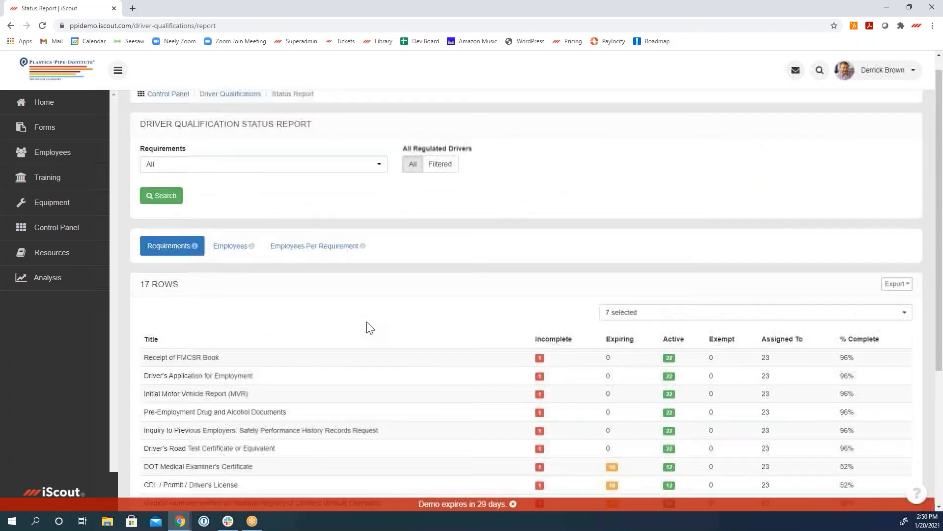
scroll(225, 330, "down", 3)
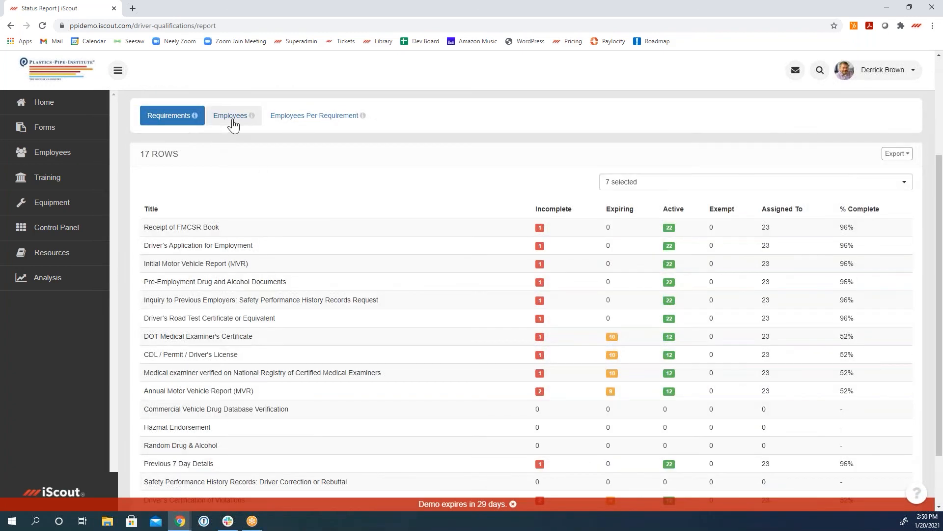
left_click(233, 118)
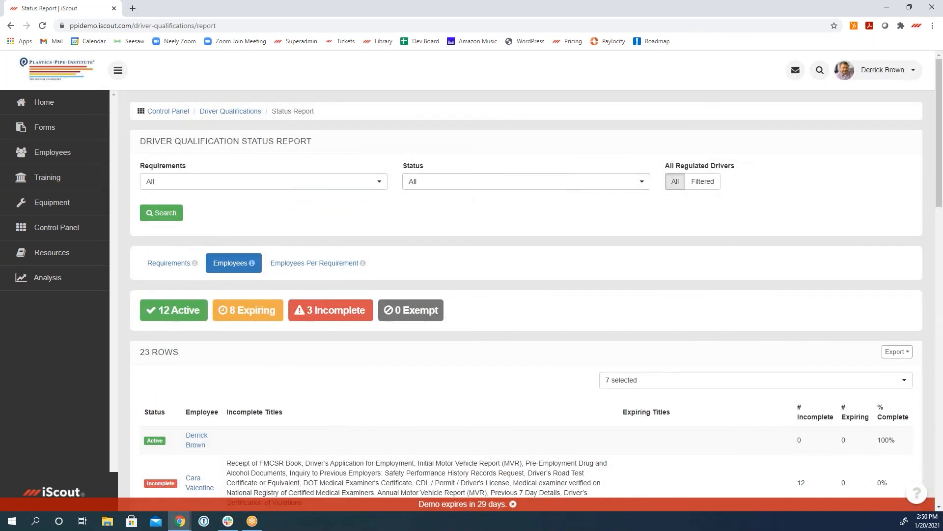
Step: Filter the driver qualification status report by employee to the Expiring and Incomplete statuses and view the matching drivers
left_click(458, 184)
left_click(432, 231)
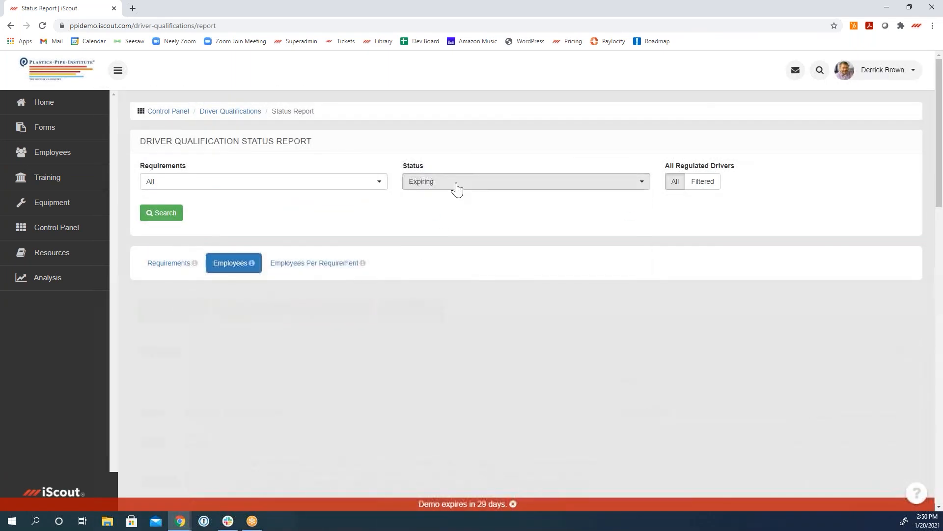
left_click(455, 188)
left_click(458, 233)
left_click(161, 212)
scroll(381, 385, "down", 6)
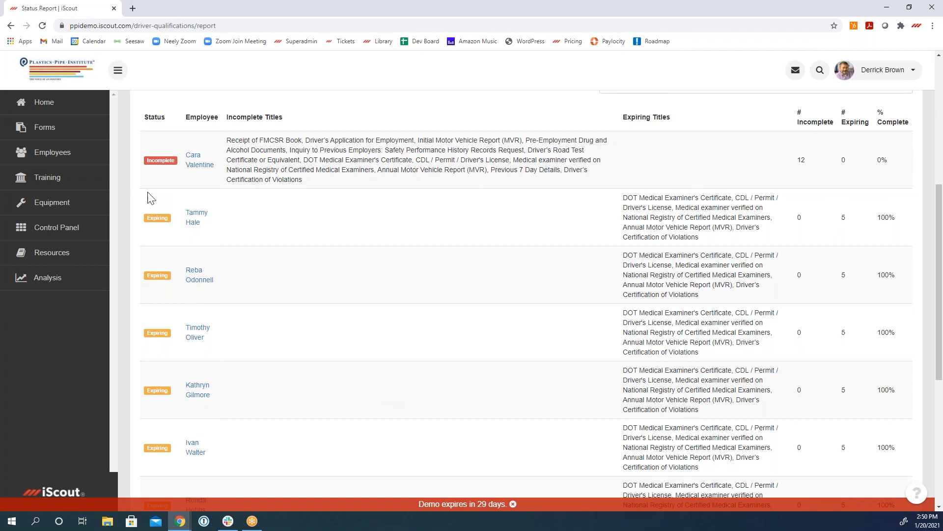
Step: Look over all modules available in the Control Panel and return to the Home page
left_click(62, 229)
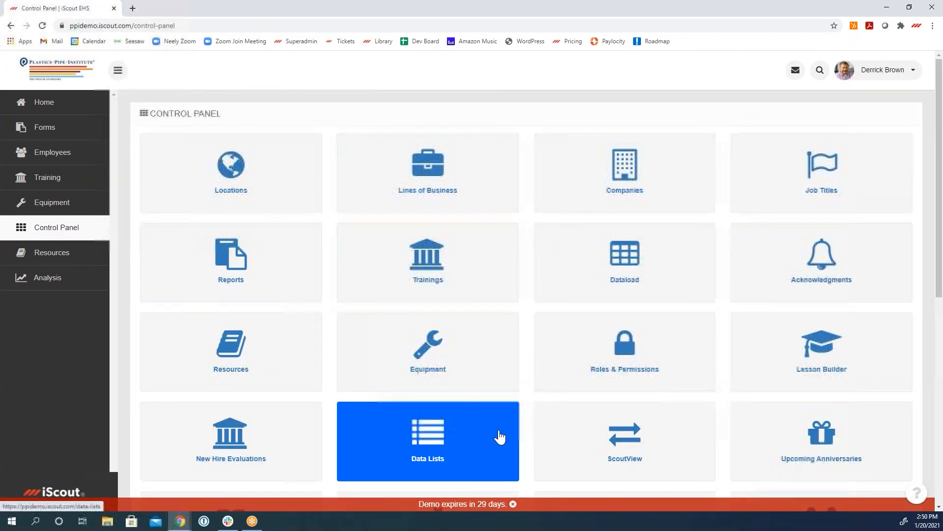
scroll(502, 436, "down", 5)
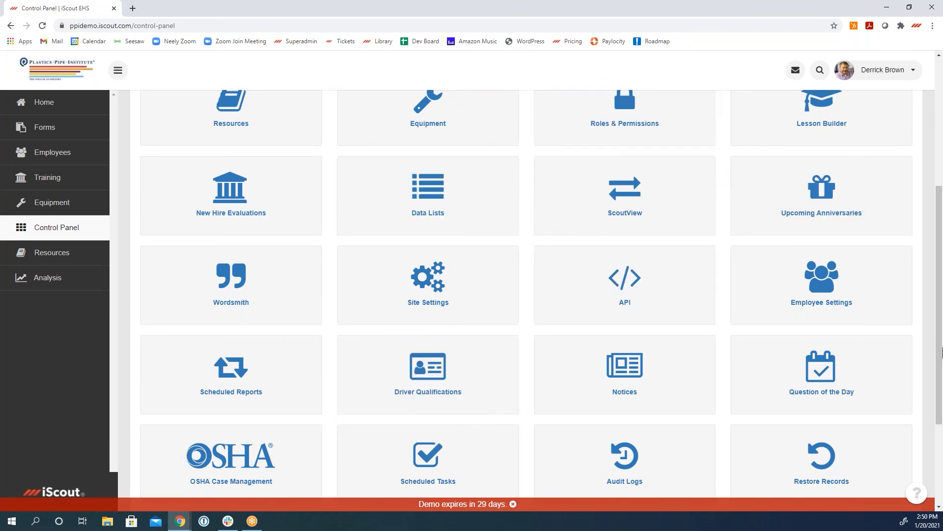
left_click_drag(941, 352, 940, 438)
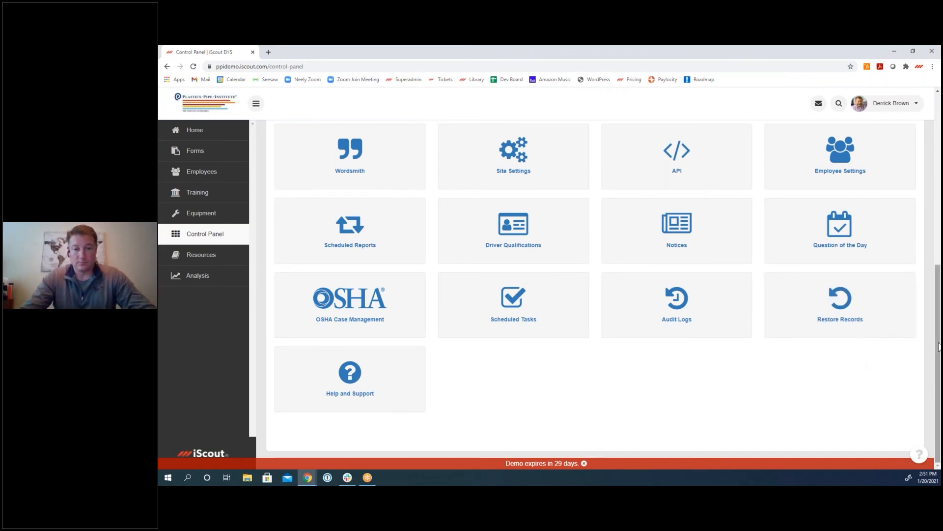
scroll(852, 350, "up", 3)
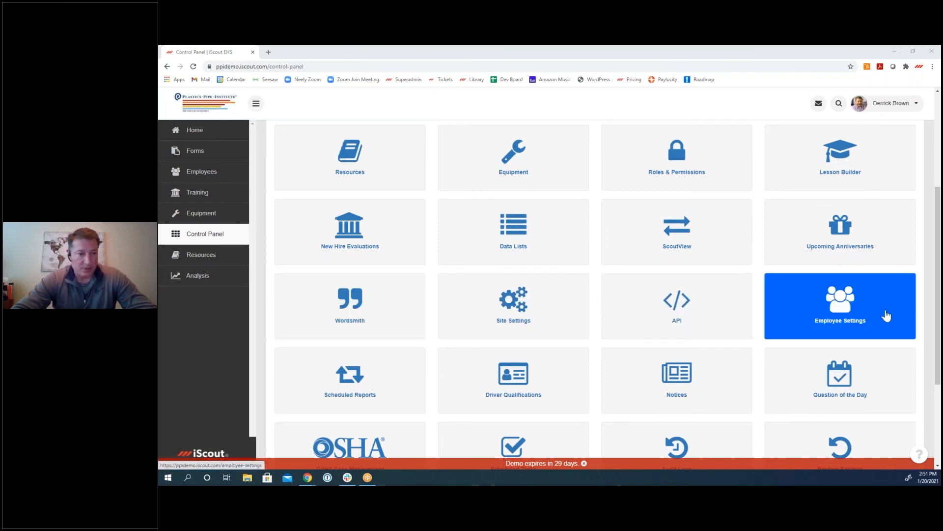
left_click_drag(937, 314, 937, 226)
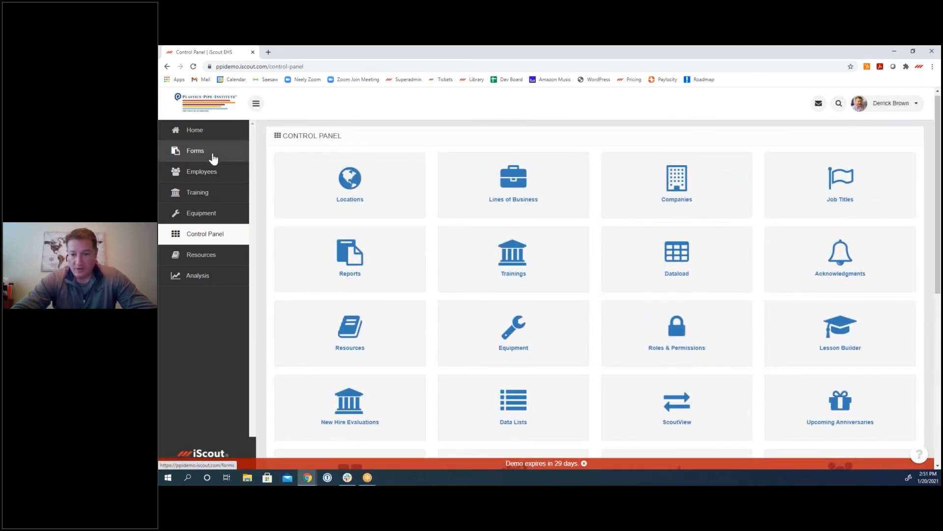
left_click(209, 135)
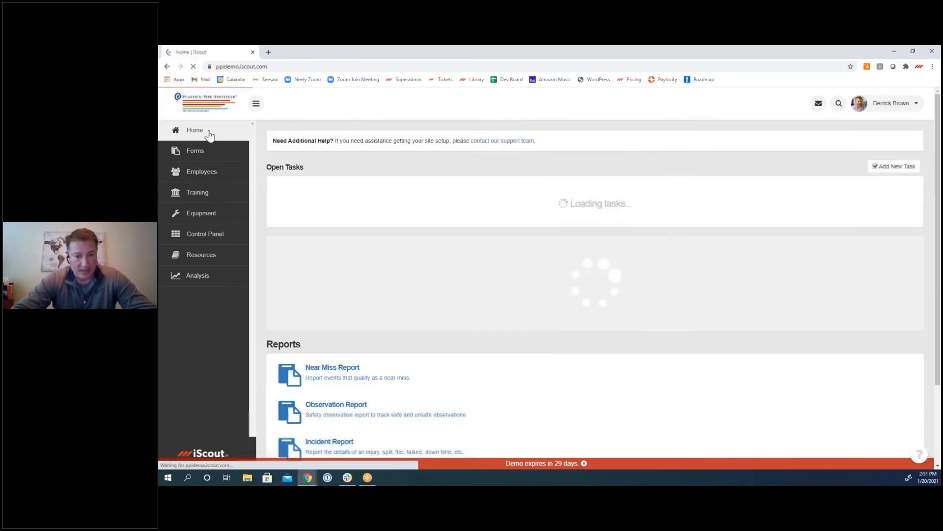